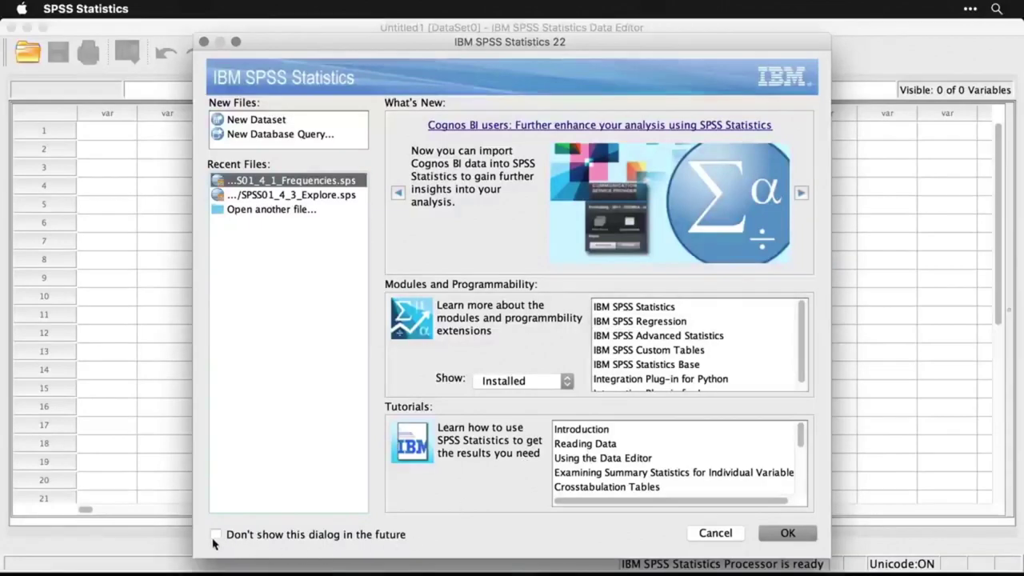
Dismiss the welcome dialog and open the recently used sample data file demo.sav
left_click(715, 533)
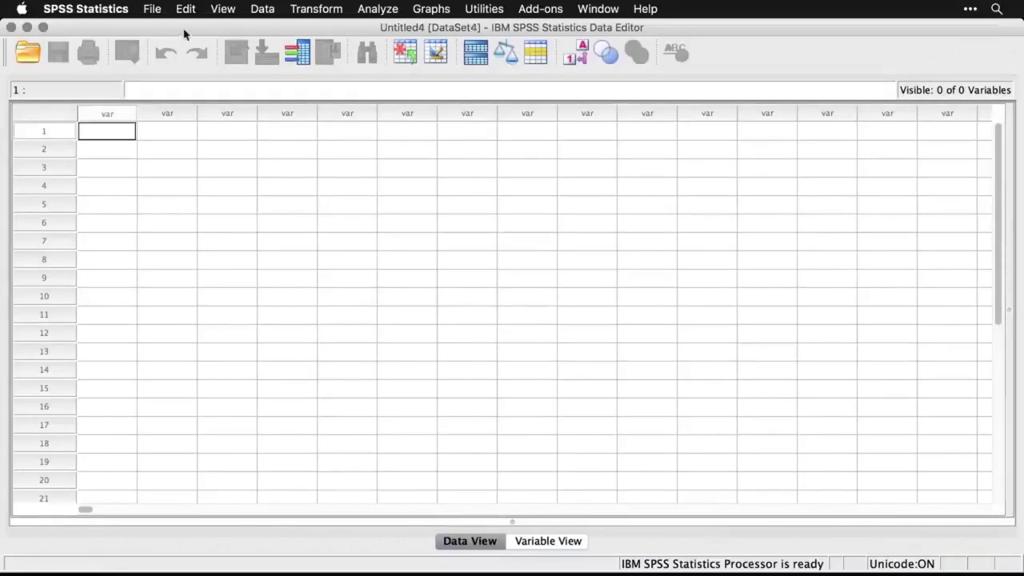
left_click(152, 9)
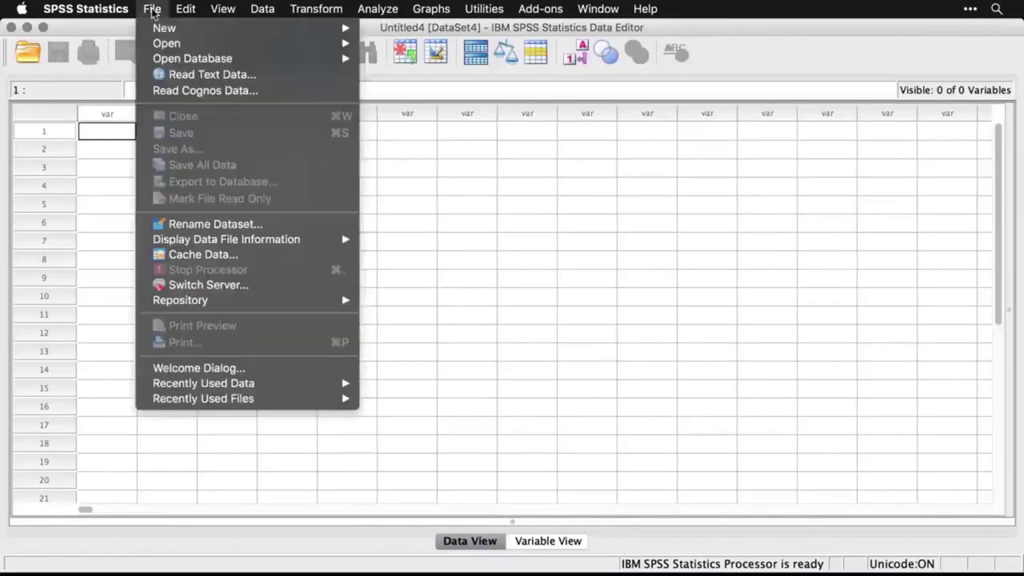
mouse_move(241, 390)
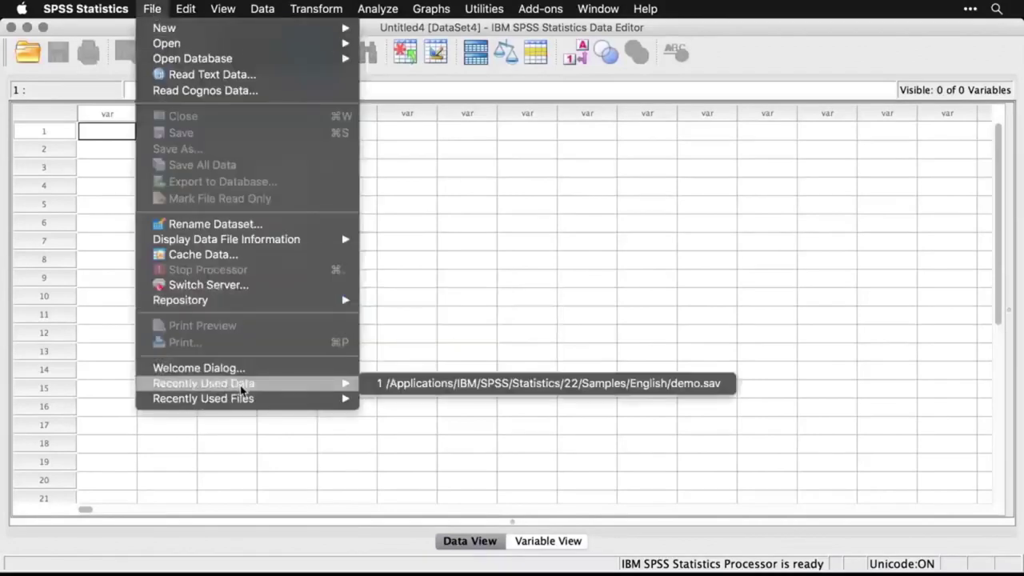
left_click(419, 384)
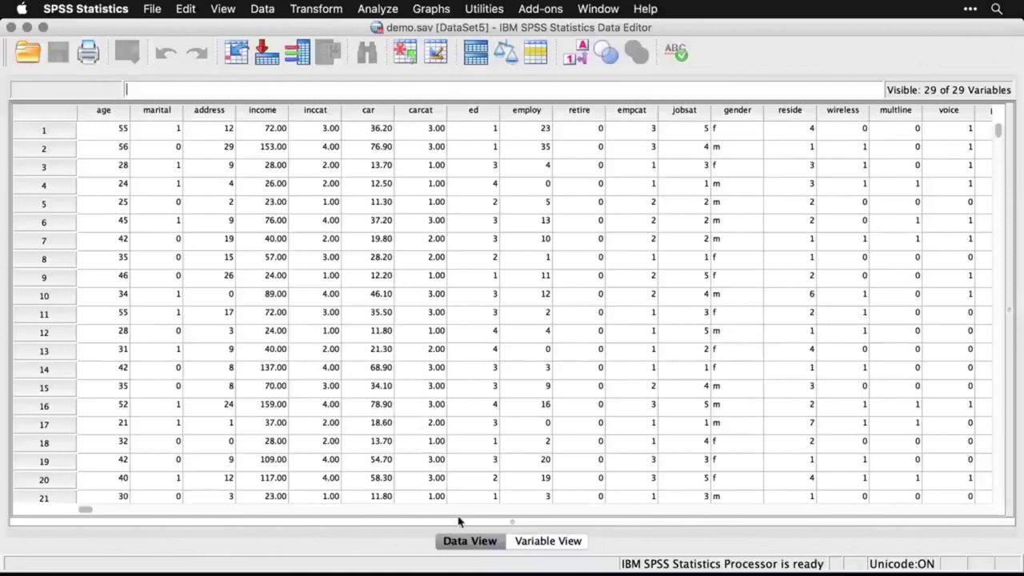
Show the variable definitions of the dataset and inspect the available data types for the age variable without changing it
left_click(539, 547)
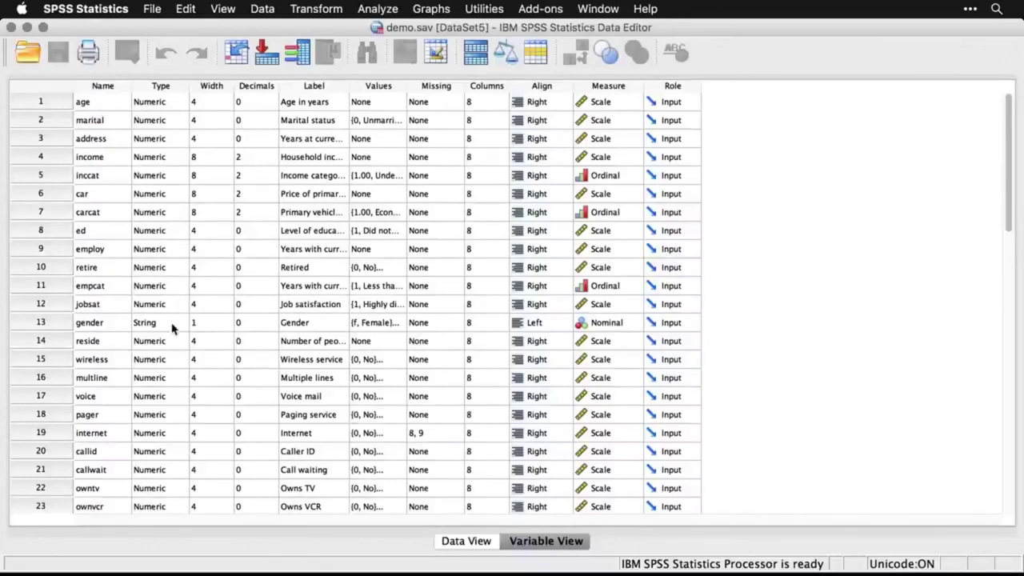
left_click(184, 104)
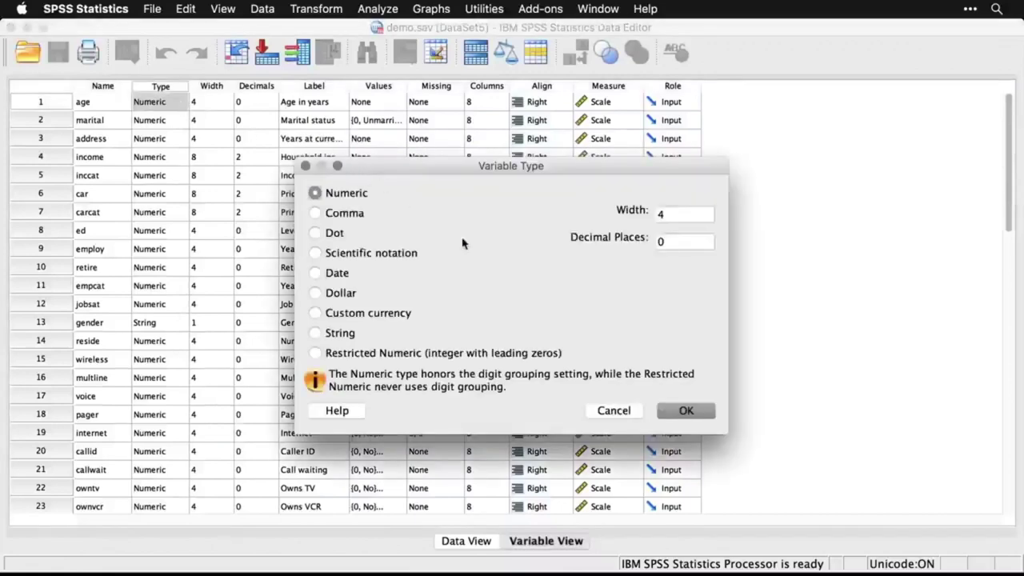
left_click(621, 412)
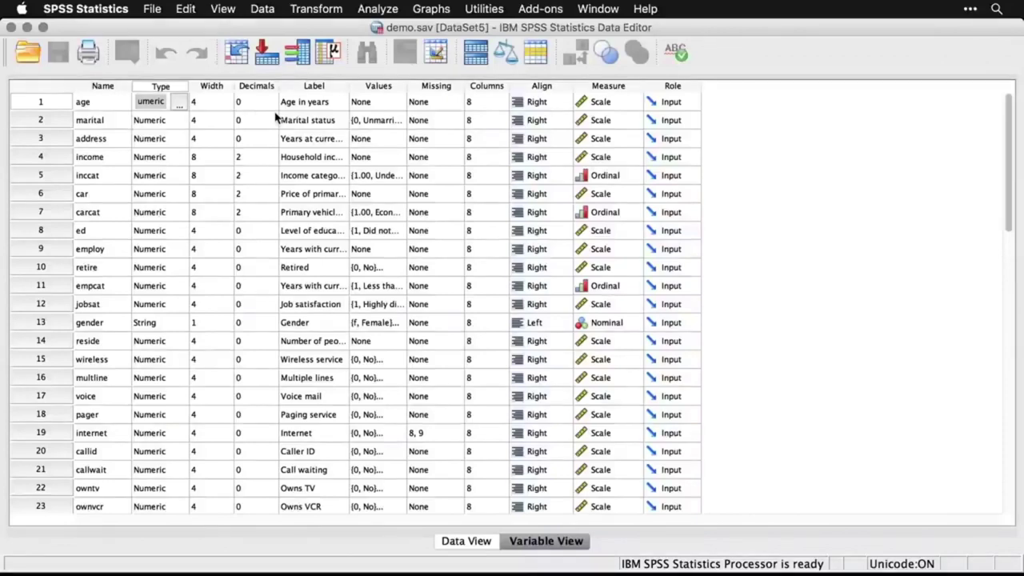
Examine the variable labels, including the one for age, and view the value labels defined for the marital variable
left_click(321, 87)
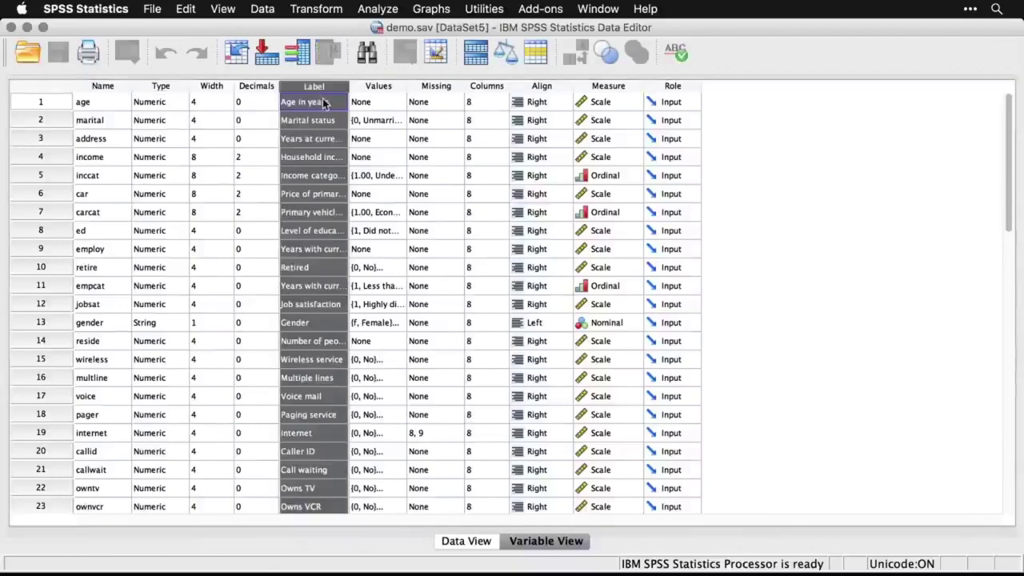
left_click(102, 103)
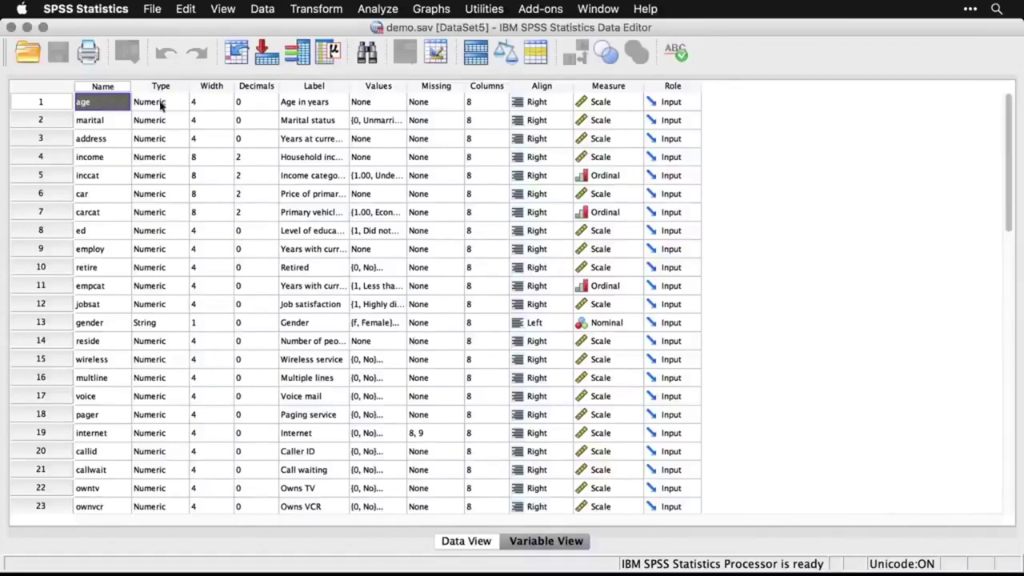
left_click(316, 109)
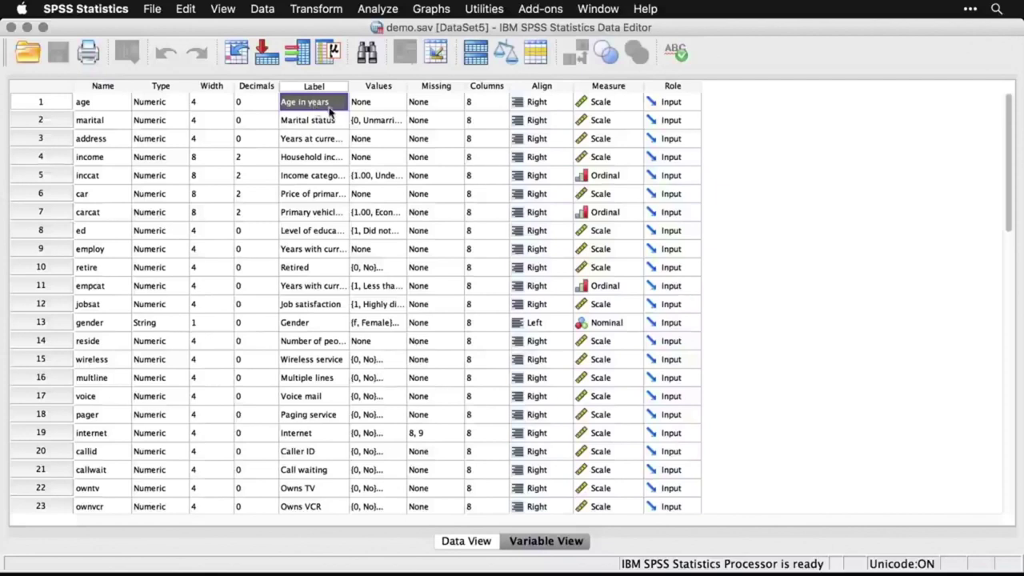
left_click(381, 128)
left_click(397, 121)
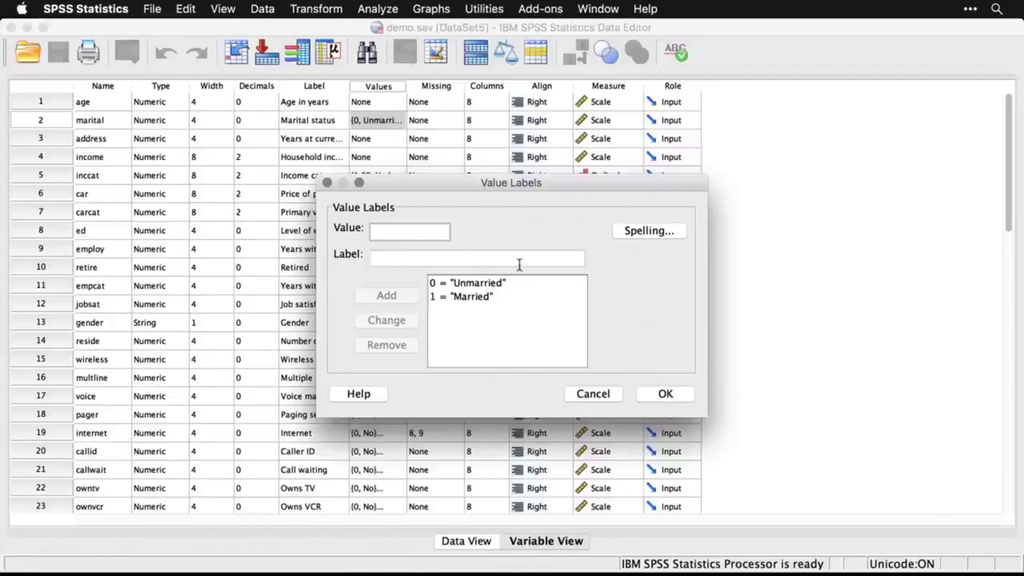
left_click(600, 396)
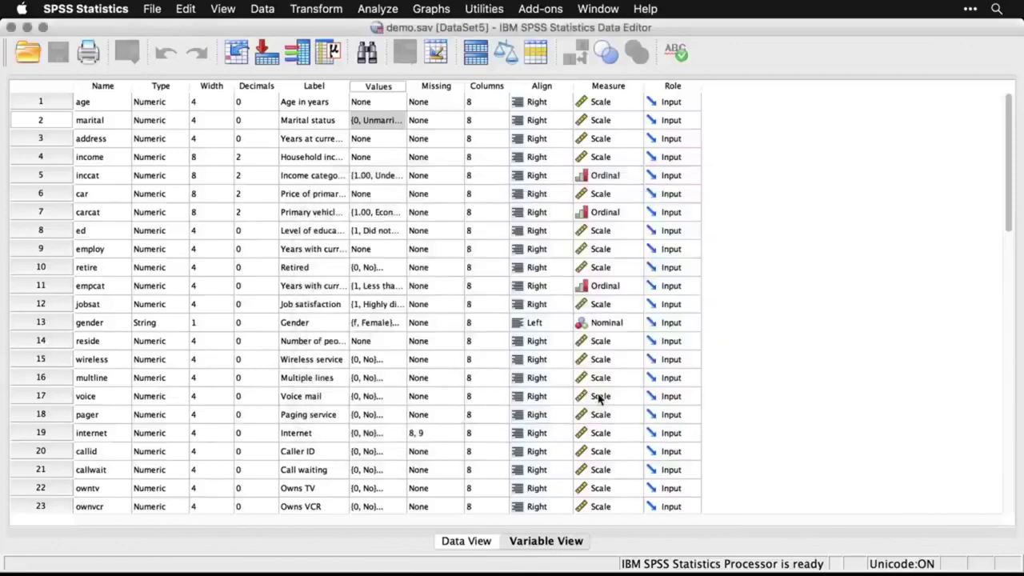
Return to the data grid, show value labels in place of the numeric codes, and switch them off again
left_click(480, 541)
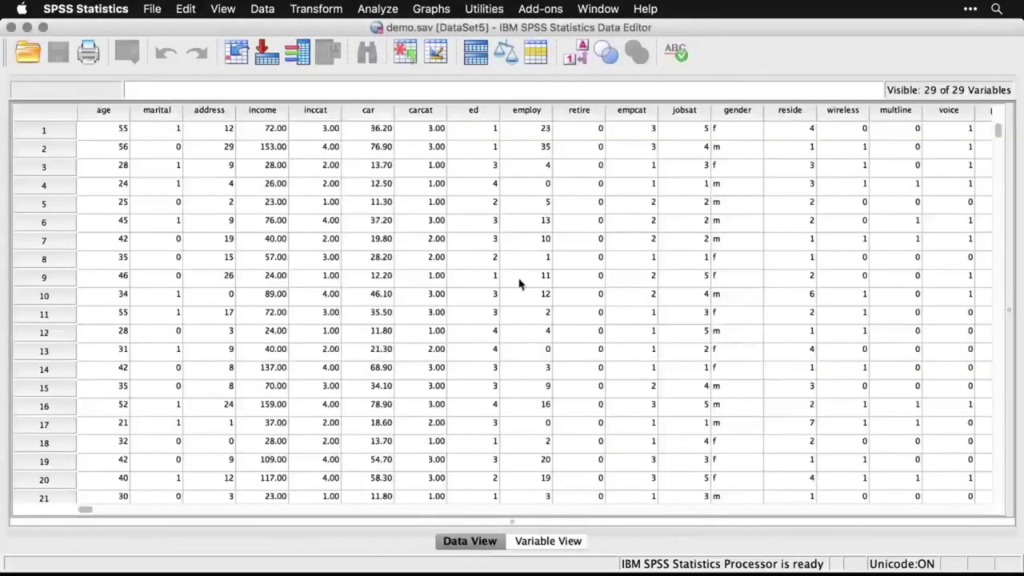
left_click(581, 58)
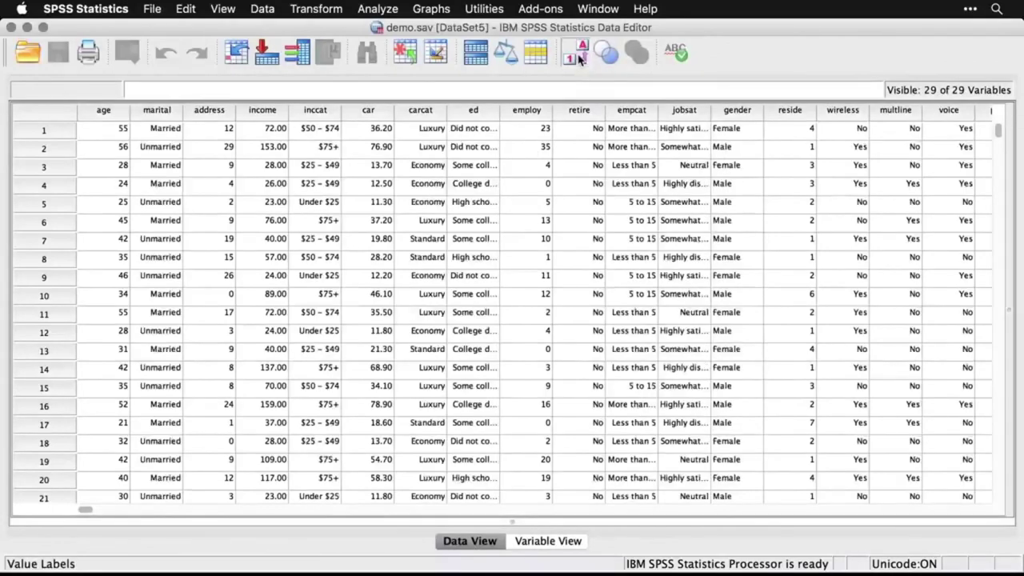
left_click(581, 58)
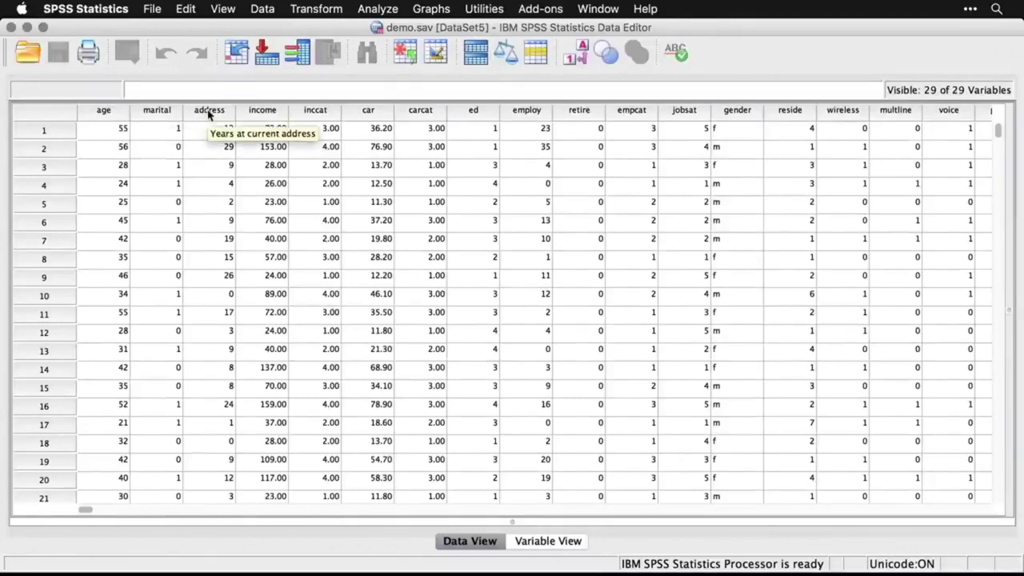
Examine the measurement level and role options for the age variable and look through the complete list of variable definitions
left_click(551, 542)
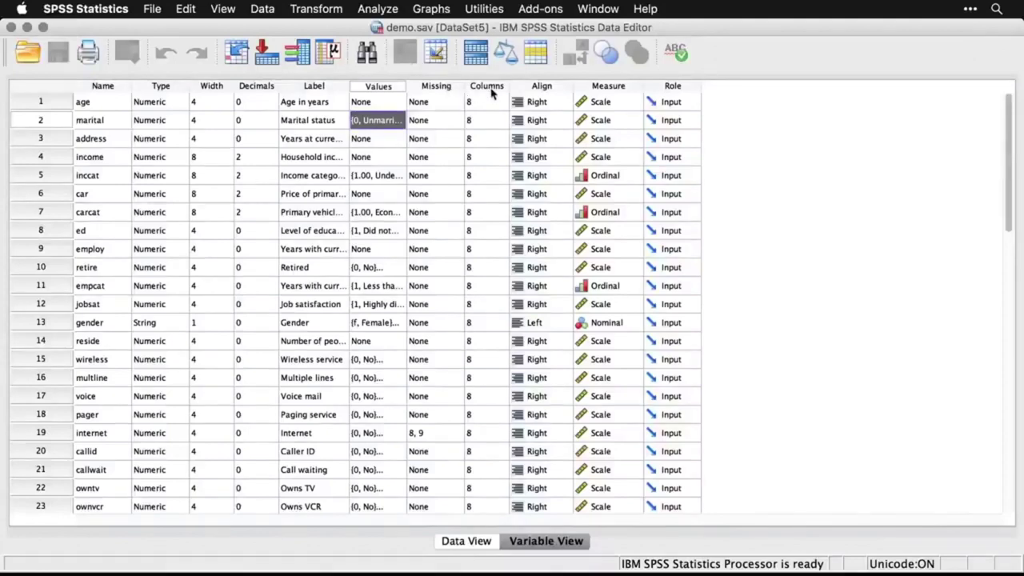
left_click(637, 103)
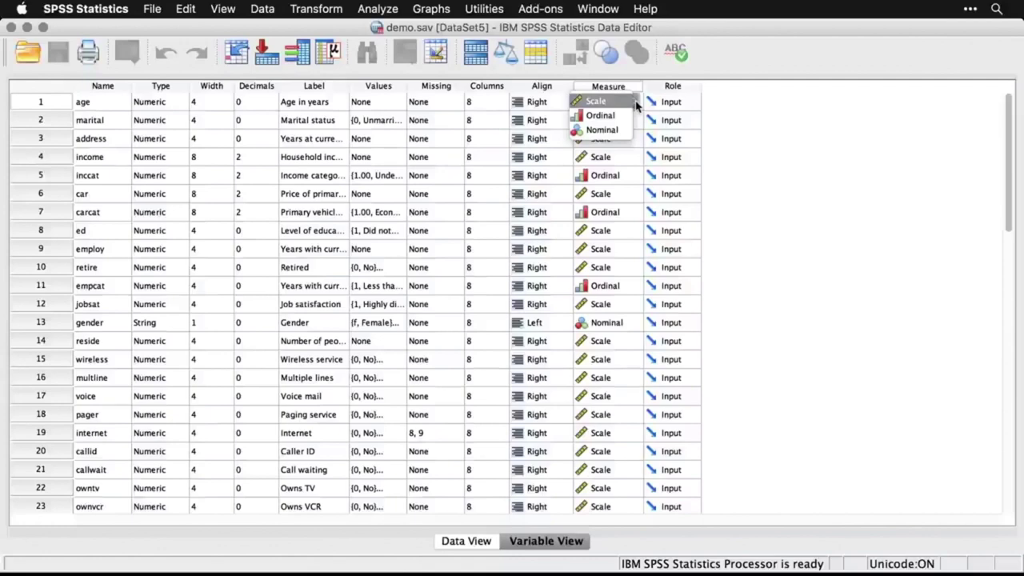
left_click(752, 100)
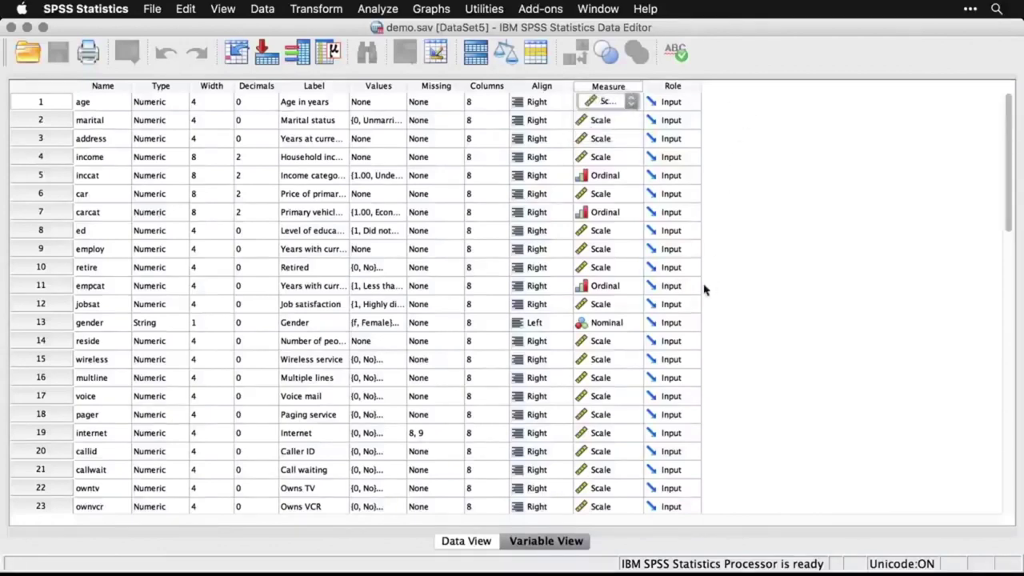
left_click(696, 102)
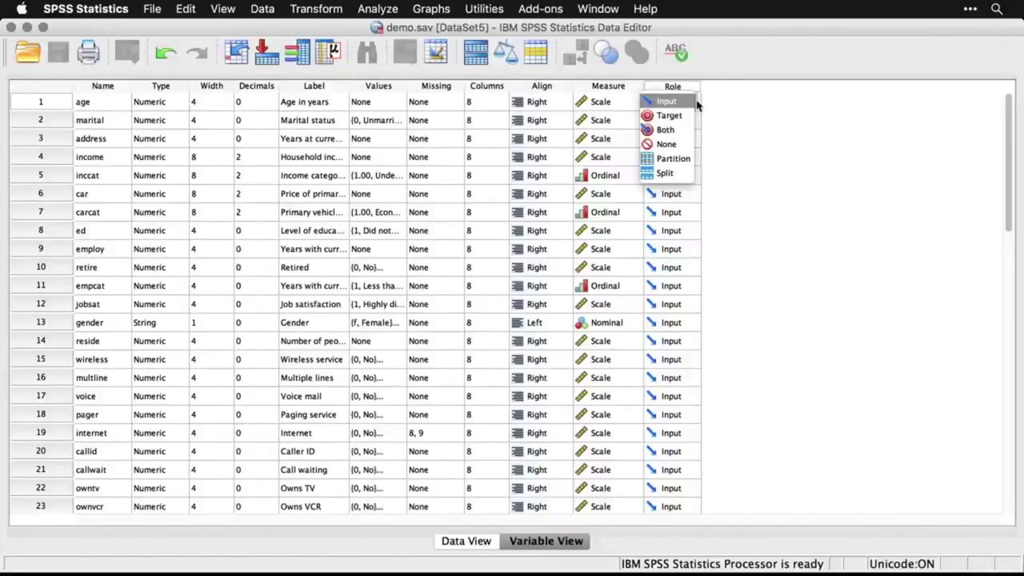
left_click(756, 133)
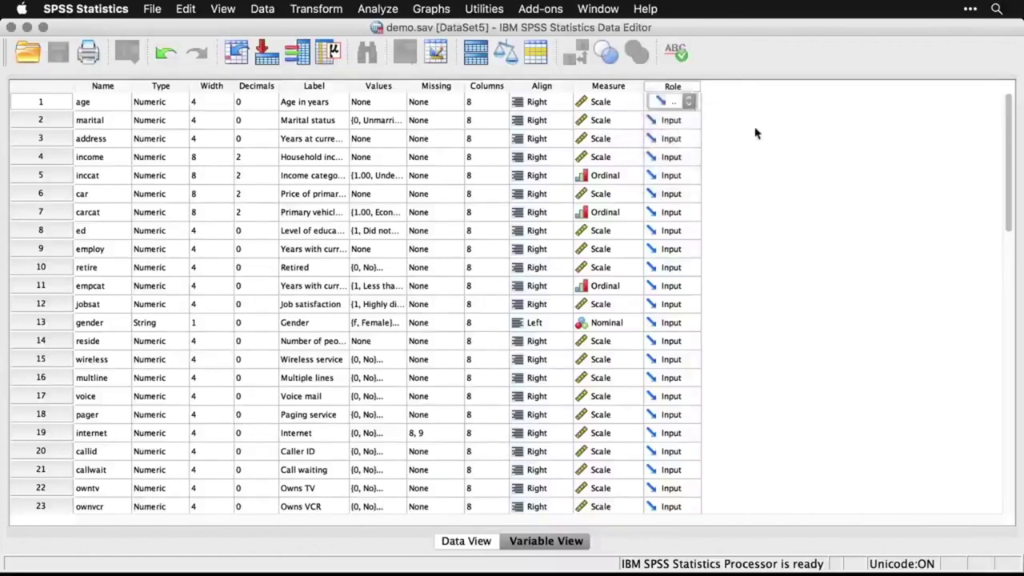
scroll(756, 134, "down", 6)
scroll(756, 133, "up", 4)
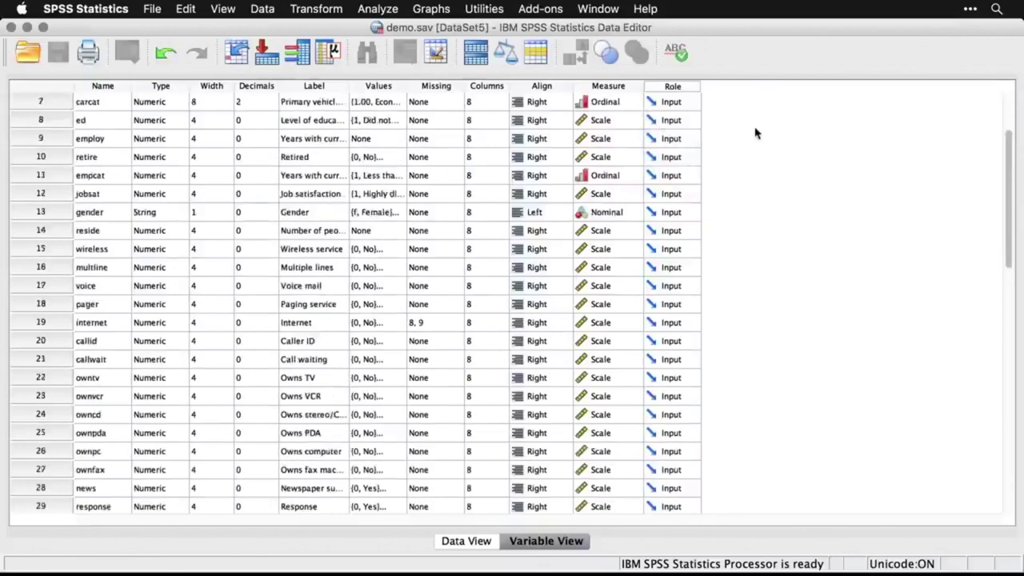
scroll(756, 134, "up", 3)
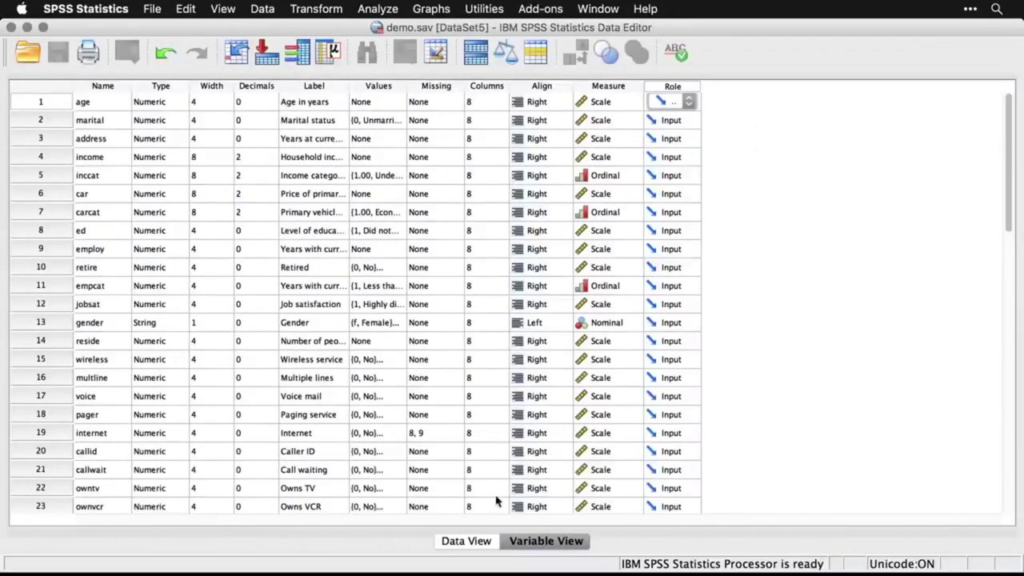
Create a legacy histogram of Age in years [age] from the data grid
left_click(466, 544)
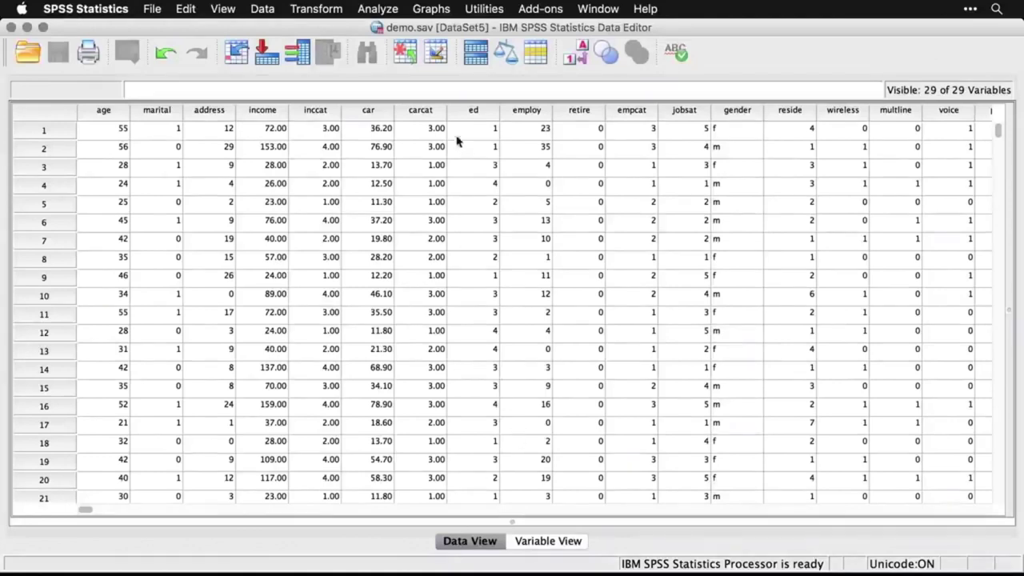
left_click(433, 8)
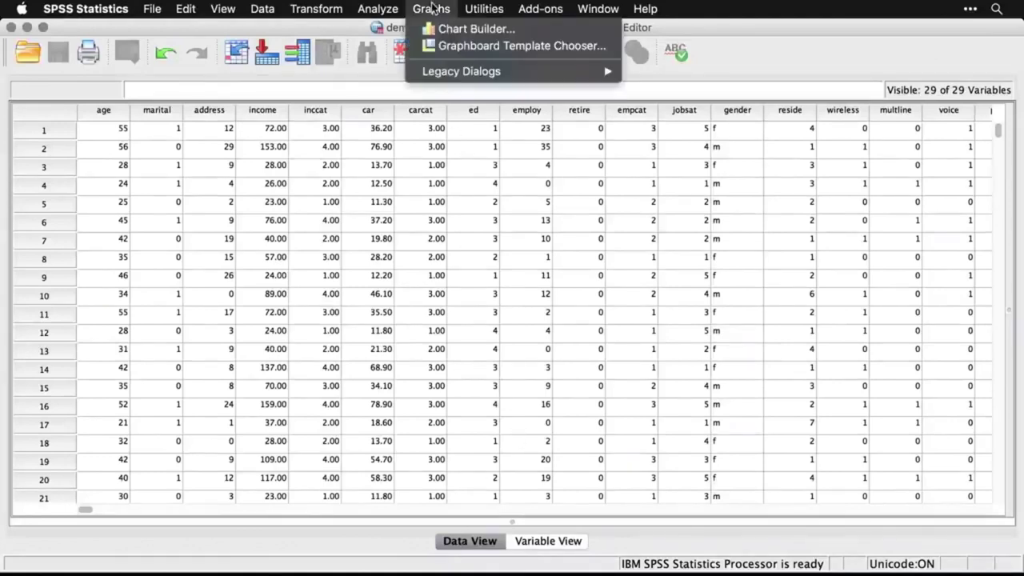
mouse_move(448, 71)
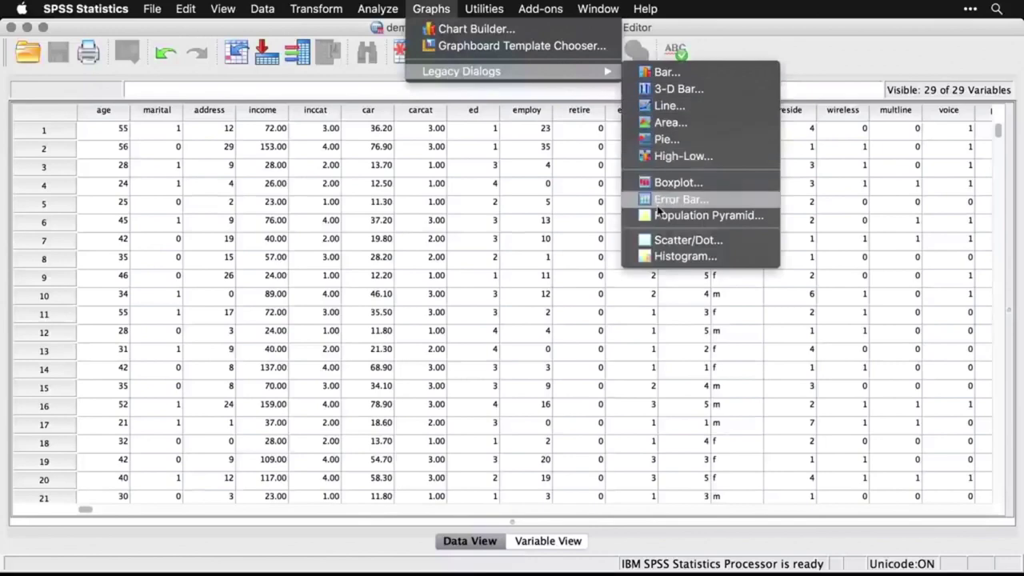
left_click(664, 256)
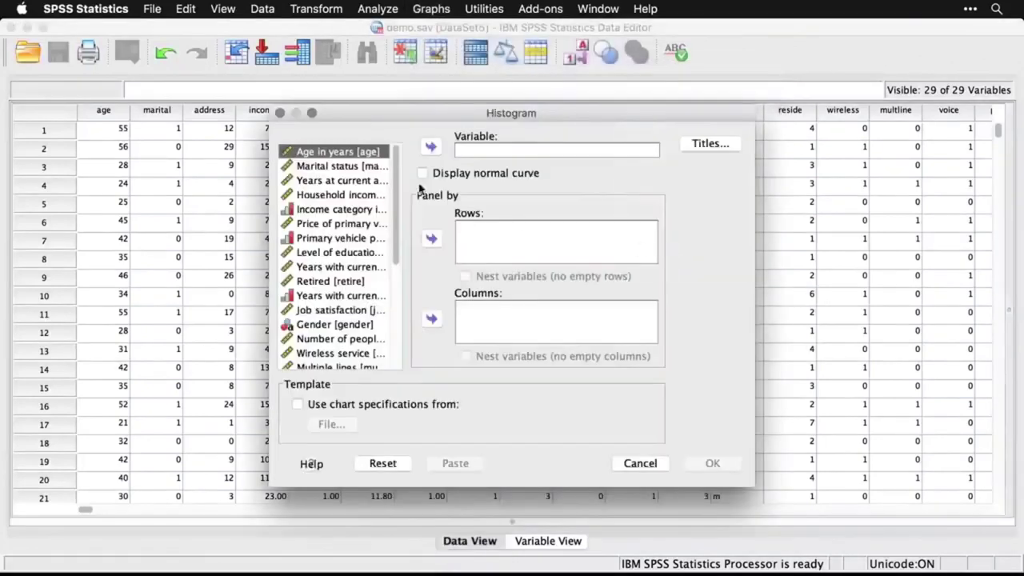
left_click(432, 147)
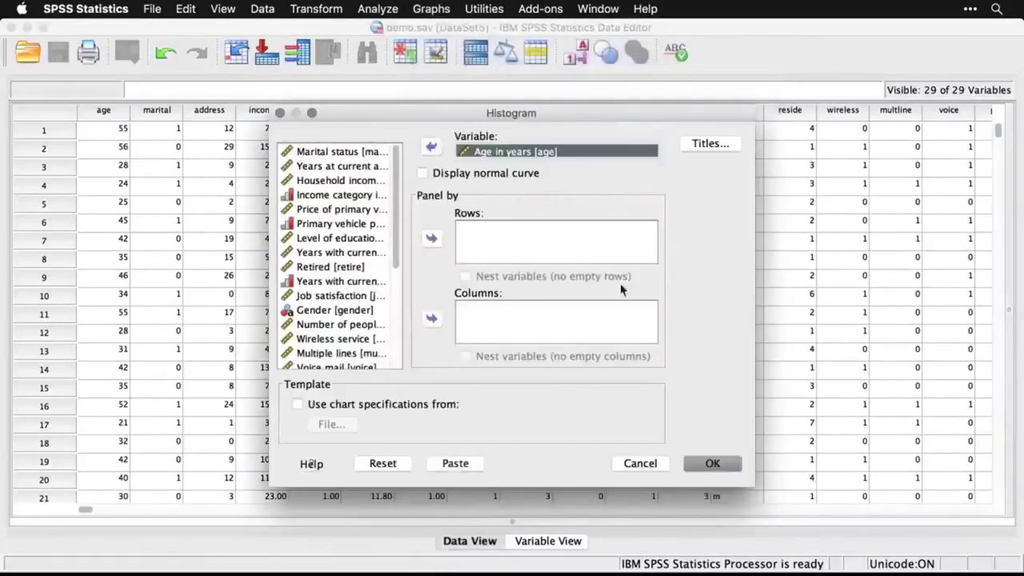
left_click(717, 467)
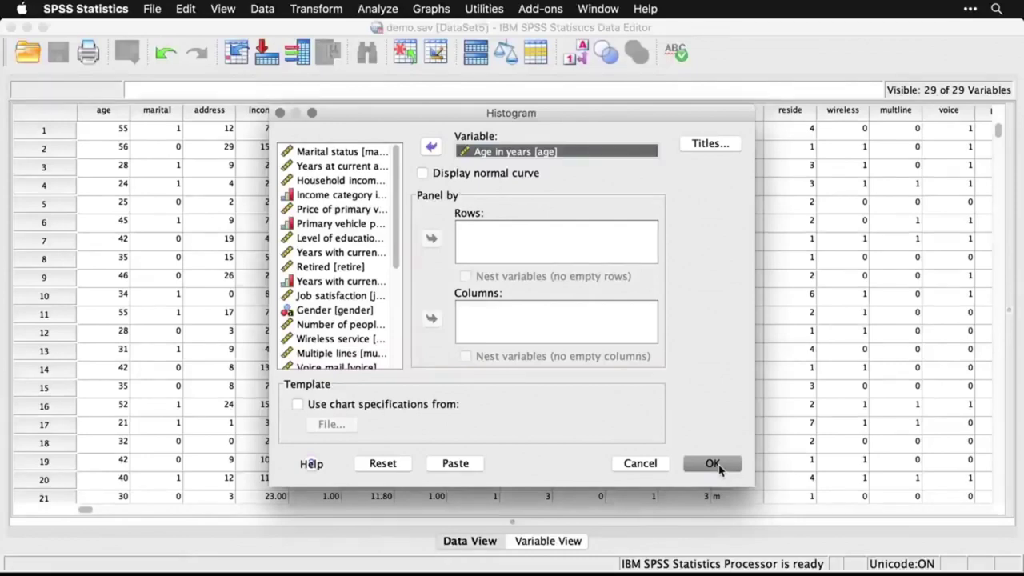
left_click(715, 466)
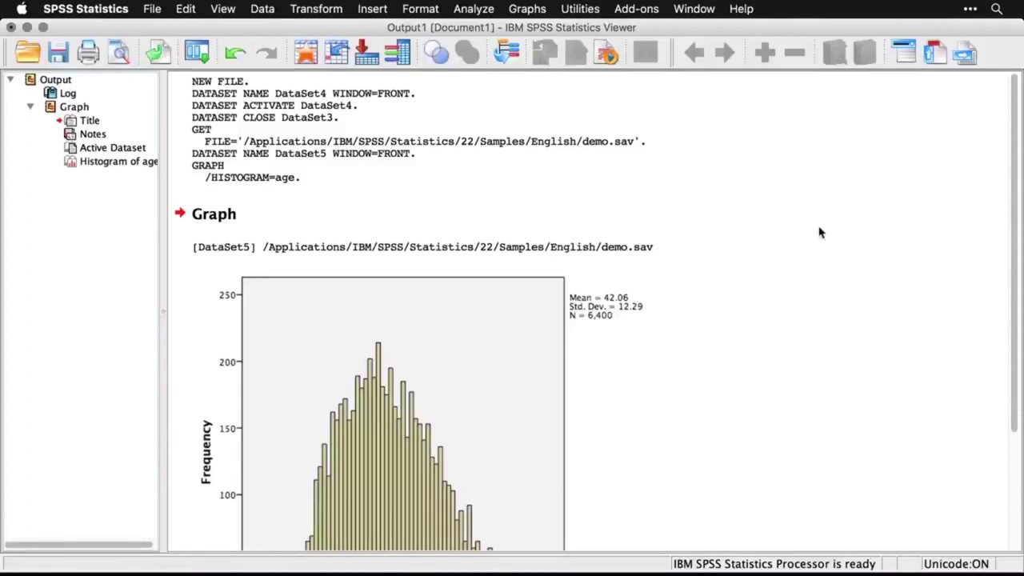
Examine the age histogram in the output and select the log block containing the commands that were run
scroll(819, 232, "down", 5)
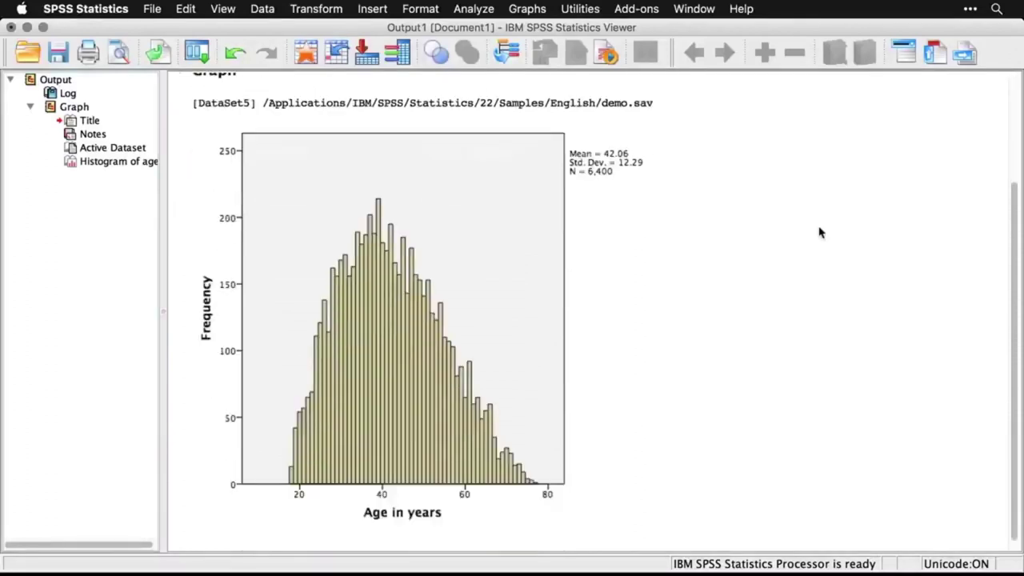
scroll(820, 232, "down", 1)
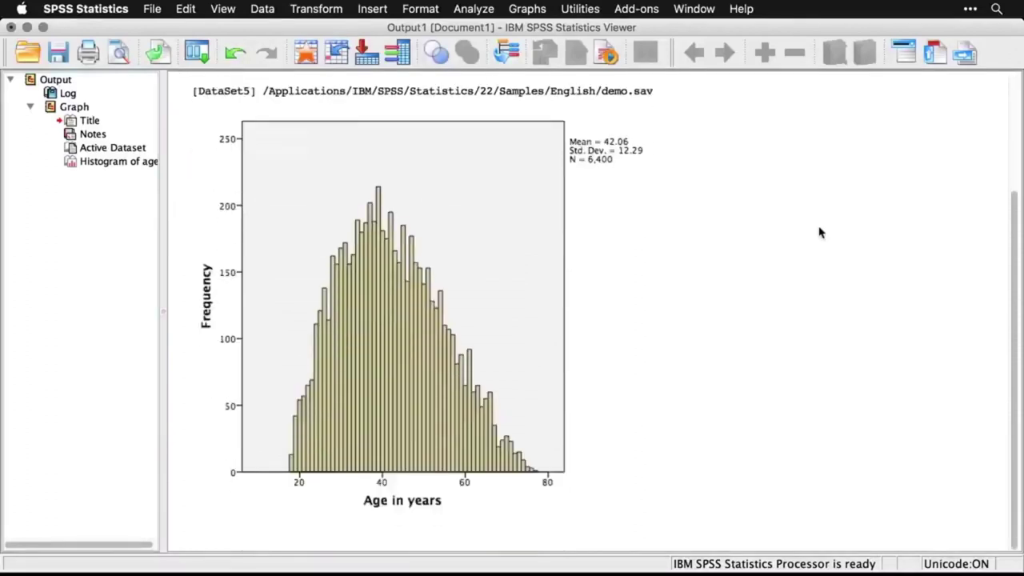
left_click(34, 110)
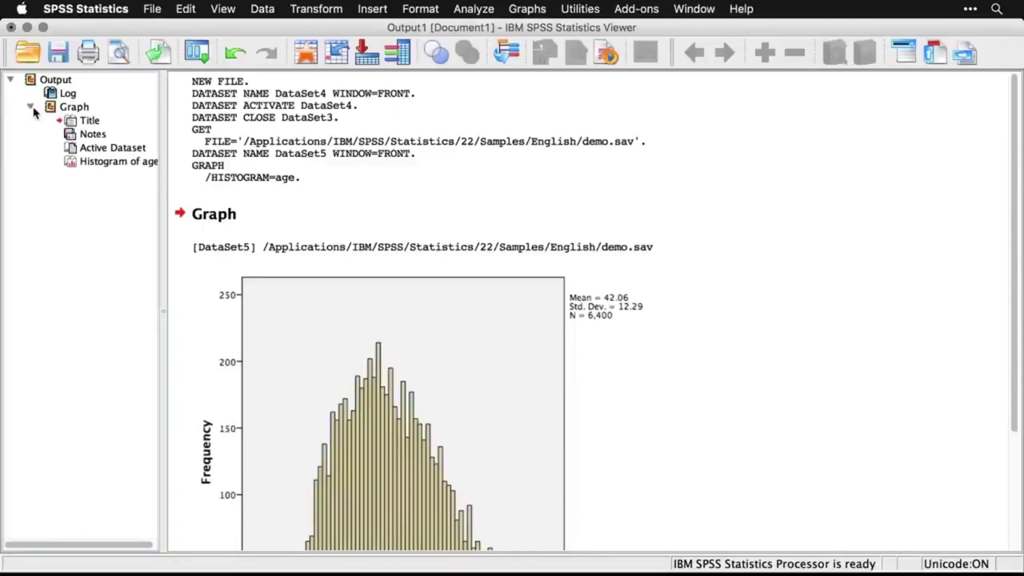
left_click(222, 126)
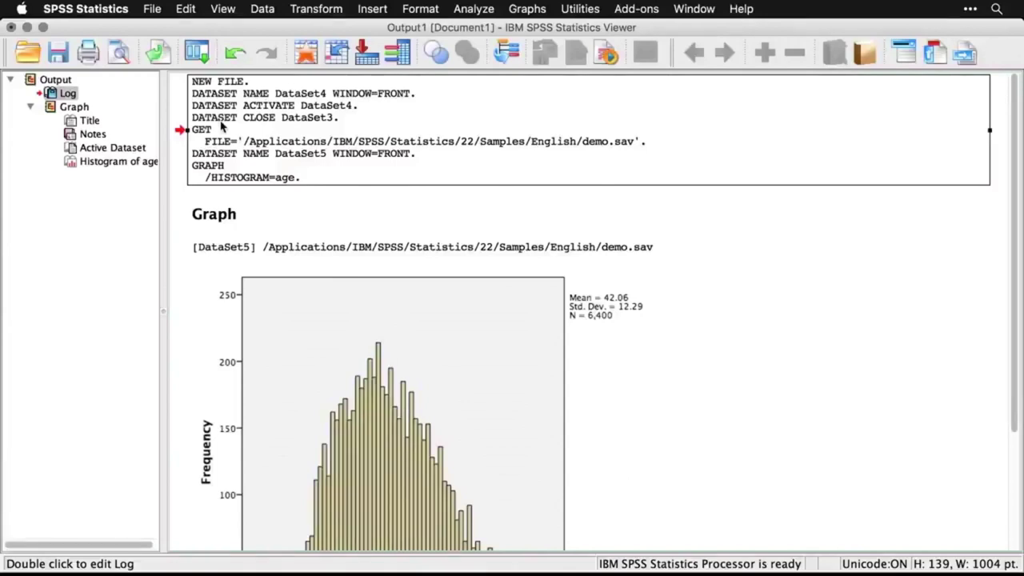
Create a new syntax file and paste the command of the recently used Age in years histogram into it
left_click(152, 10)
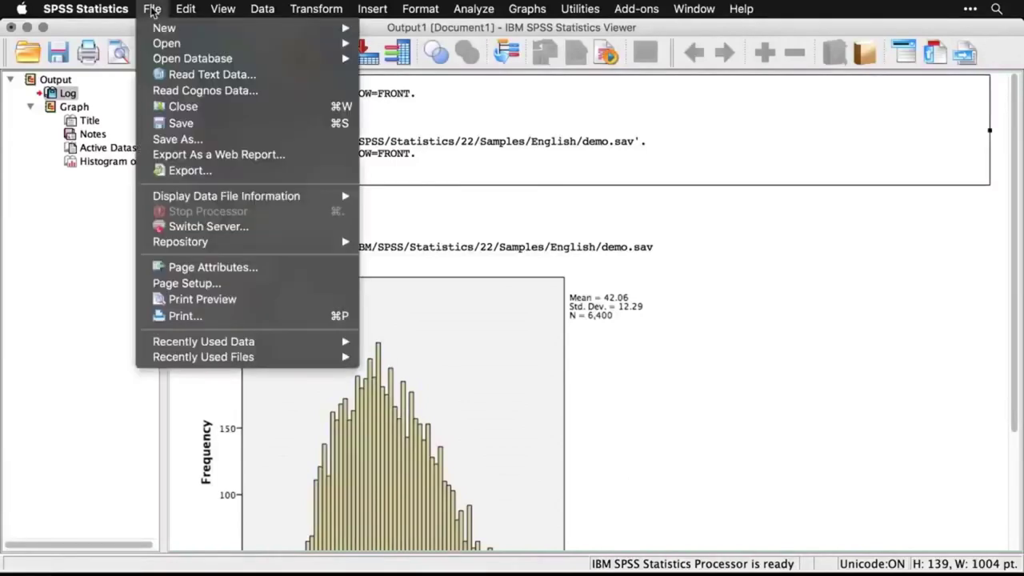
mouse_move(156, 27)
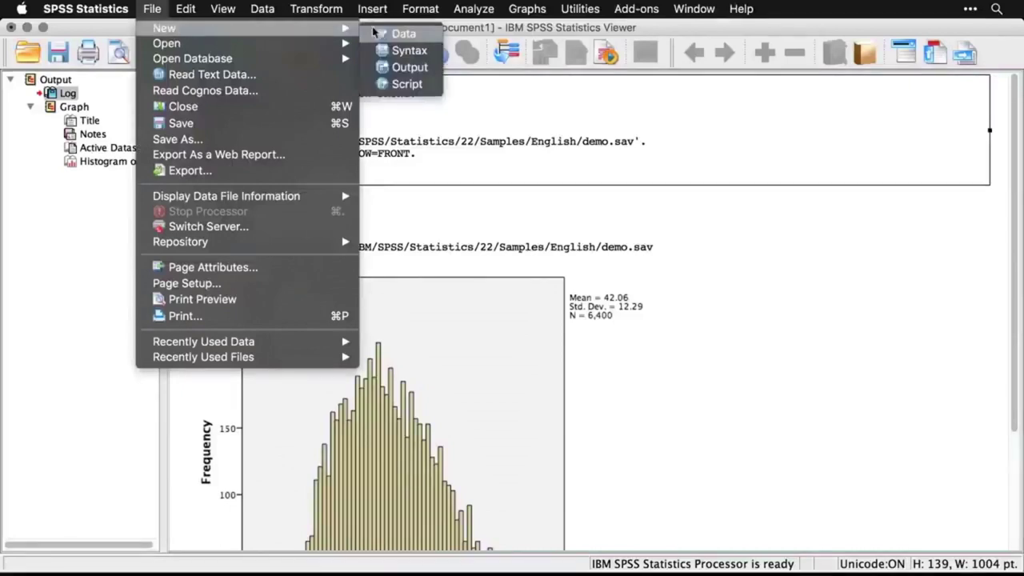
left_click(409, 52)
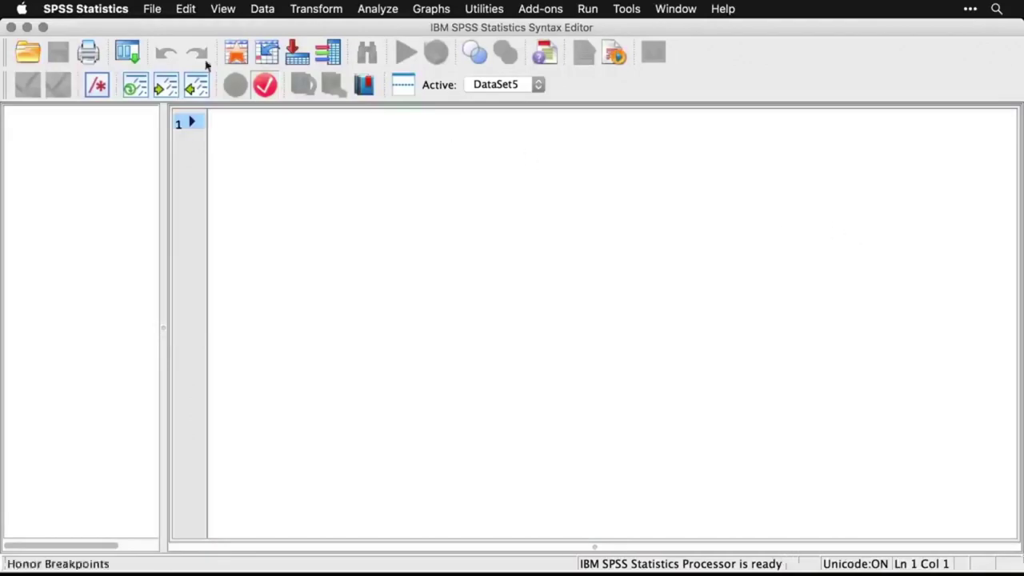
left_click(131, 53)
left_click(141, 80)
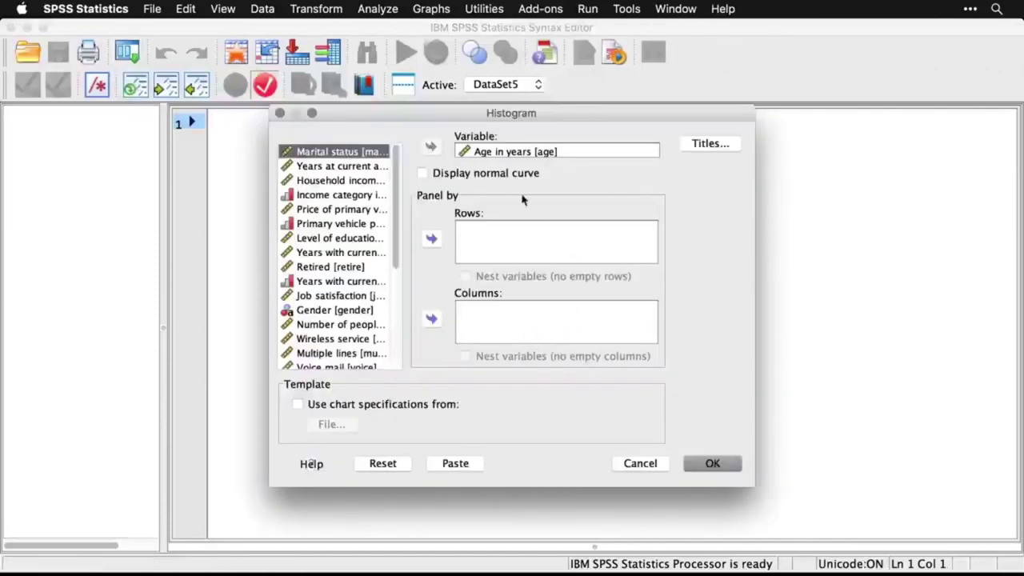
left_click(455, 464)
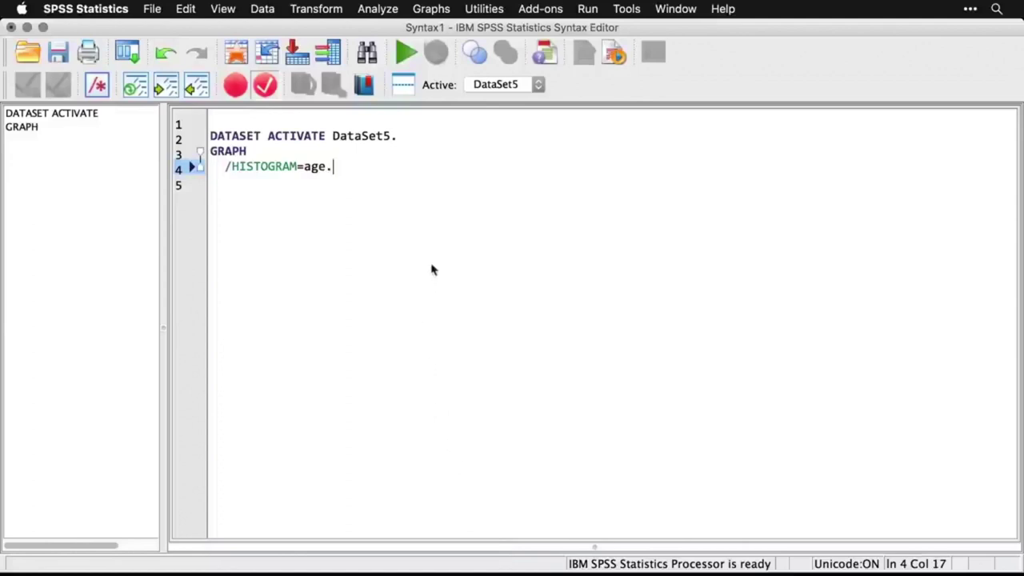
Run only the GRAPH /HISTOGRAM=age command from the syntax and view the resulting histogram in the output
left_click_drag(343, 169, 200, 155)
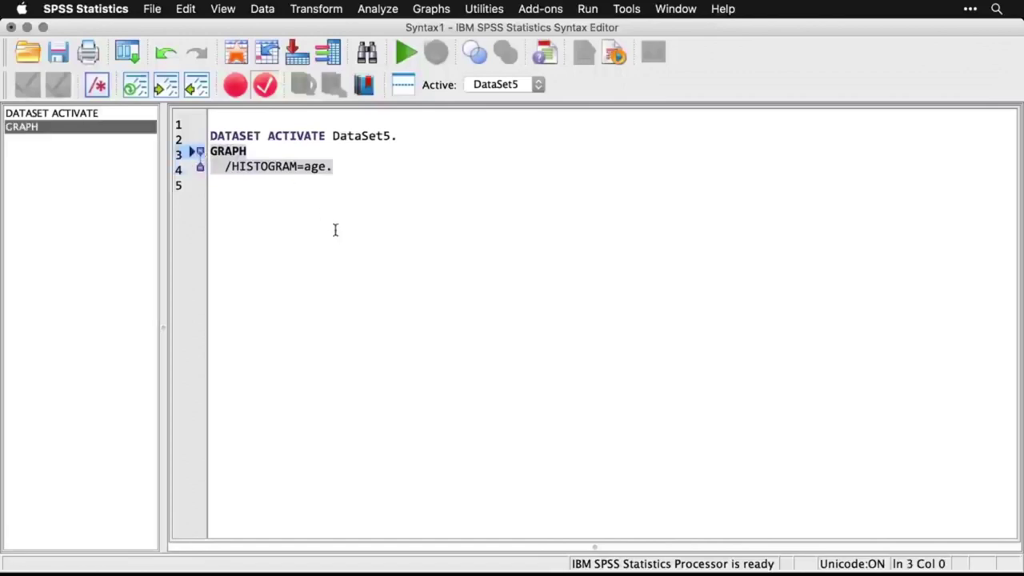
left_click(405, 55)
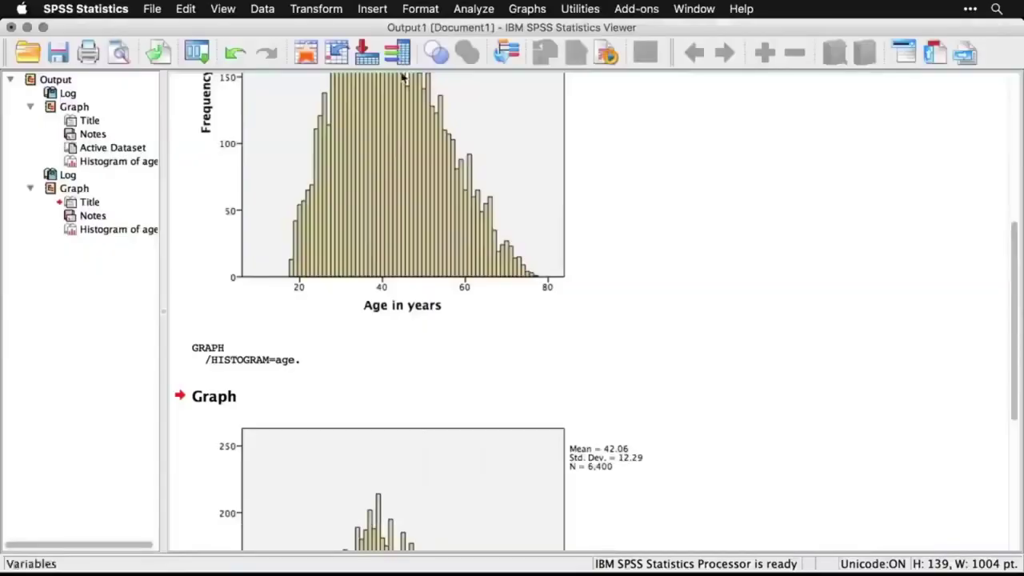
scroll(798, 382, "down", 5)
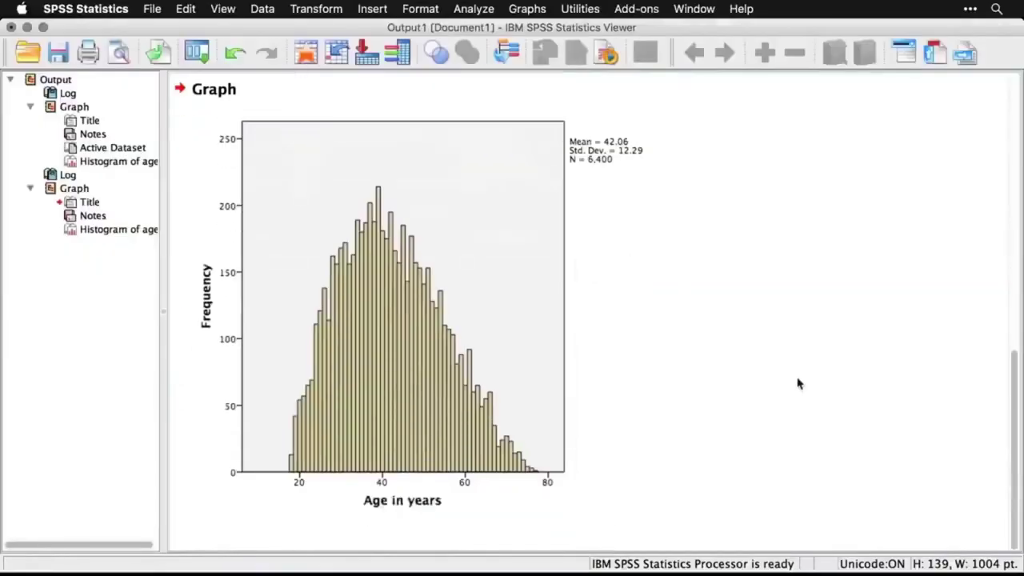
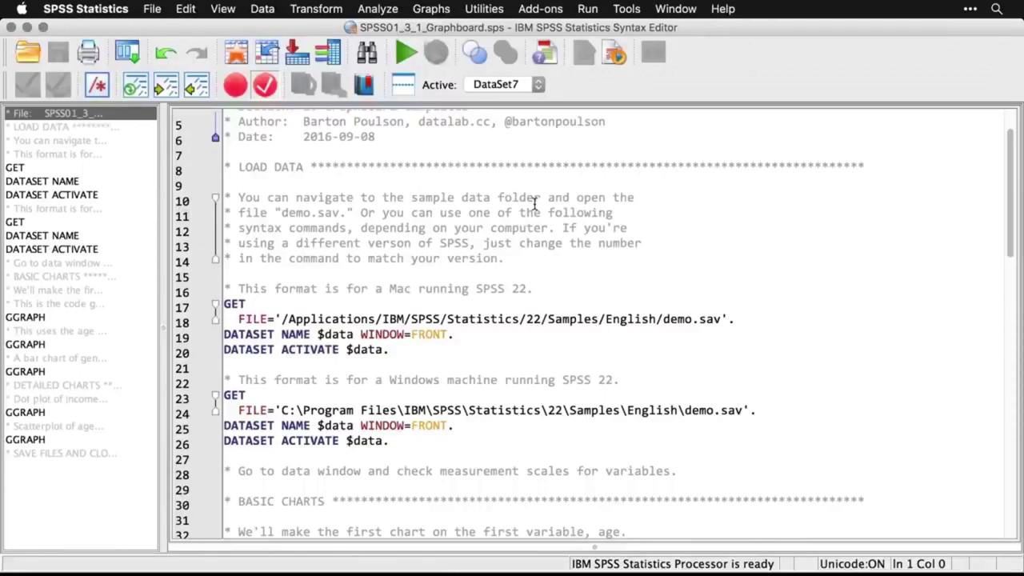
Load demo.sav by running the Mac version of the GET FILE and DATASET commands in SPSS01_3_1_Graphboard.sps
left_click(528, 320)
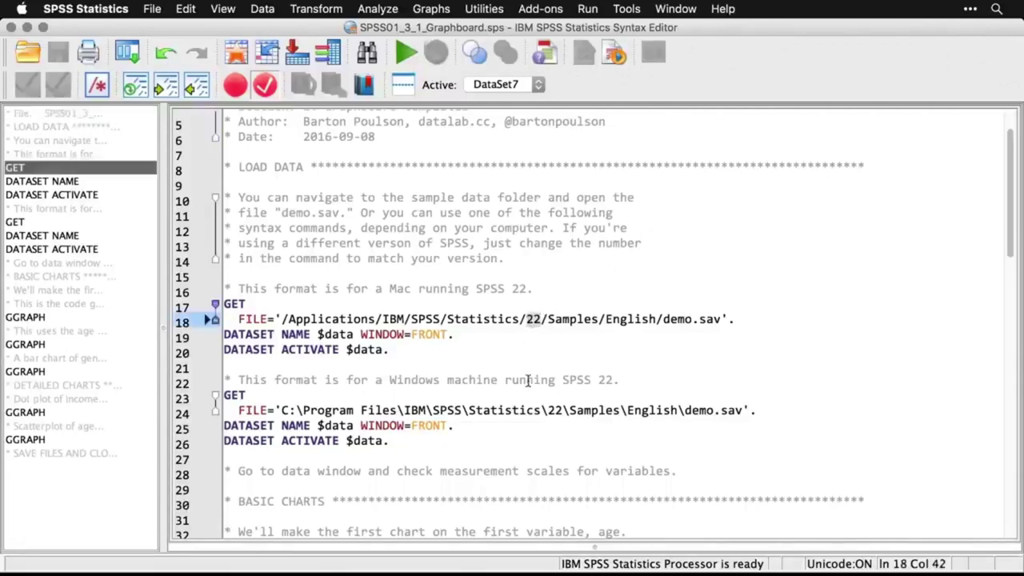
left_click(399, 349)
left_click_drag(399, 347, 225, 303)
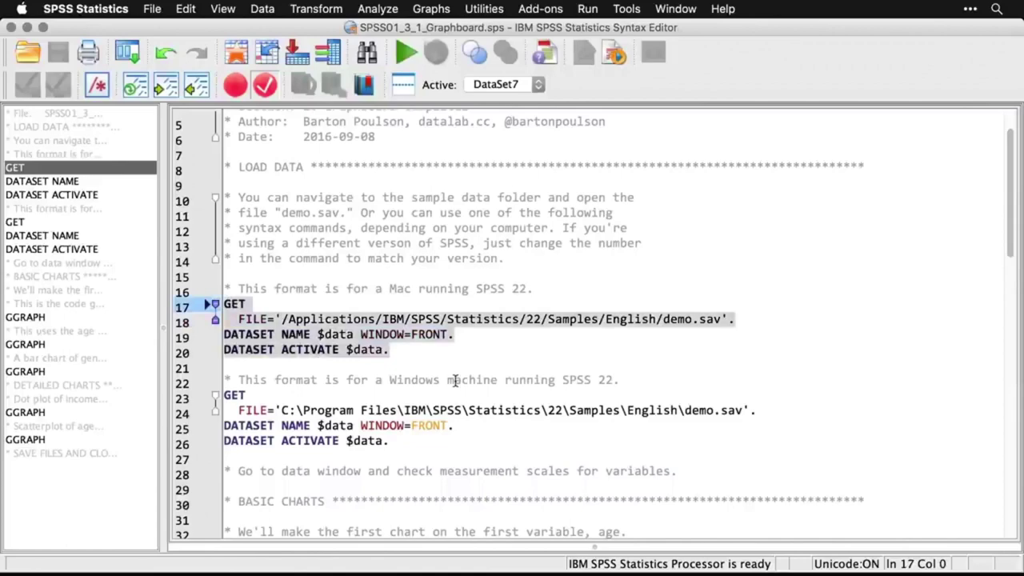
key("super+r")
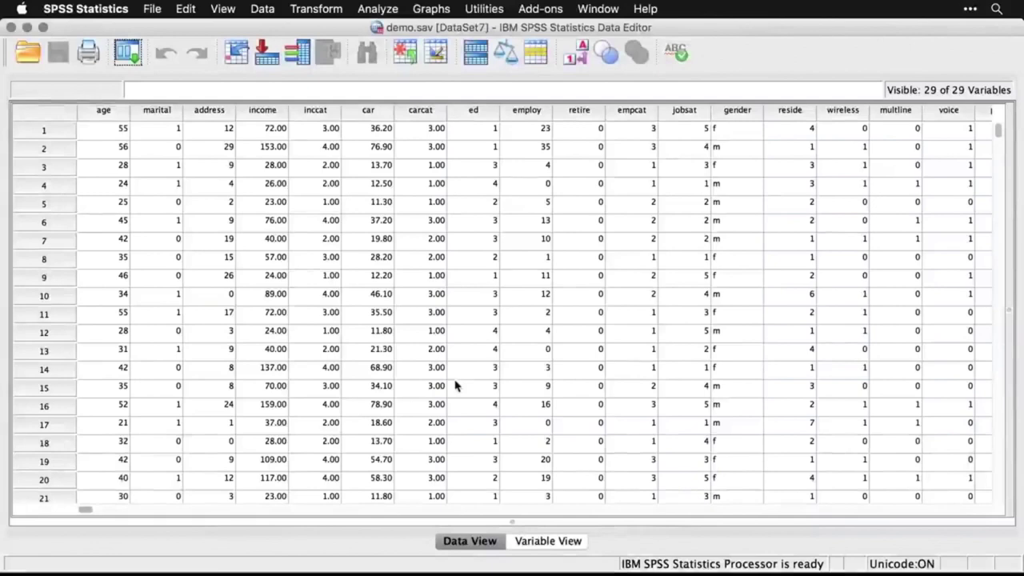
Check the variables' measurement levels in demo.sav, including the options for gender, and return to the Graphboard syntax file
left_click(549, 542)
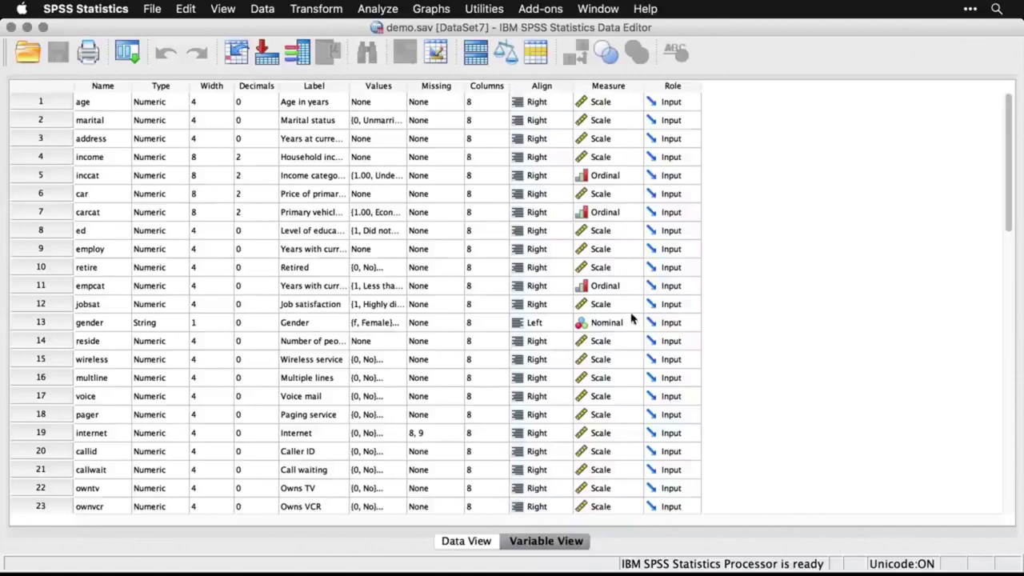
scroll(631, 324, "down", 3)
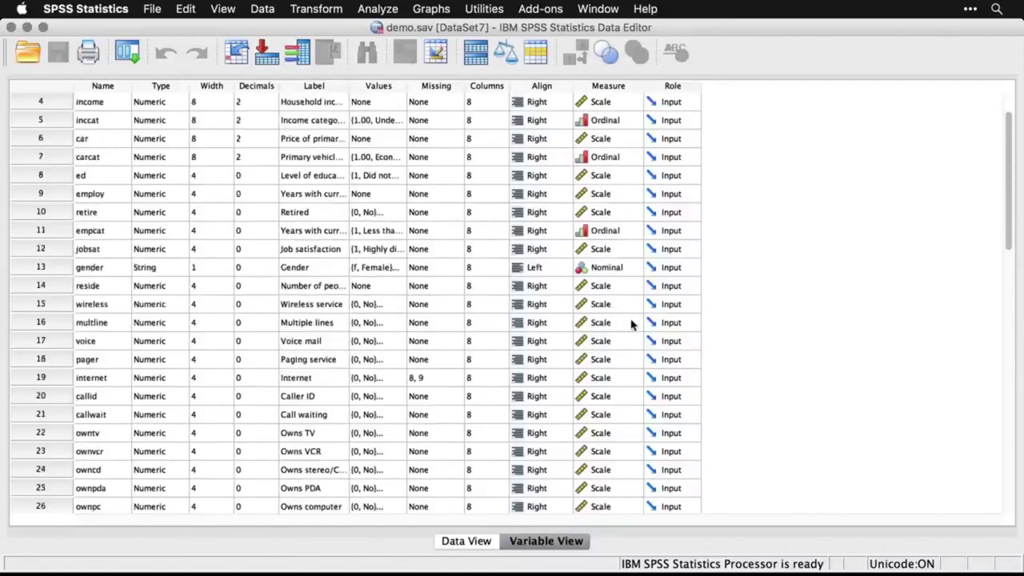
left_click(629, 268)
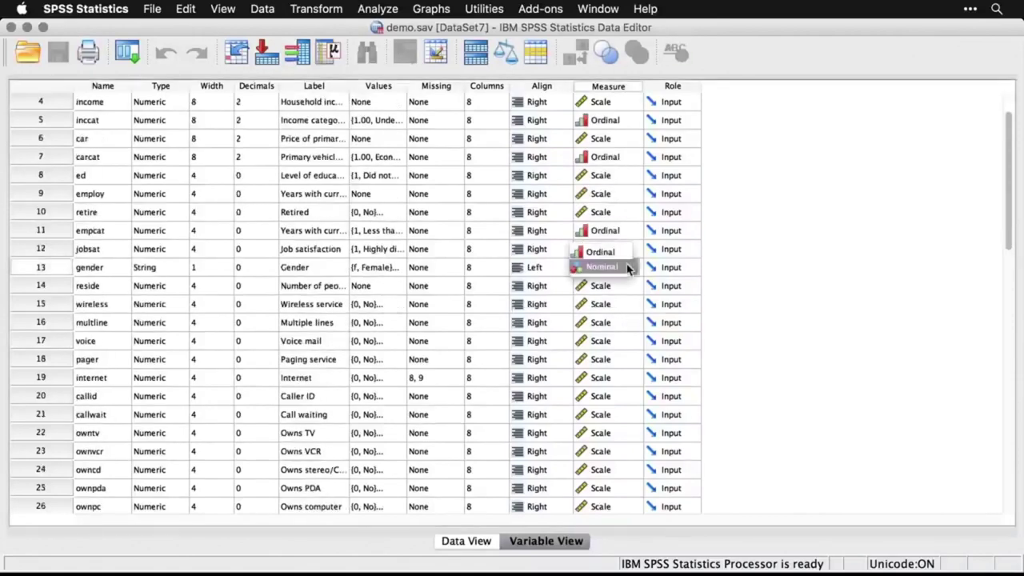
left_click(758, 271)
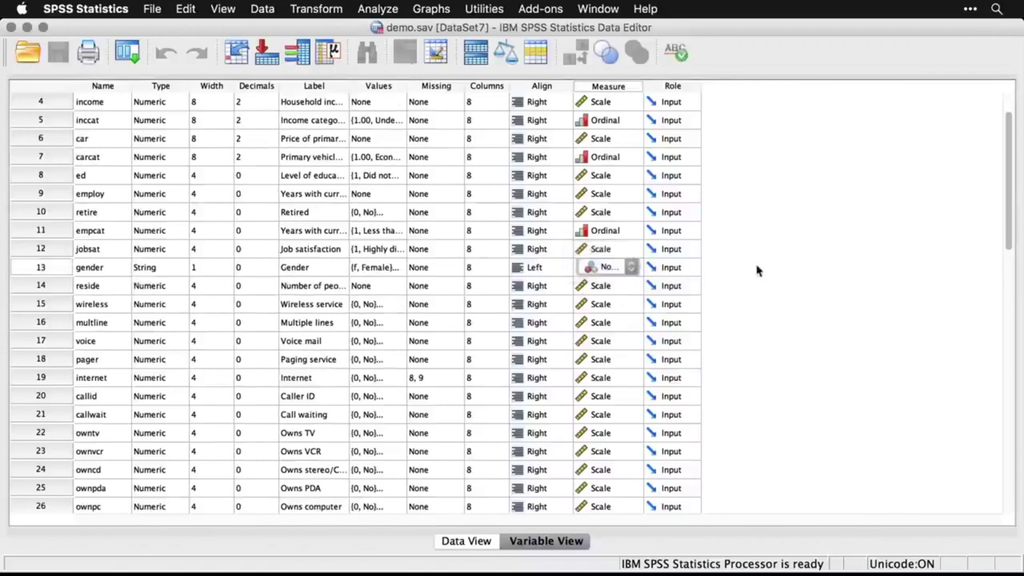
left_click(480, 546)
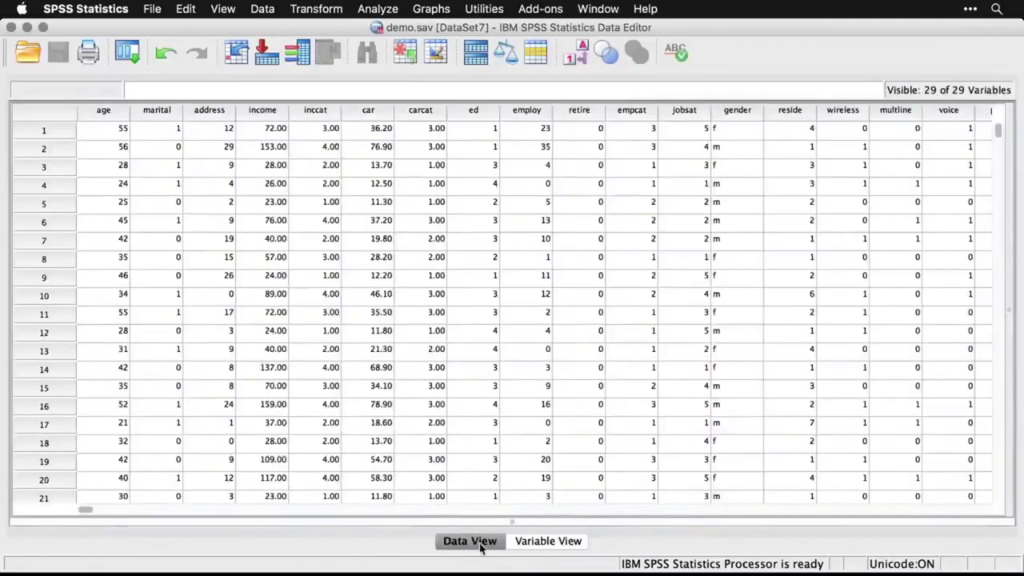
key("super+grave")
key("super+grave")
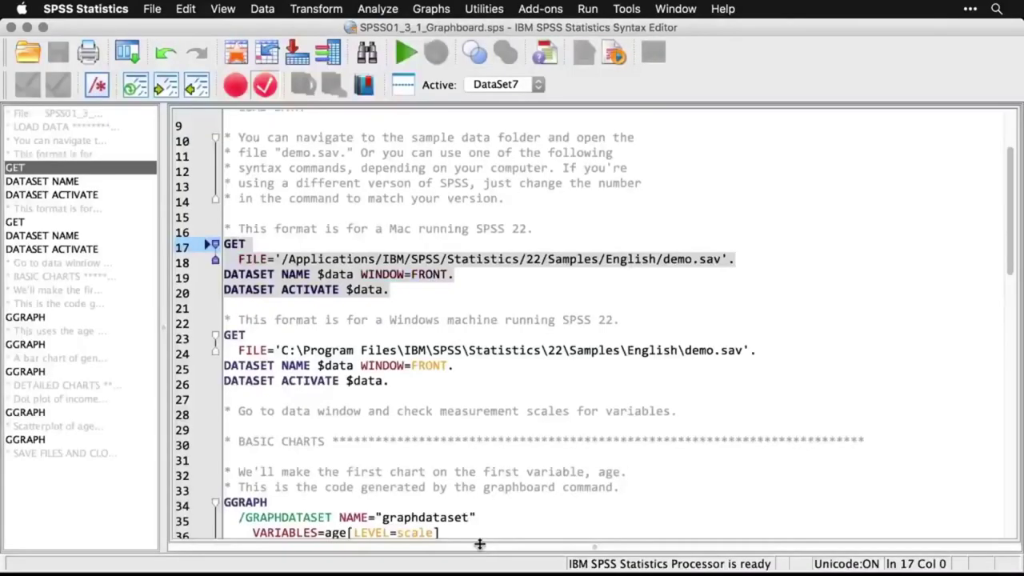
Create a dot plot of Age in years with the Graphboard Template Chooser
scroll(640, 446, "down", 5)
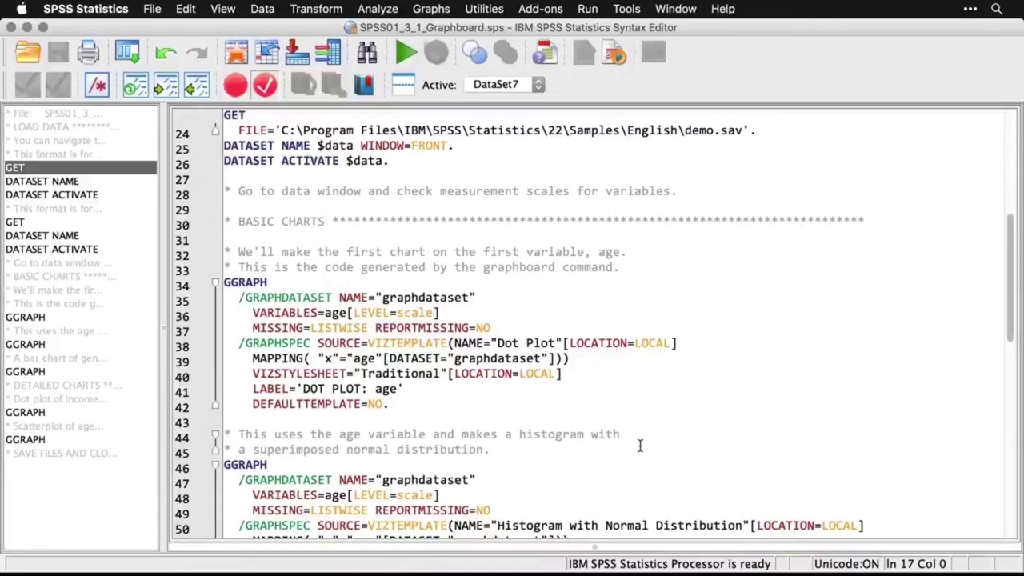
left_click(436, 10)
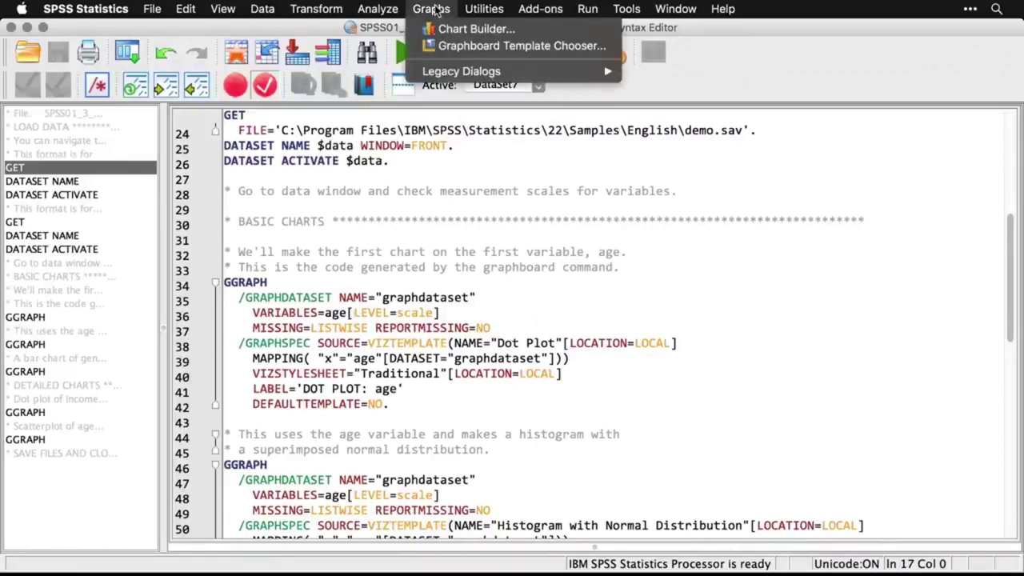
left_click(469, 46)
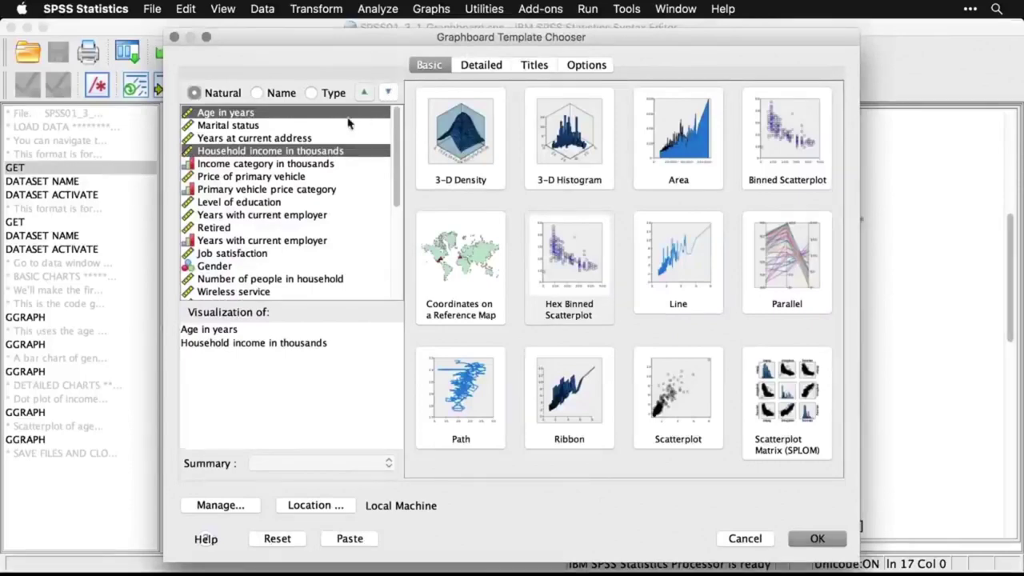
left_click(276, 119)
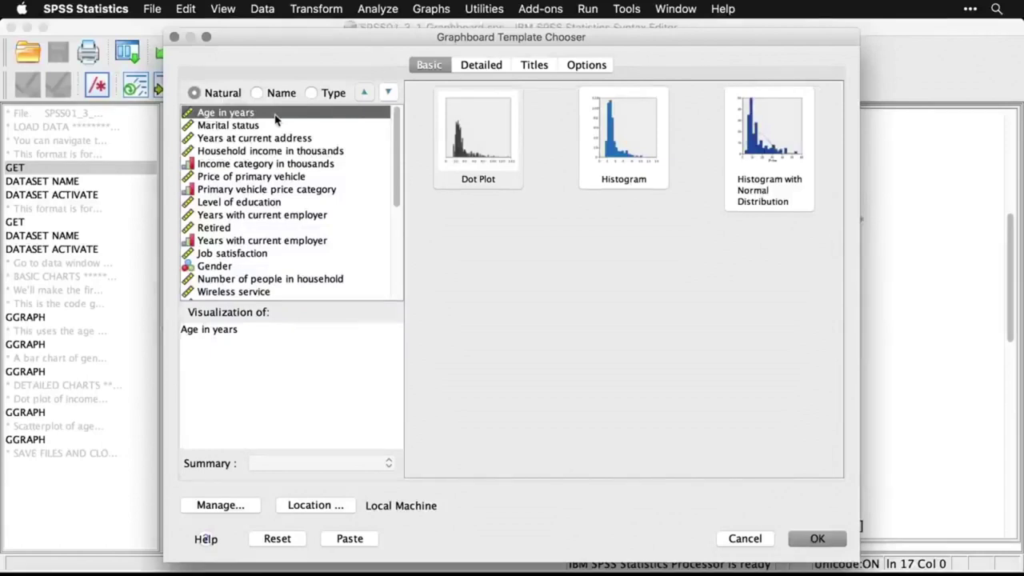
left_click(471, 144)
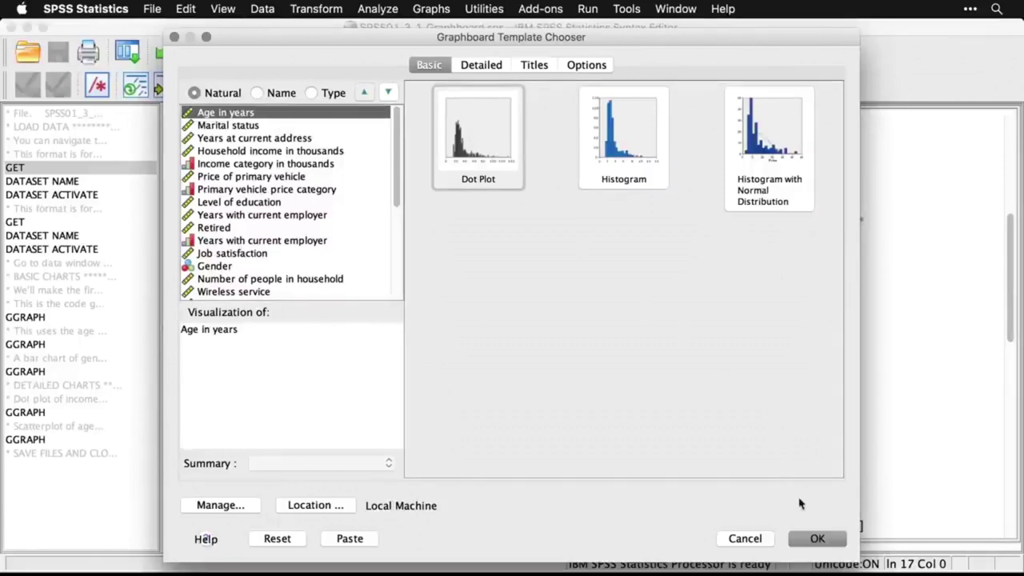
left_click(817, 539)
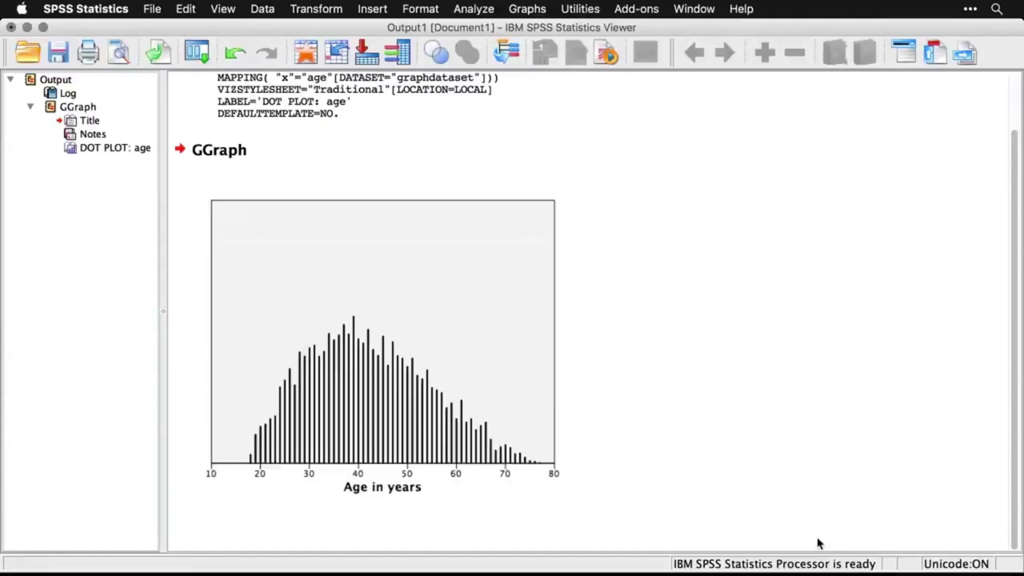
Return to the syntax file and create a Graphboard Histogram with Normal Distribution for Age in years
key("super+grave")
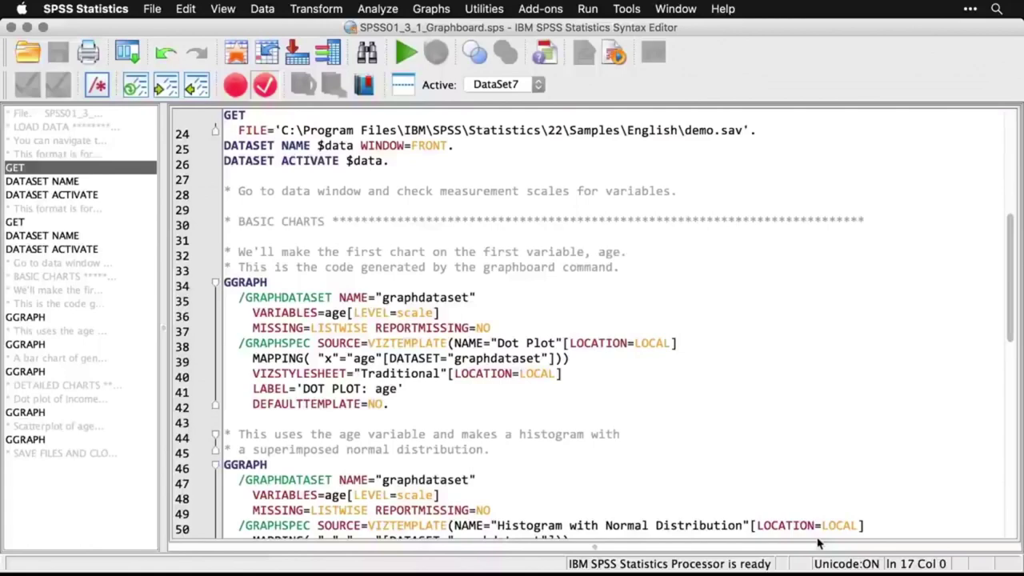
scroll(764, 419, "down", 2)
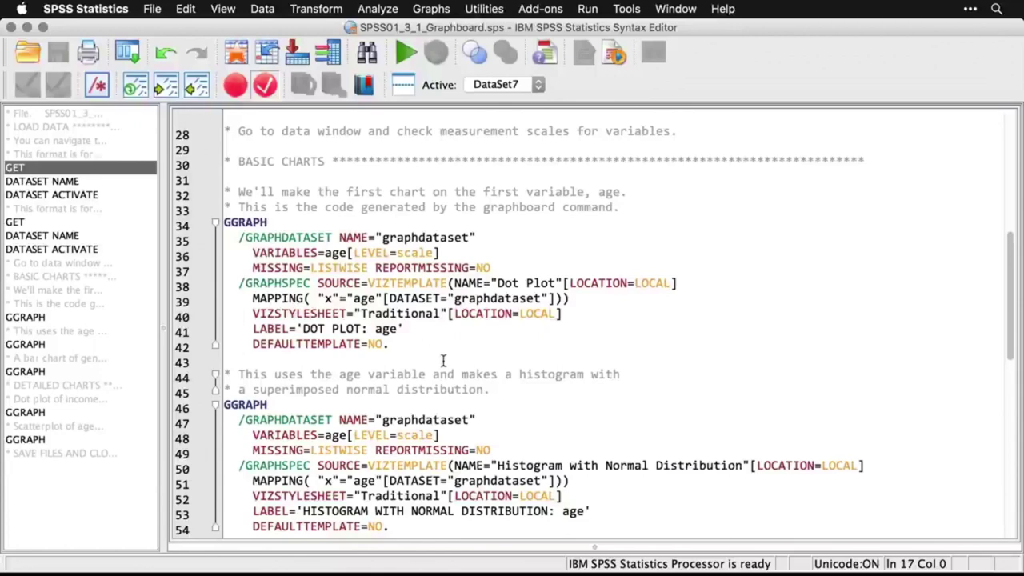
scroll(442, 361, "down", 3)
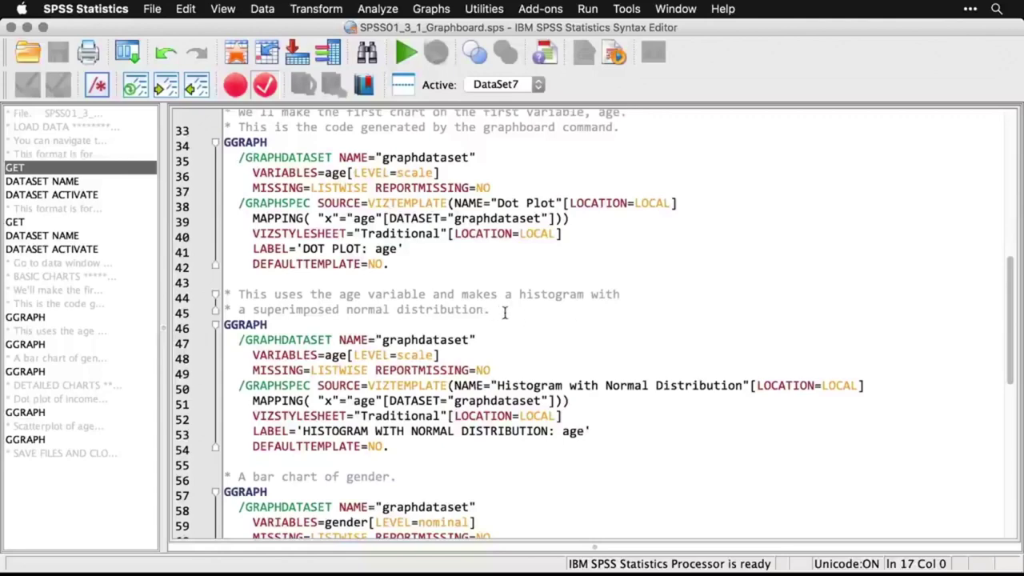
left_click(438, 10)
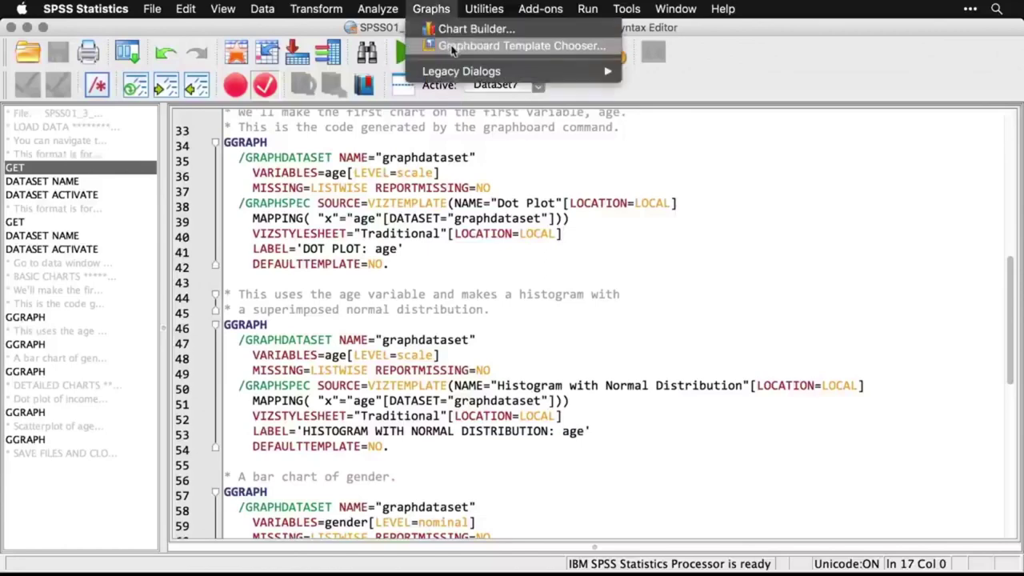
left_click(438, 46)
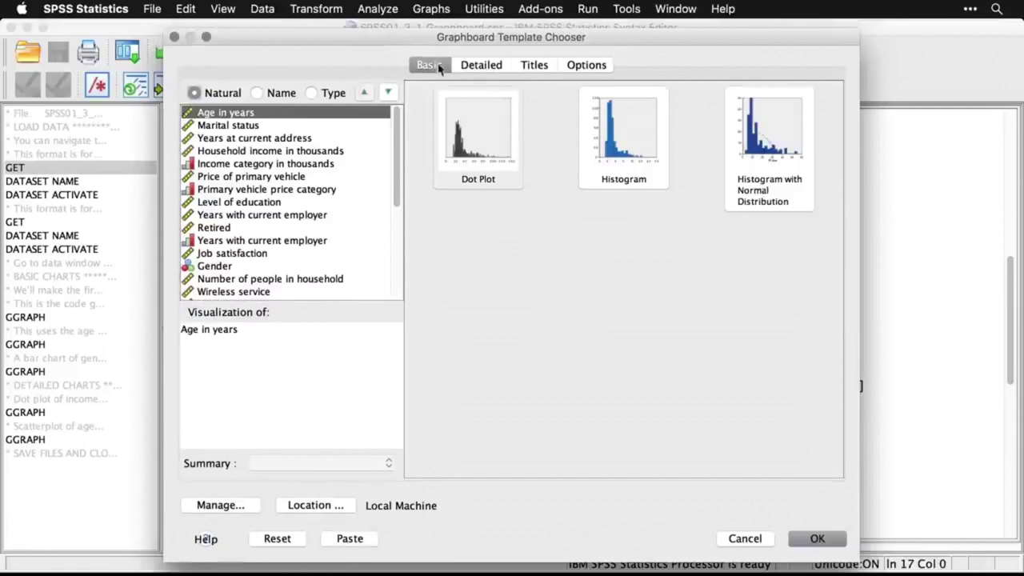
left_click(767, 156)
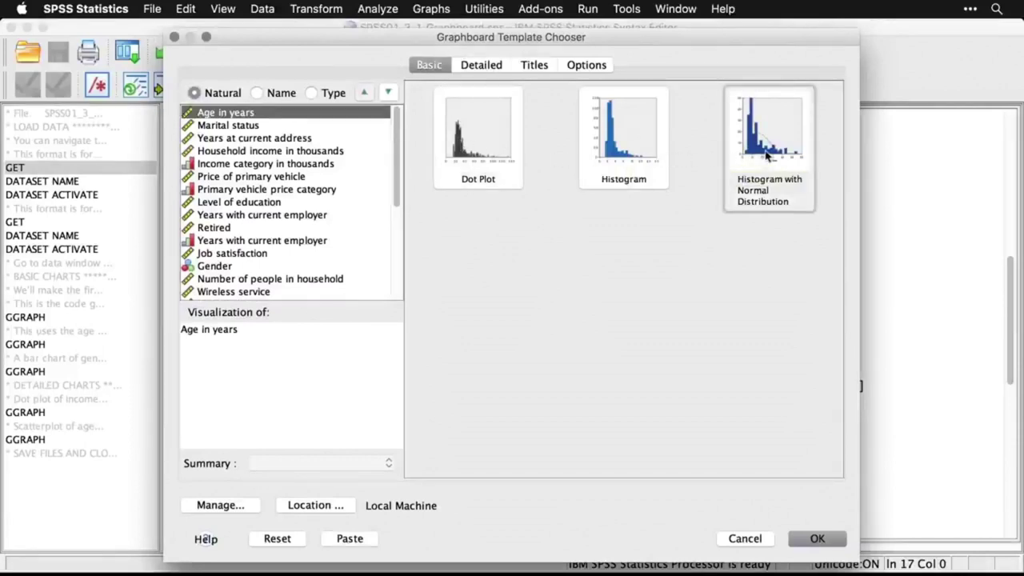
left_click(817, 540)
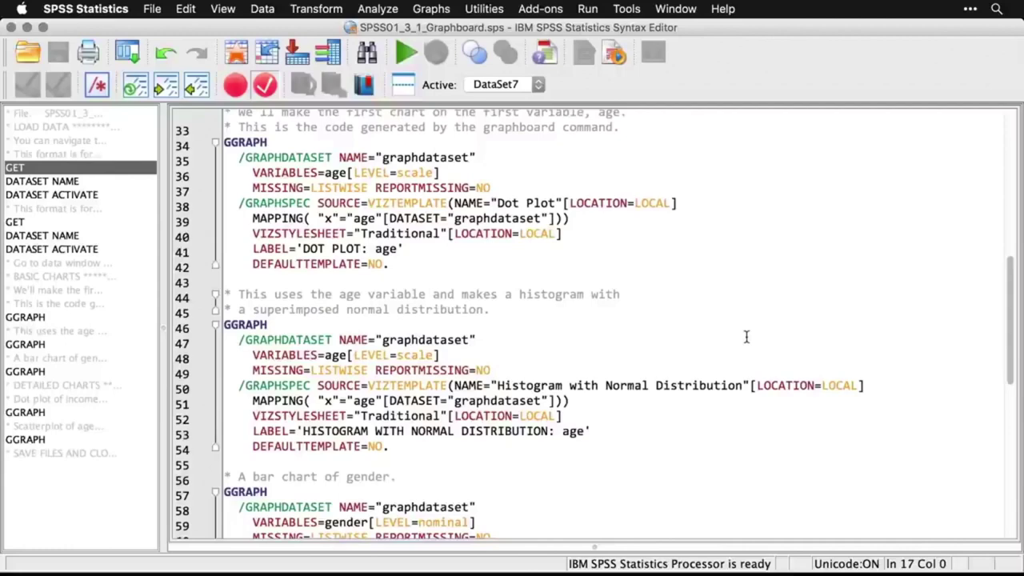
Create a Bar of Counts chart of Gender with the Graphboard Template Chooser
scroll(745, 337, "down", 5)
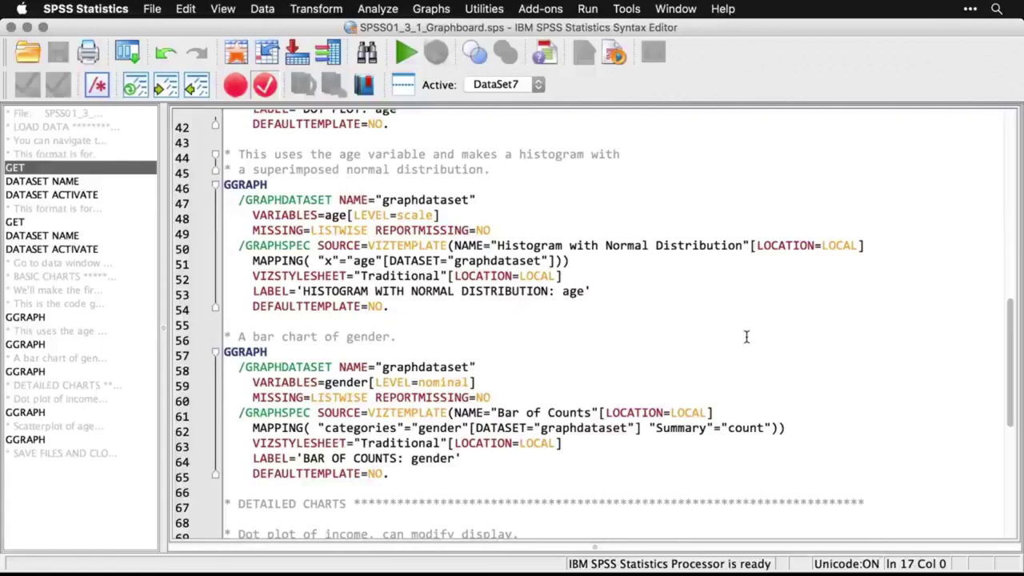
left_click(432, 10)
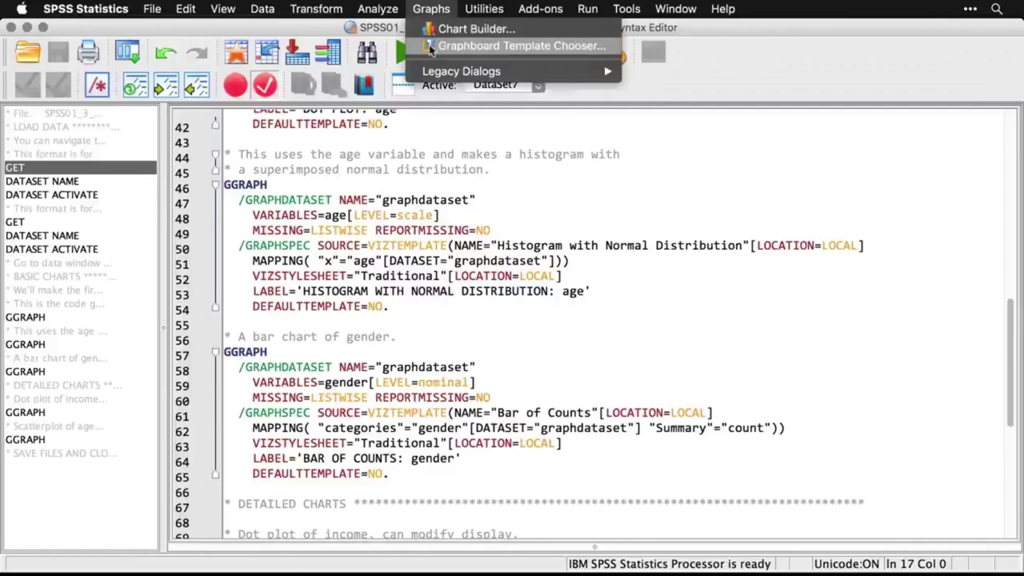
left_click(512, 46)
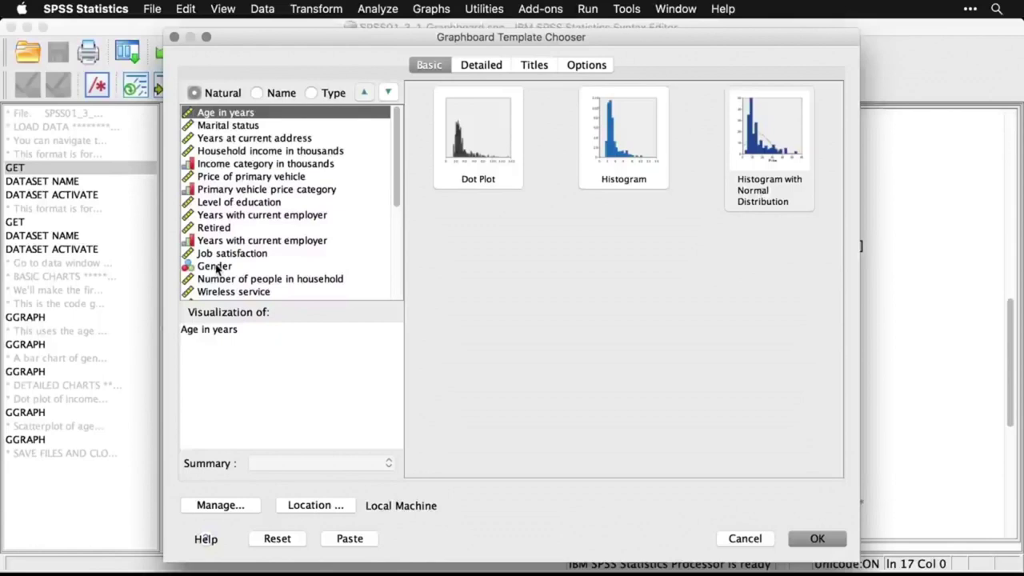
left_click(214, 267)
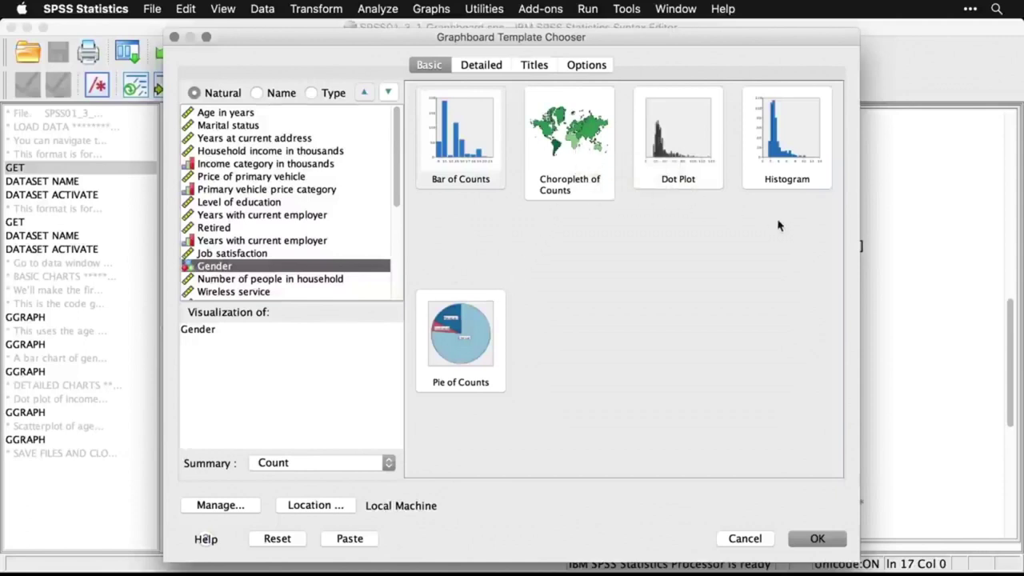
left_click(459, 150)
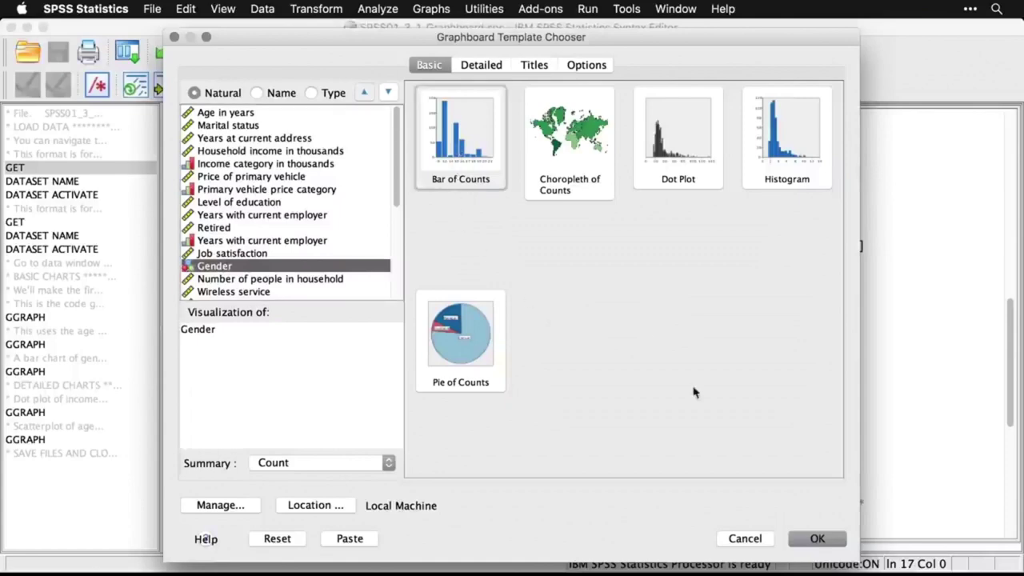
left_click(822, 543)
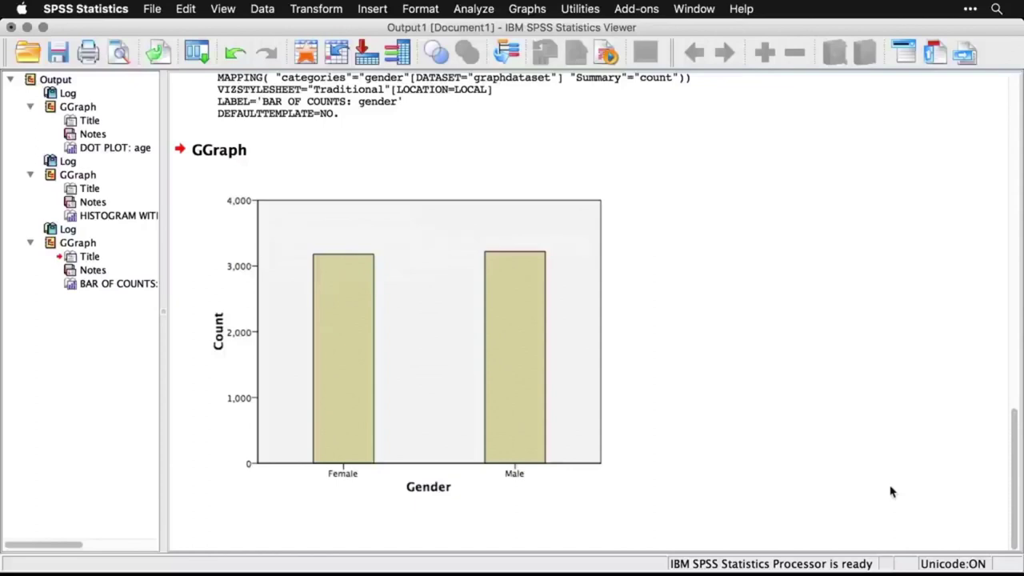
Return to the syntax file and choose Dot Plot as the visualization type in the Graphboard Template Chooser's detailed settings
key("super+grave")
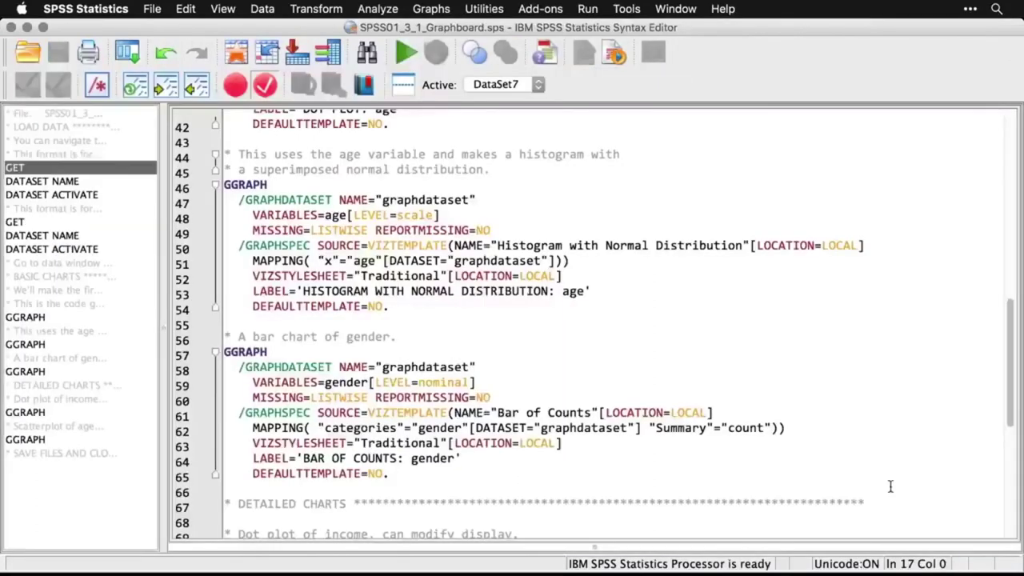
scroll(891, 487, "down", 6)
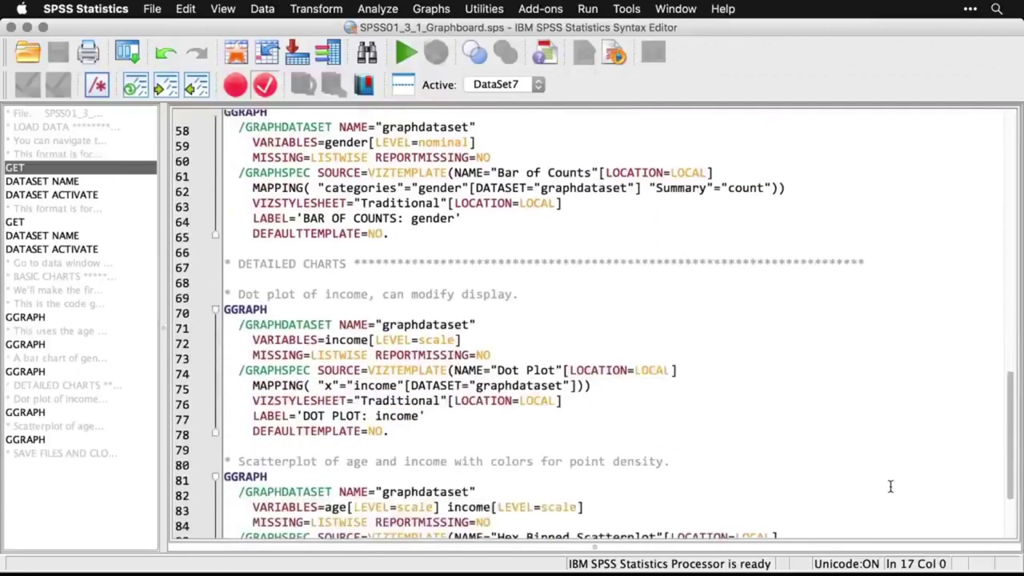
scroll(890, 486, "down", 1)
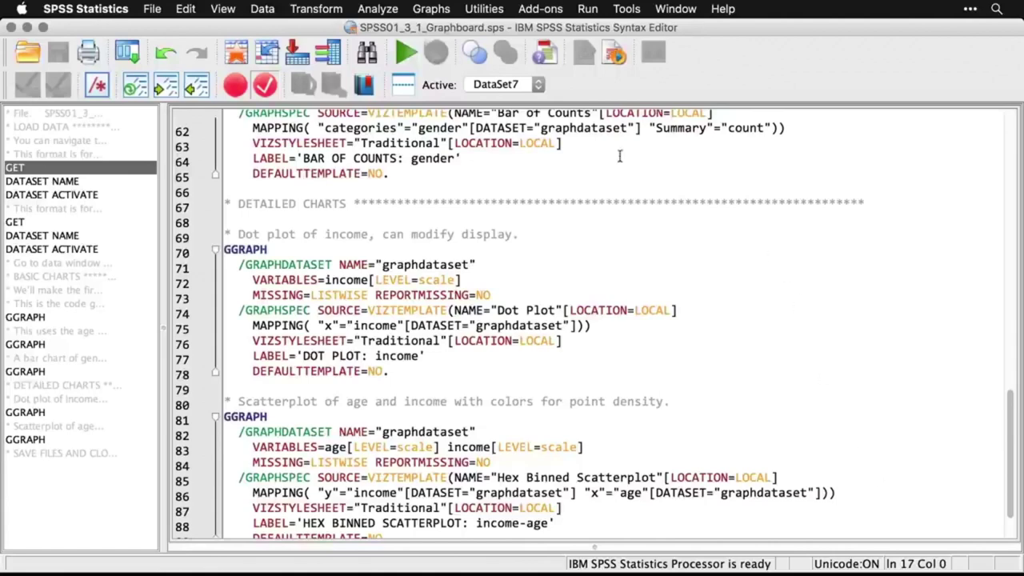
left_click(420, 11)
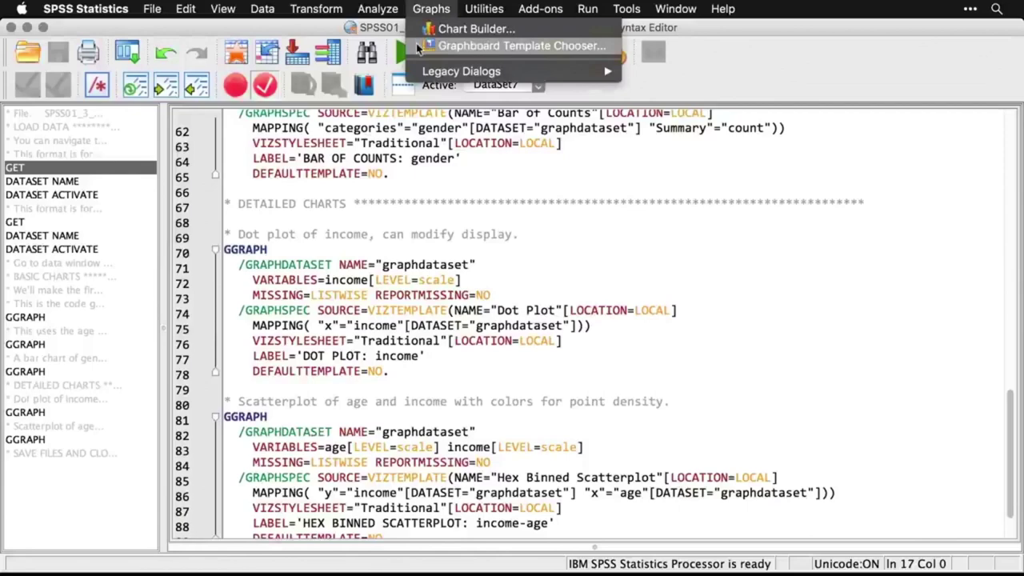
left_click(416, 45)
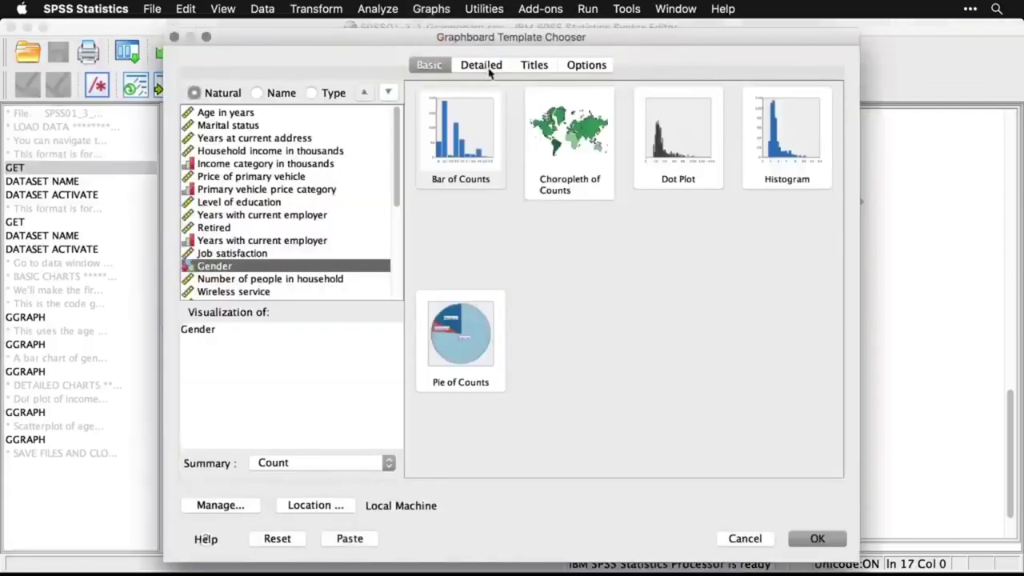
left_click(483, 65)
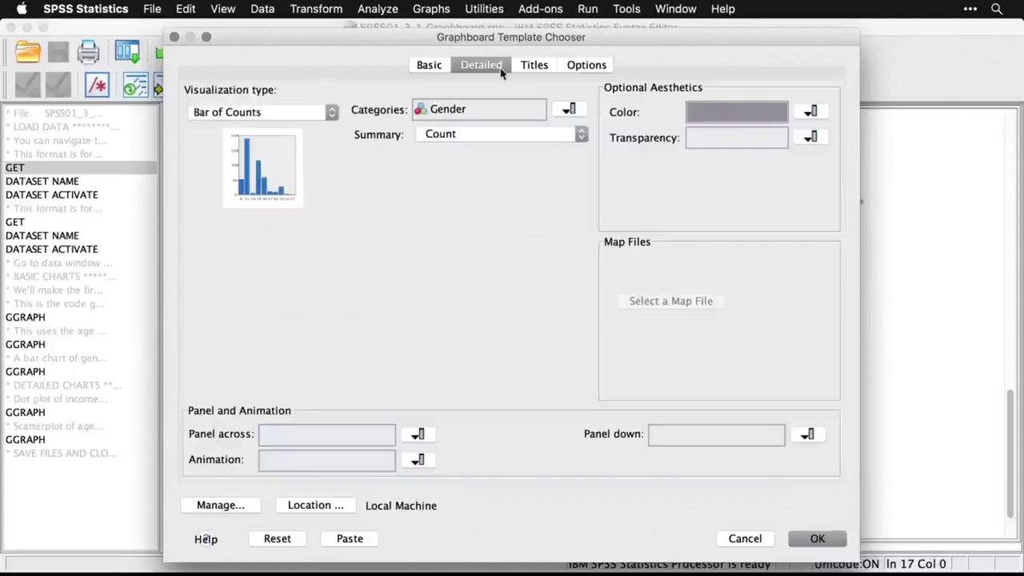
left_click(323, 118)
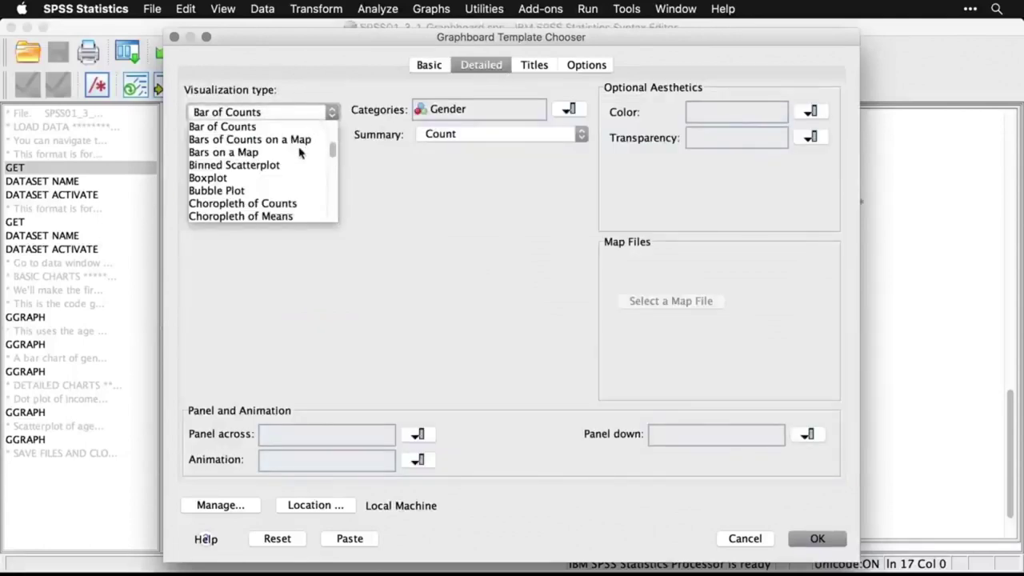
scroll(300, 152, "down", 1)
scroll(299, 152, "down", 7)
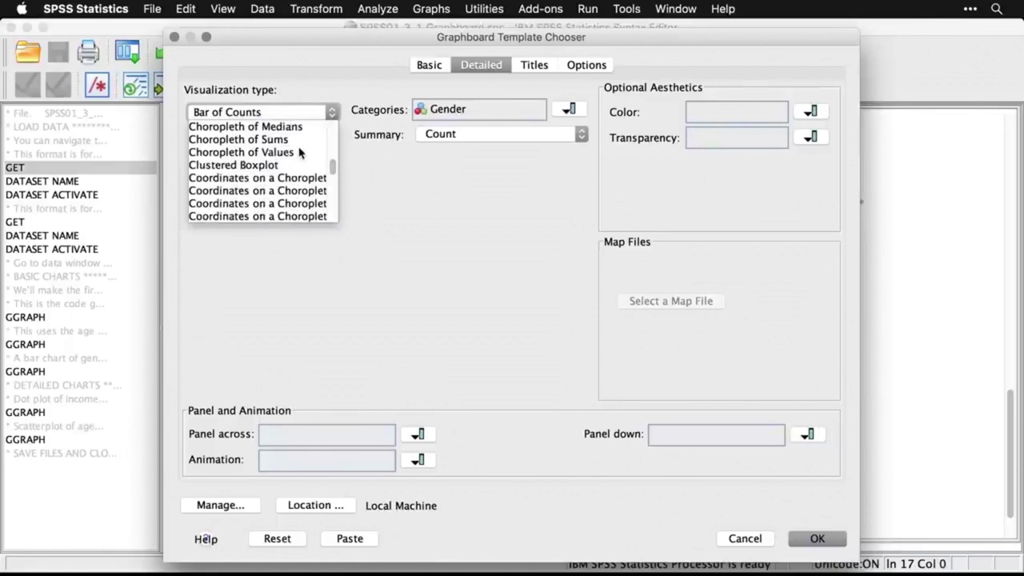
scroll(299, 152, "down", 4)
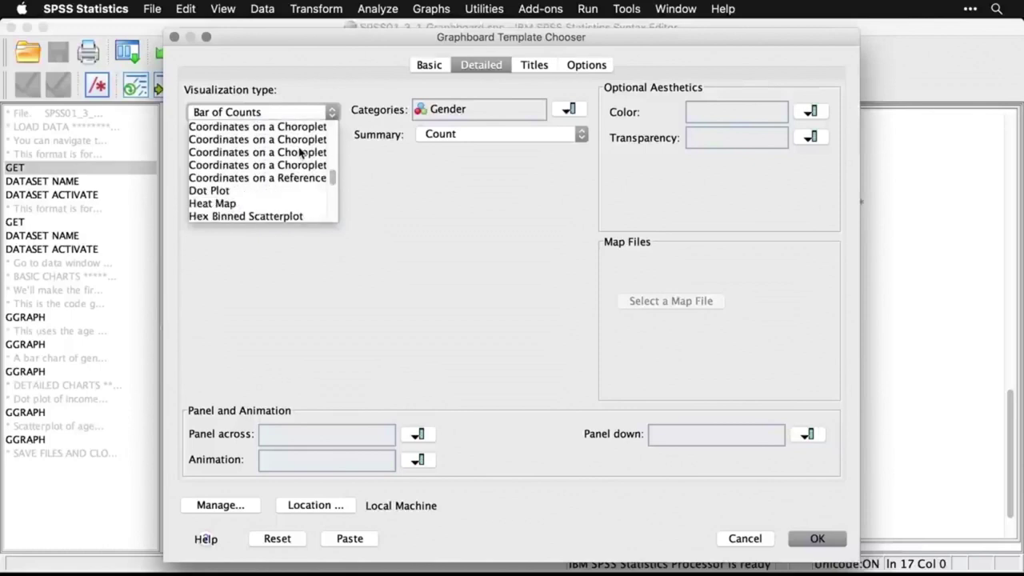
left_click(212, 194)
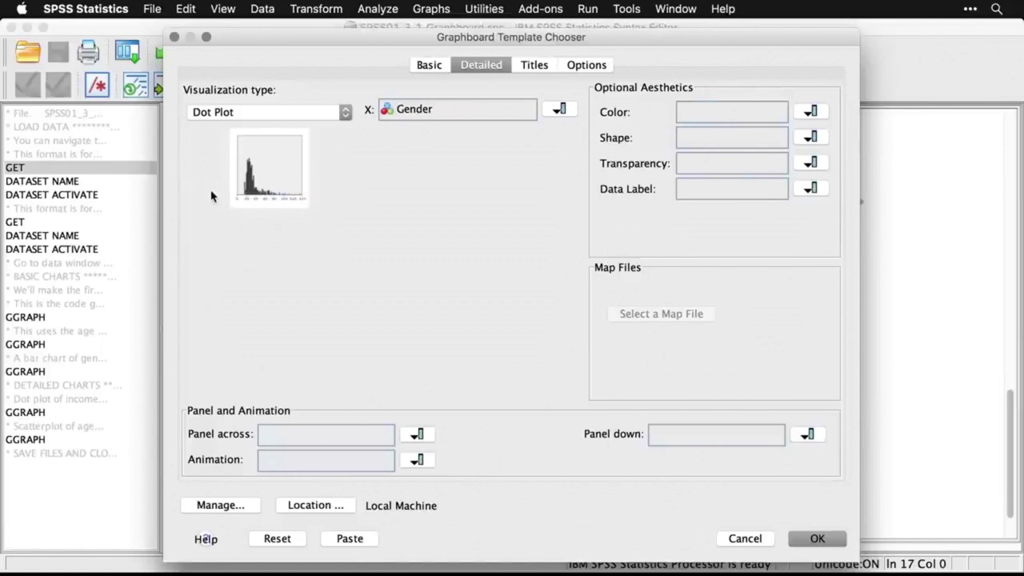
Assign Household income in thousands to the dot plot's X variable and generate the chart
left_click(558, 112)
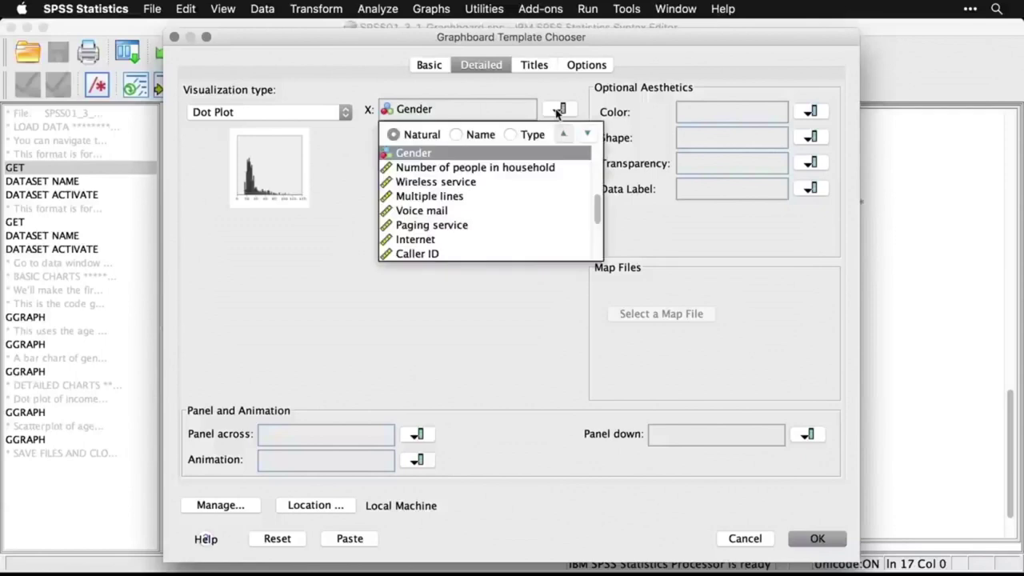
left_click(596, 173)
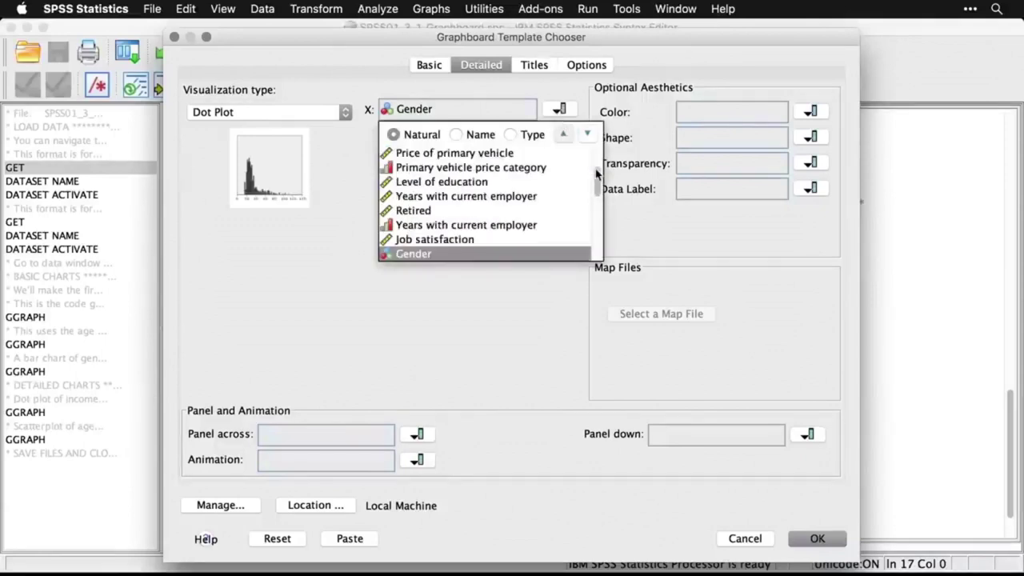
left_click(596, 160)
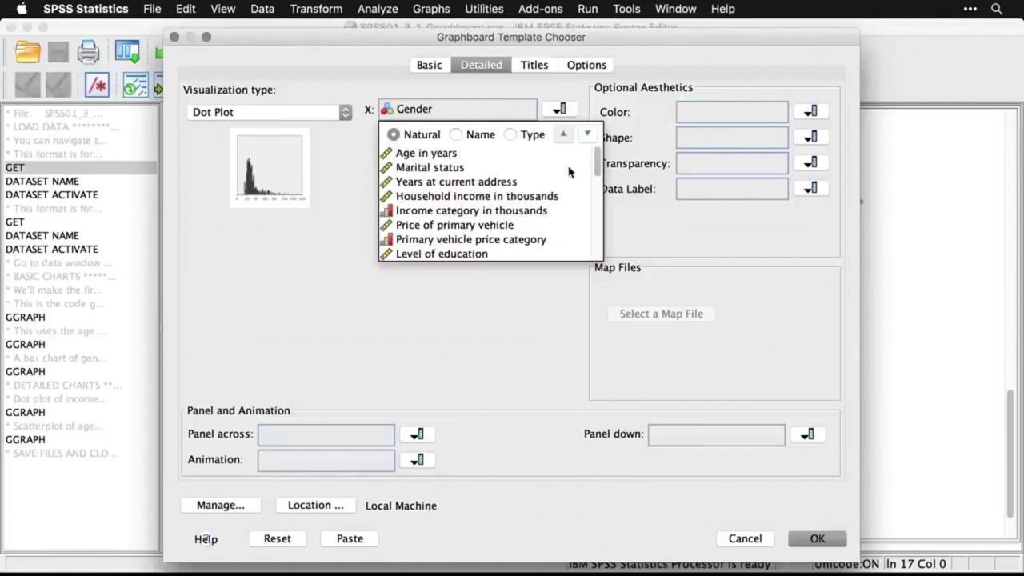
left_click(520, 196)
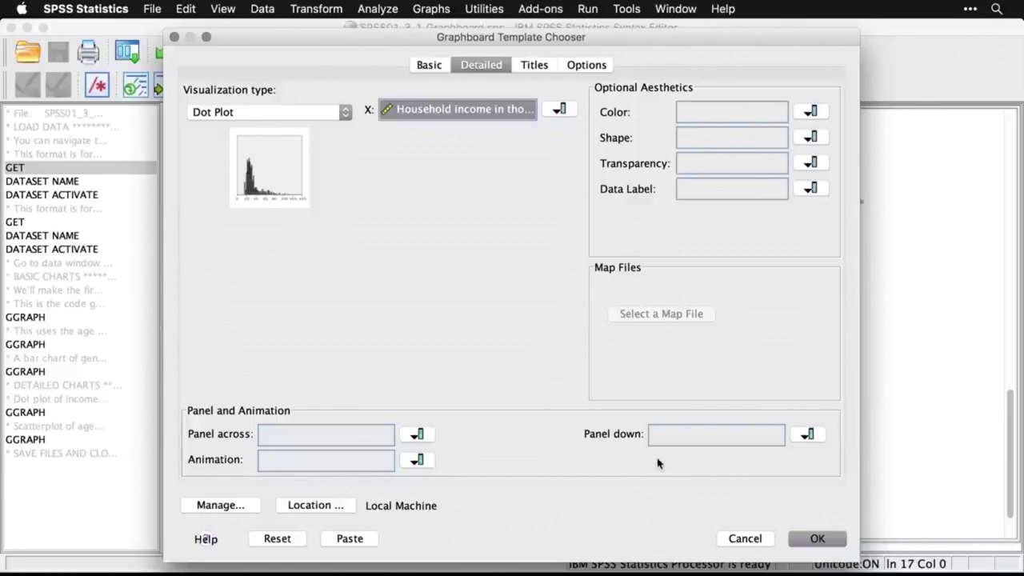
left_click(818, 538)
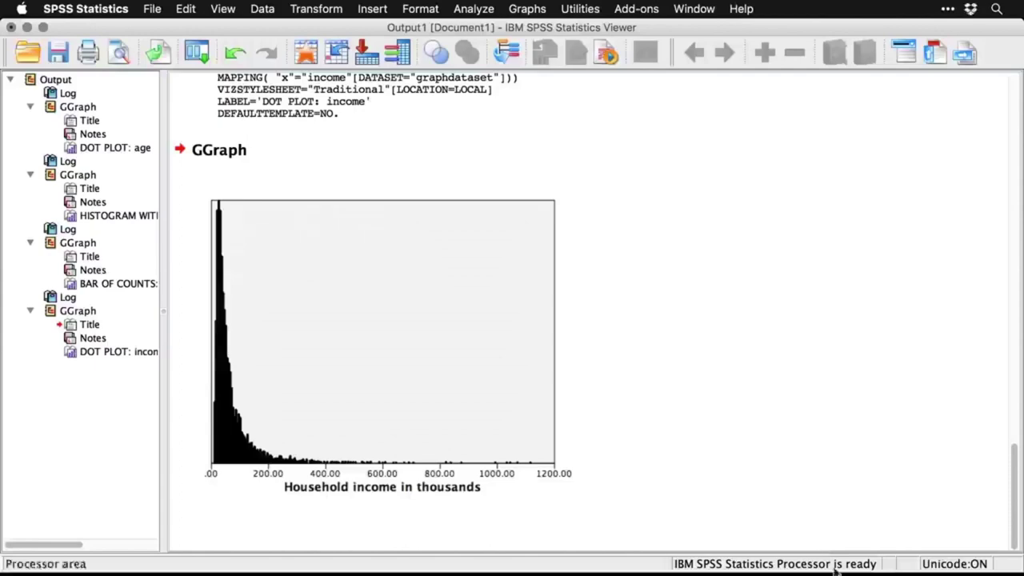
Open the income dot plot in the Graphboard Editor and set the horizontal axis labels' minimum decimal digits to 0
left_click(521, 480)
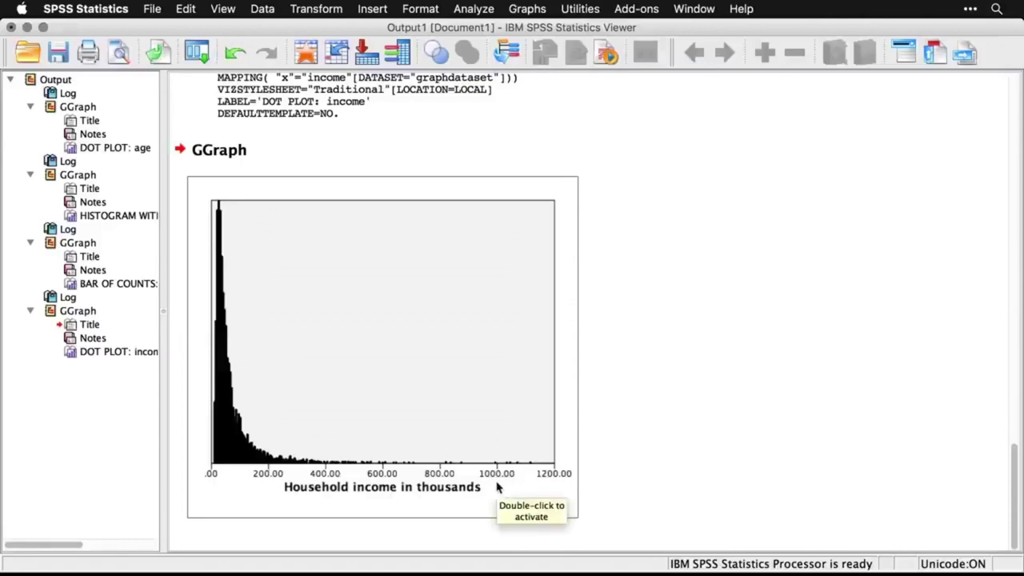
double_click(249, 439)
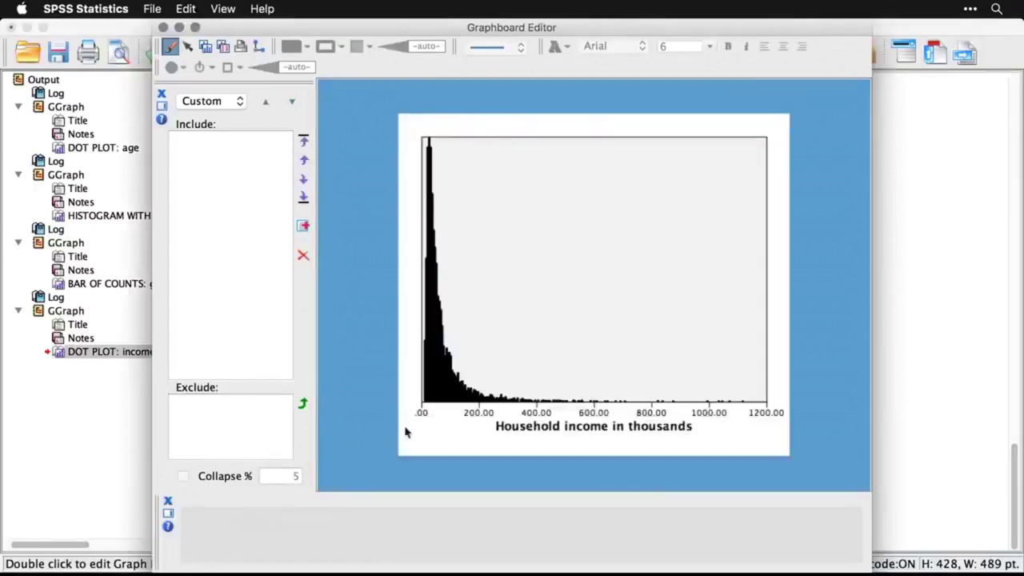
left_click(486, 419)
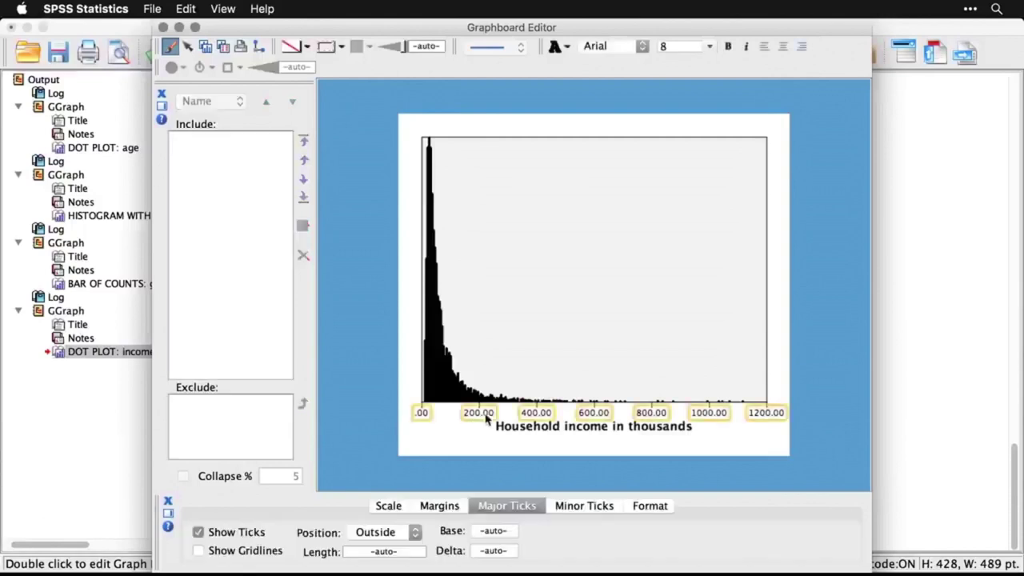
left_click(645, 509)
left_click(613, 532)
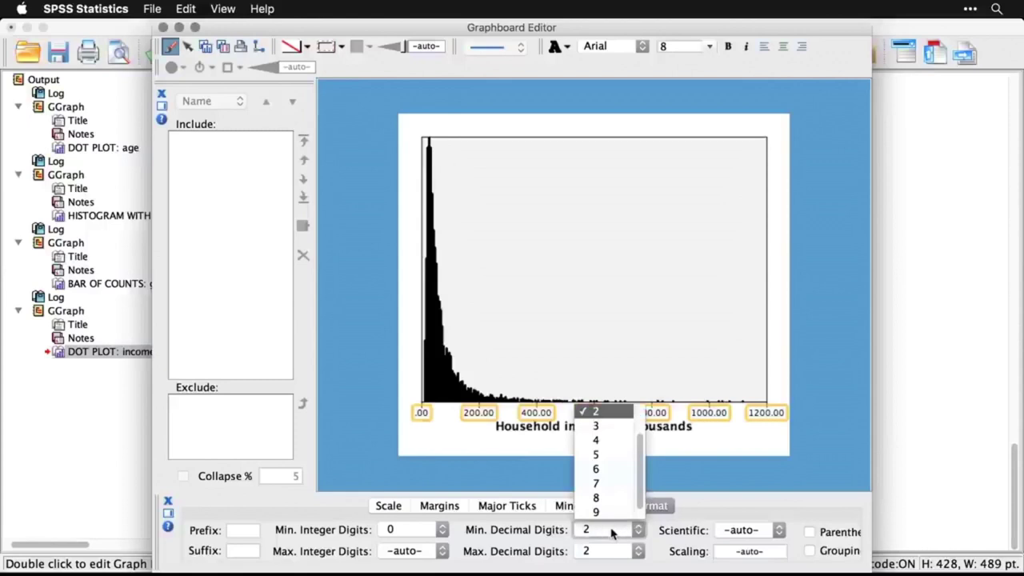
scroll(628, 417, "up", 3)
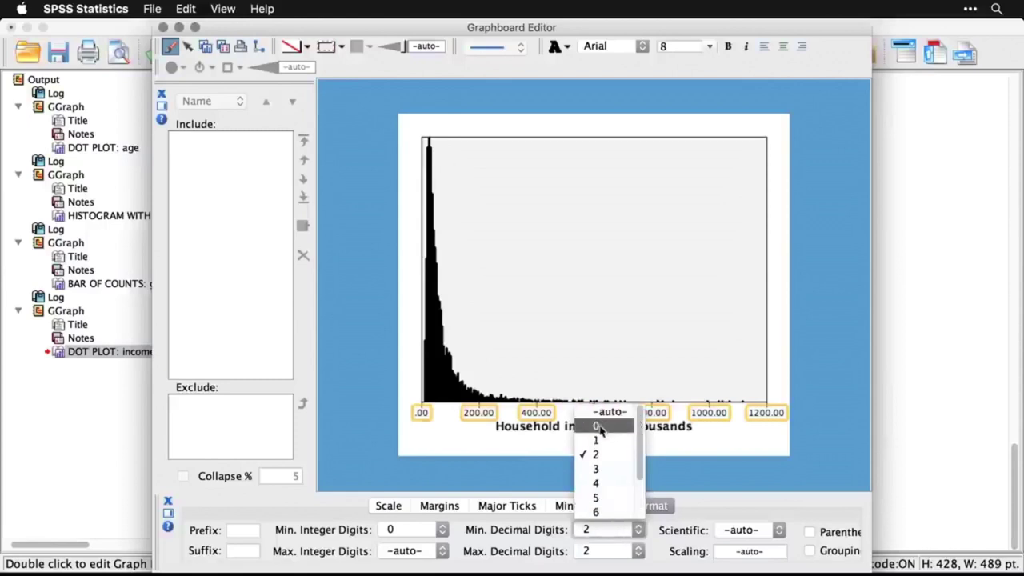
left_click(598, 428)
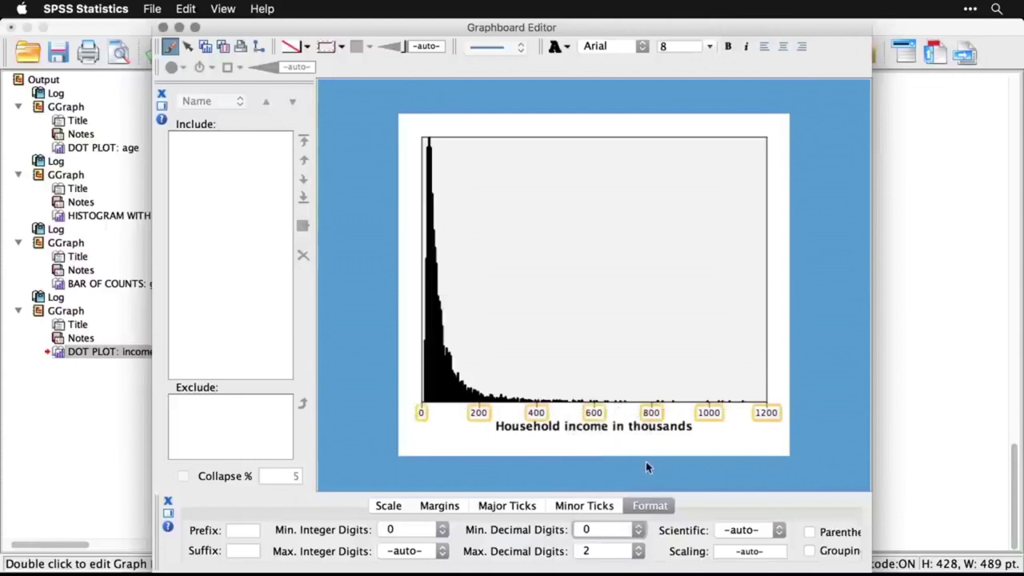
Set the modifier of the income dot plot's points to Dodge and deselect the chart elements
left_click(439, 378)
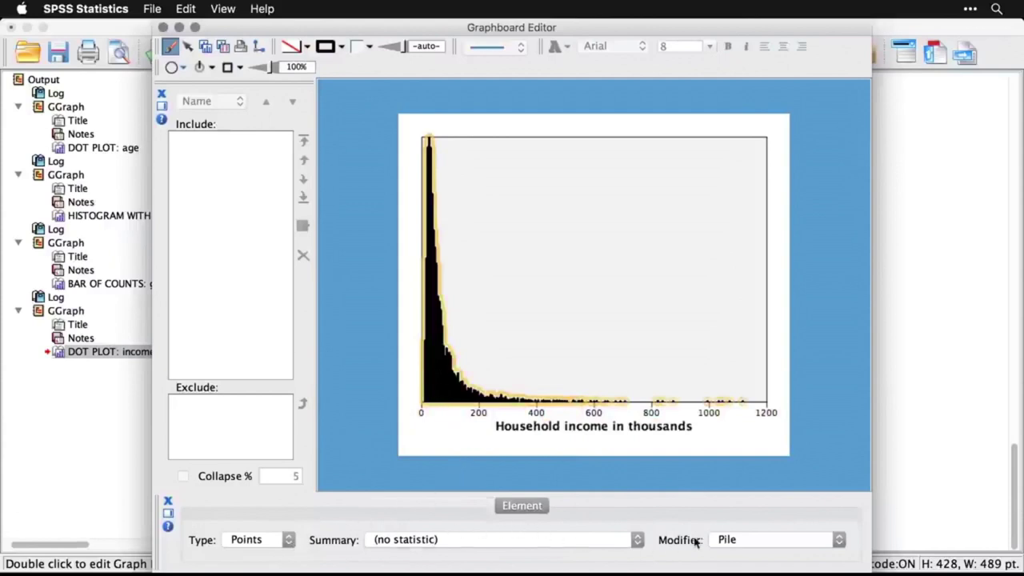
left_click(821, 547)
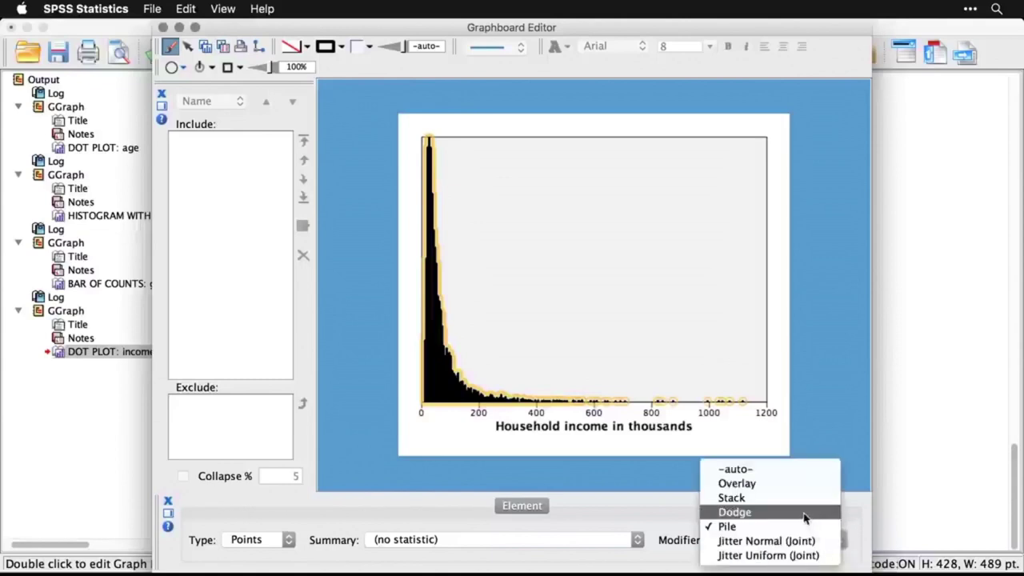
left_click(805, 512)
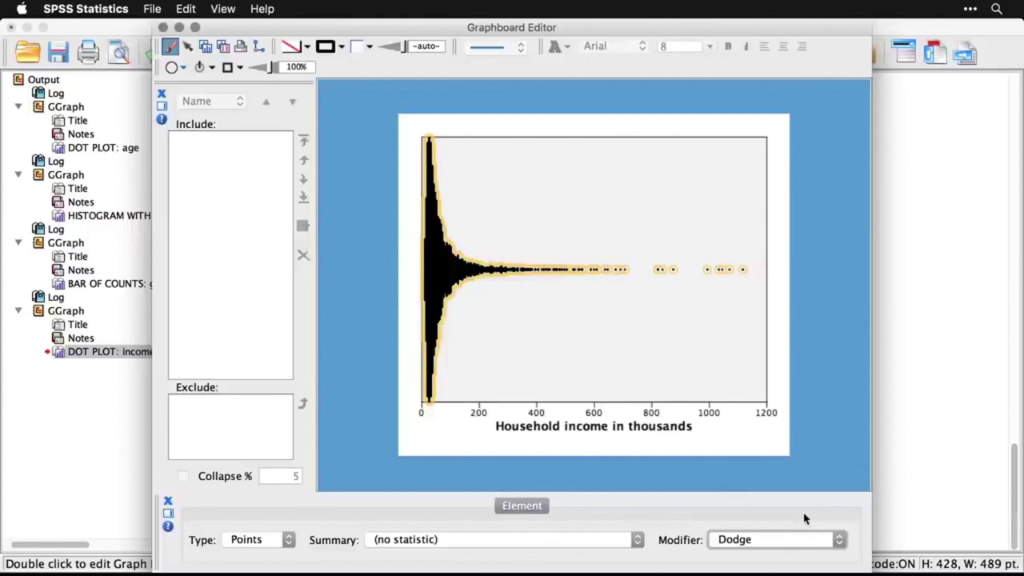
left_click(719, 320)
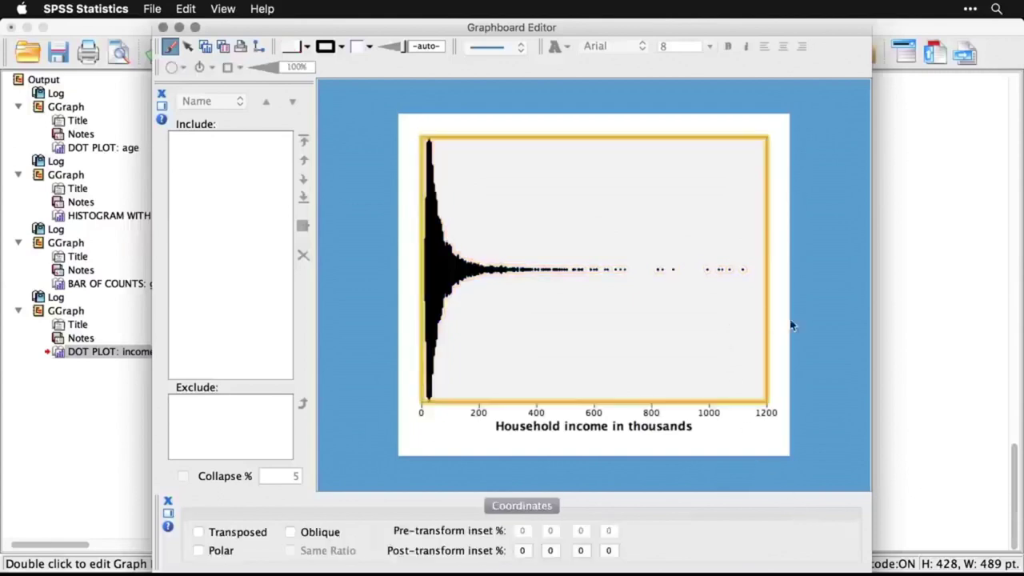
left_click(814, 326)
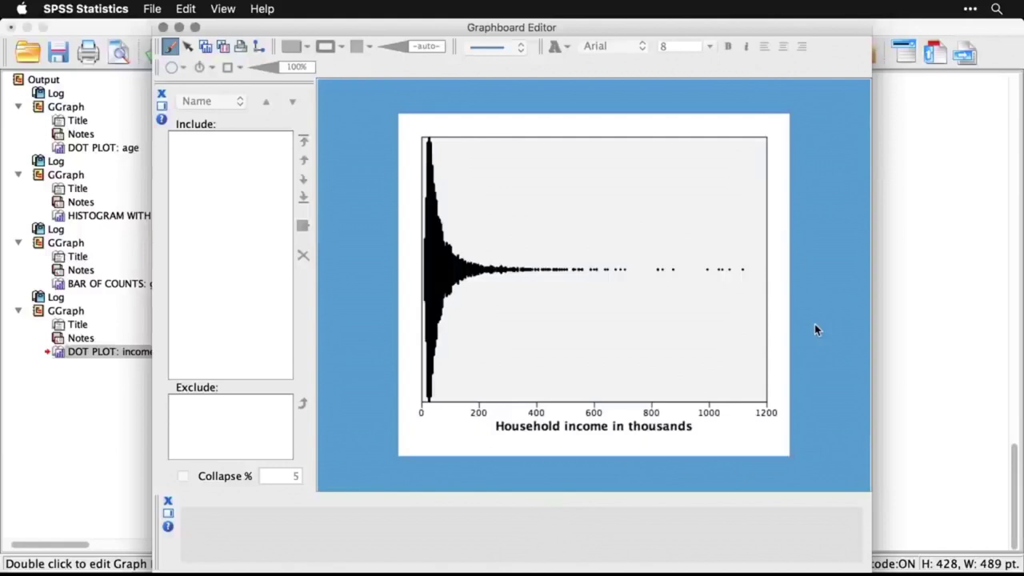
Change the modifier of the income dot plot's points to Jitter Normal (Joint)
left_click(442, 275)
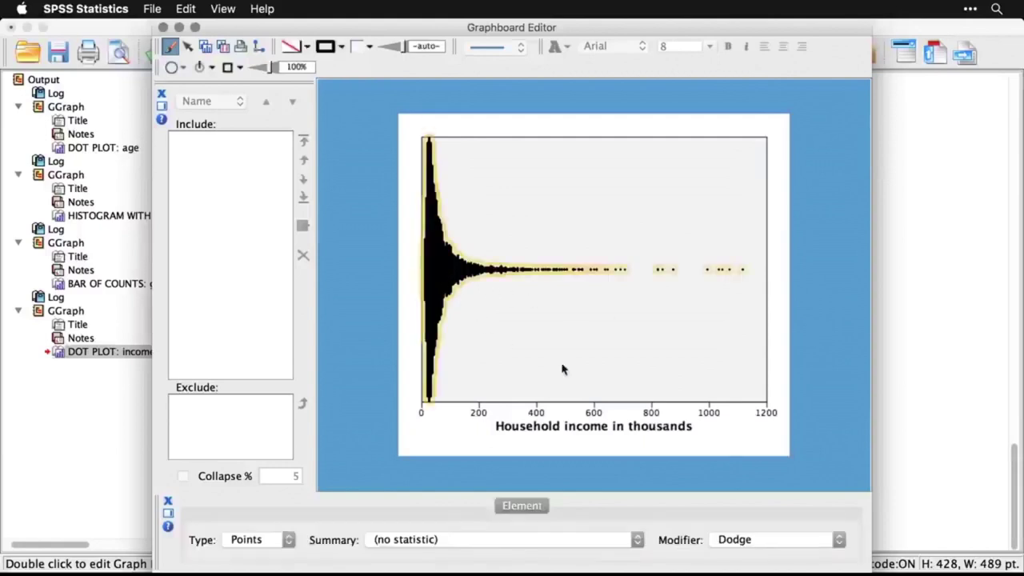
left_click(790, 540)
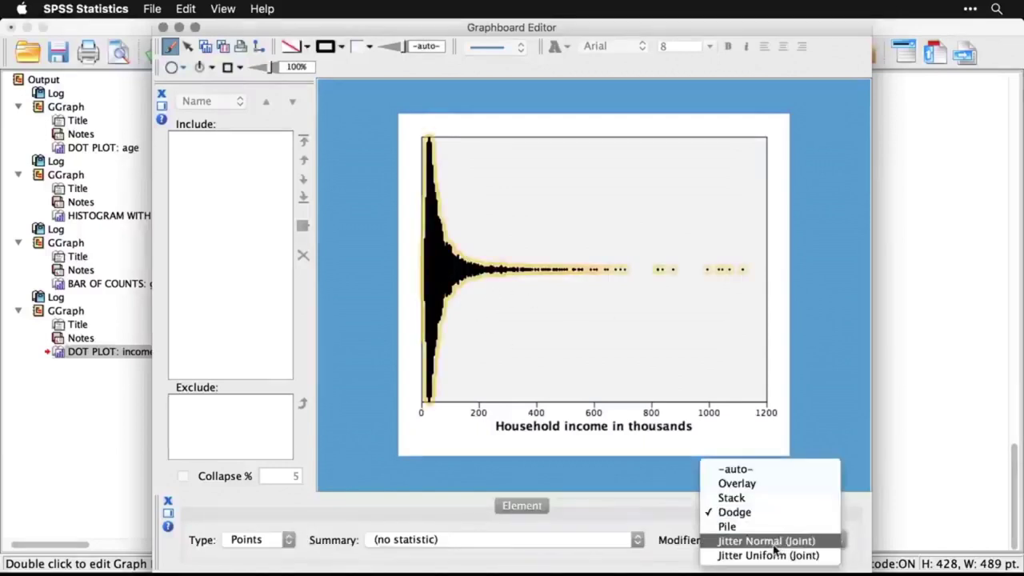
left_click(774, 546)
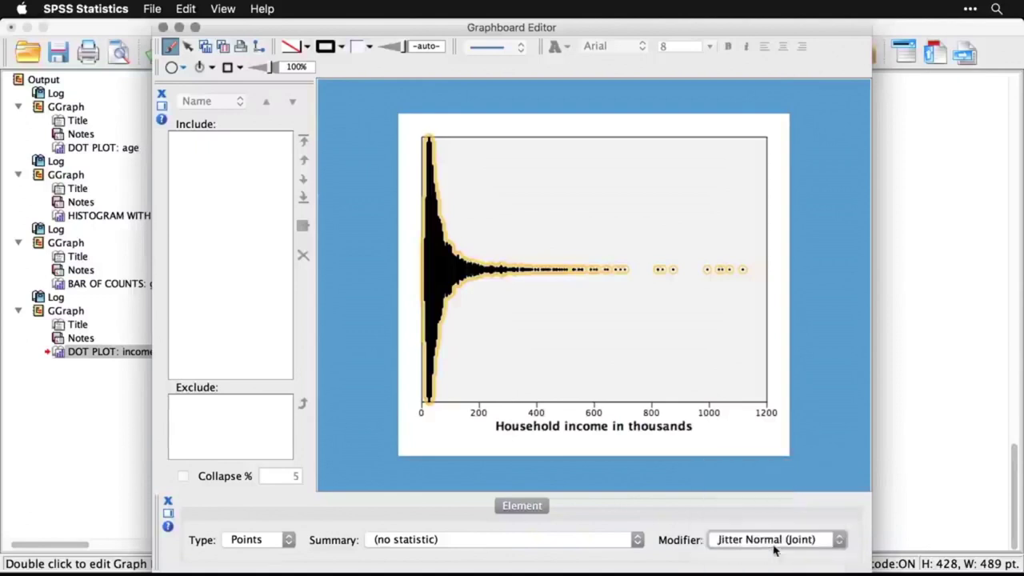
Change the modifier of the income dot plot's points to Jitter Uniform (Joint) and deselect the chart elements
left_click(826, 337)
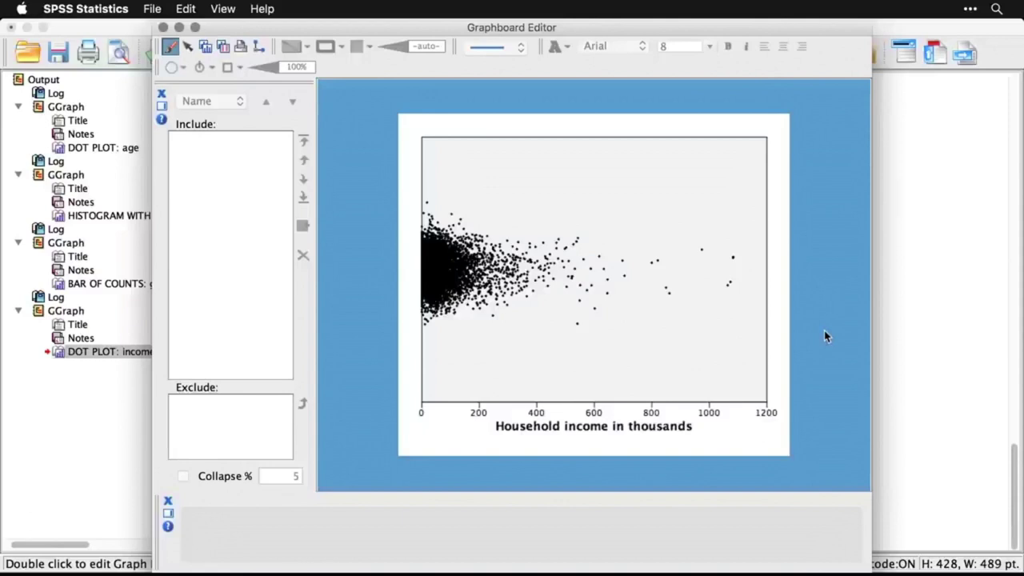
left_click(434, 281)
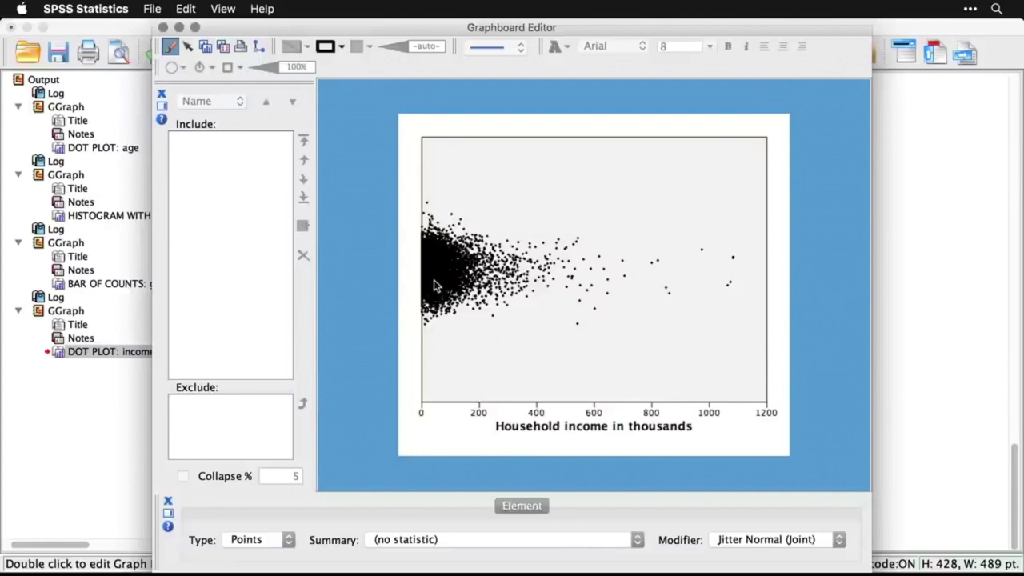
left_click(785, 541)
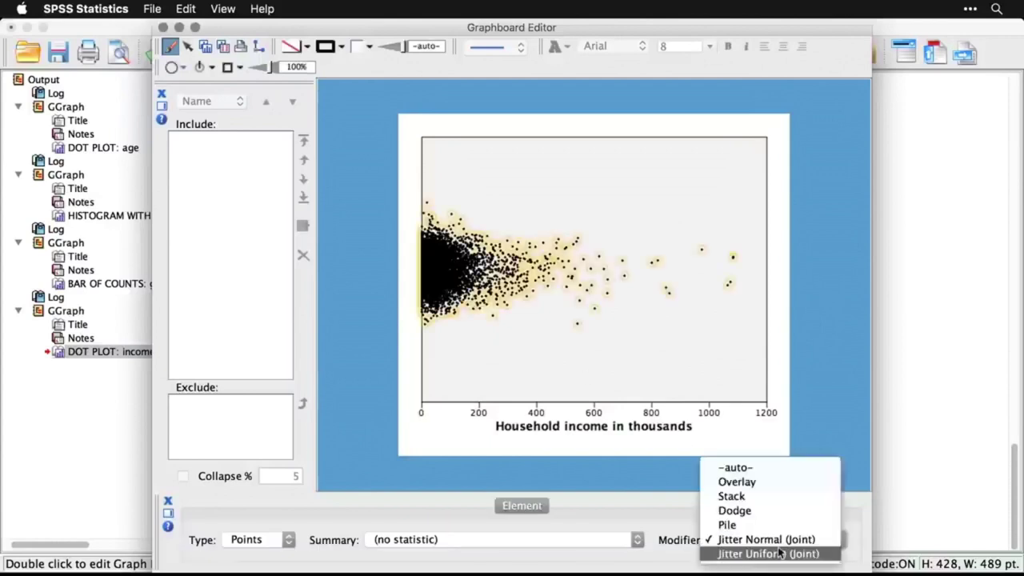
left_click(781, 552)
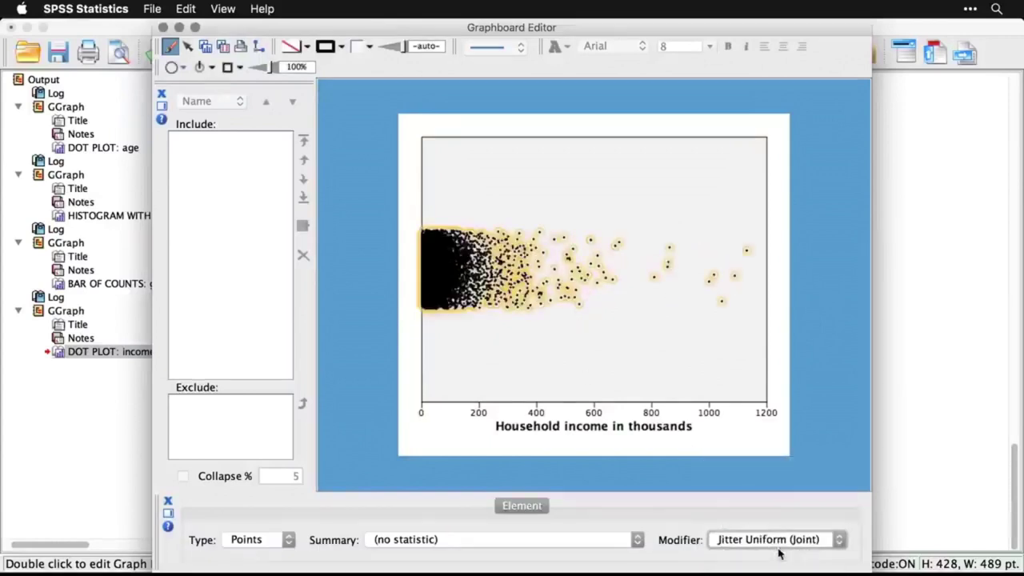
left_click(827, 383)
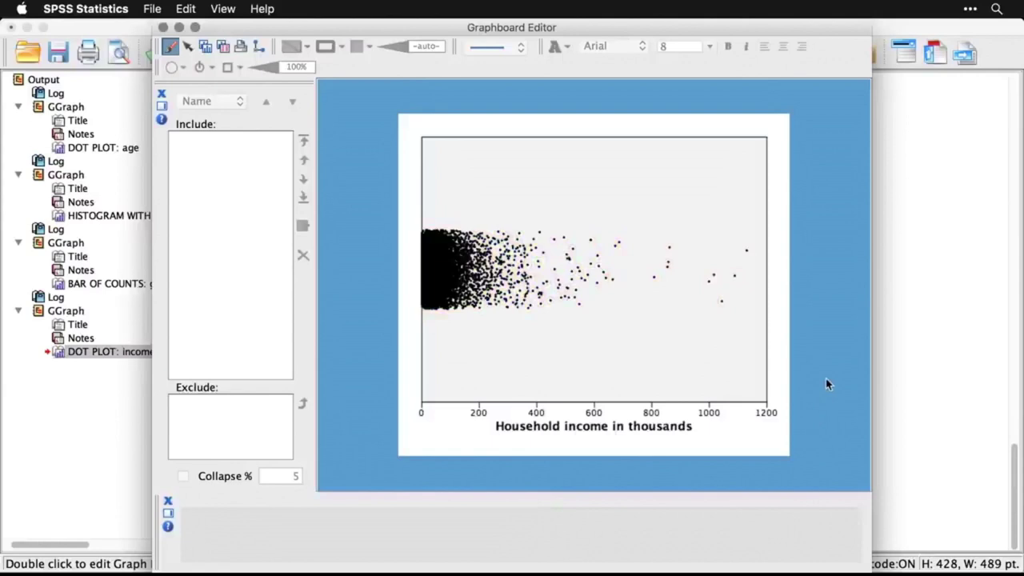
Set the modifier of the income dot plot's points back to Dodge and close the Graphboard Editor
left_click(437, 284)
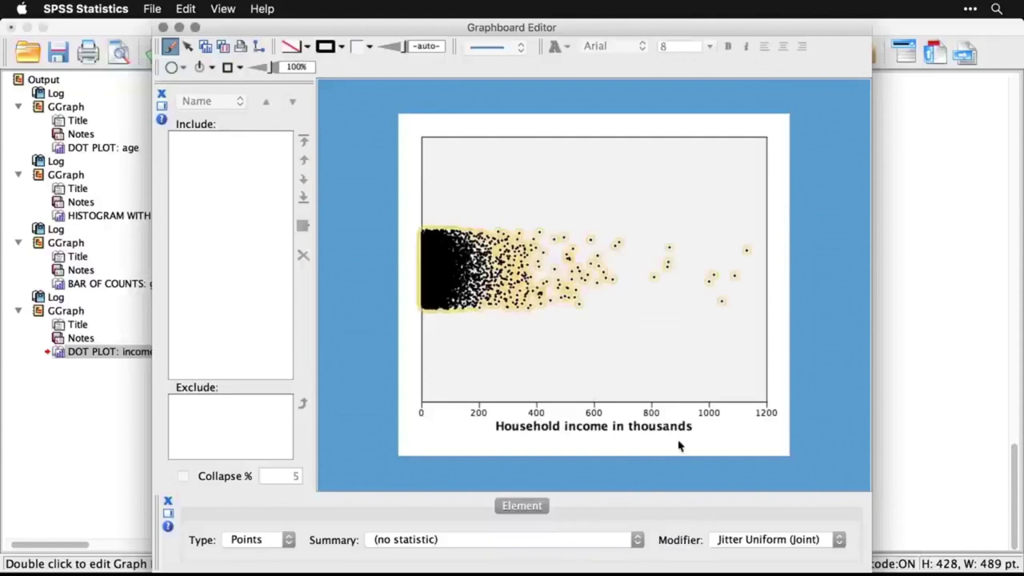
left_click(780, 541)
left_click(775, 498)
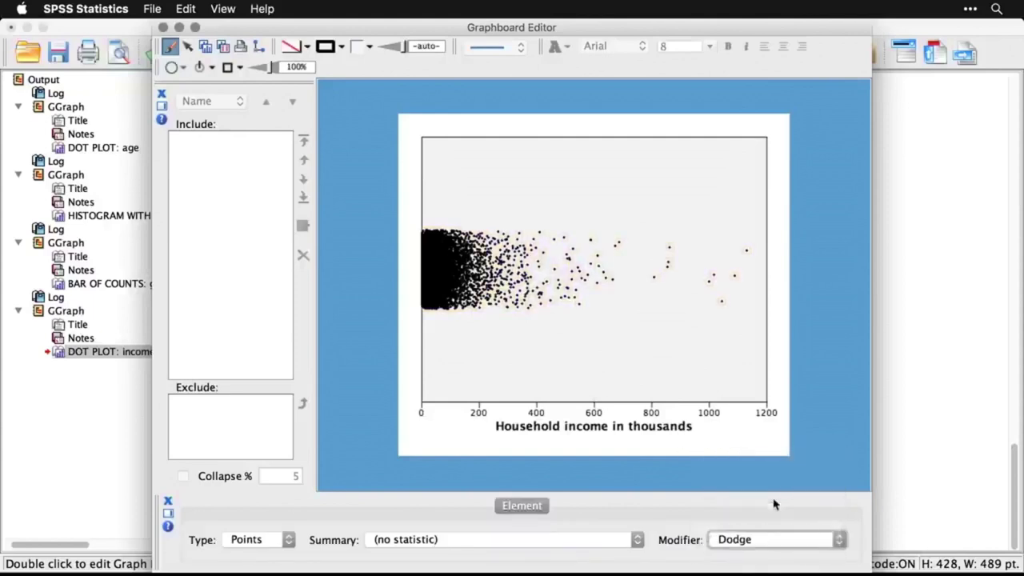
left_click(810, 424)
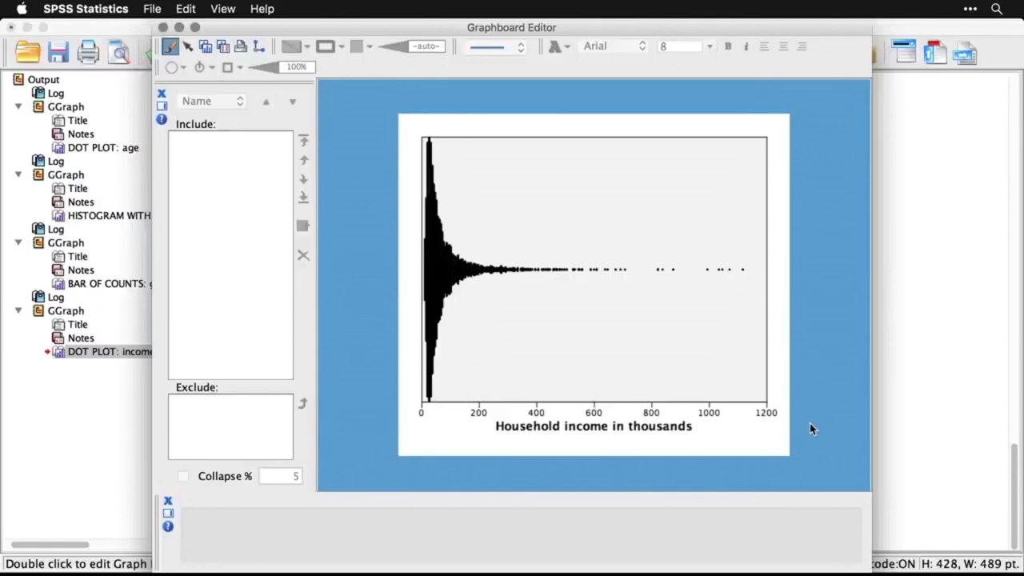
left_click(163, 28)
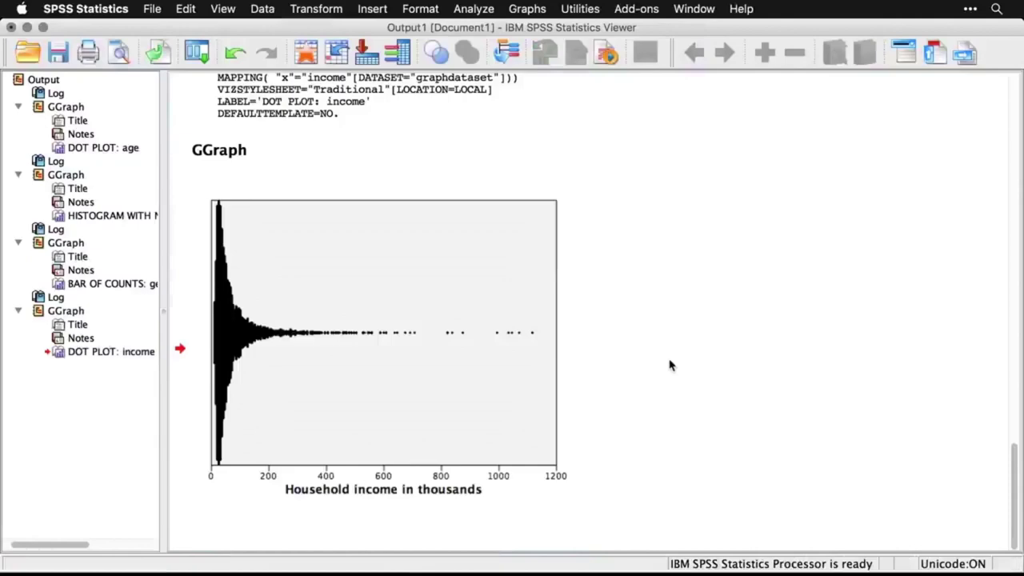
Run the GGRAPH syntax block for the hex binned scatterplot of age and income from SPSS01_3_1_Graphboard.sps
key("super+grave")
scroll(670, 360, "down", 4)
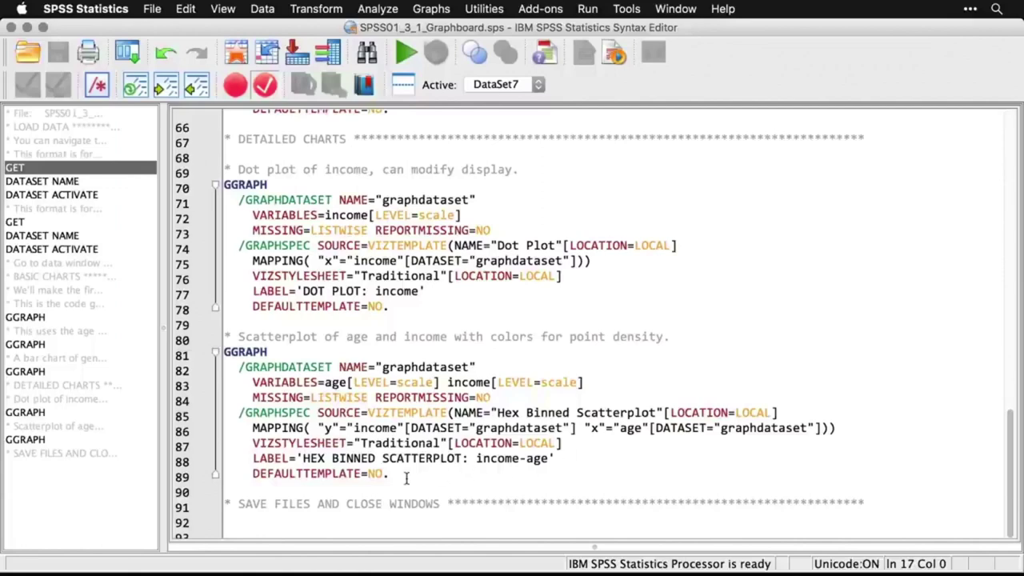
left_click_drag(404, 477, 216, 354)
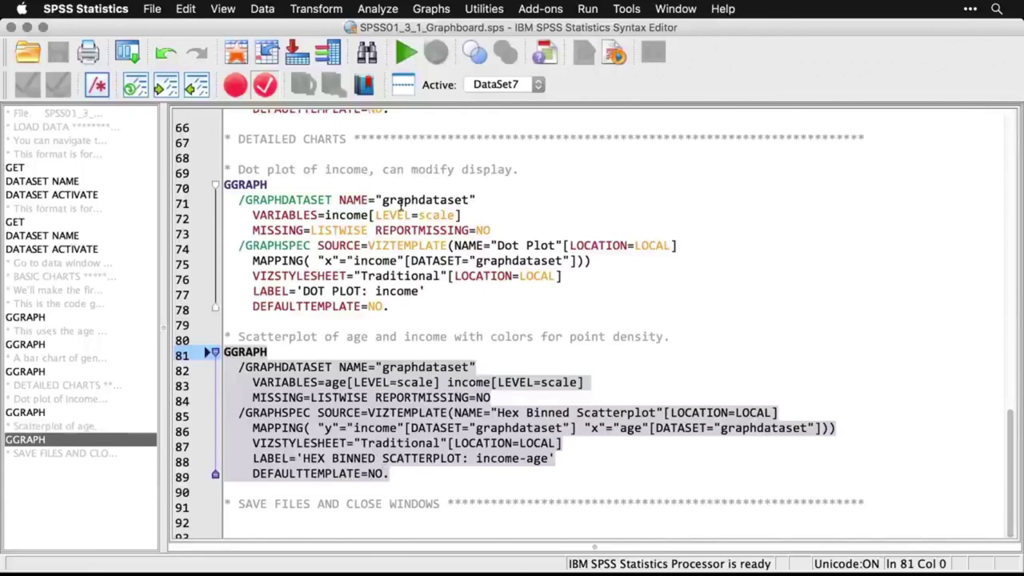
left_click(406, 54)
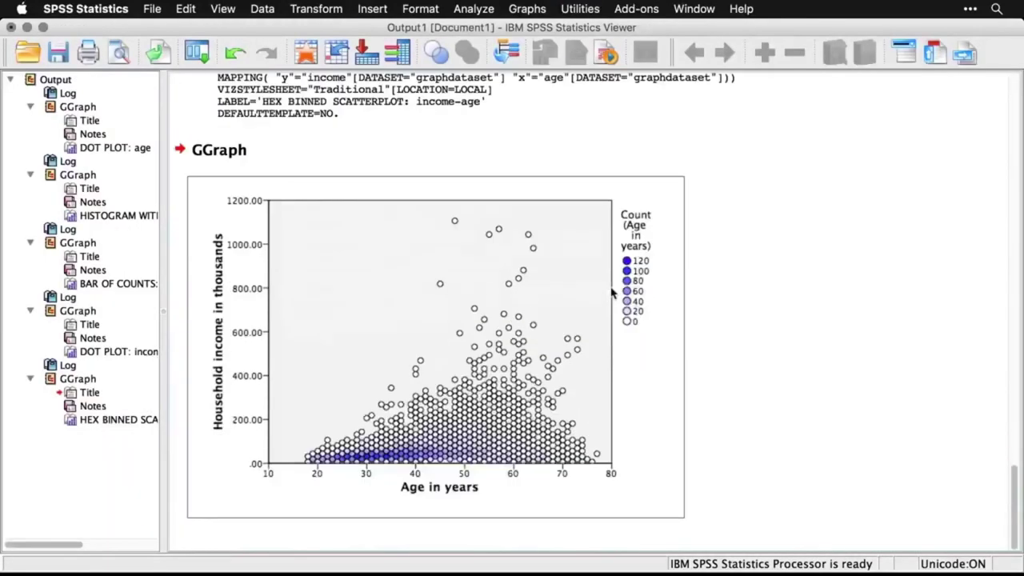
left_click(874, 453)
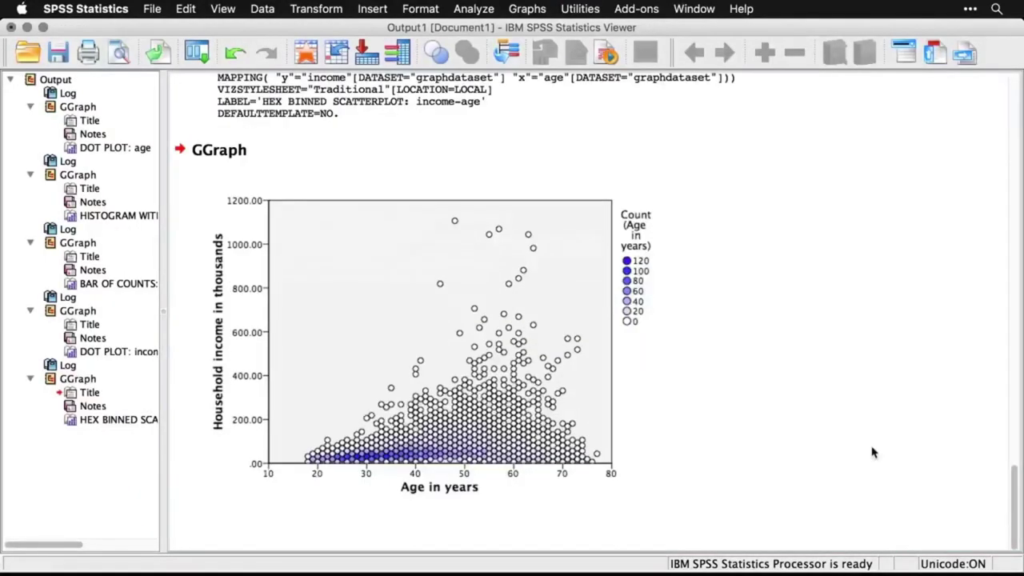
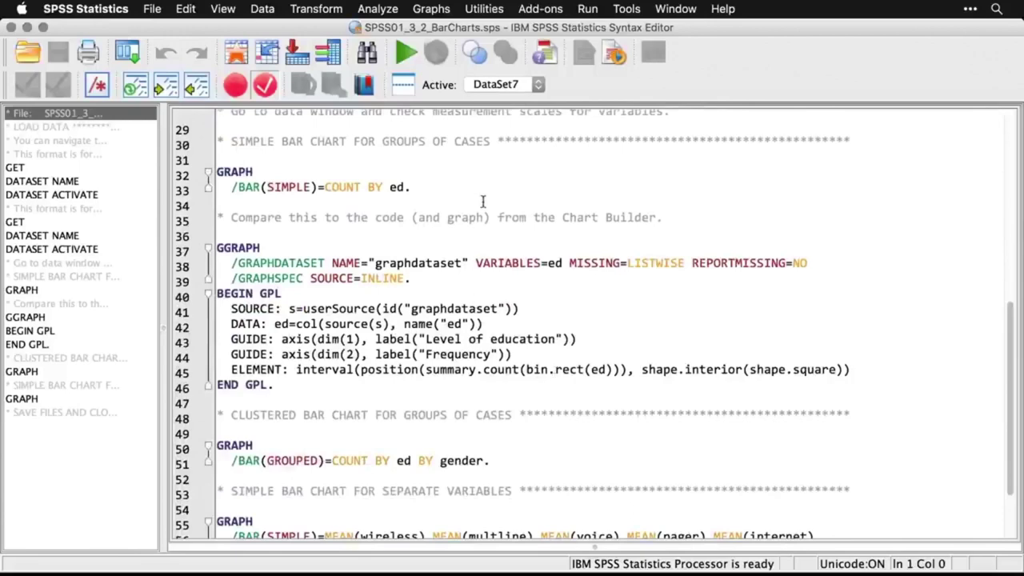
Begin defining a simple legacy bar chart using summaries for groups of cases
left_click(431, 8)
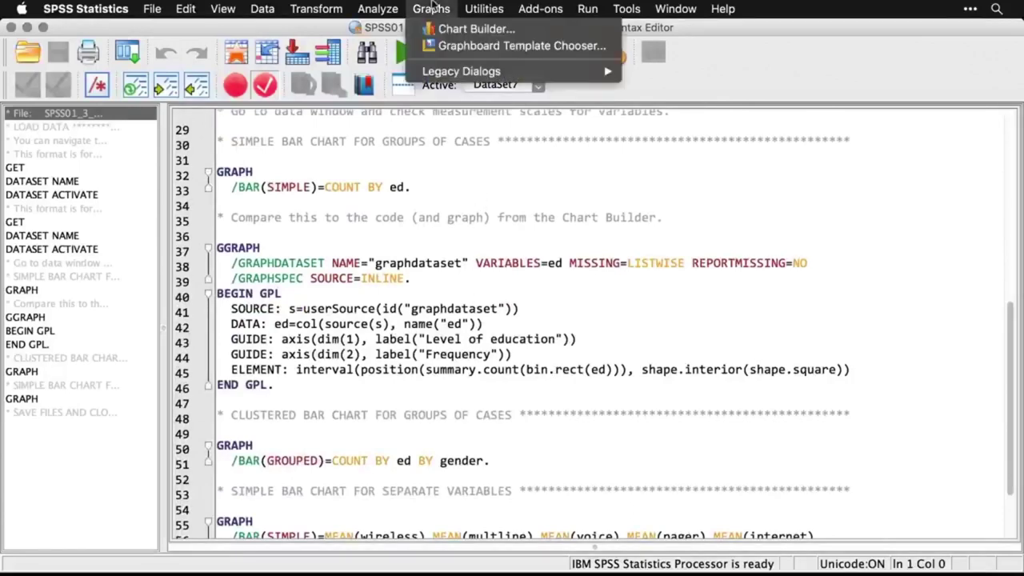
mouse_move(460, 73)
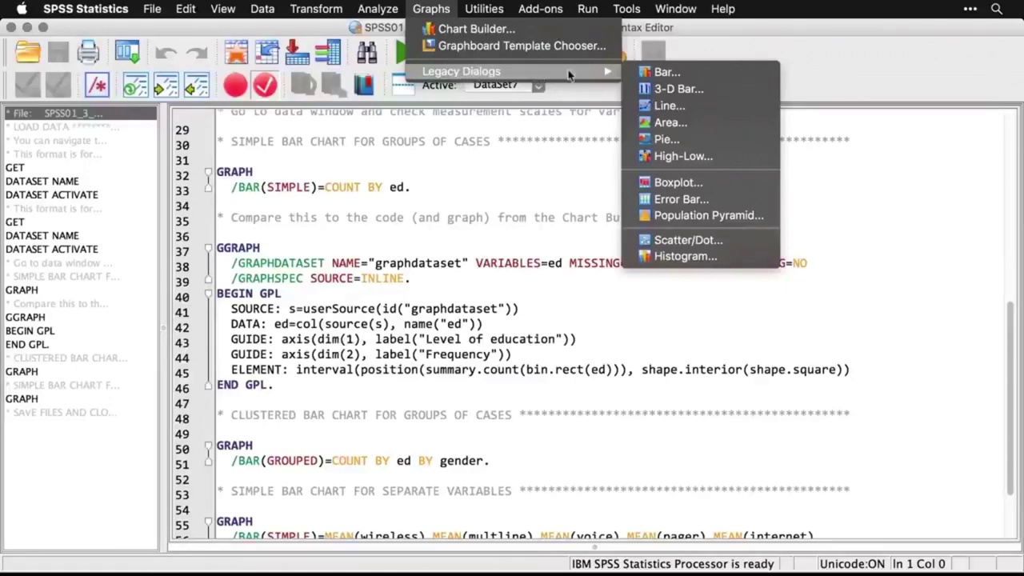
left_click(663, 74)
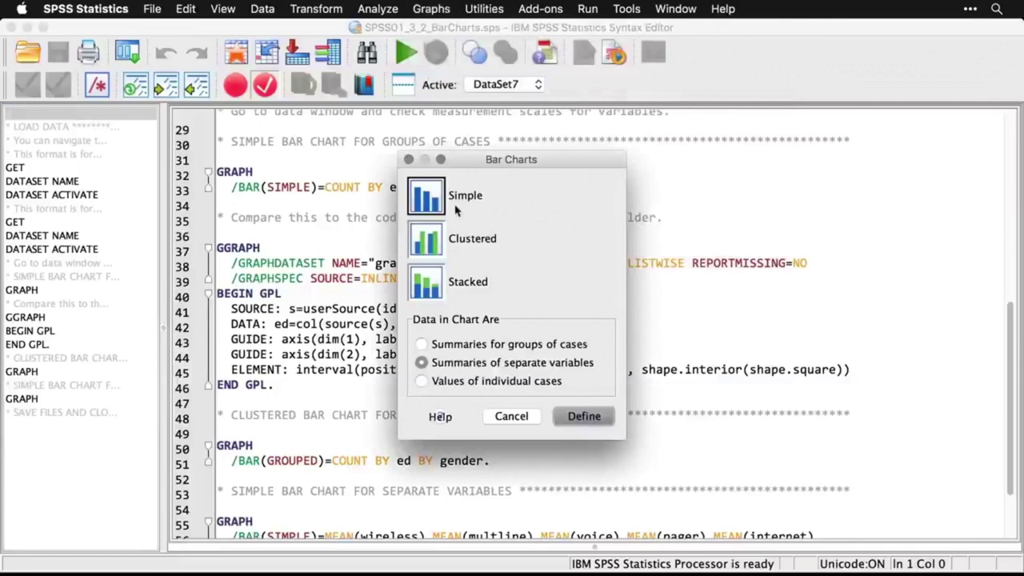
left_click(422, 344)
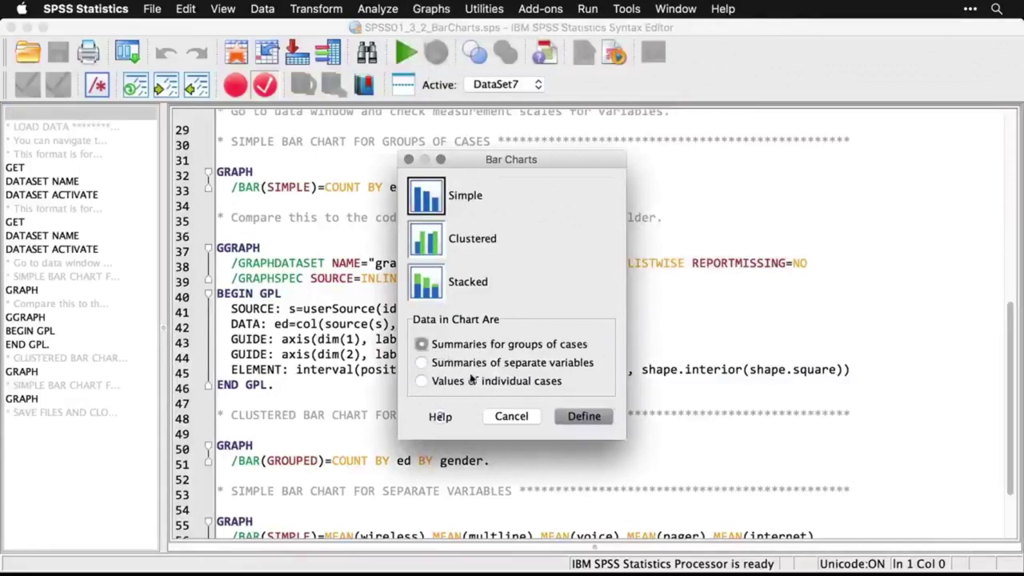
left_click(574, 416)
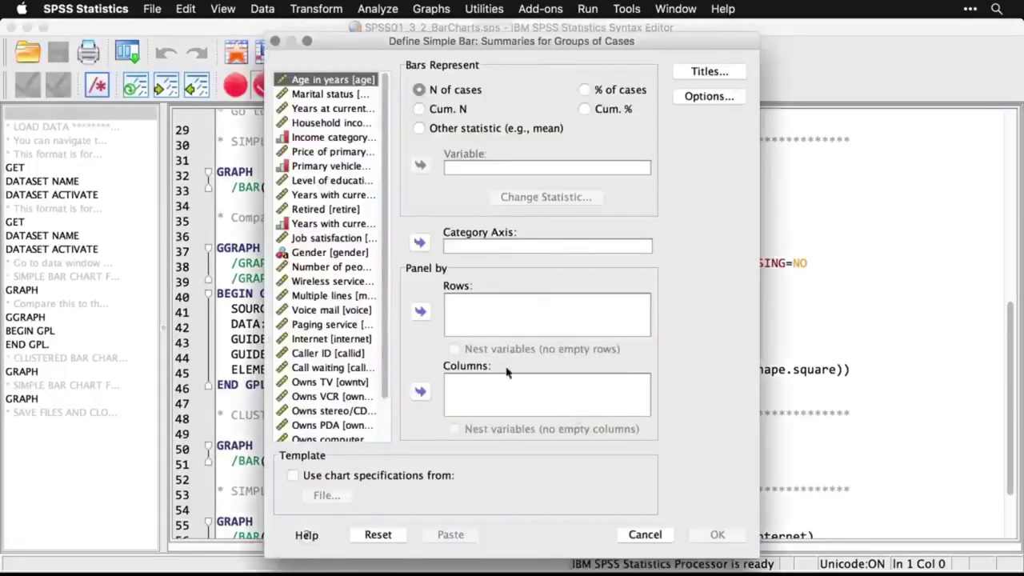
Put Level of education on the simple bar chart's category axis and generate the chart
left_click(349, 183)
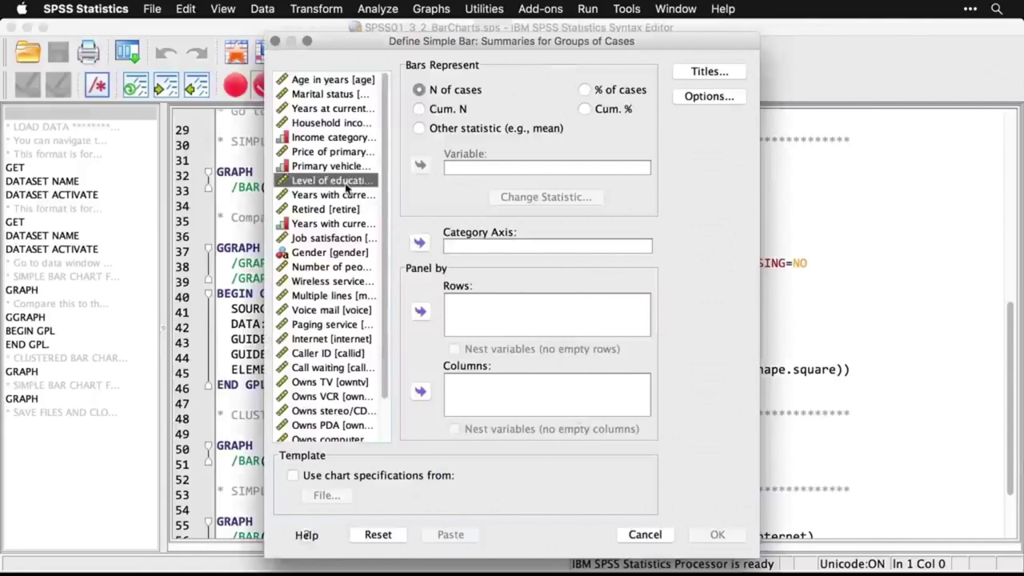
left_click(421, 244)
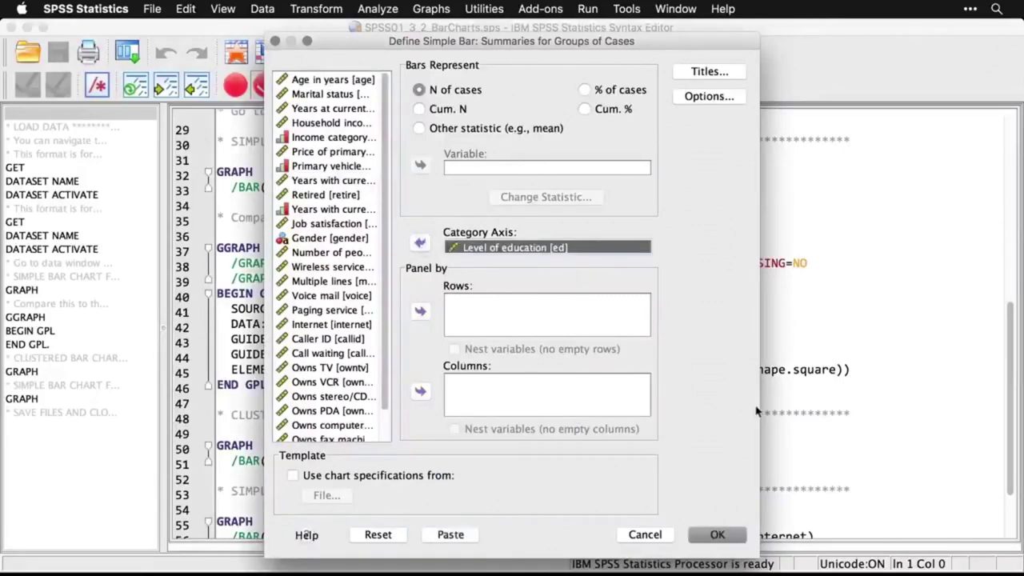
left_click(718, 536)
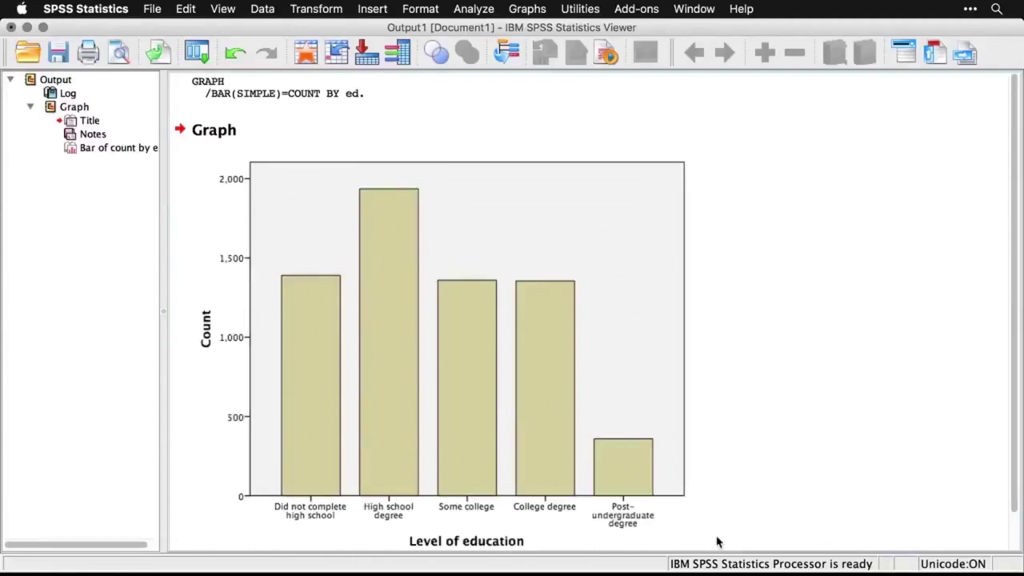
Compare the simple bar chart's GRAPH command with the longer Chart Builder GGRAPH code in the syntax file
left_click(332, 93)
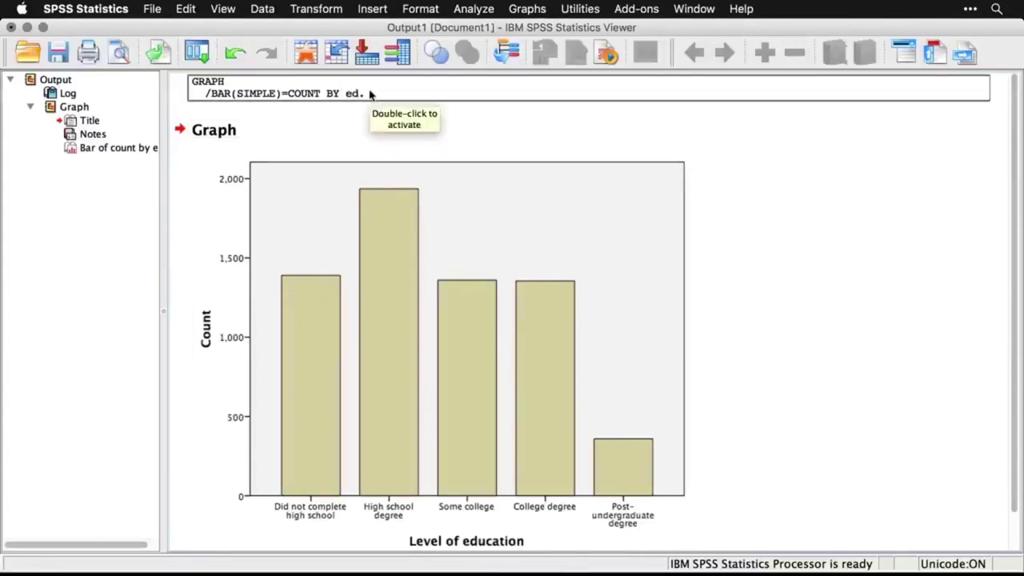
left_click(862, 355)
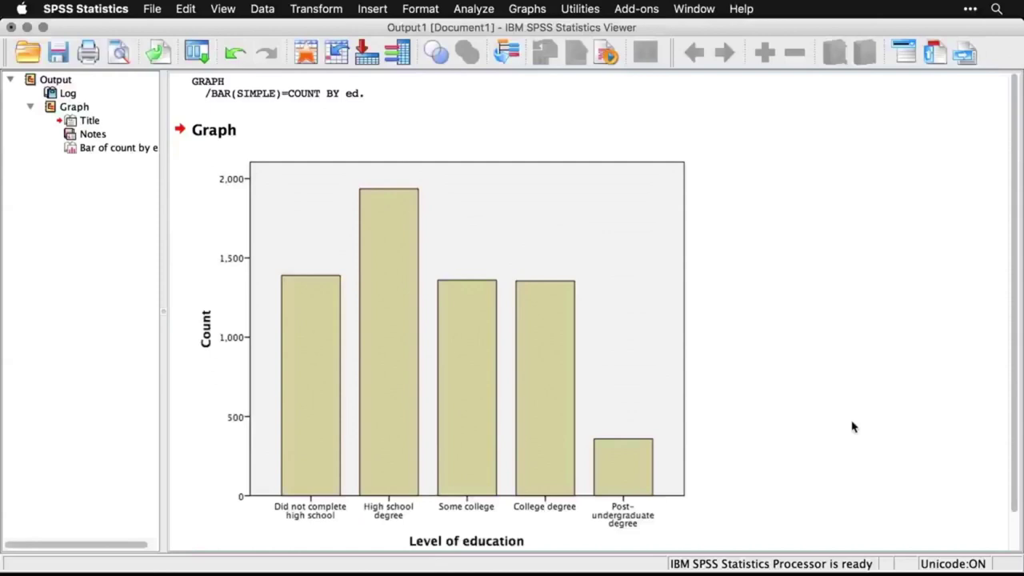
key("super+grave")
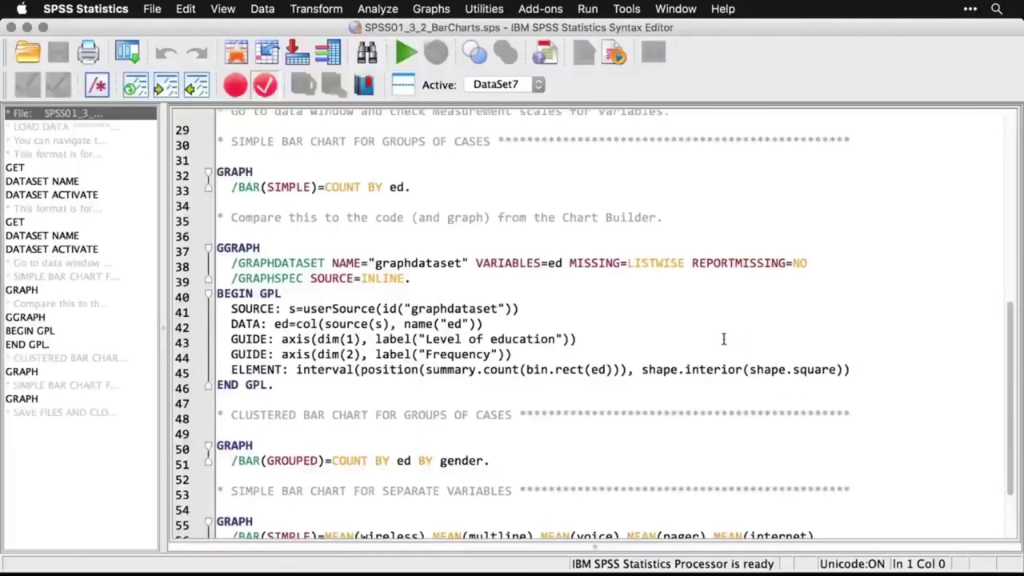
left_click_drag(279, 389, 218, 250)
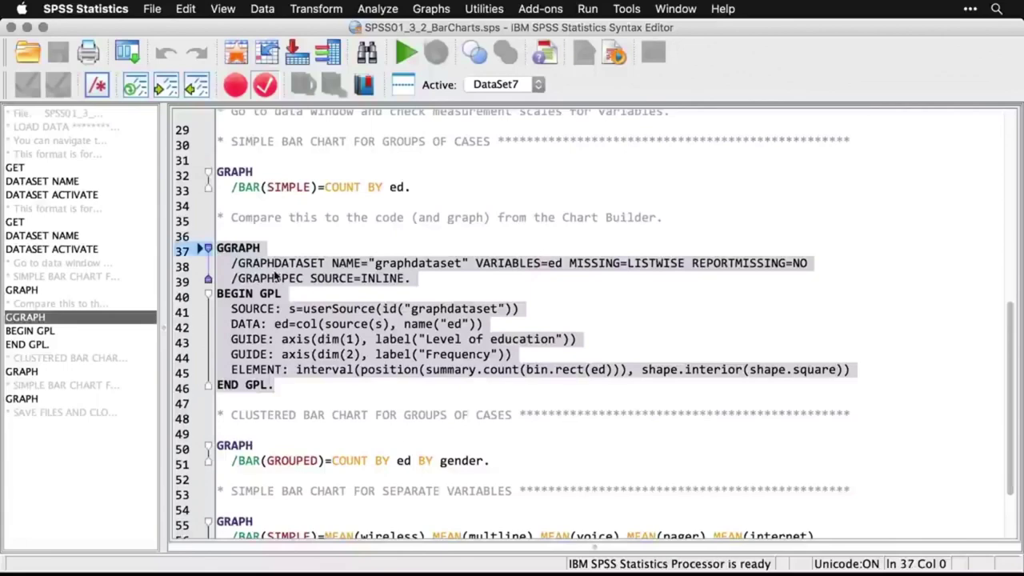
left_click(363, 187)
triple_click(363, 188)
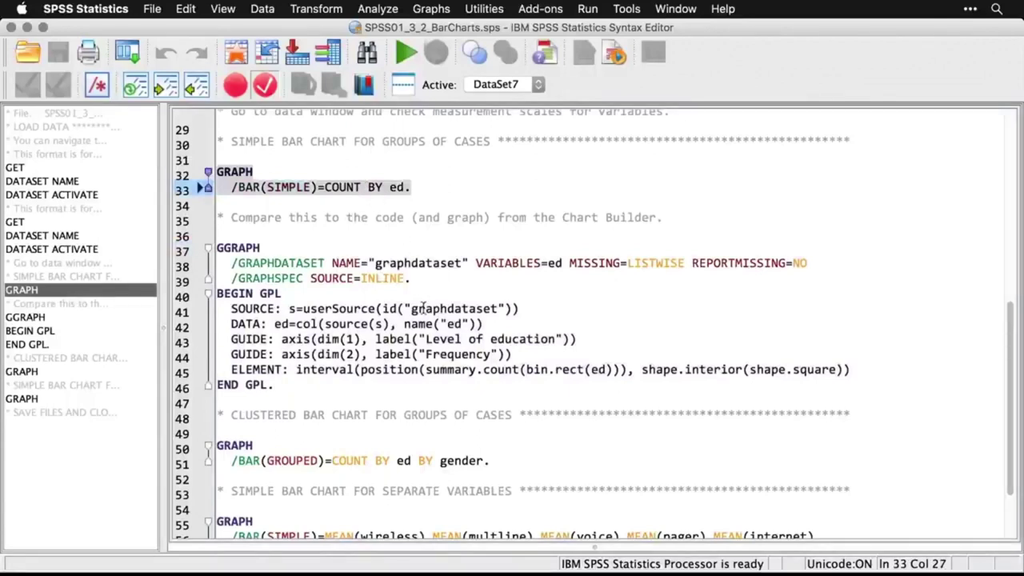
left_click(566, 354)
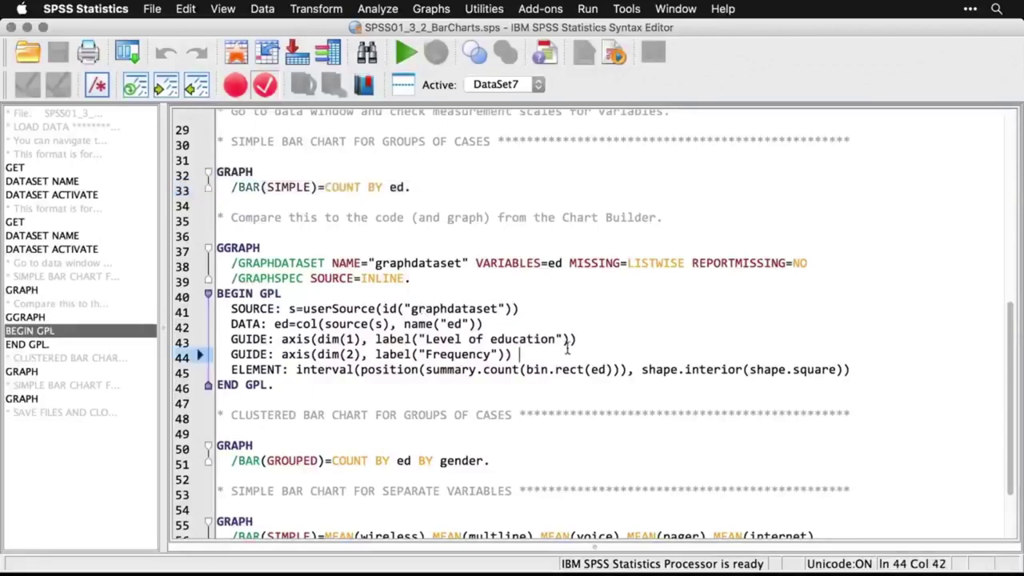
Begin defining a clustered legacy bar chart using summaries for groups of cases
left_click(431, 9)
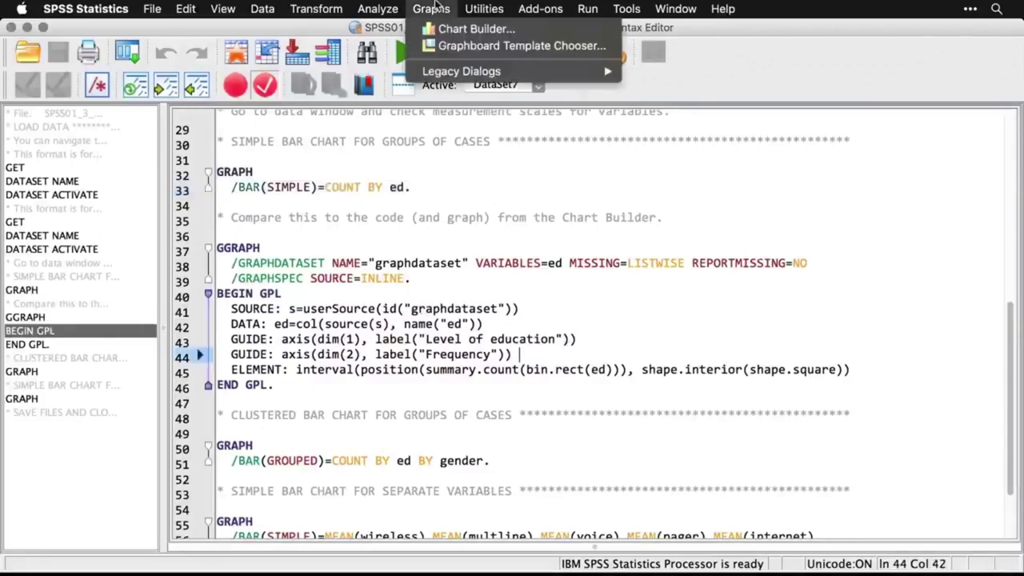
mouse_move(458, 72)
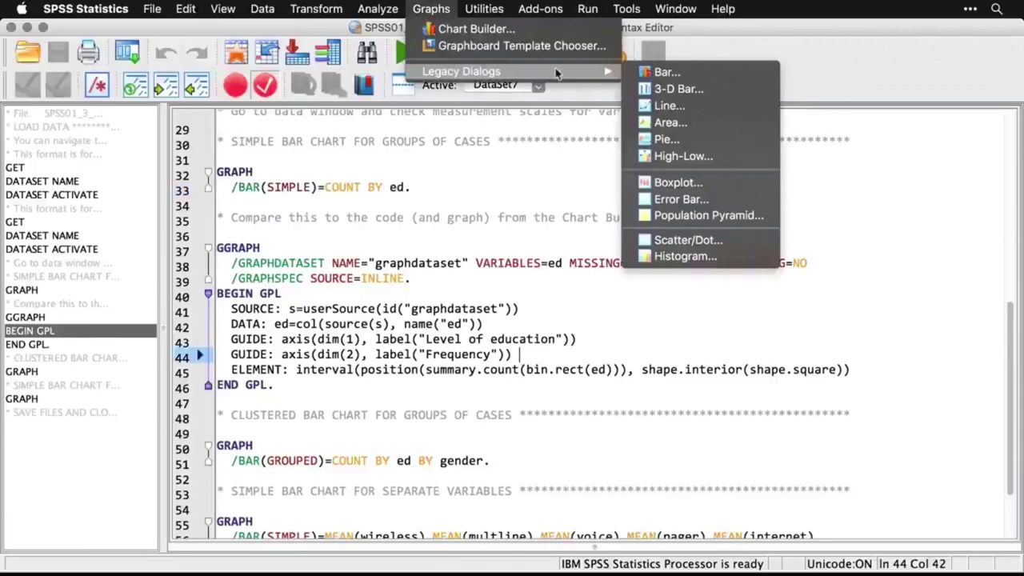
left_click(664, 72)
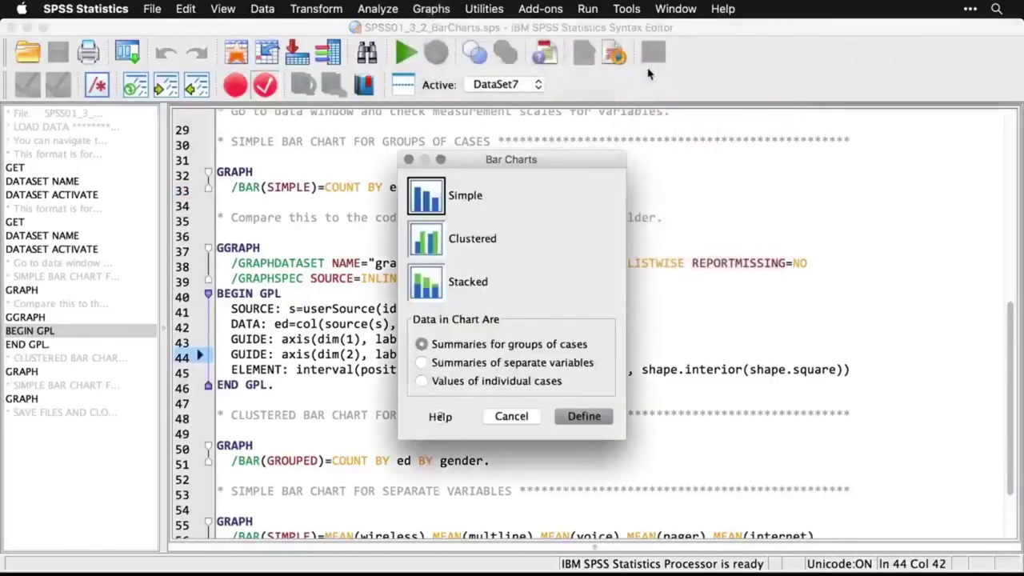
left_click(428, 250)
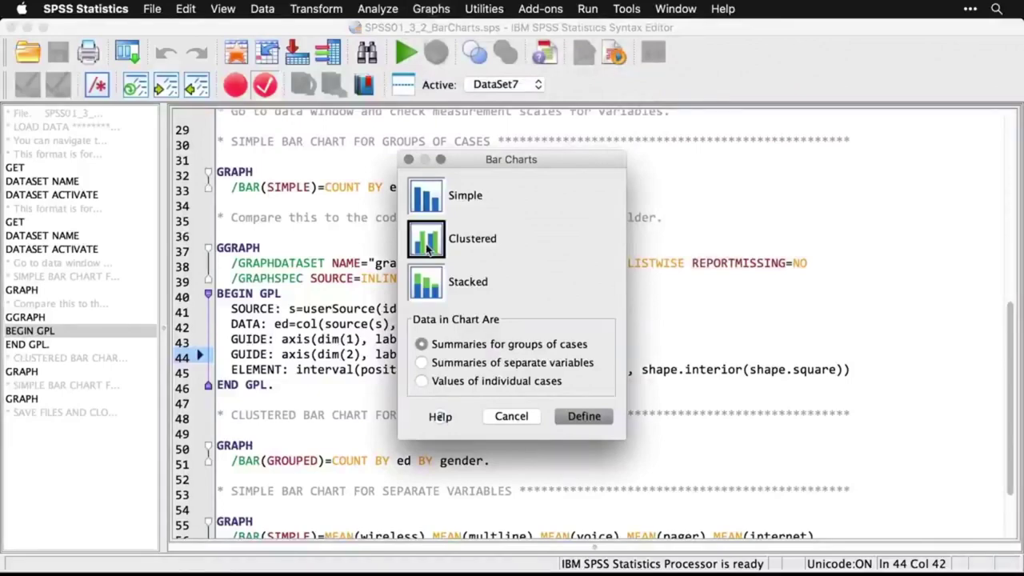
left_click(585, 417)
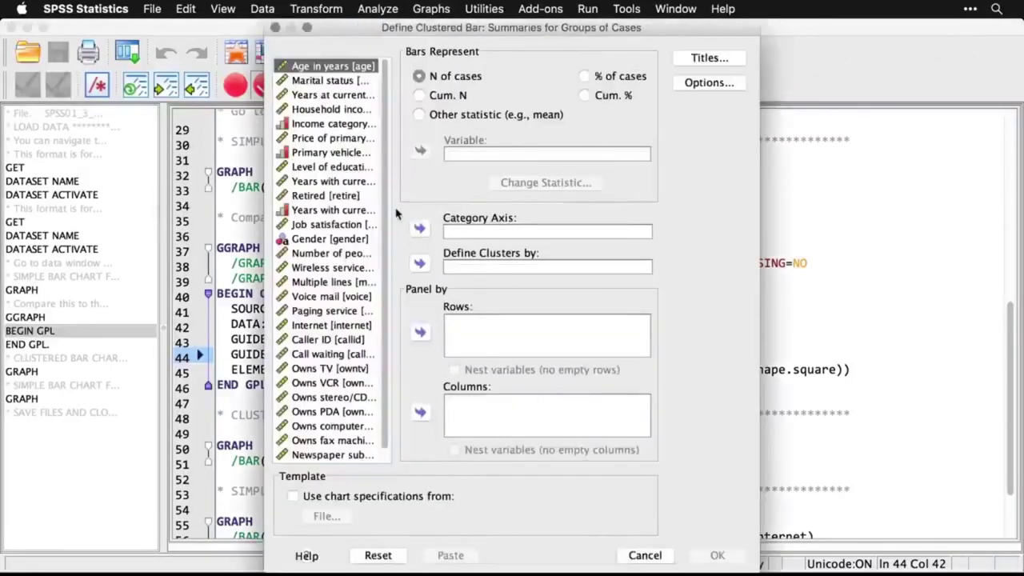
Put Level of education on the clustered bar chart's category axis, define clusters by Gender, and generate the chart
left_click(342, 169)
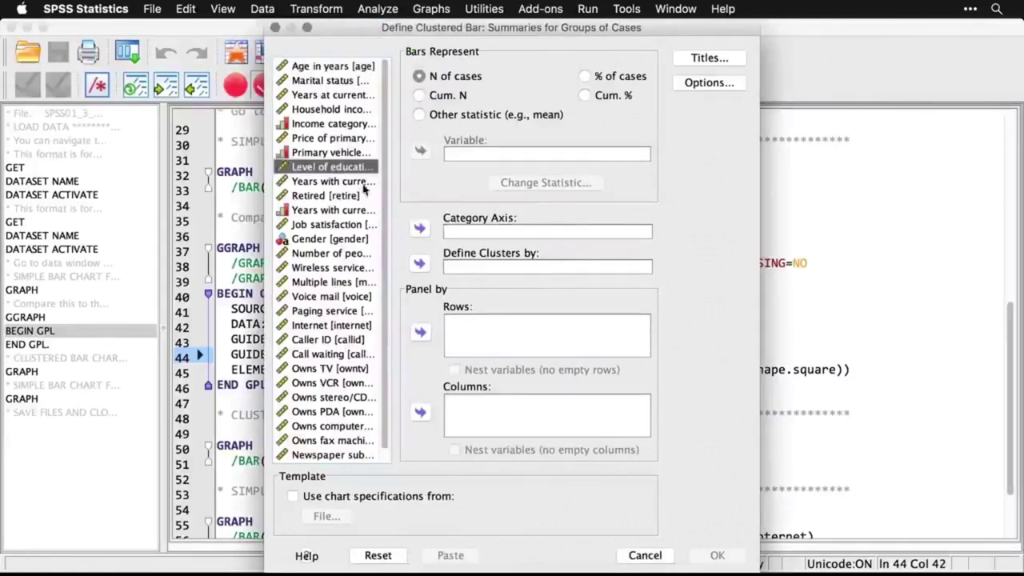
left_click(420, 231)
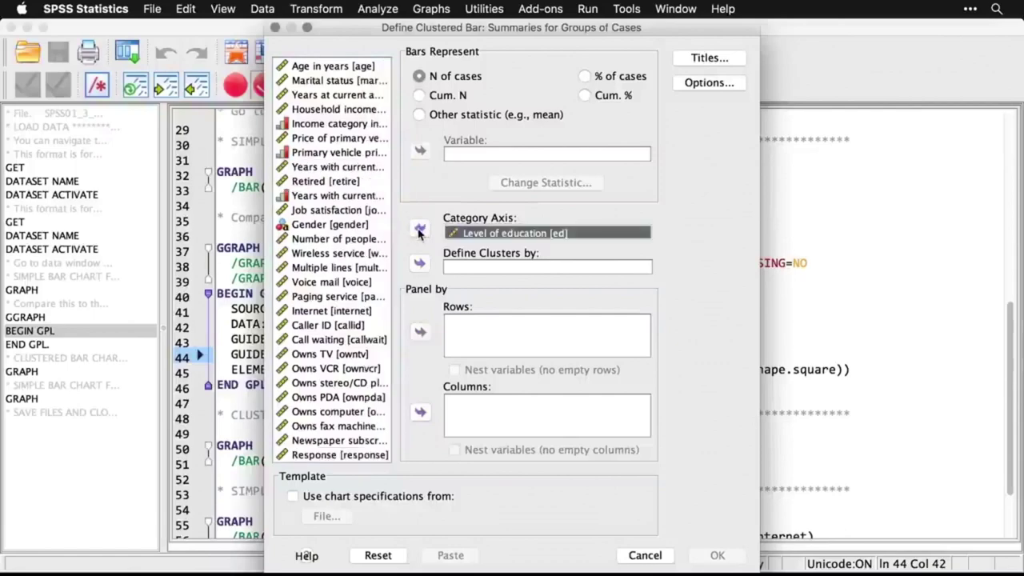
left_click(336, 227)
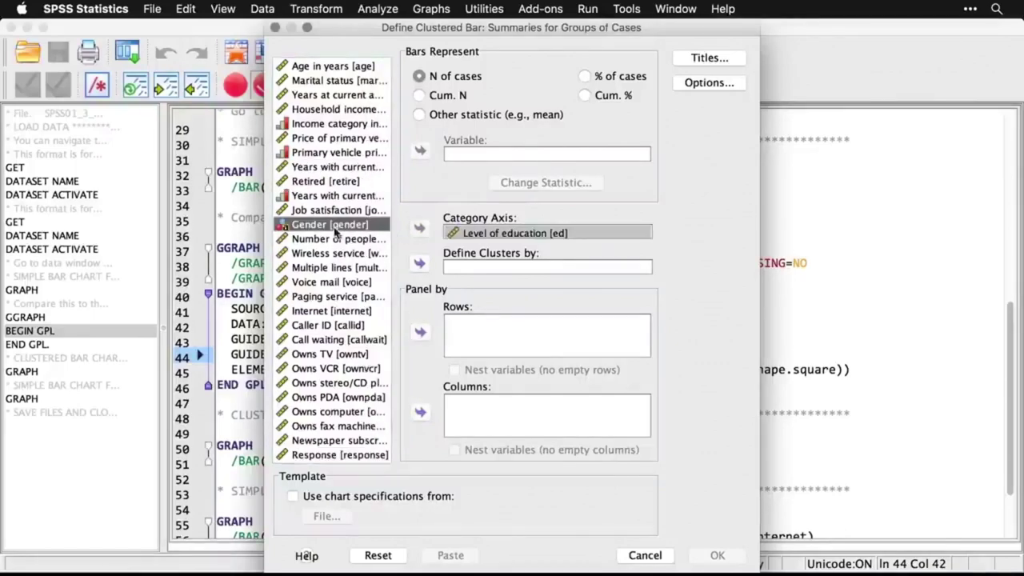
left_click(421, 264)
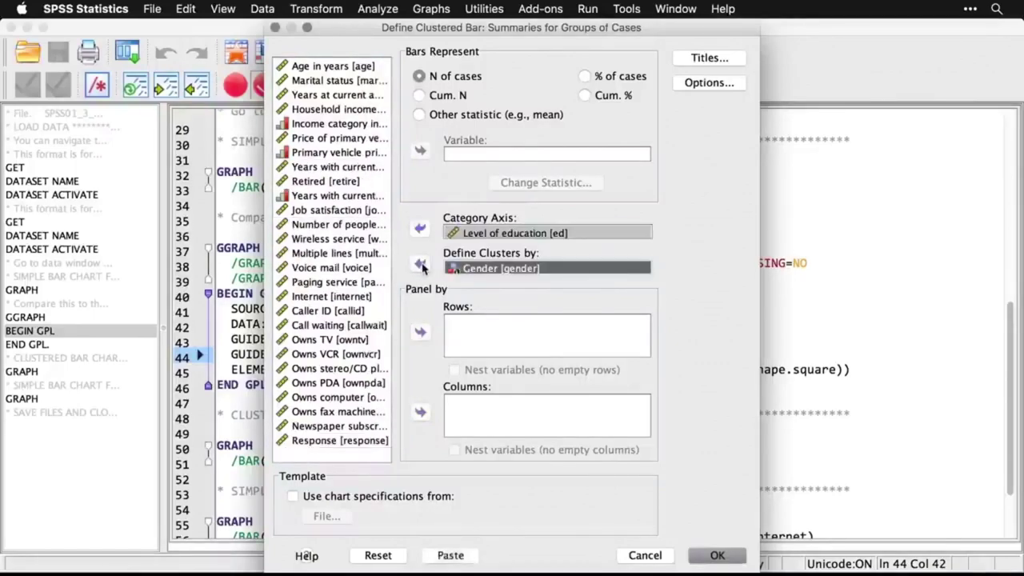
left_click(717, 558)
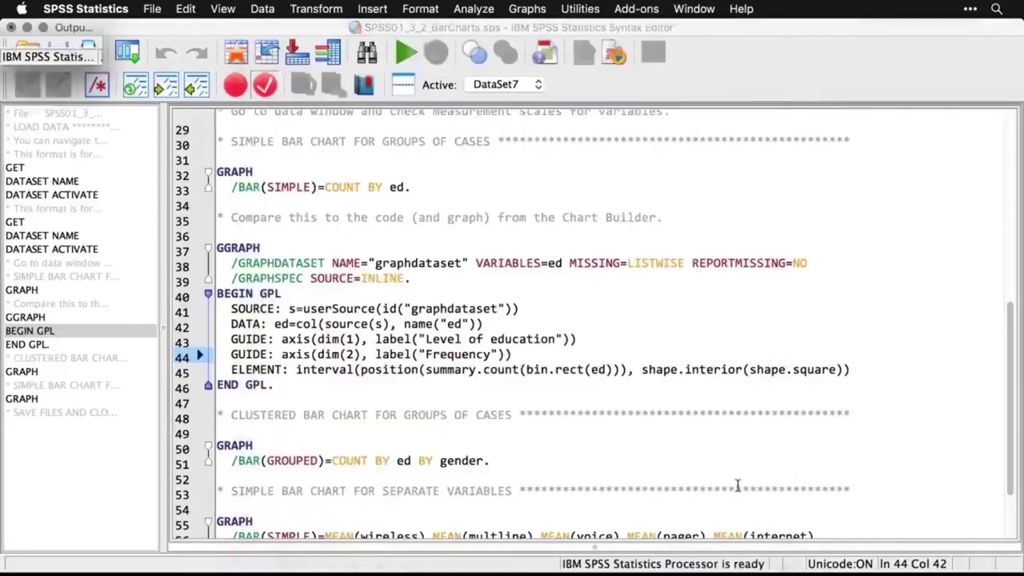
Examine the clustered bar chart of education by gender and its GRAPH command in the output
scroll(738, 491, "down", 8)
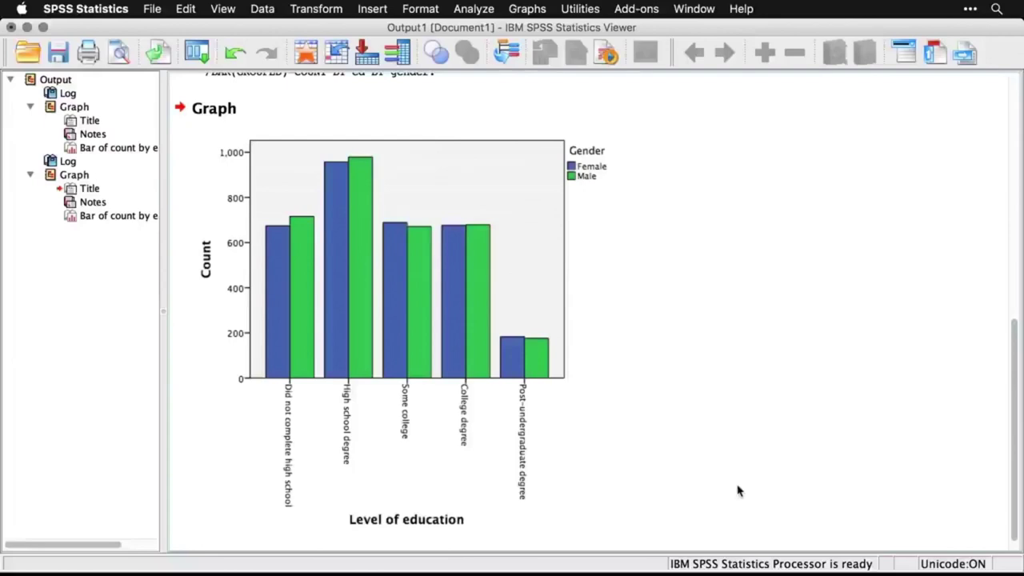
scroll(738, 491, "up", 5)
left_click(530, 258)
left_click(482, 209)
left_click(413, 168)
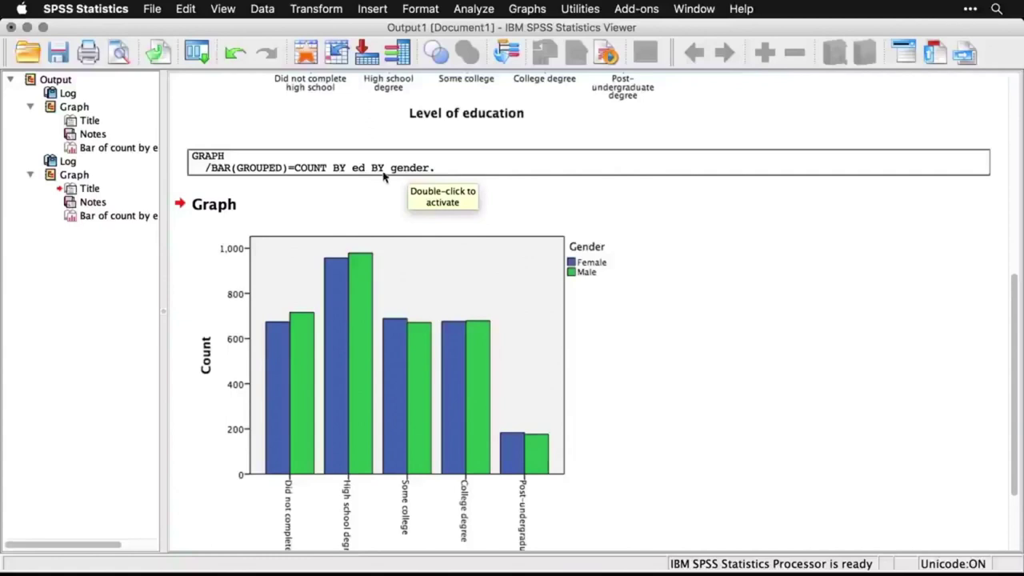
left_click(564, 188)
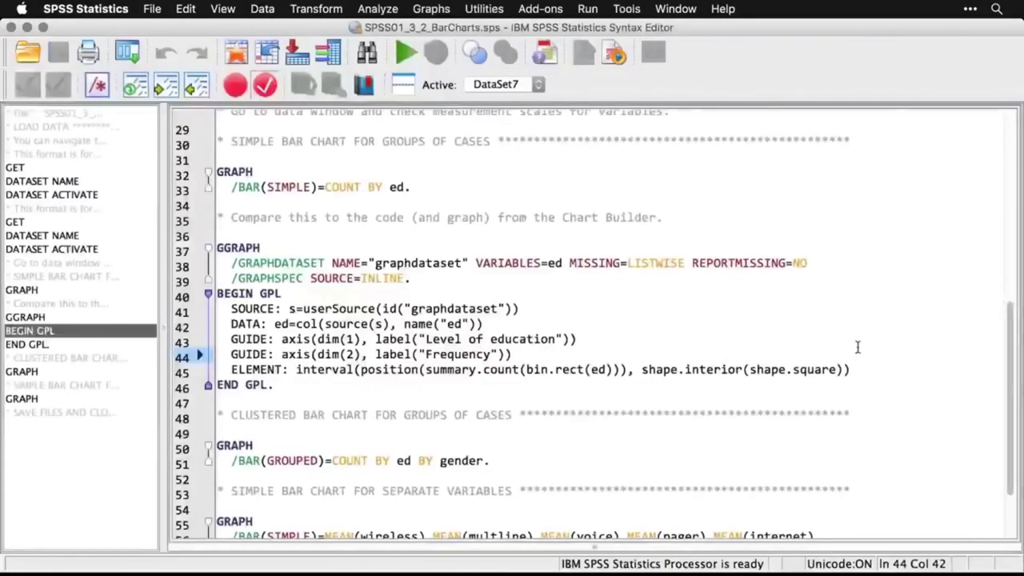
Begin defining a simple legacy bar chart using summaries of separate variables
scroll(858, 346, "down", 1)
scroll(858, 347, "down", 2)
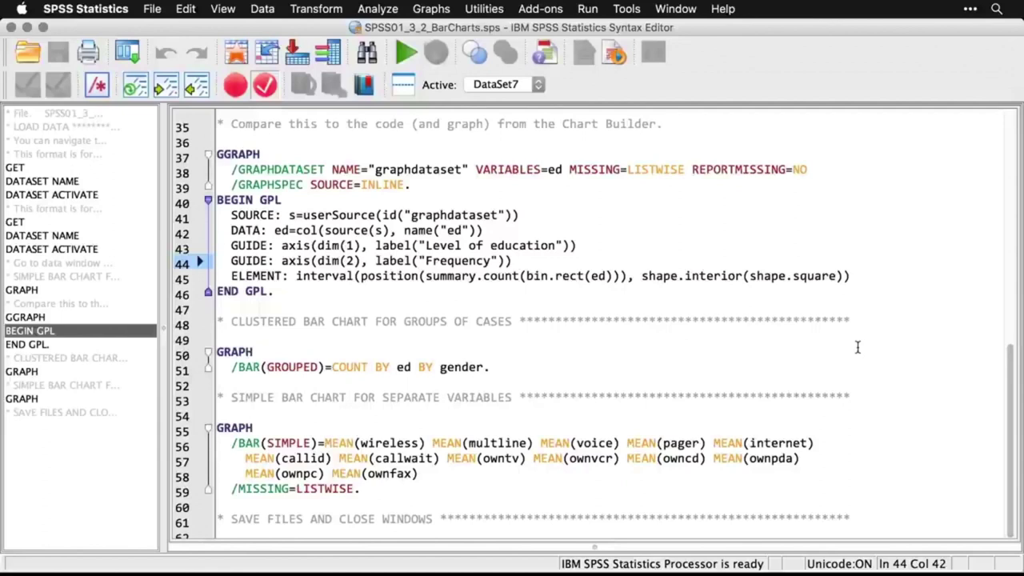
left_click(432, 10)
mouse_move(450, 73)
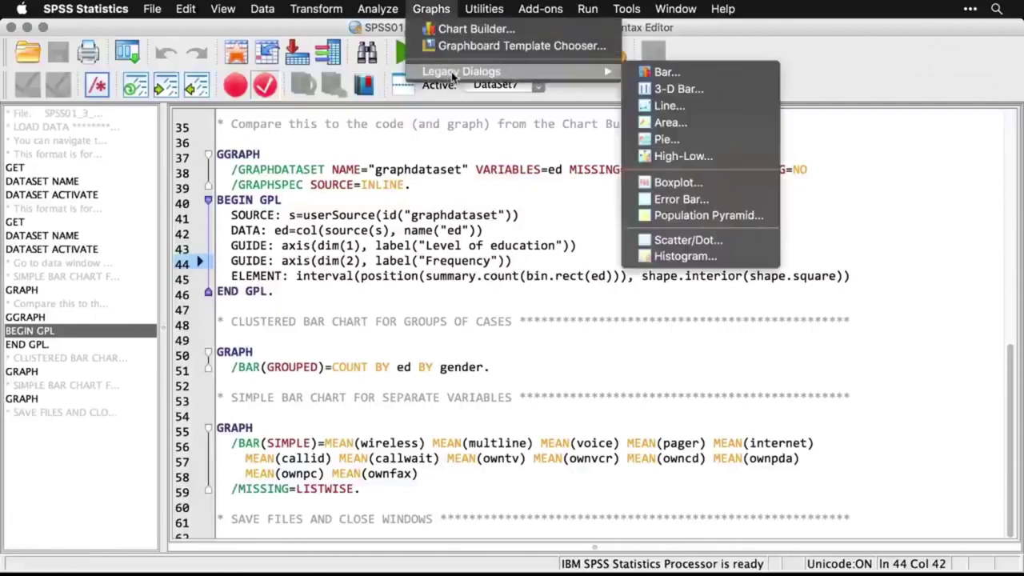
left_click(664, 74)
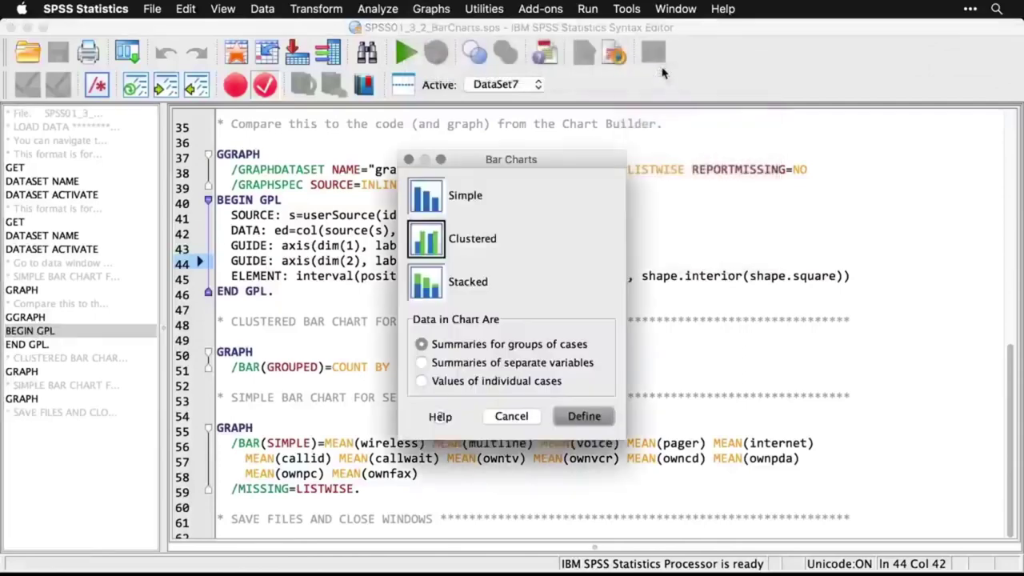
left_click(436, 196)
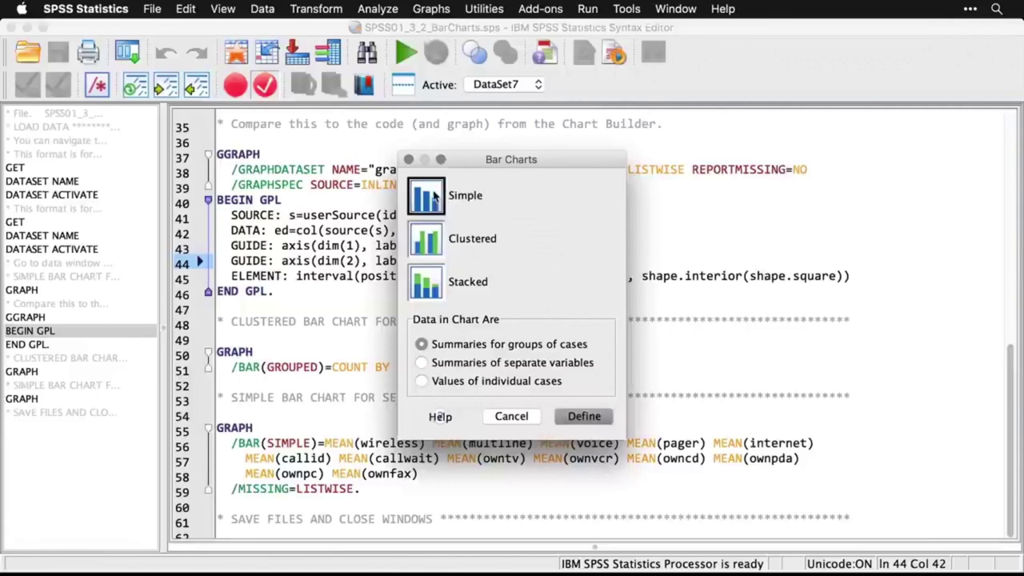
left_click(422, 362)
left_click(584, 416)
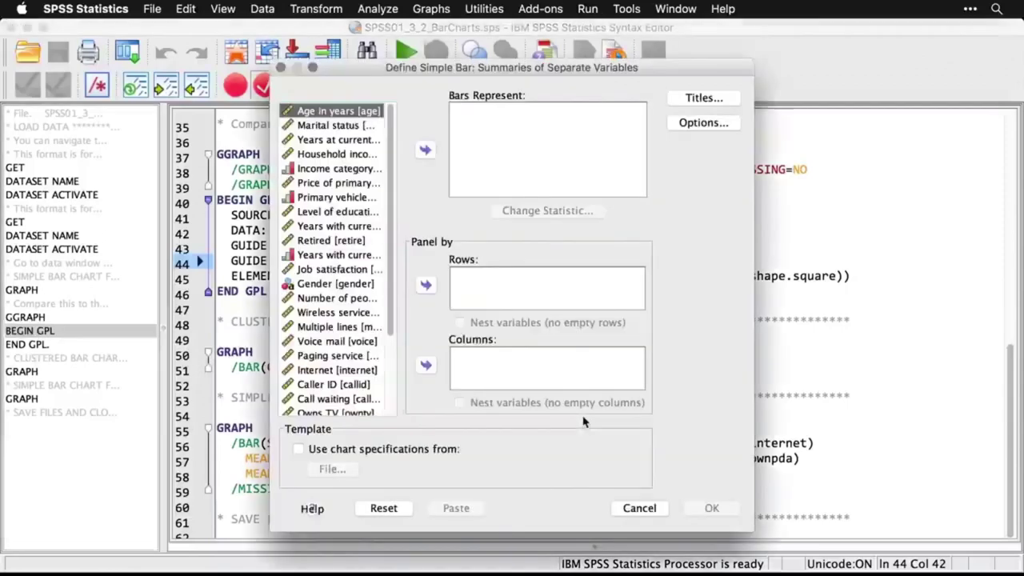
Make the bars represent the means of all variables from Wireless service through Owns fax machine, and generate the chart
left_click_drag(392, 310, 393, 416)
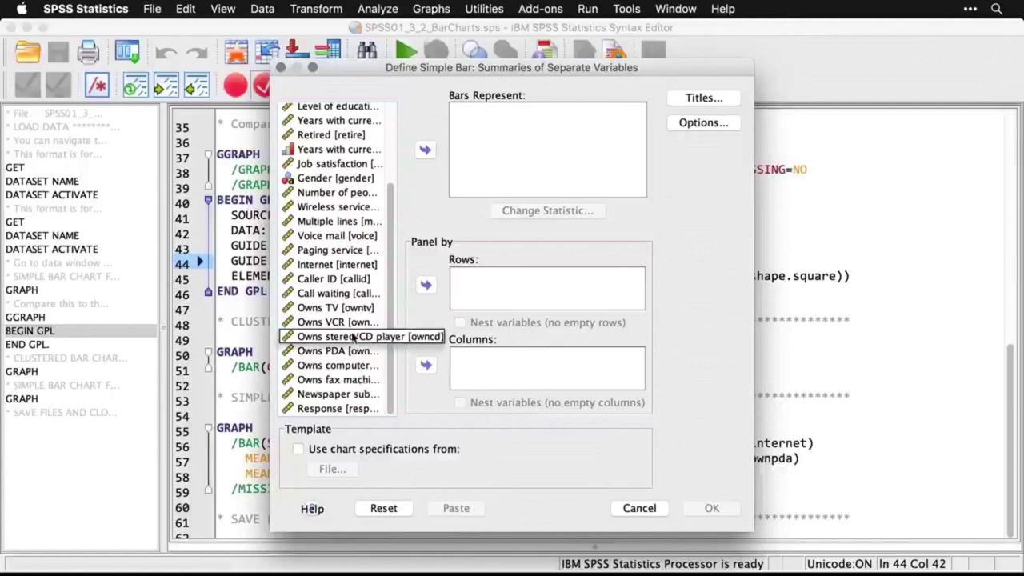
left_click(326, 210)
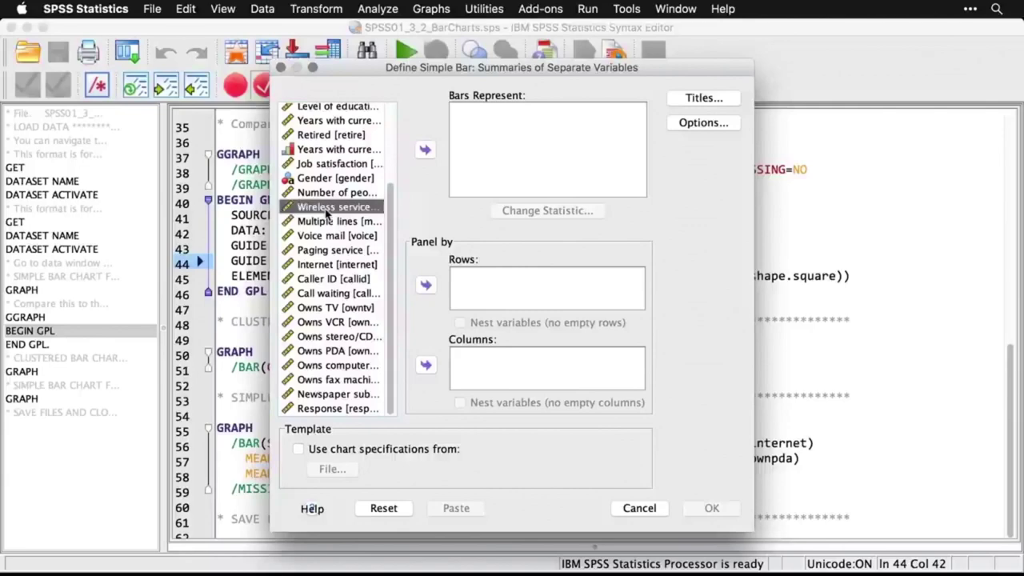
left_click(336, 381, "shift")
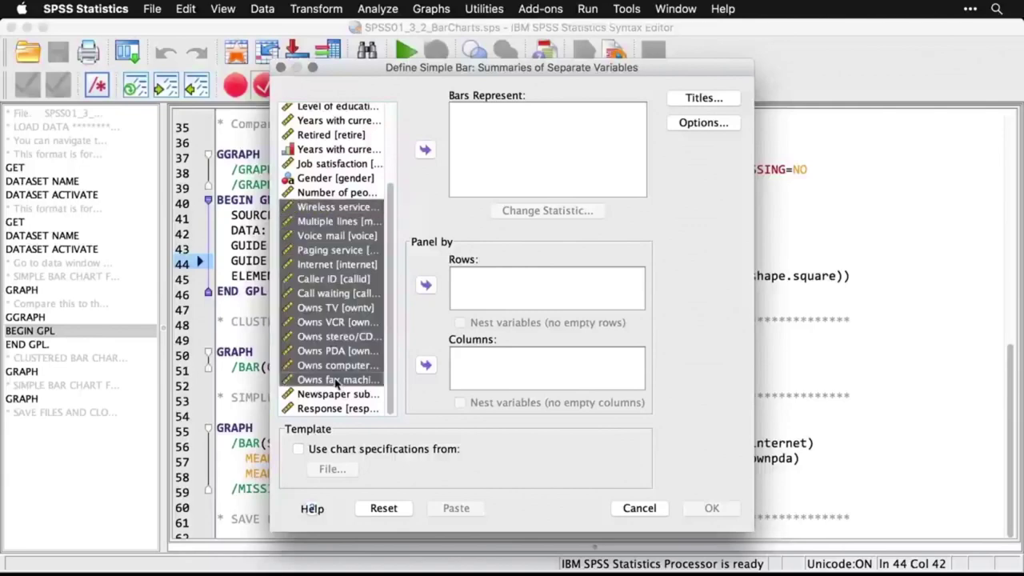
left_click(425, 149)
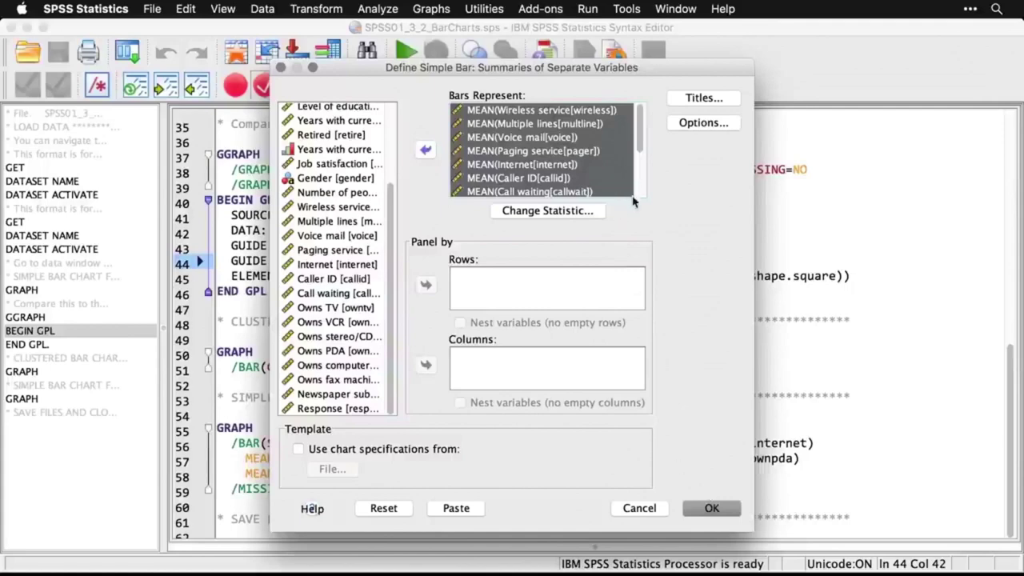
left_click(712, 509)
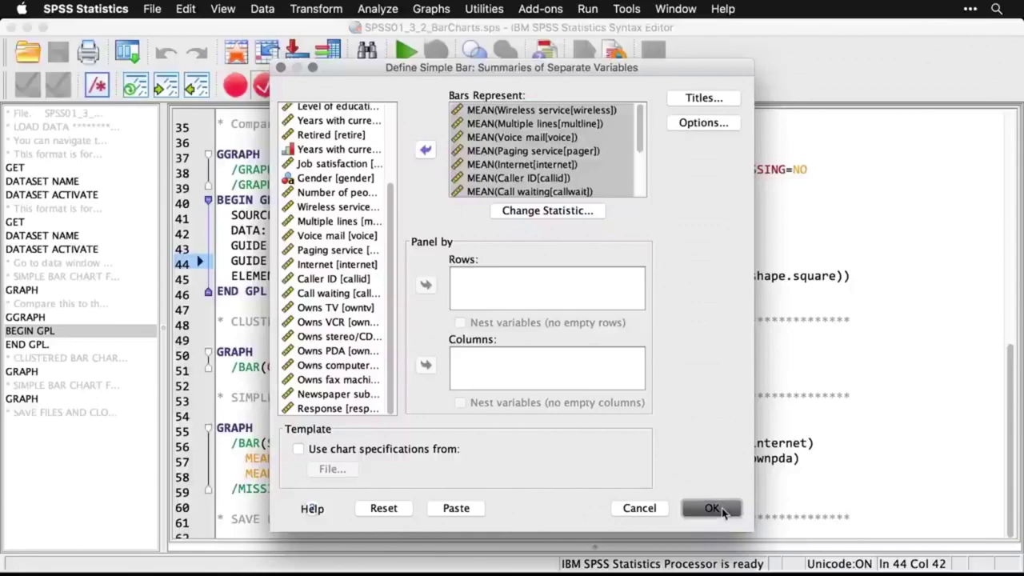
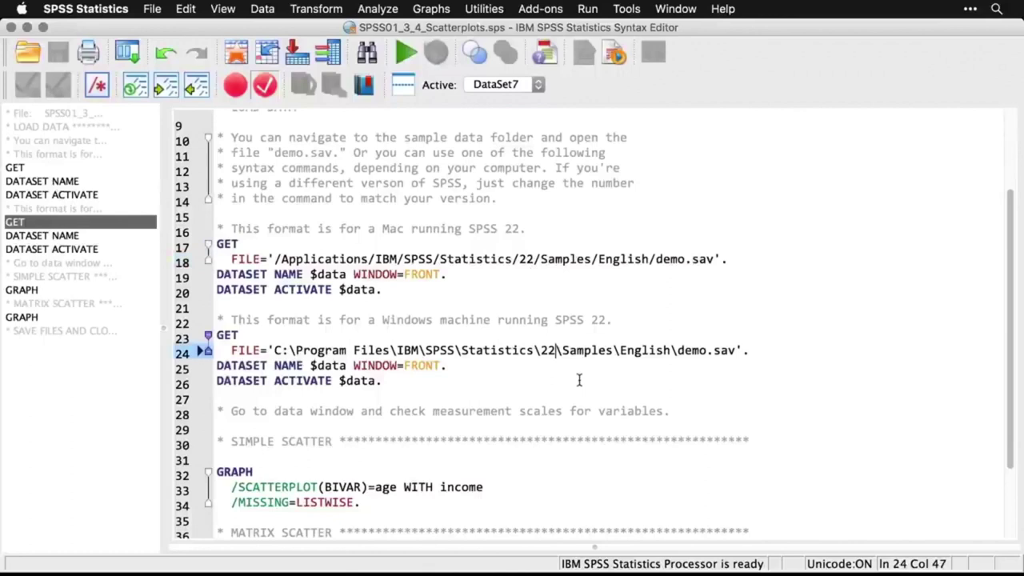
Begin defining a simple legacy scatterplot
scroll(579, 380, "down", 4)
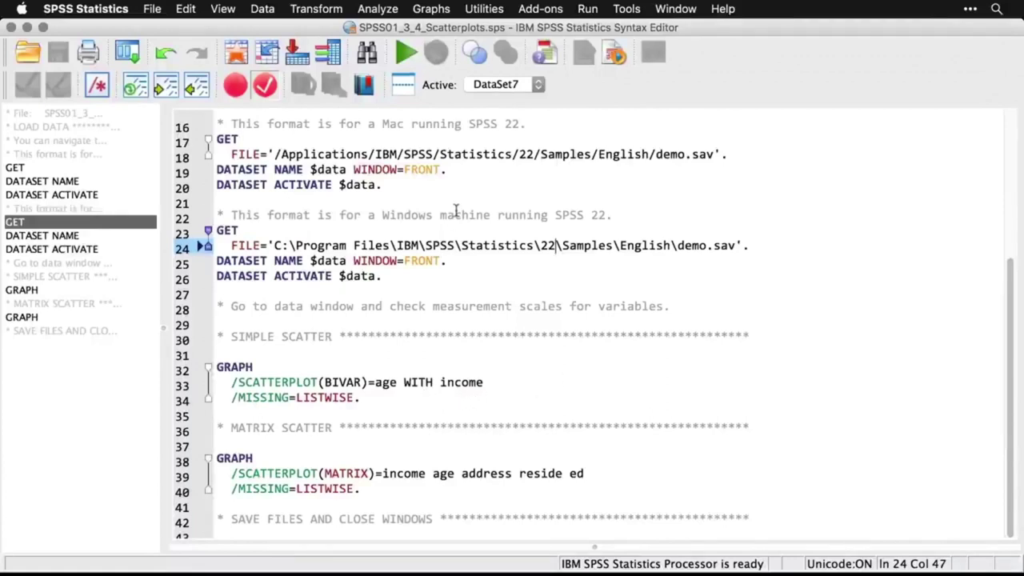
left_click(436, 10)
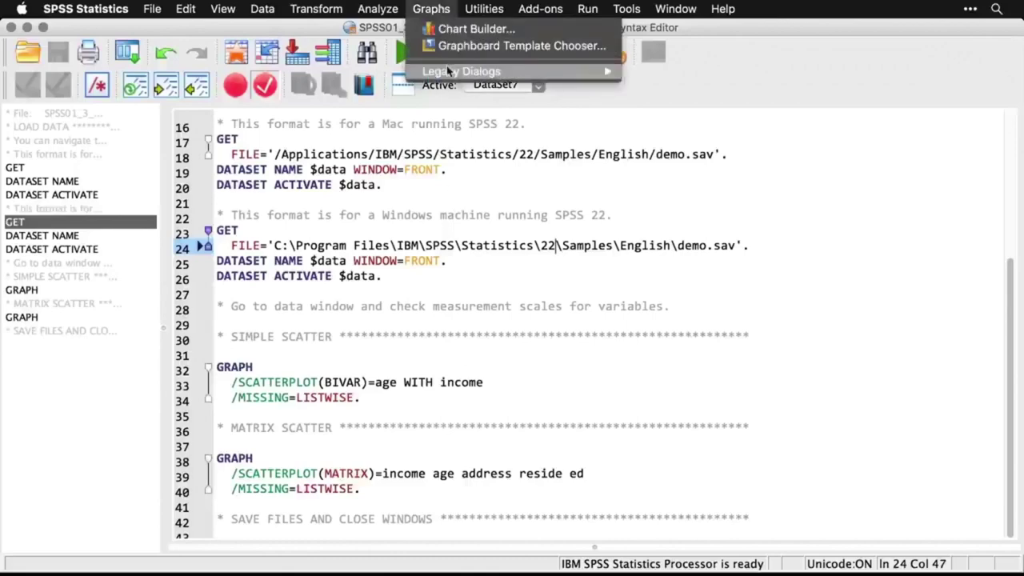
mouse_move(472, 71)
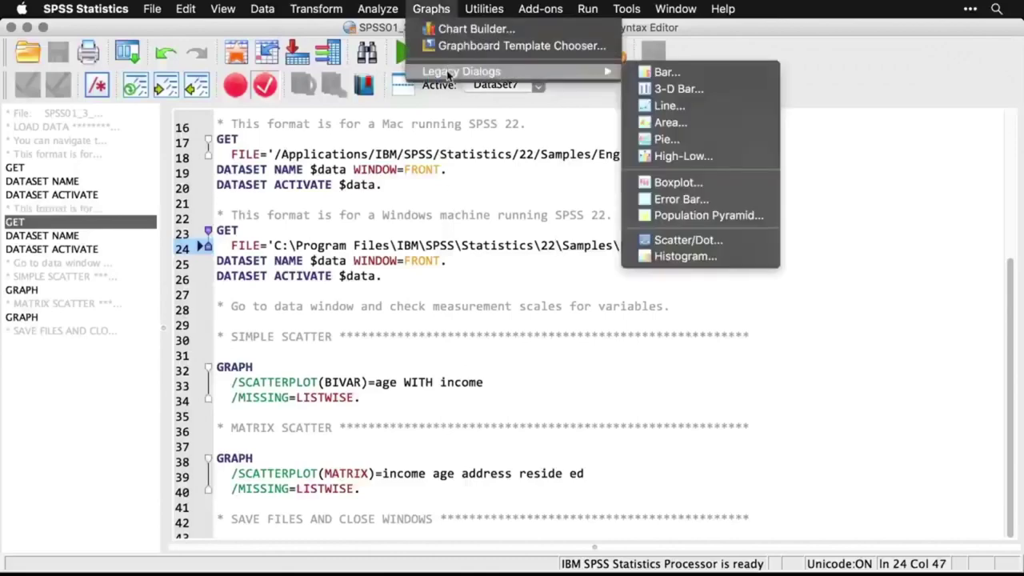
left_click(745, 244)
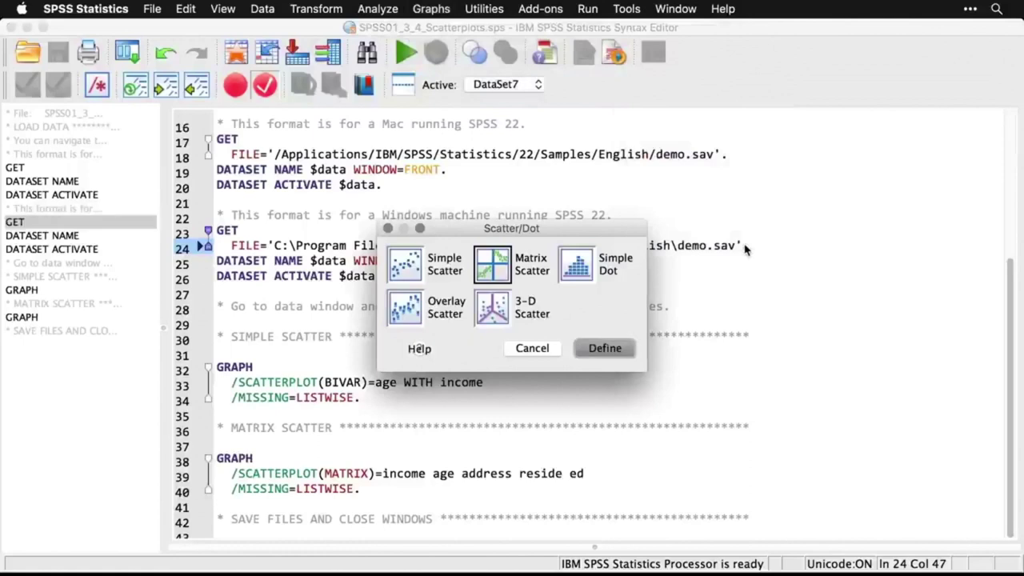
left_click(408, 268)
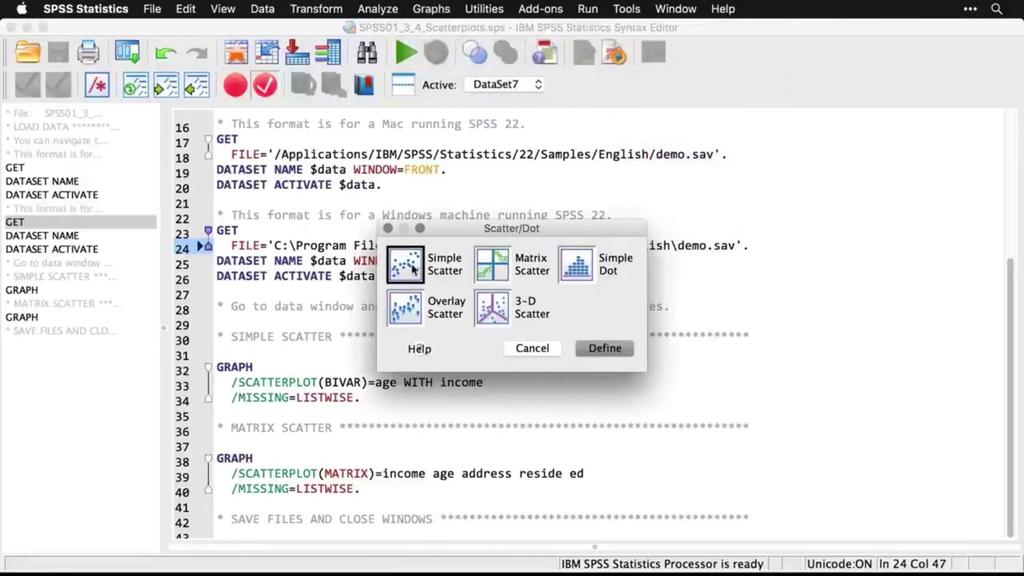
left_click(613, 349)
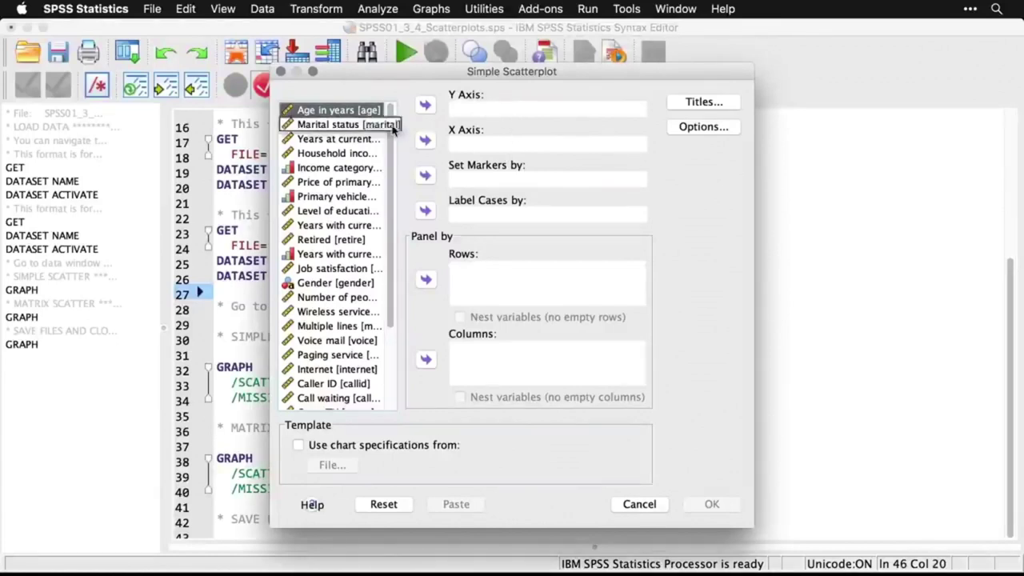
Put Age in years on the X axis and Household income in thousands on the Y axis, and generate the scatterplot
left_click(425, 141)
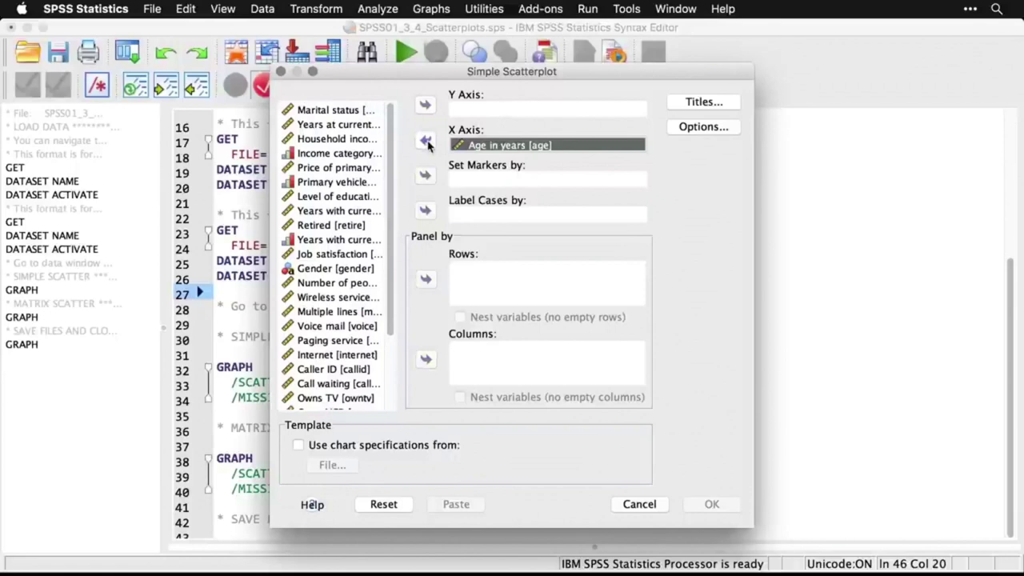
left_click(360, 140)
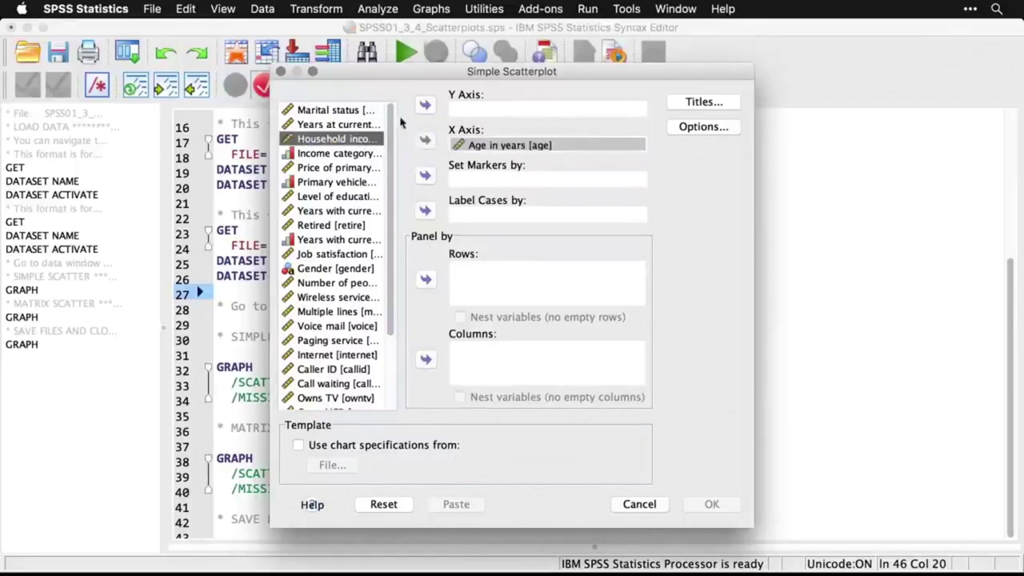
left_click(425, 106)
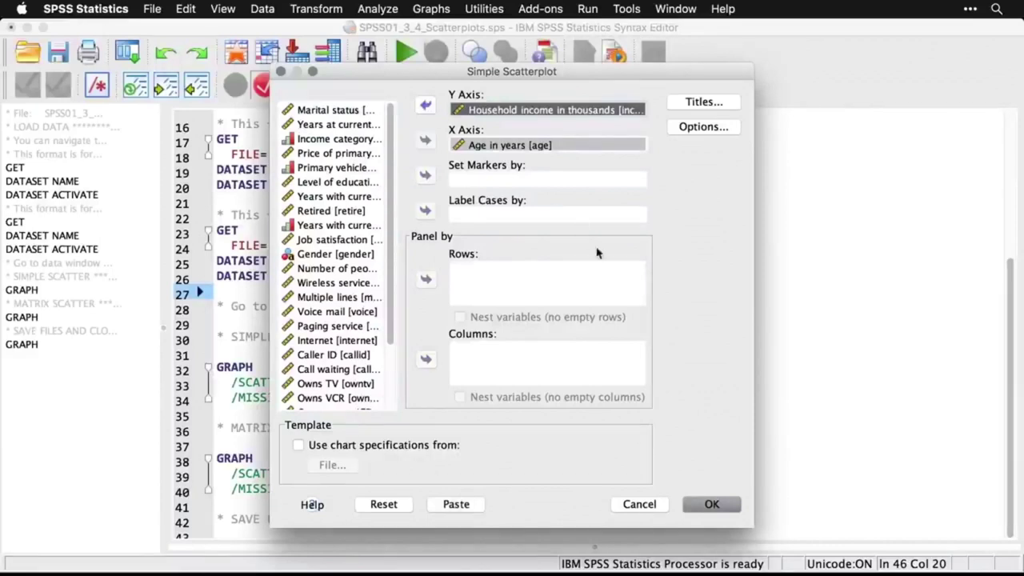
left_click(712, 505)
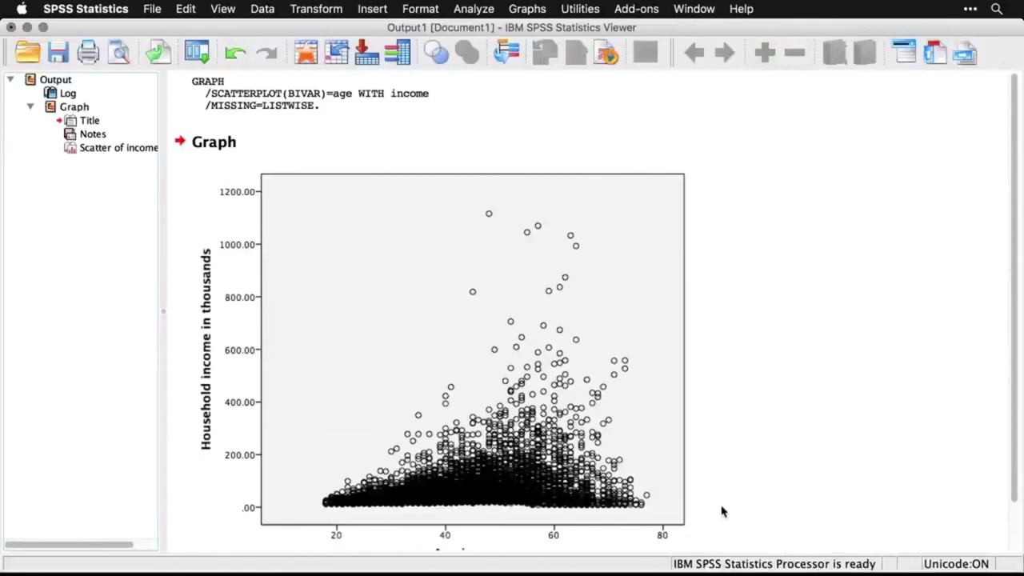
scroll(723, 512, "down", 2)
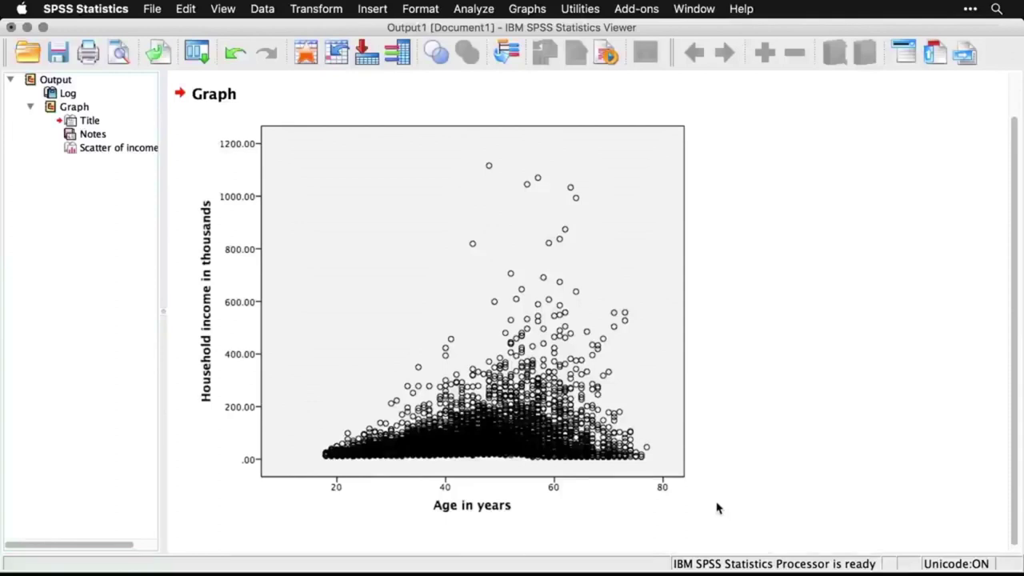
Begin defining a legacy matrix scatterplot
left_click(528, 10)
mouse_move(566, 72)
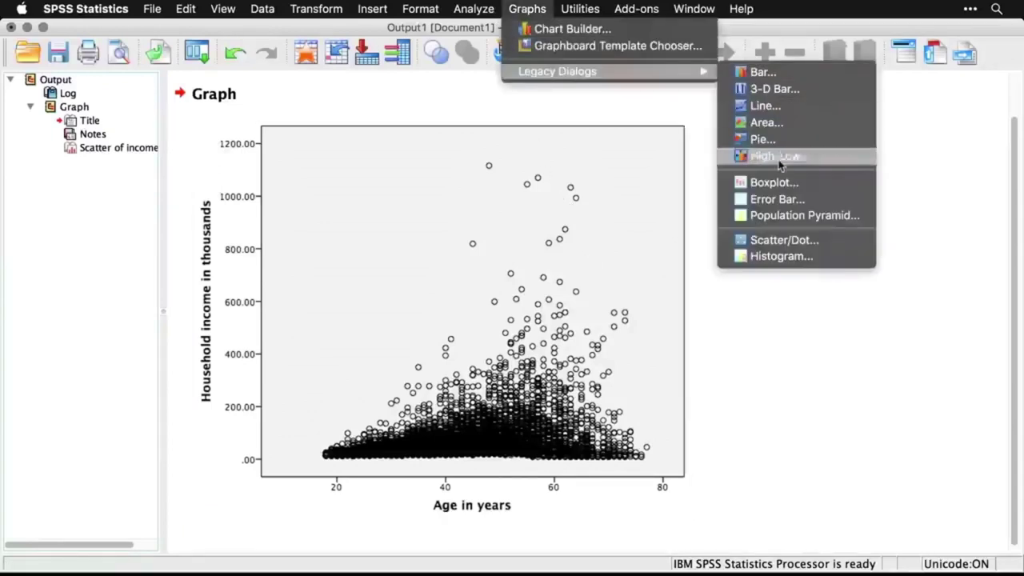
left_click(842, 243)
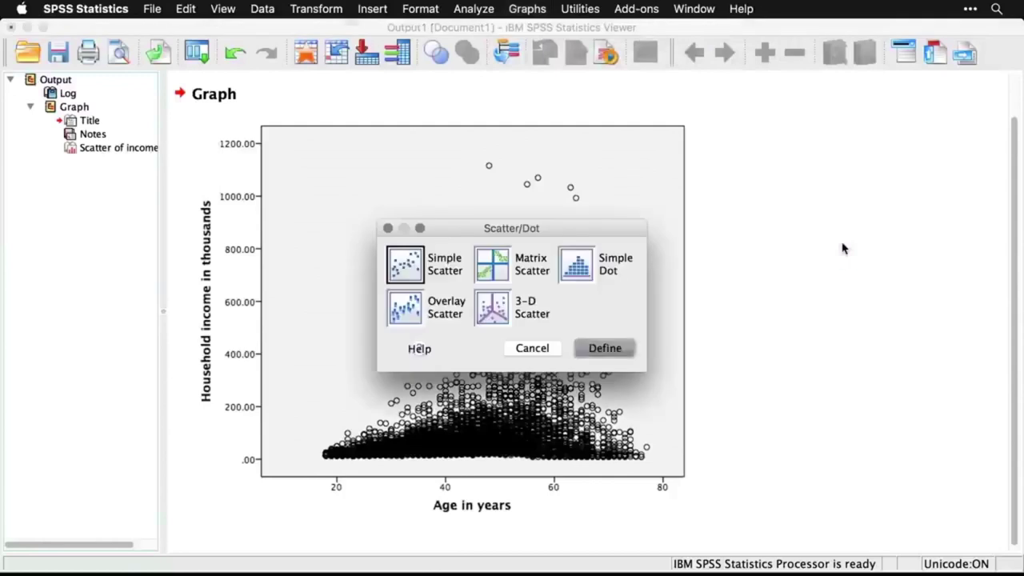
left_click(487, 276)
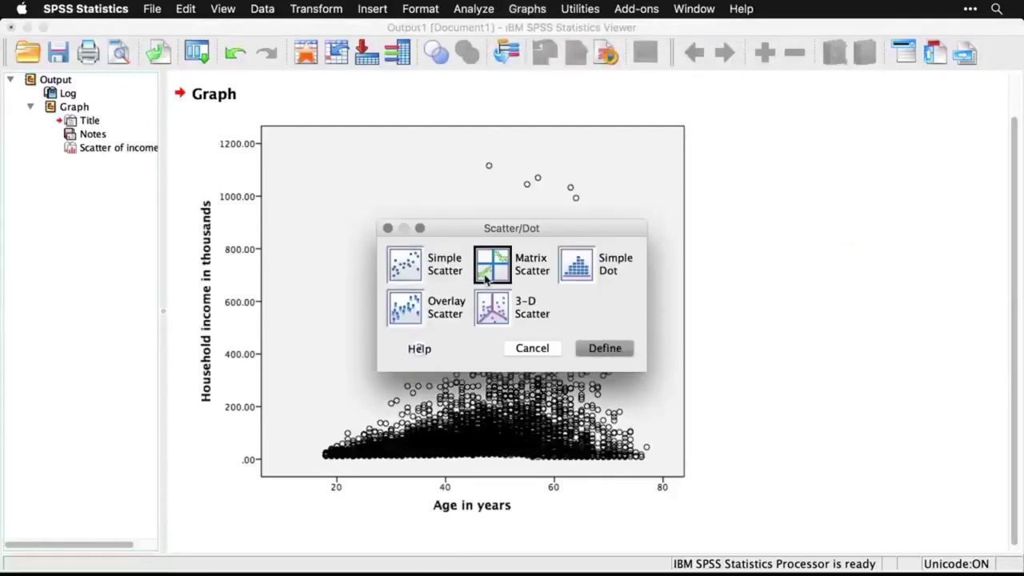
left_click(603, 350)
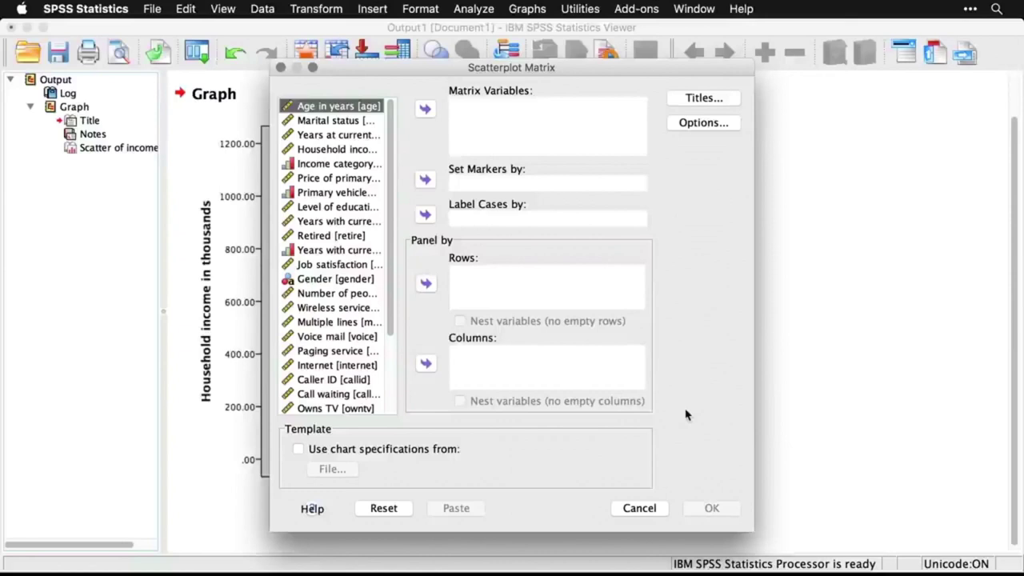
Add Household income in thousands, Age in years and Years at current address as matrix variables
left_click(355, 150)
left_click(425, 109)
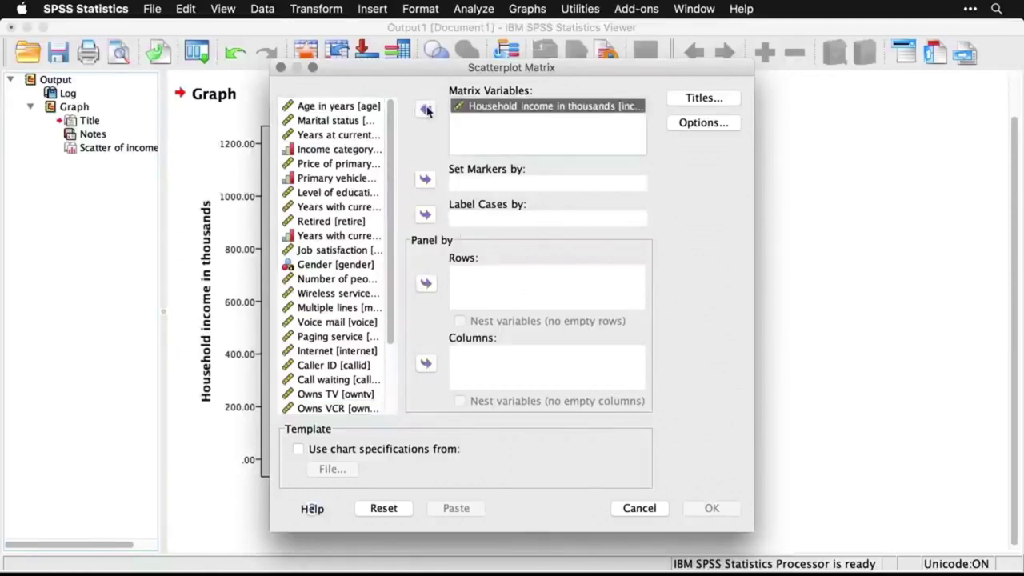
left_click(361, 107)
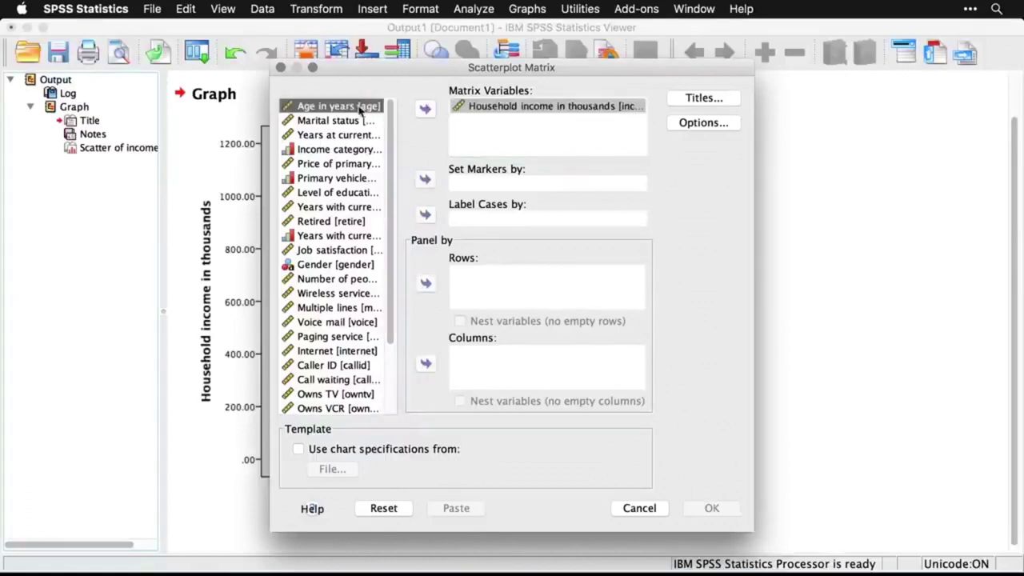
left_click(425, 111)
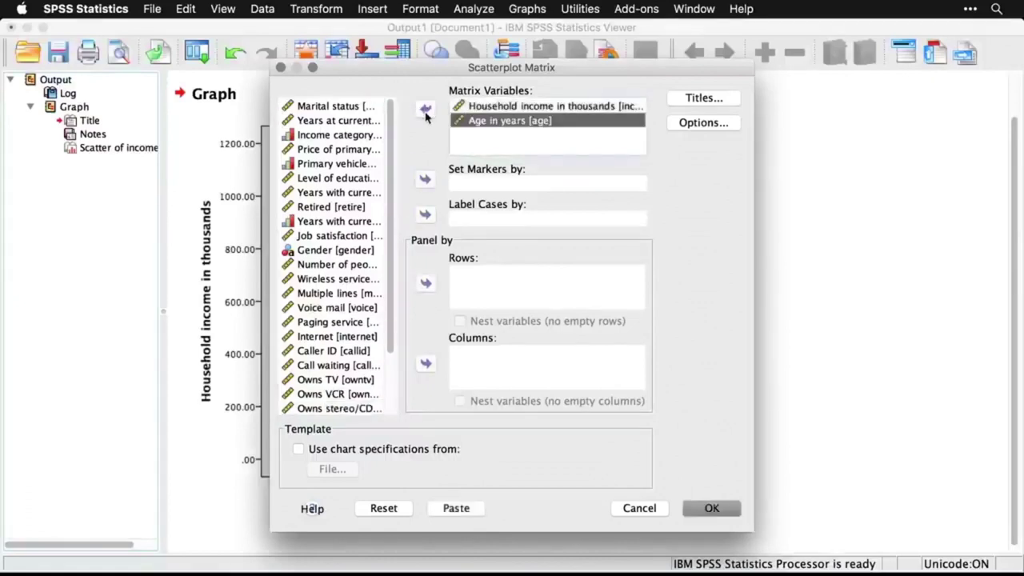
left_click(360, 121)
left_click(424, 109)
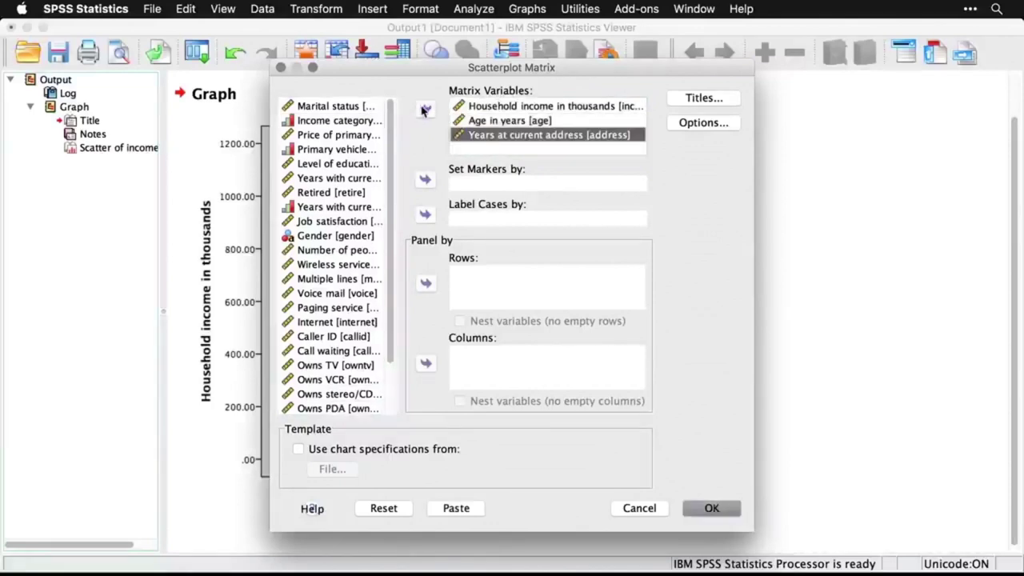
Add Number of people in household and Level of education to the matrix variables, and generate the scatterplot matrix
left_click(345, 252)
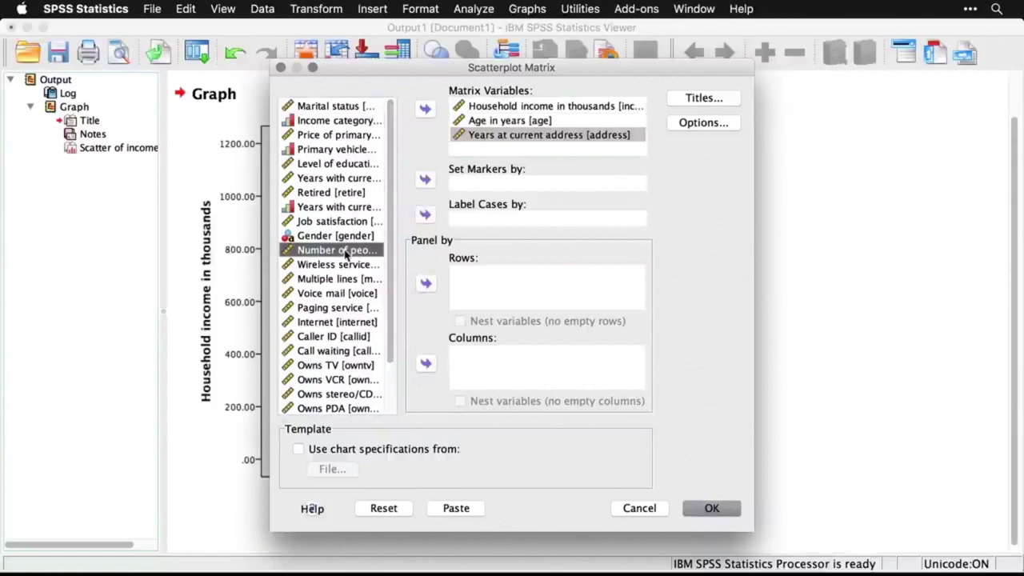
left_click(425, 110)
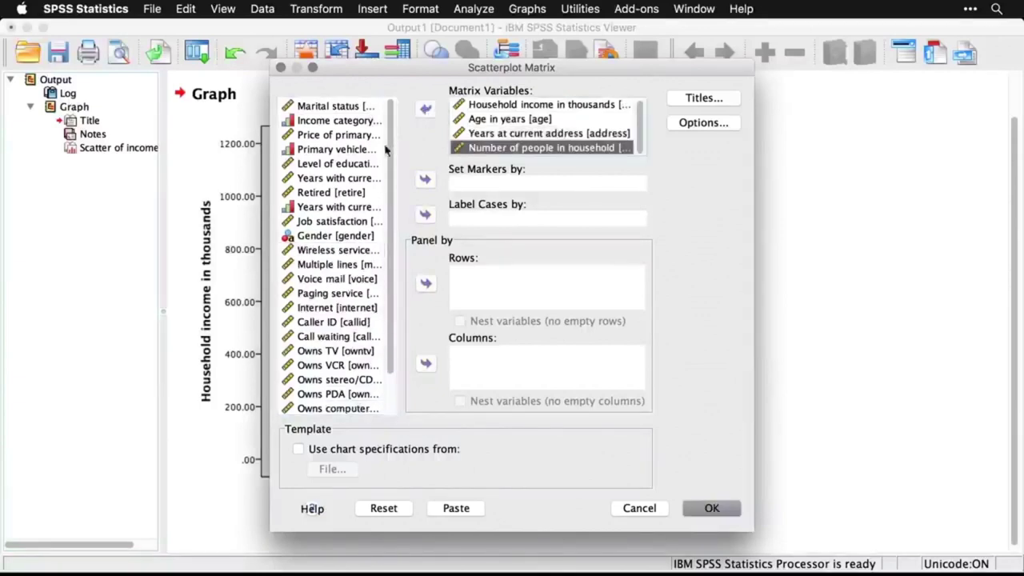
left_click(363, 164)
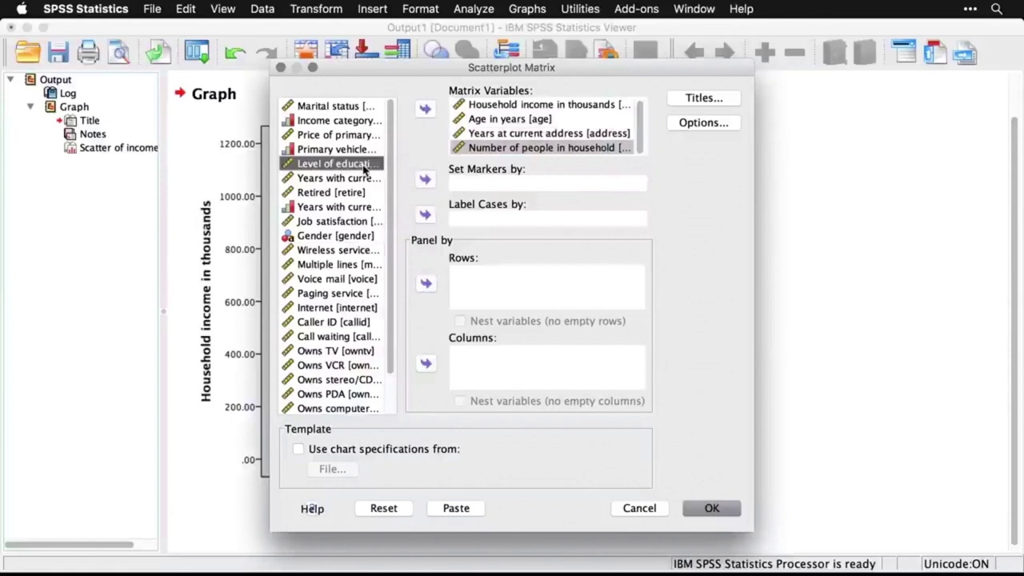
left_click(425, 110)
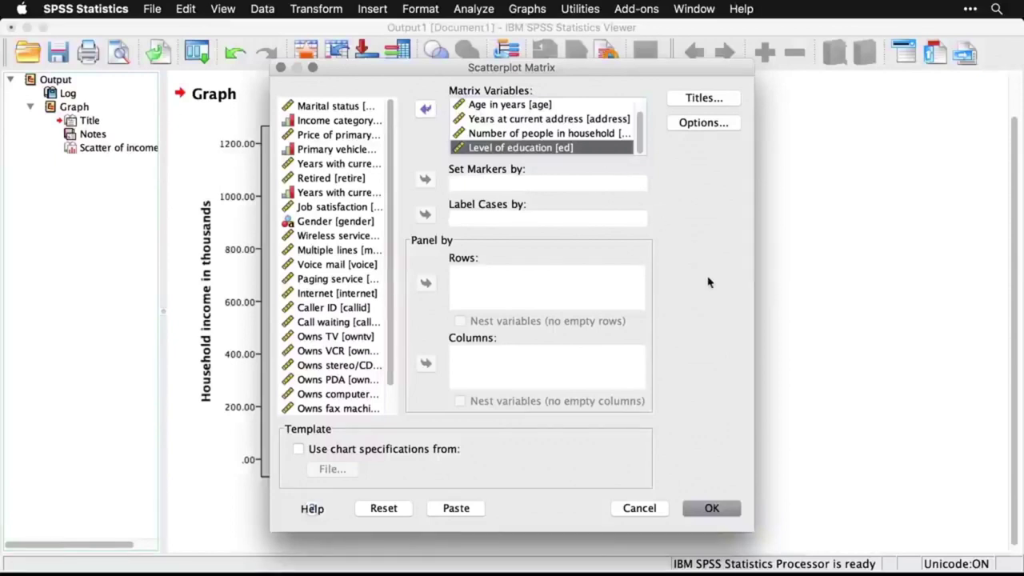
left_click(727, 516)
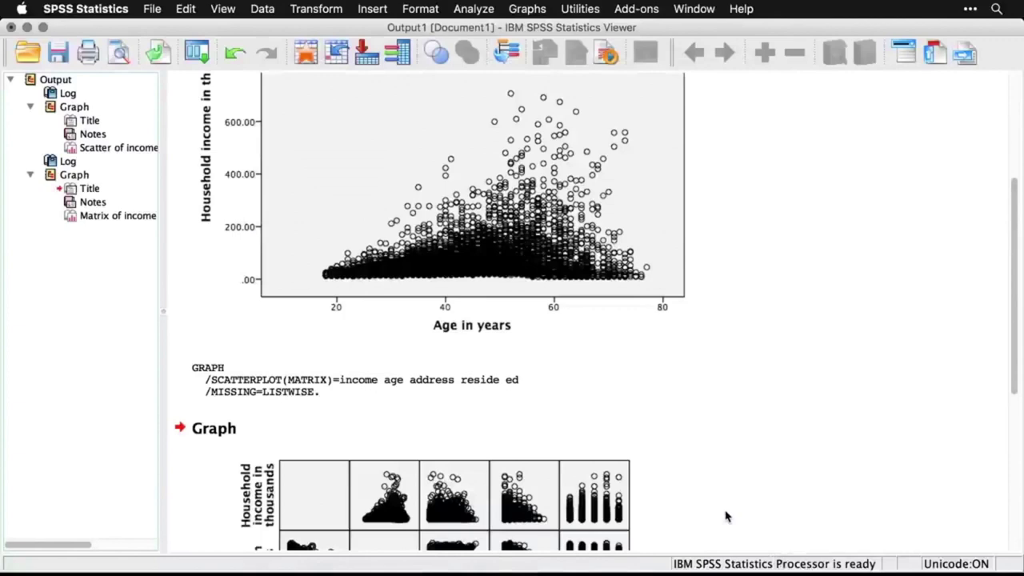
scroll(828, 442, "down", 3)
scroll(829, 443, "down", 3)
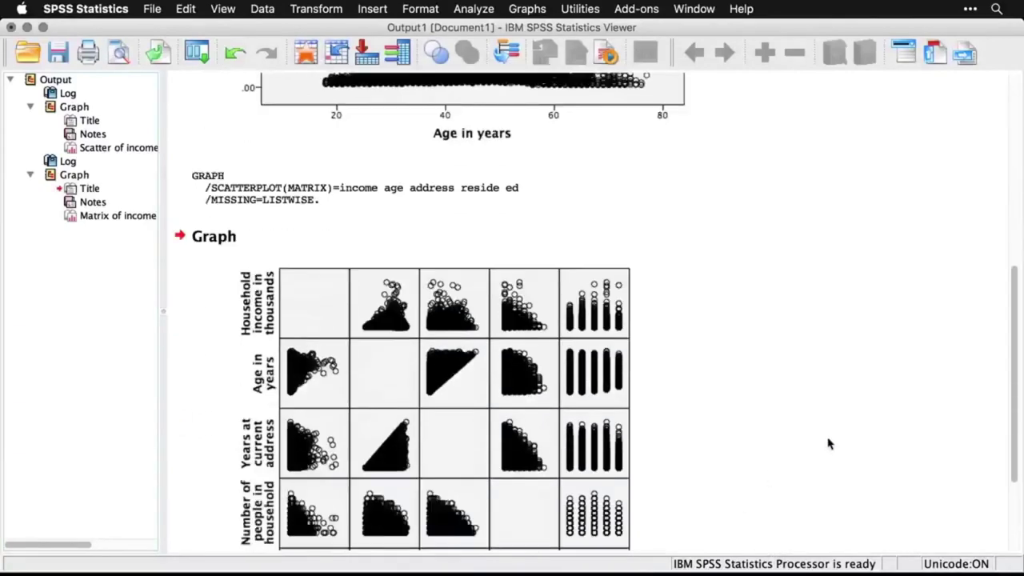
scroll(829, 444, "down", 2)
scroll(828, 444, "down", 3)
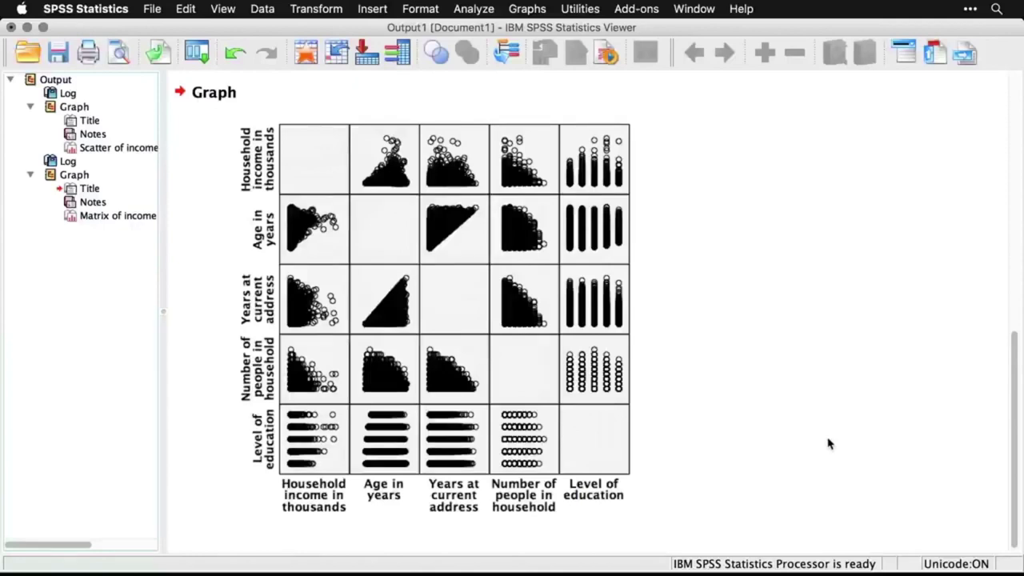
left_click(640, 436)
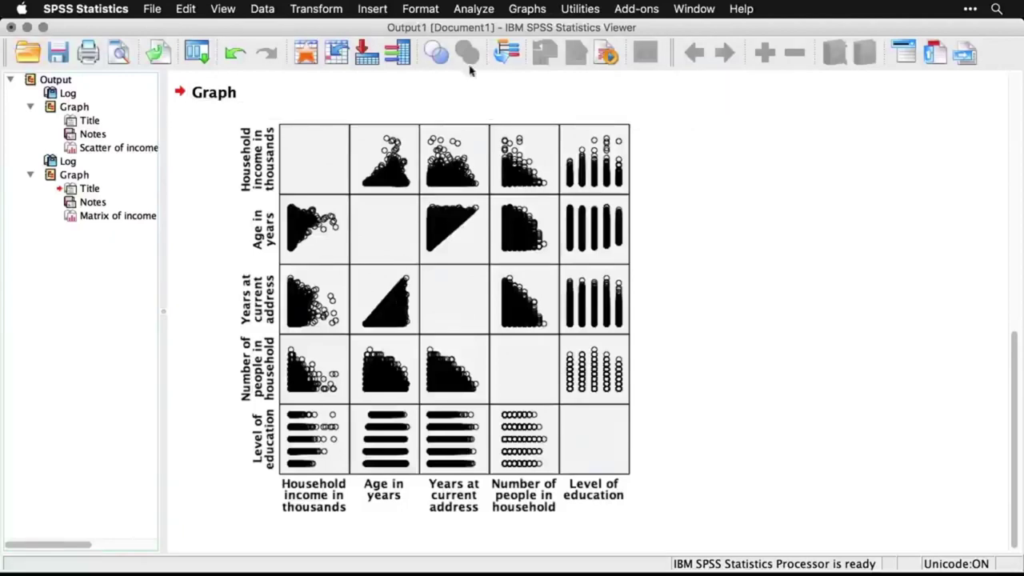
Open the legacy Scatter/Dot chart types and select 3-D Scatter
left_click(528, 8)
mouse_move(688, 71)
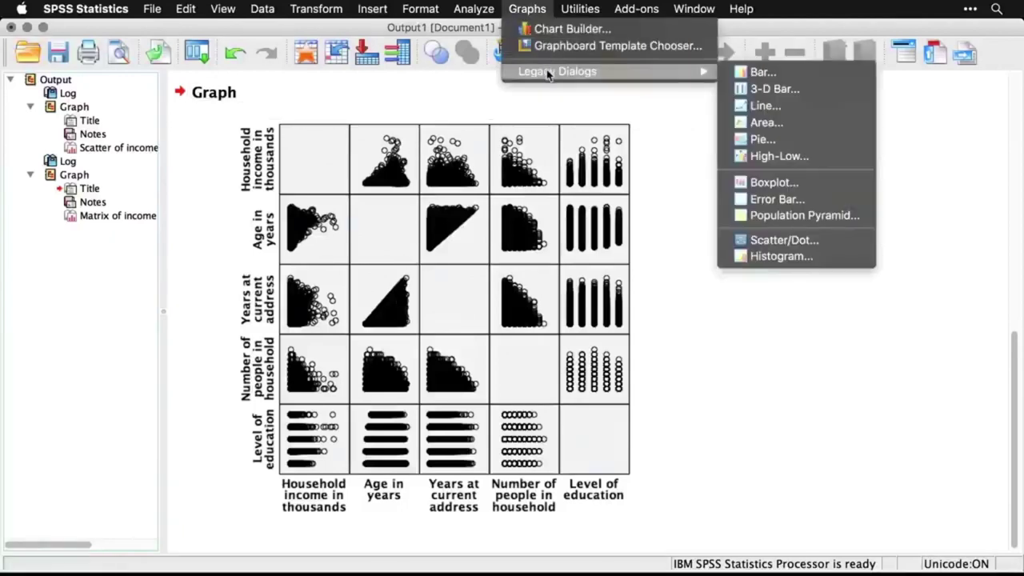
left_click(840, 243)
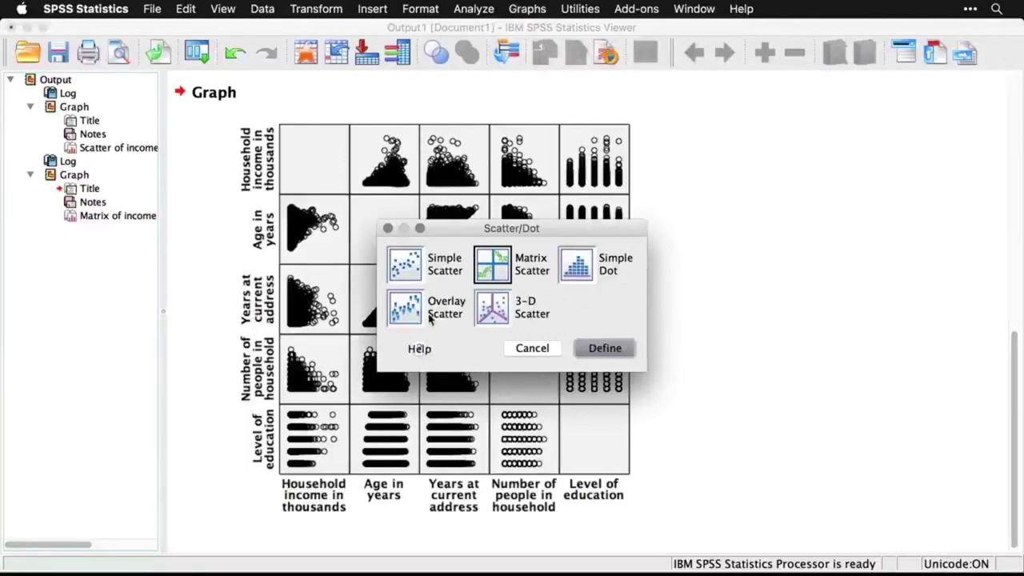
left_click(498, 319)
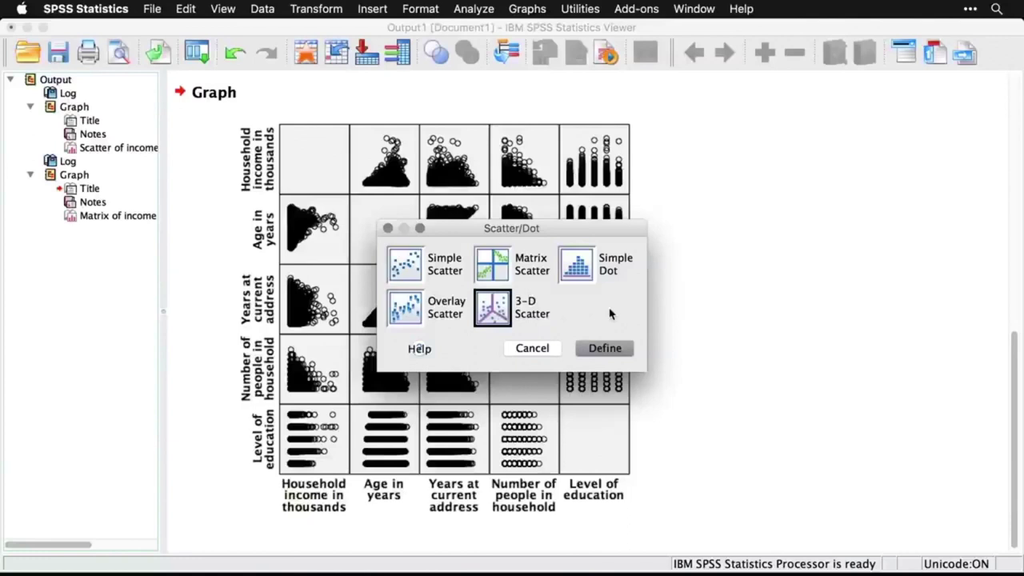
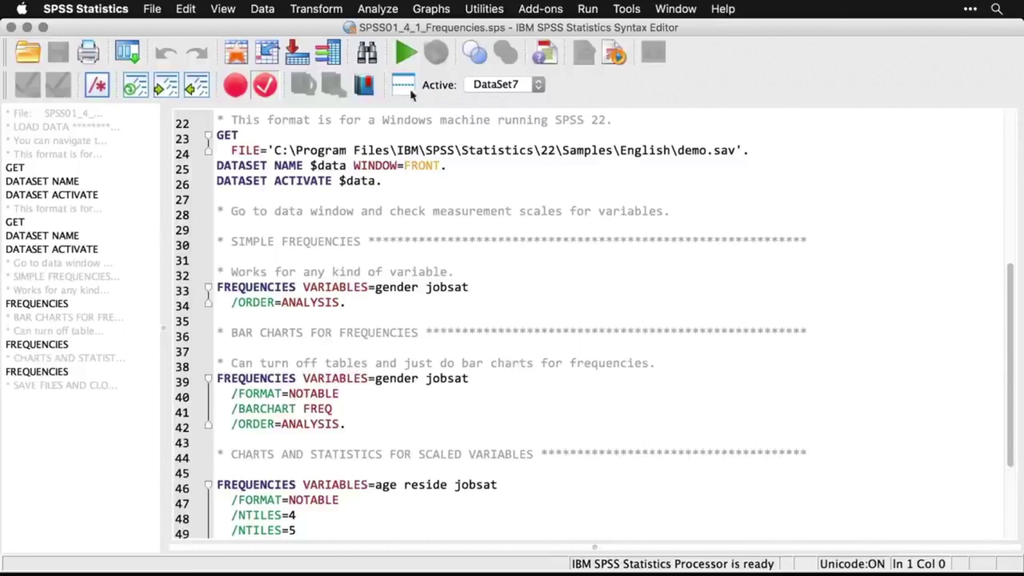
Run a Frequencies analysis with frequency tables for Gender and Job satisfaction, and review the resulting tables
left_click(385, 8)
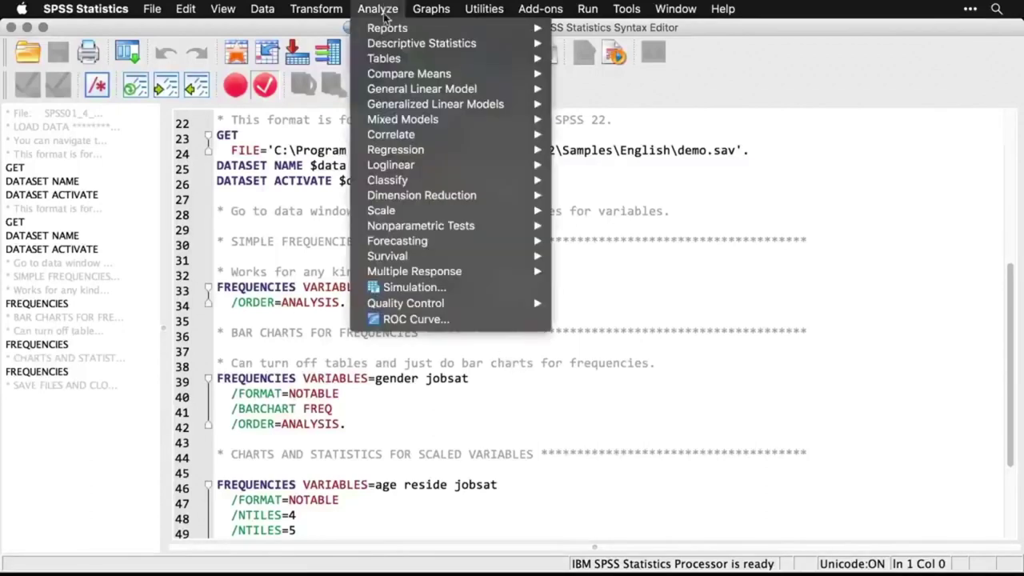
mouse_move(385, 50)
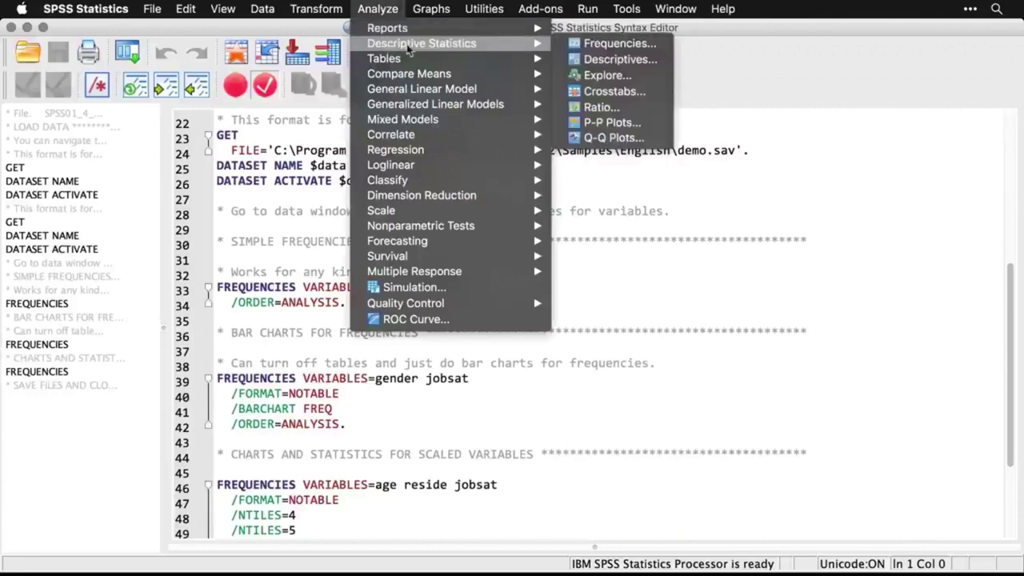
left_click(589, 45)
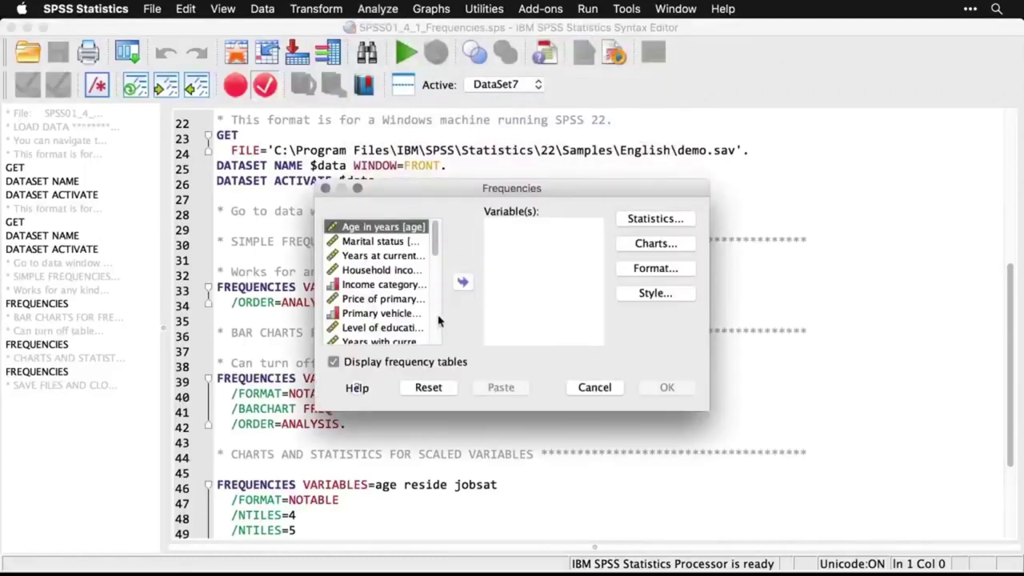
scroll(436, 331, "down", 3)
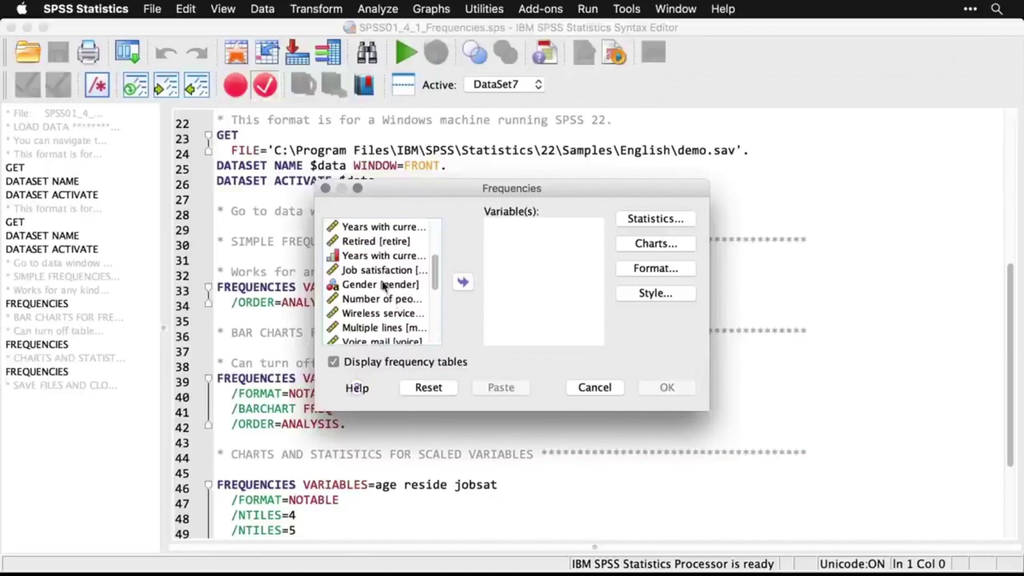
double_click(380, 285)
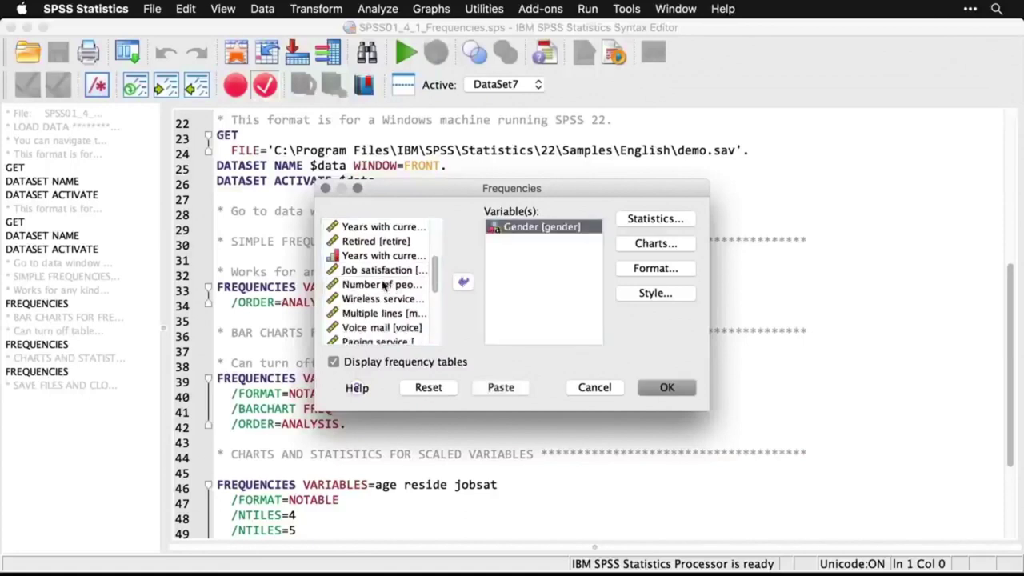
left_click(392, 272)
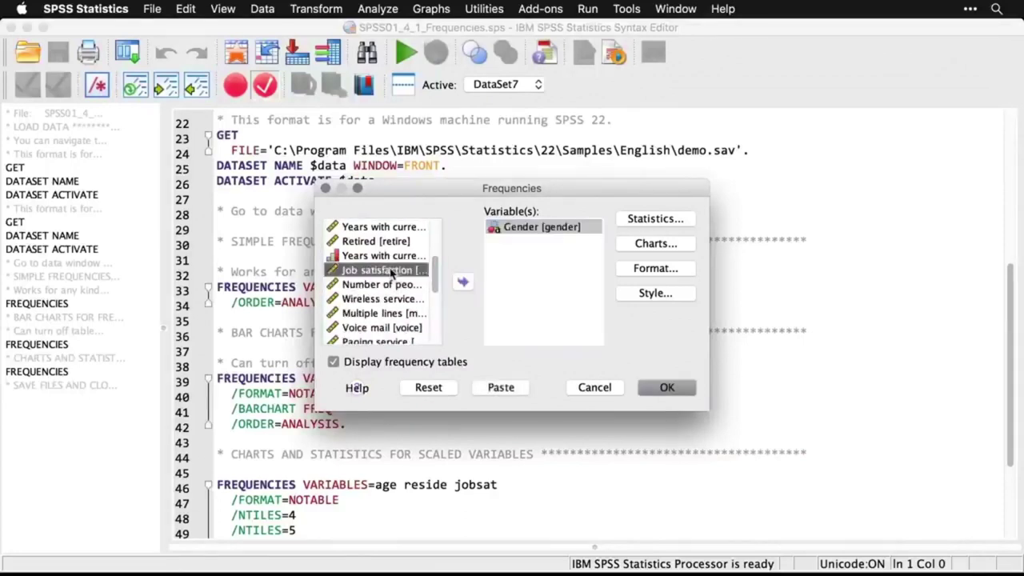
double_click(391, 272)
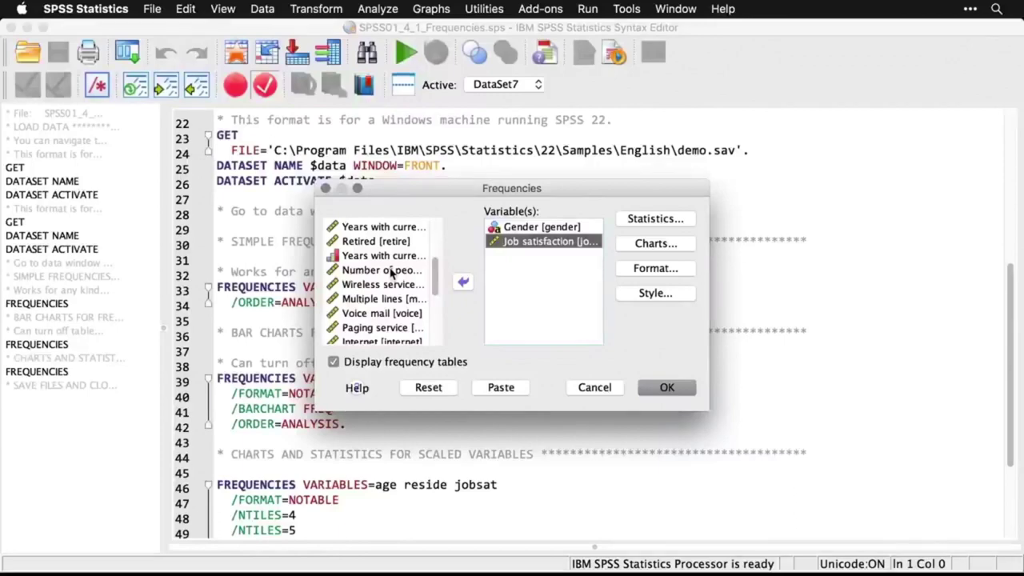
left_click(673, 389)
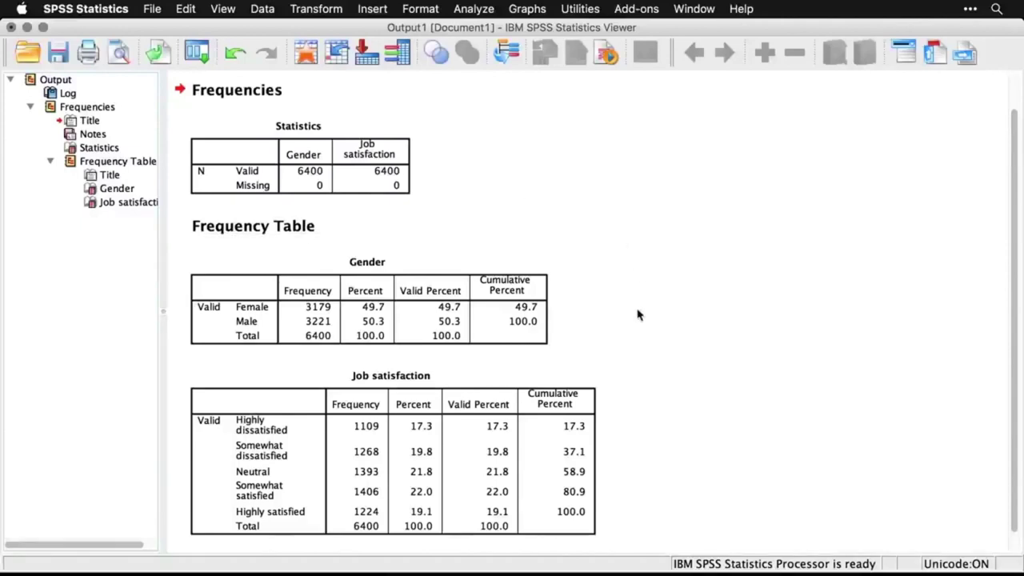
scroll(638, 315, "down", 2)
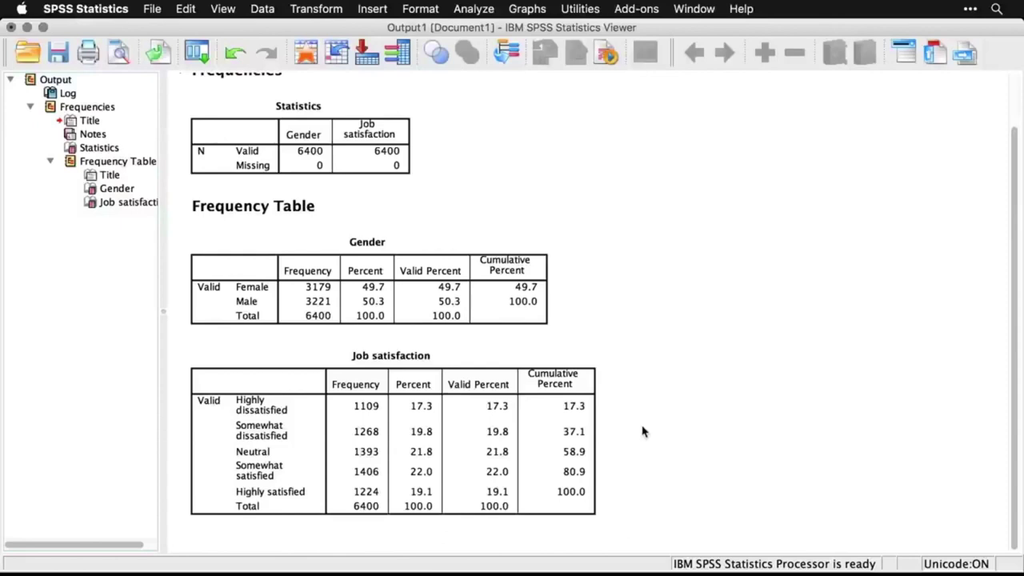
left_click(485, 430)
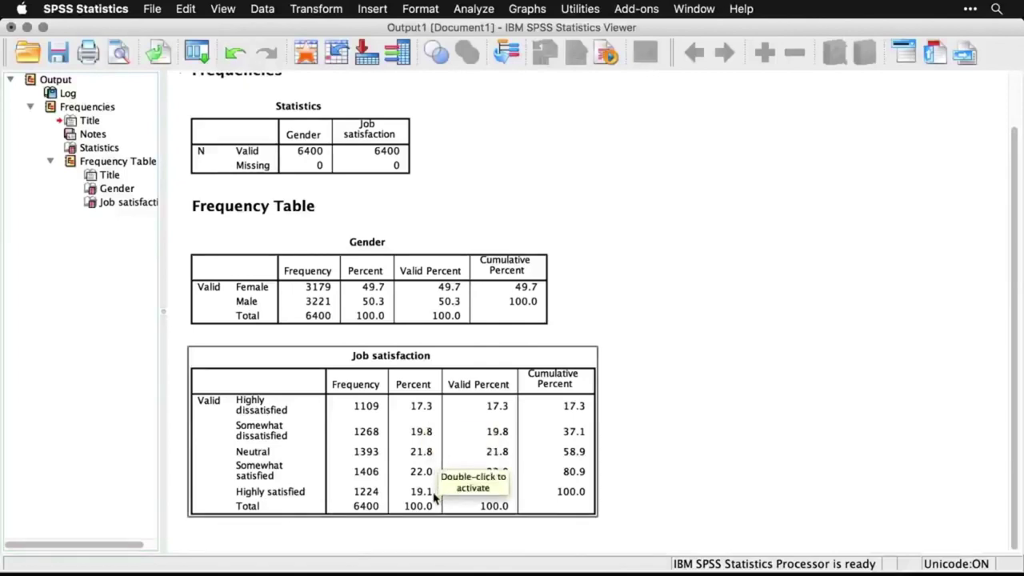
left_click(691, 466)
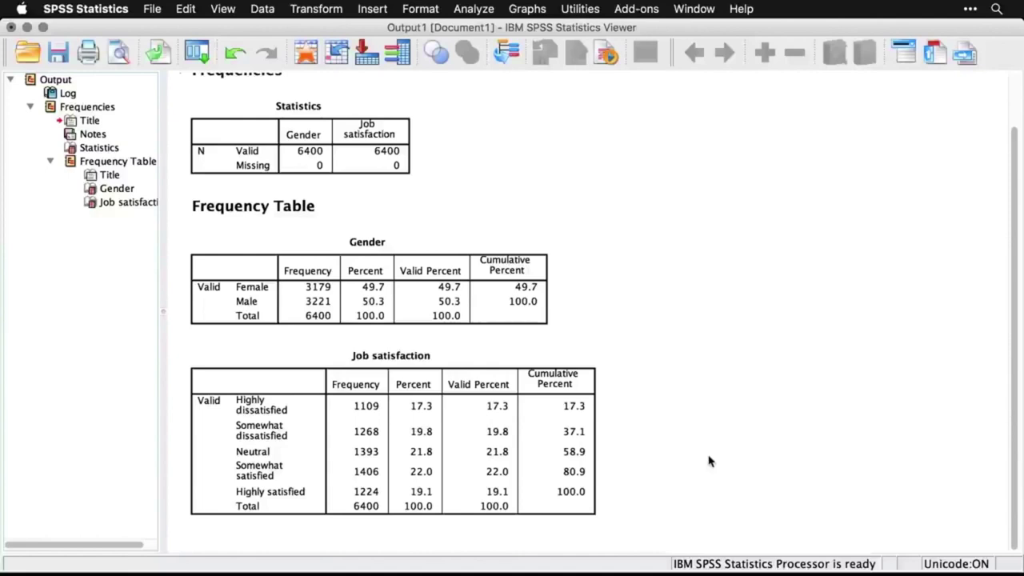
Return to the syntax window, recall the Frequencies dialog and turn off the display of frequency tables
key("super+grave")
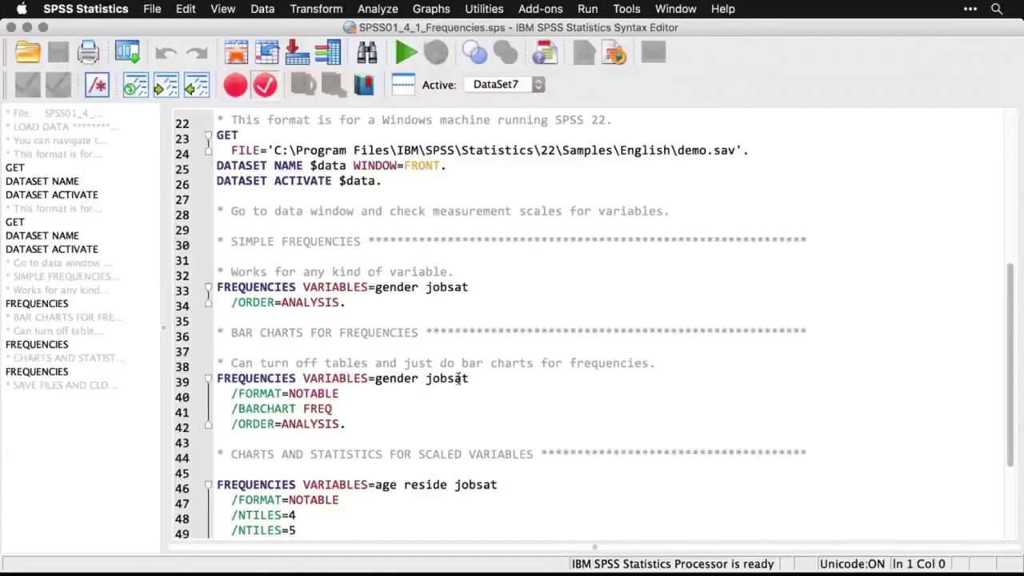
left_click(132, 54)
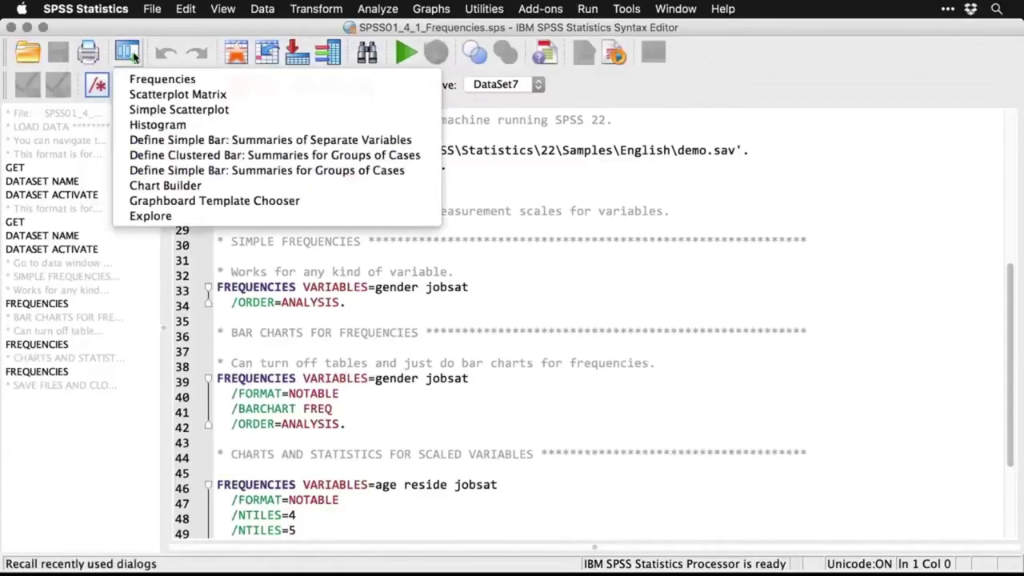
left_click(141, 79)
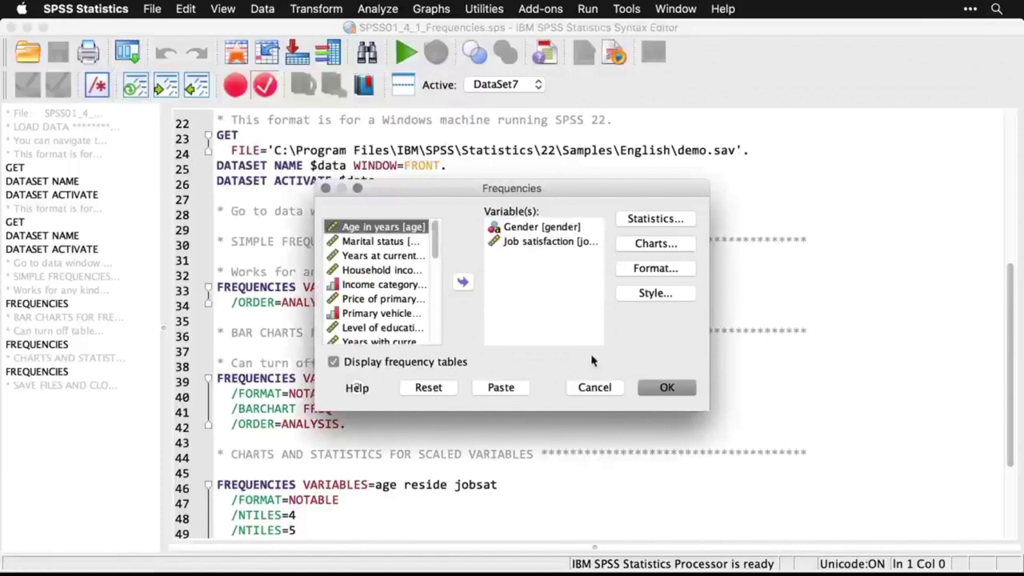
left_click(335, 362)
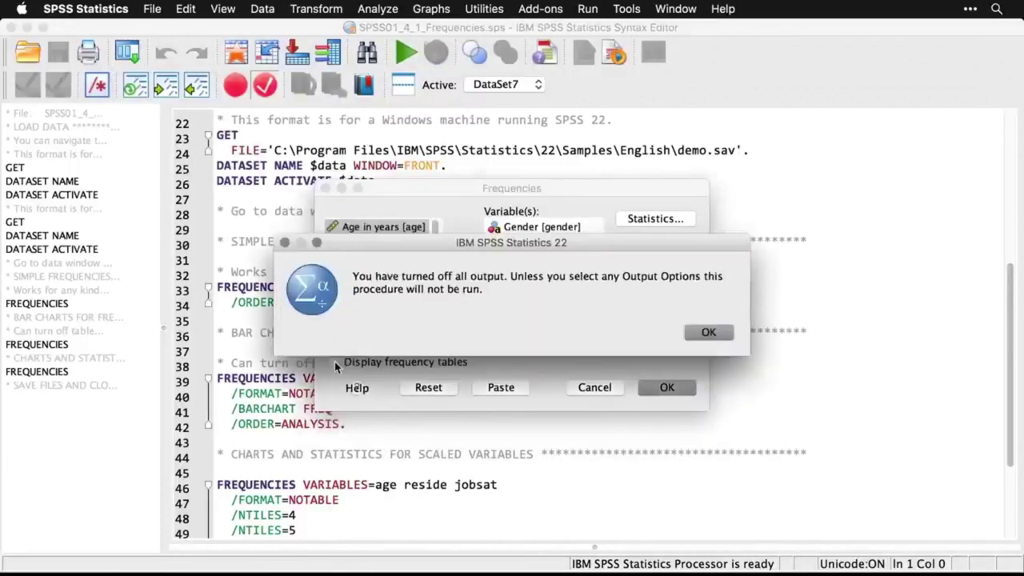
left_click(724, 333)
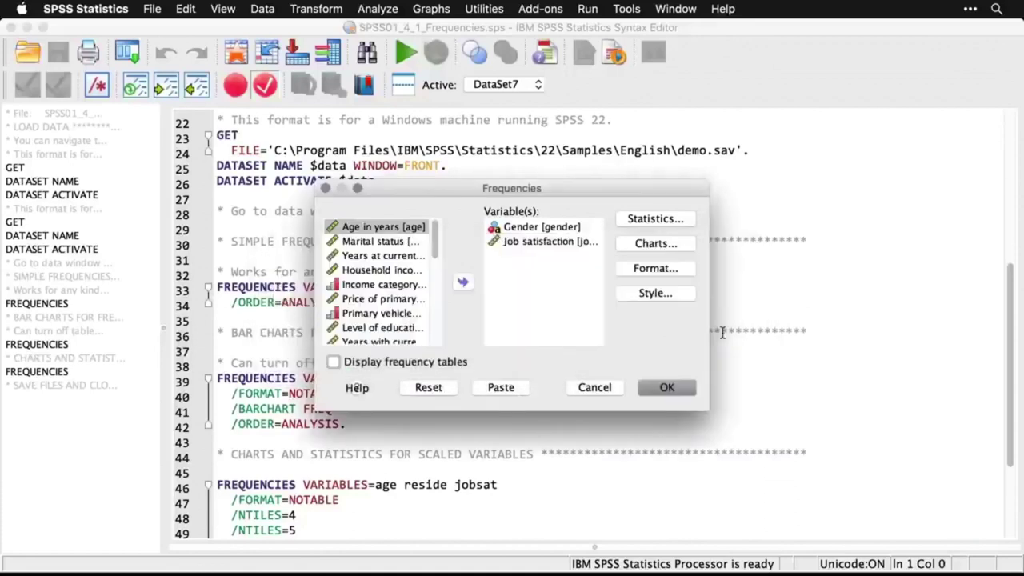
Set the Frequencies chart type to bar charts, with frequencies as the chart values
left_click(668, 251)
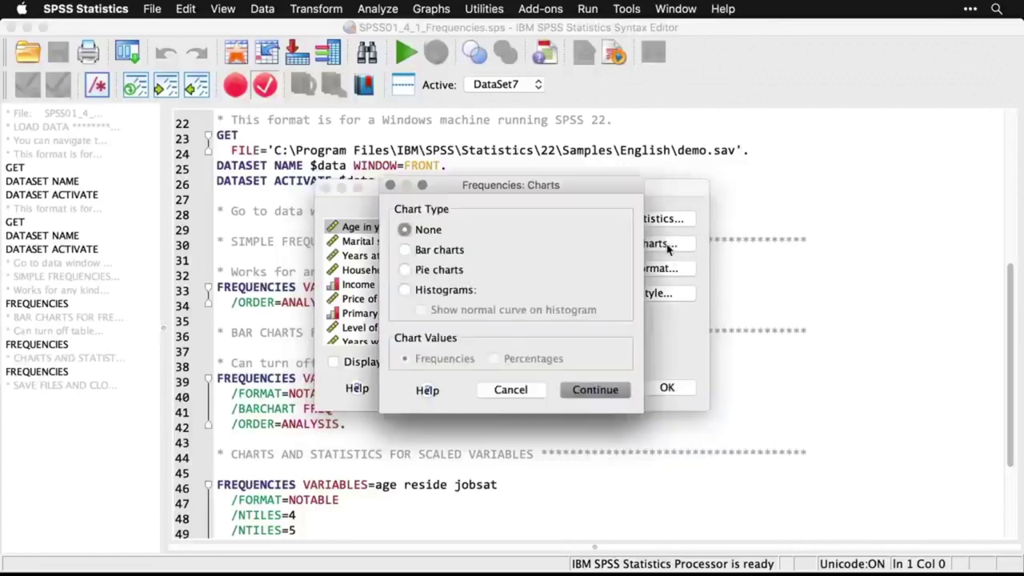
left_click(405, 250)
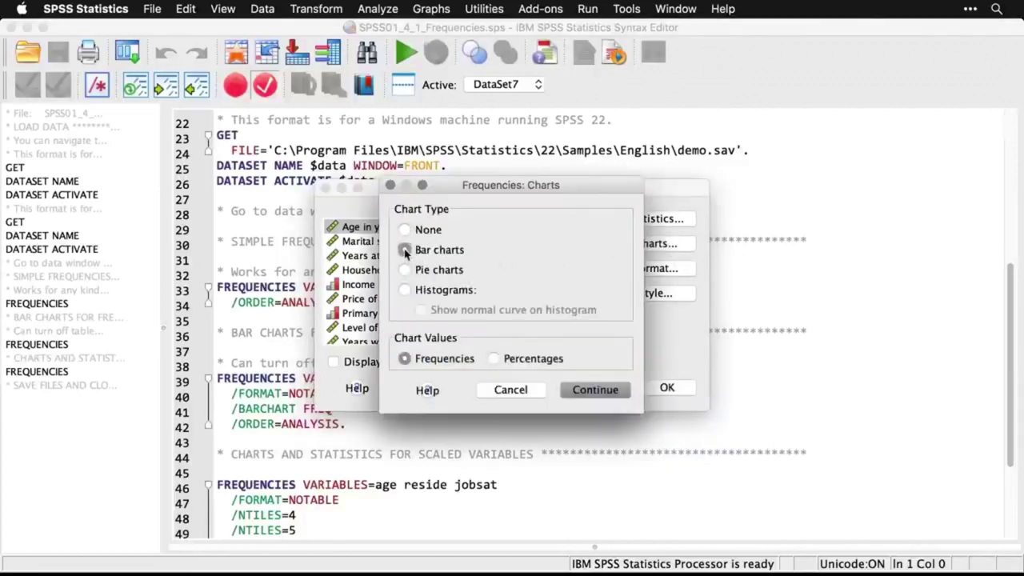
left_click(609, 393)
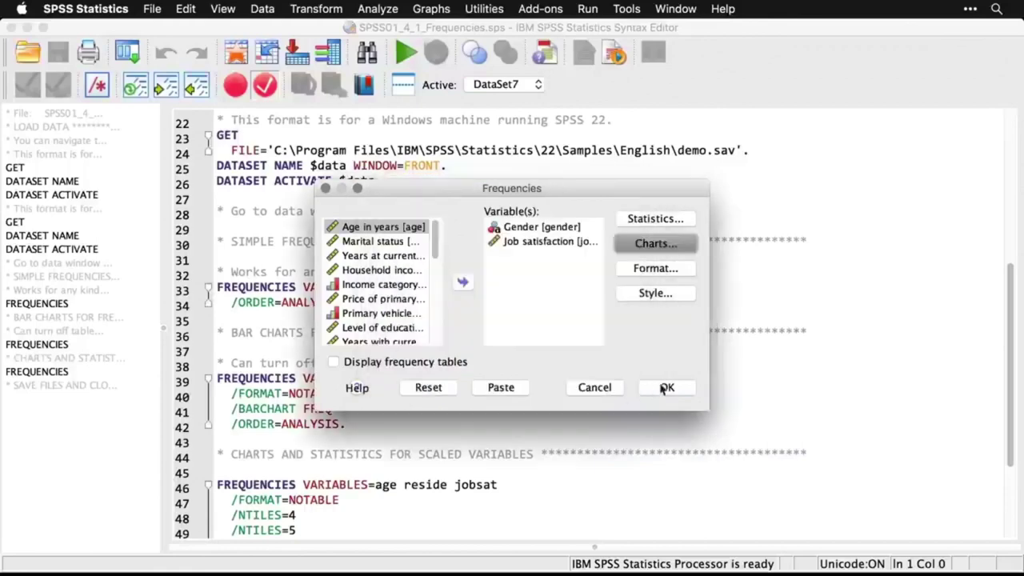
Run the Frequencies analysis and review the bar charts for Gender and Job satisfaction in the output
left_click(671, 387)
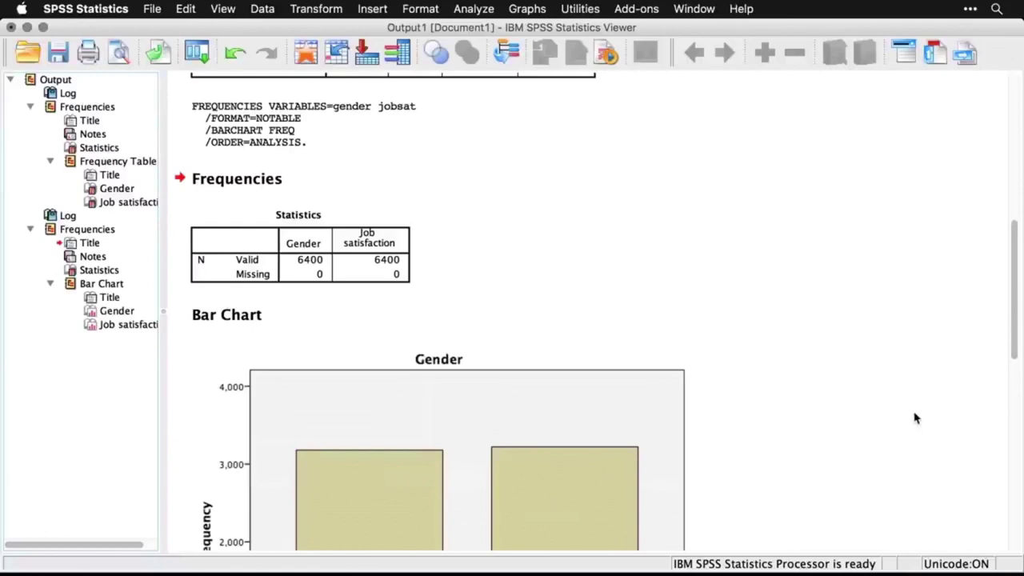
scroll(916, 418, "down", 6)
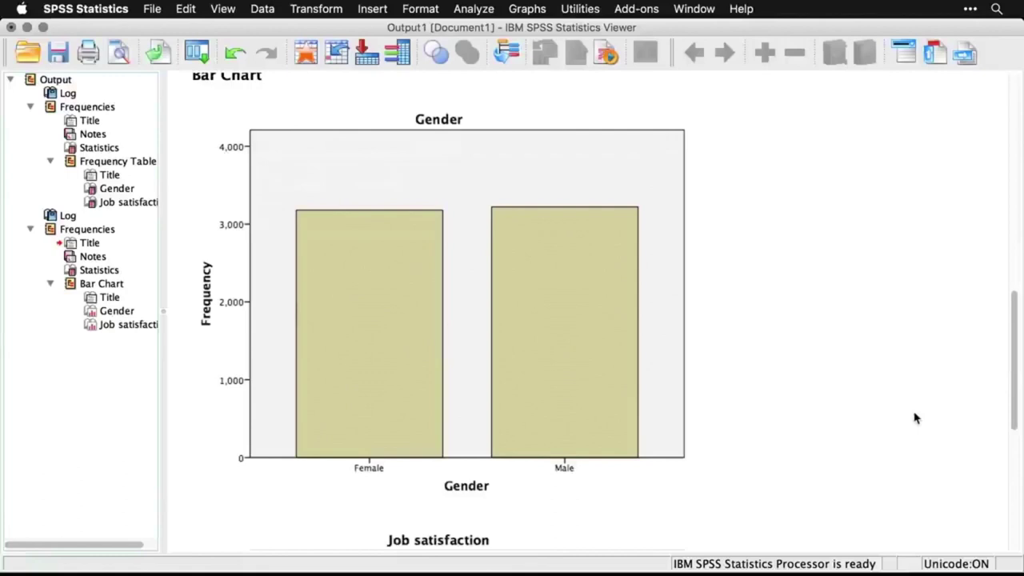
scroll(916, 417, "down", 7)
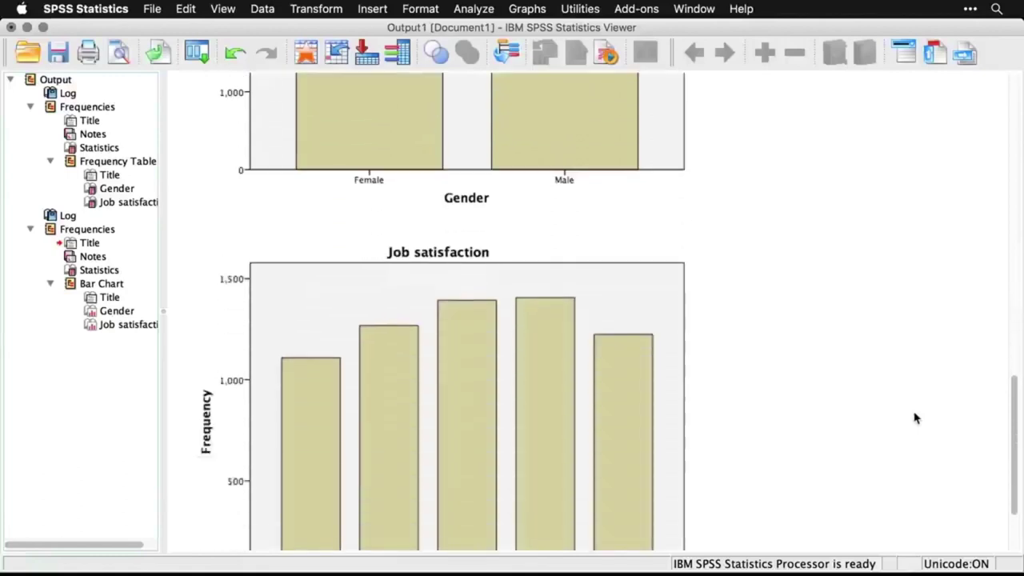
scroll(917, 418, "down", 3)
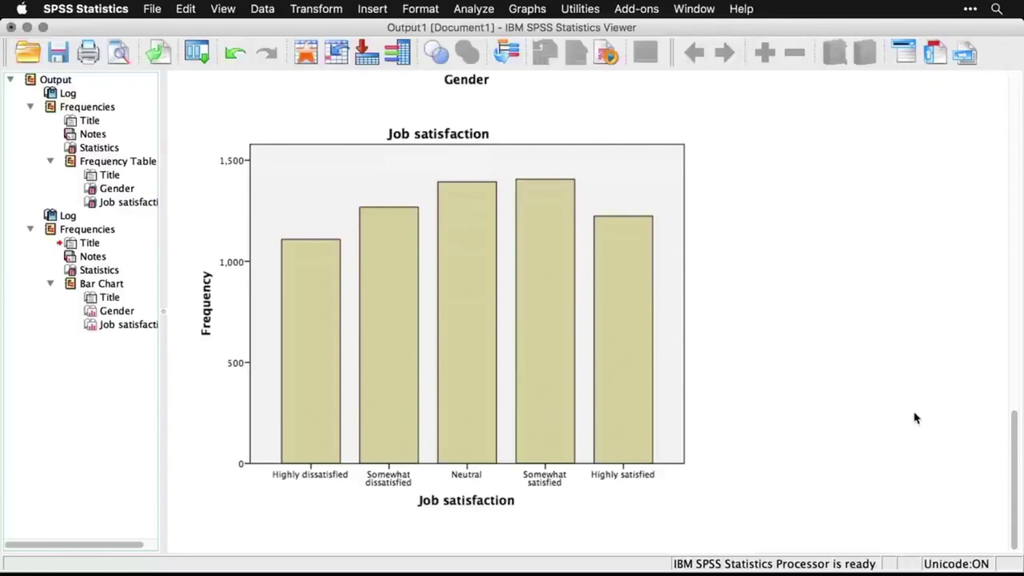
Return to the syntax window, reopen the Frequencies dialog and reset all its settings
key("super+grave")
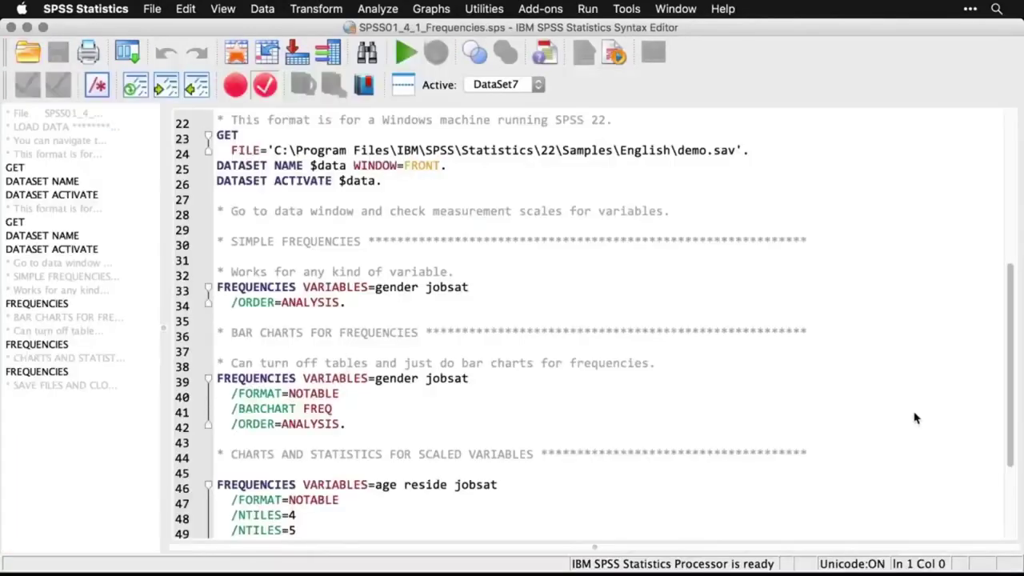
scroll(916, 418, "down", 5)
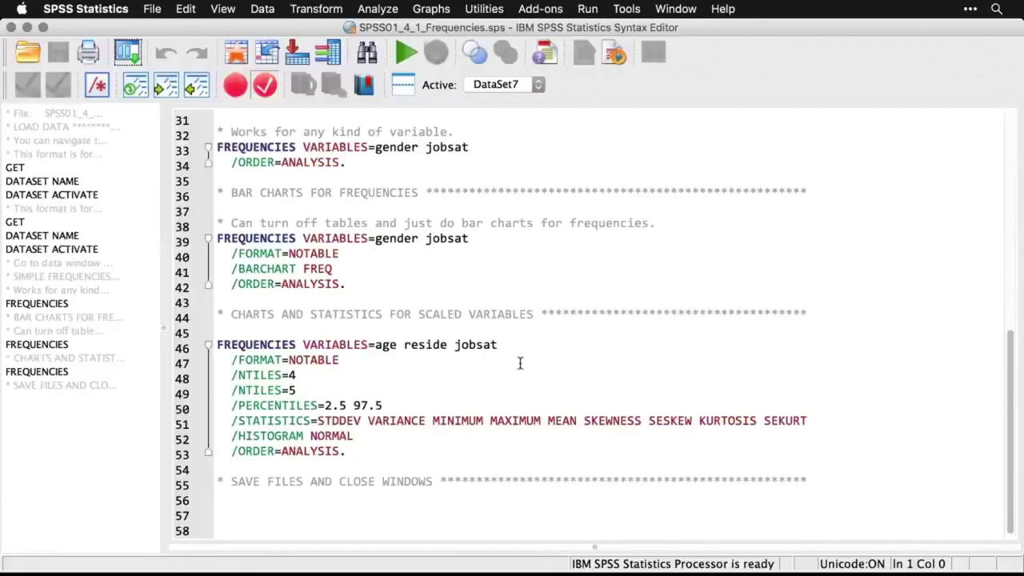
left_click(382, 8)
mouse_move(392, 43)
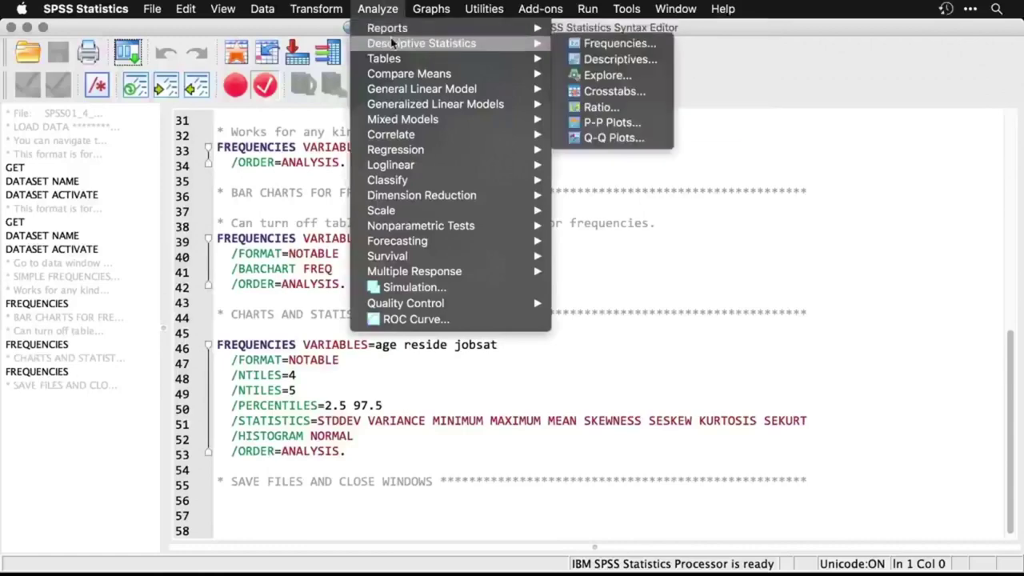
left_click(615, 46)
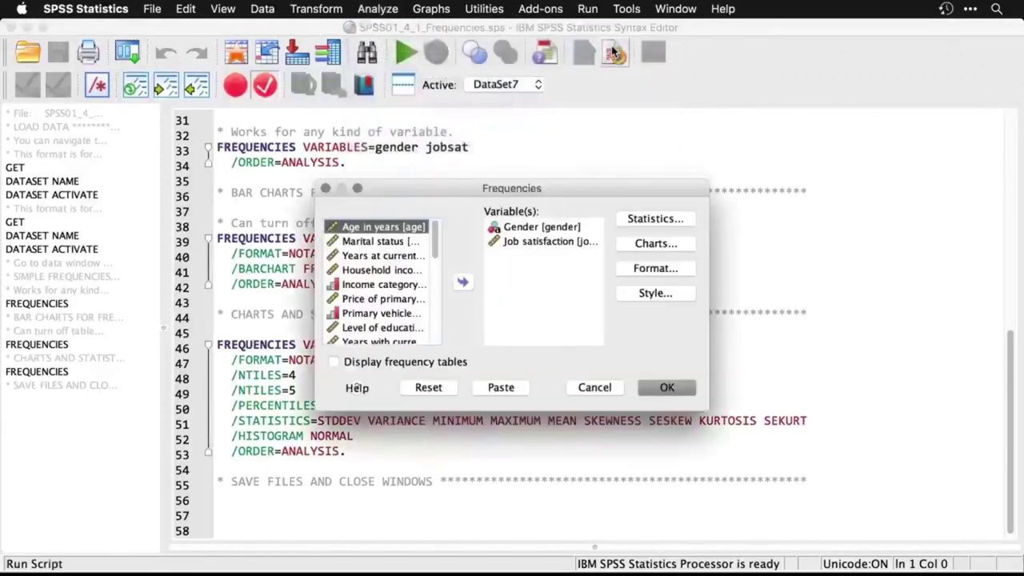
mouse_move(541, 194)
left_mouse_down()
mouse_move(831, 205)
mouse_move(549, 194)
left_mouse_up()
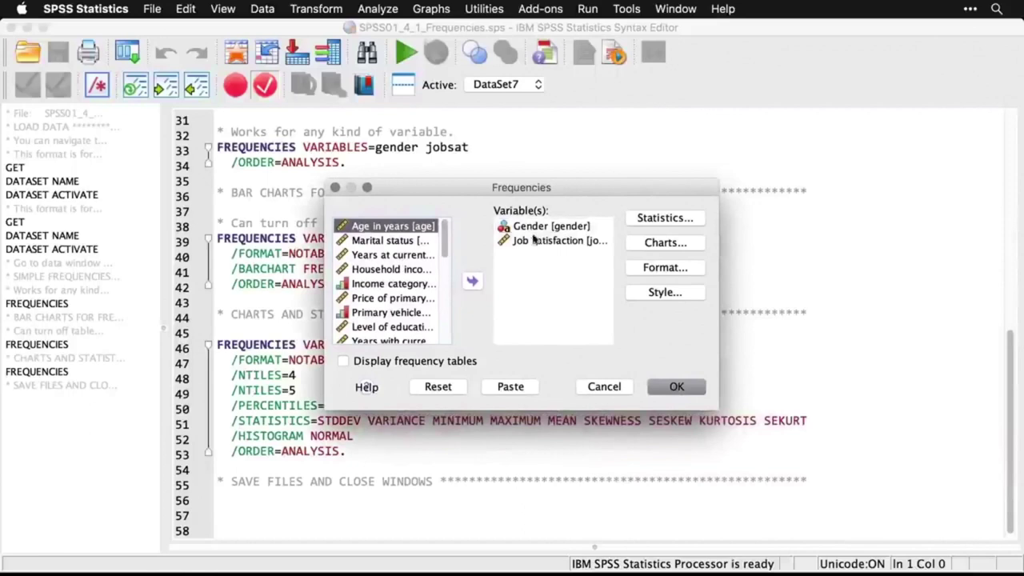
left_click(439, 387)
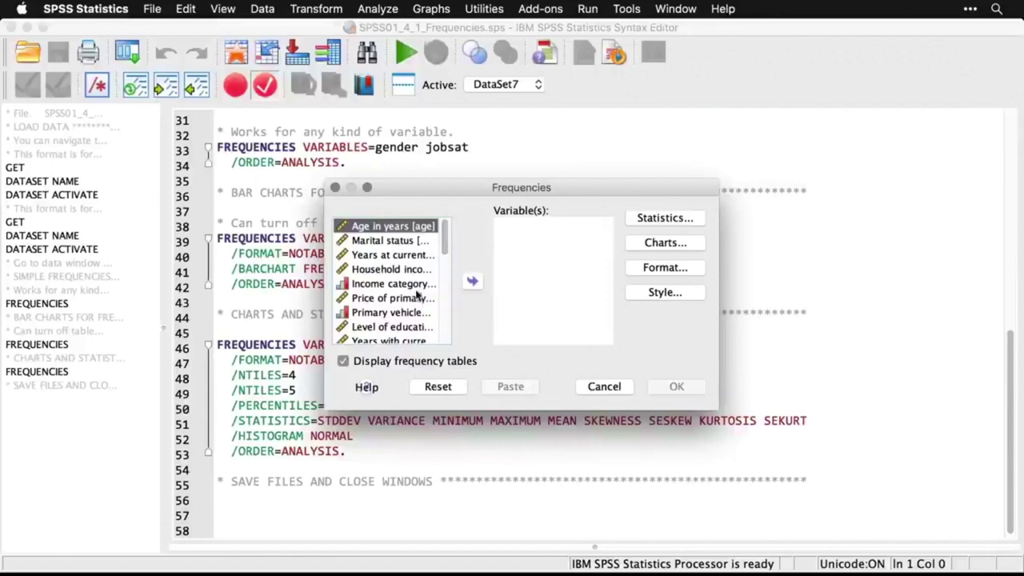
Add Age in years, Years at current address and Job satisfaction as the variables of the Frequencies analysis
double_click(404, 229)
left_click_drag(447, 188, 475, 186)
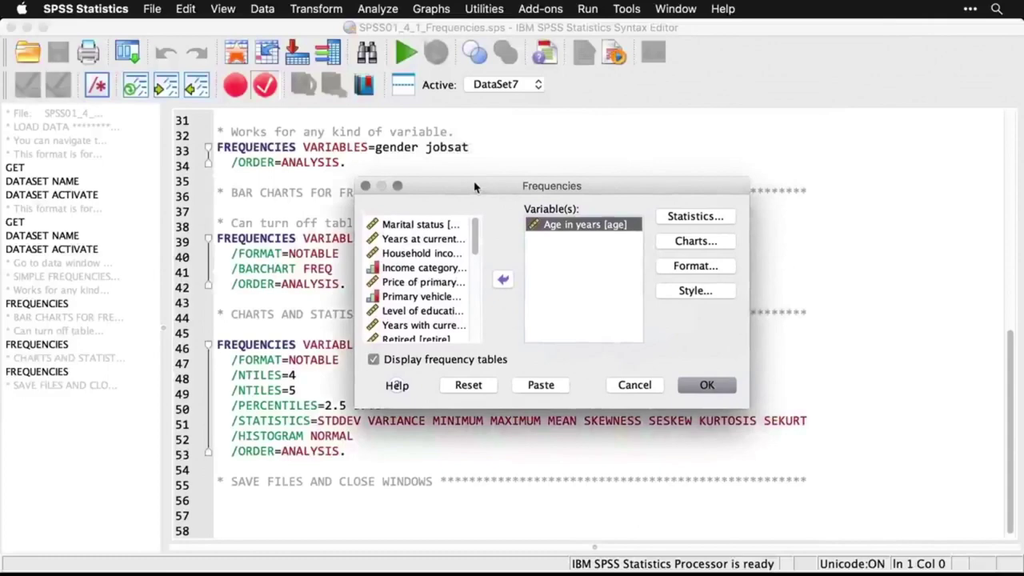
left_click(435, 240)
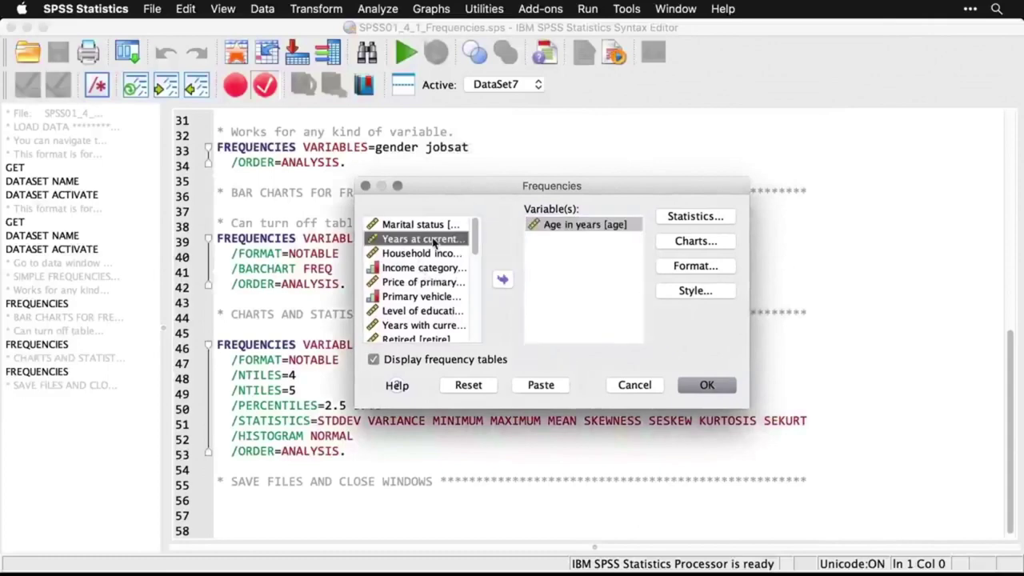
left_click(502, 279)
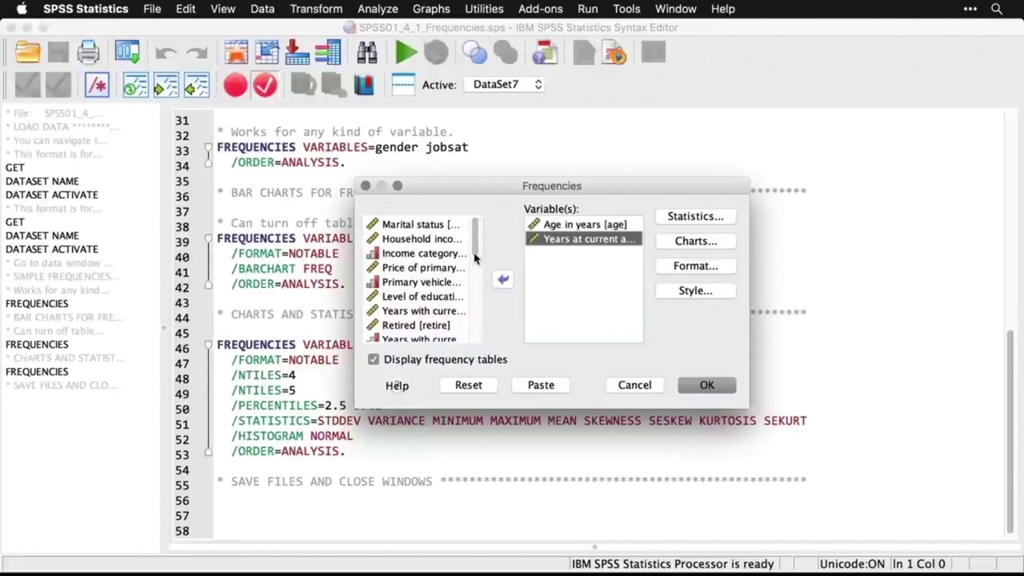
scroll(474, 258, "down", 4)
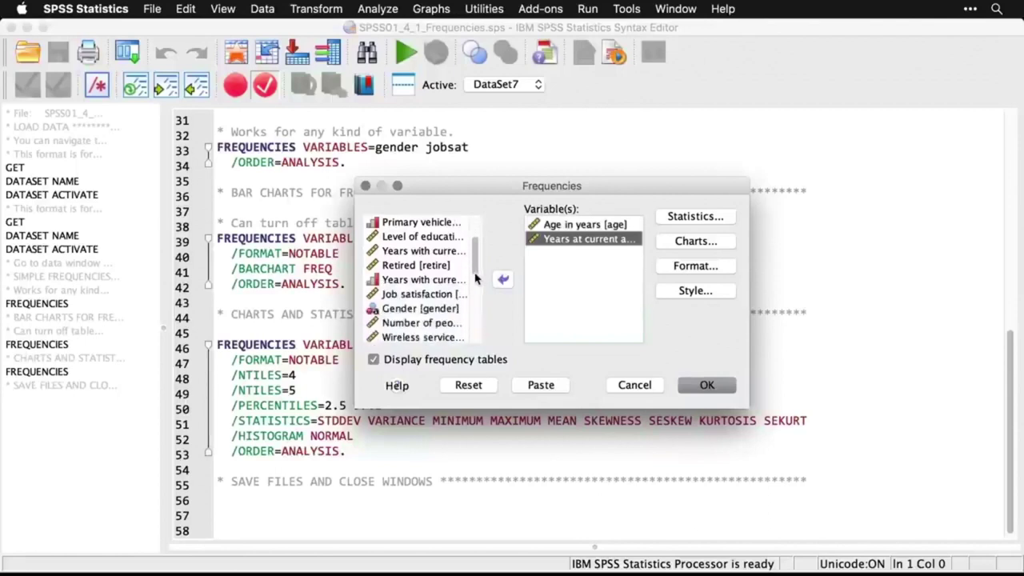
left_click(449, 294)
left_click(504, 280)
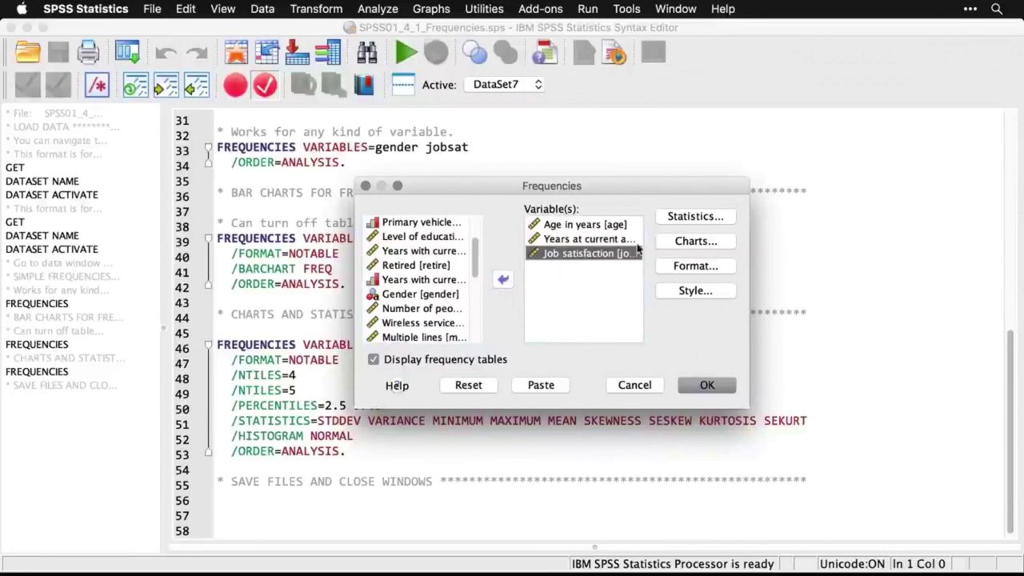
In the Frequencies statistics, include the mean, quartiles, minimum and maximum
left_click(695, 217)
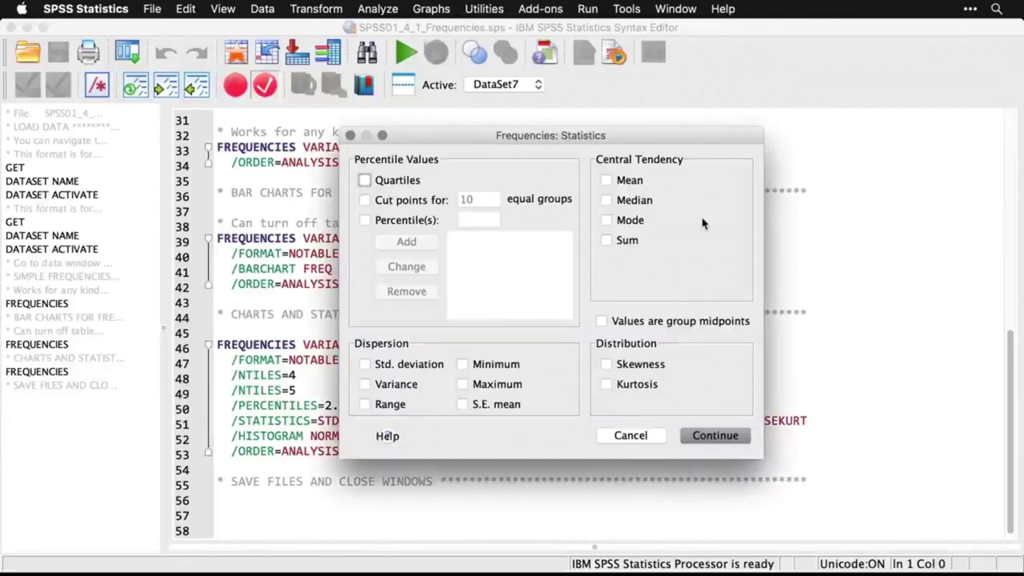
left_click(607, 181)
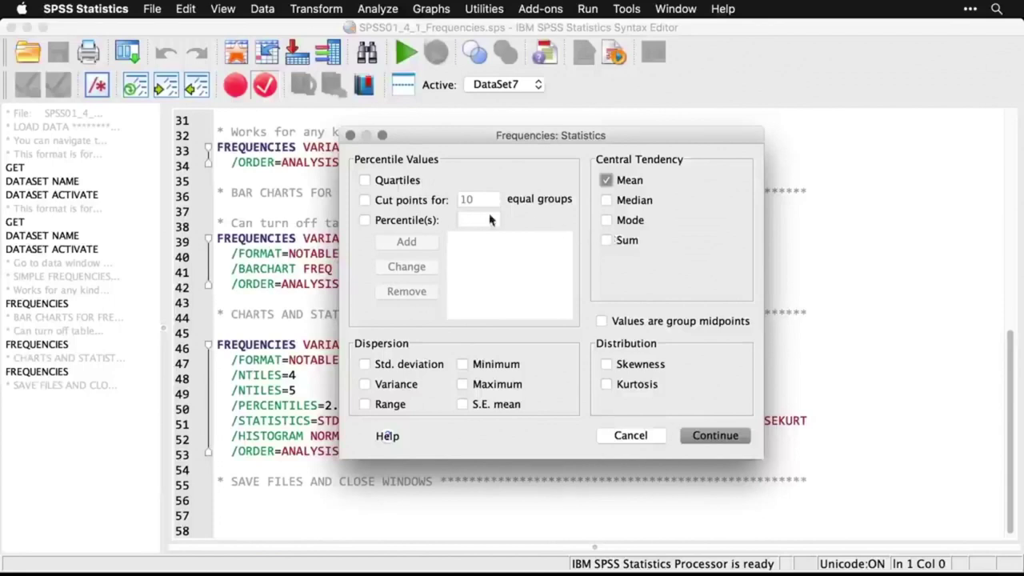
left_click(366, 181)
left_click(463, 365)
left_click(464, 385)
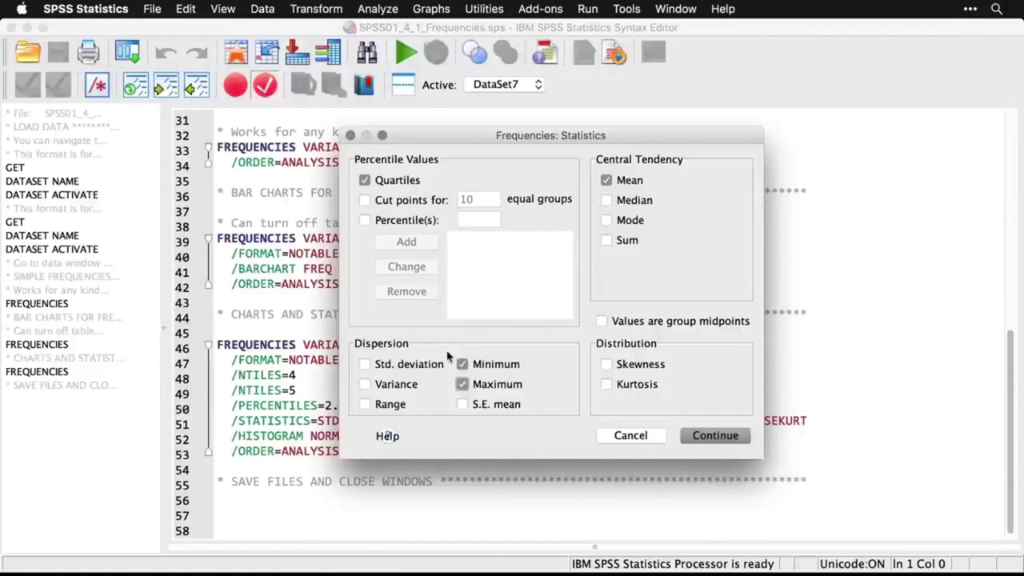
Enable percentile cut points and set them for 5 equal groups
left_click(364, 201)
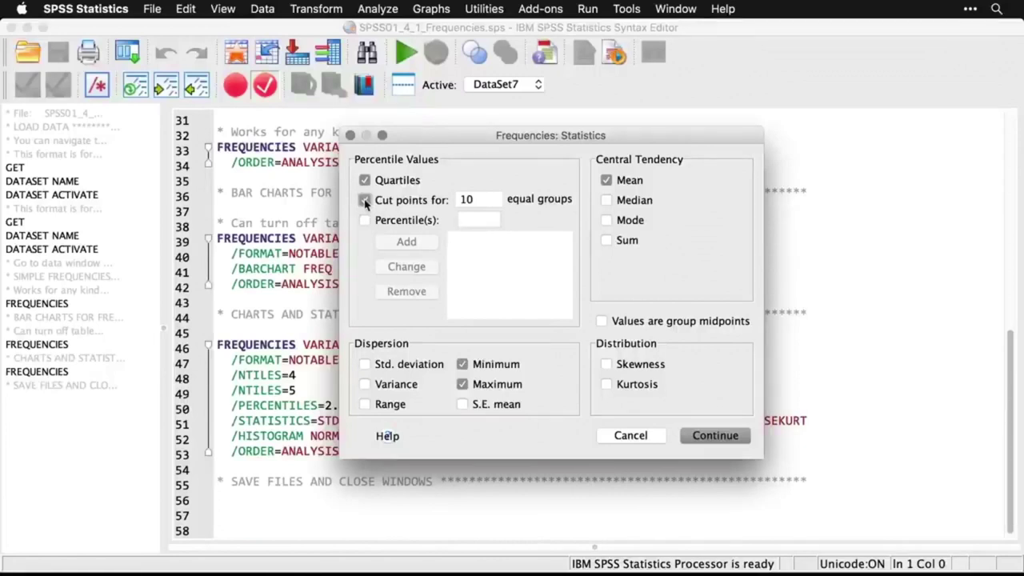
left_click(494, 202)
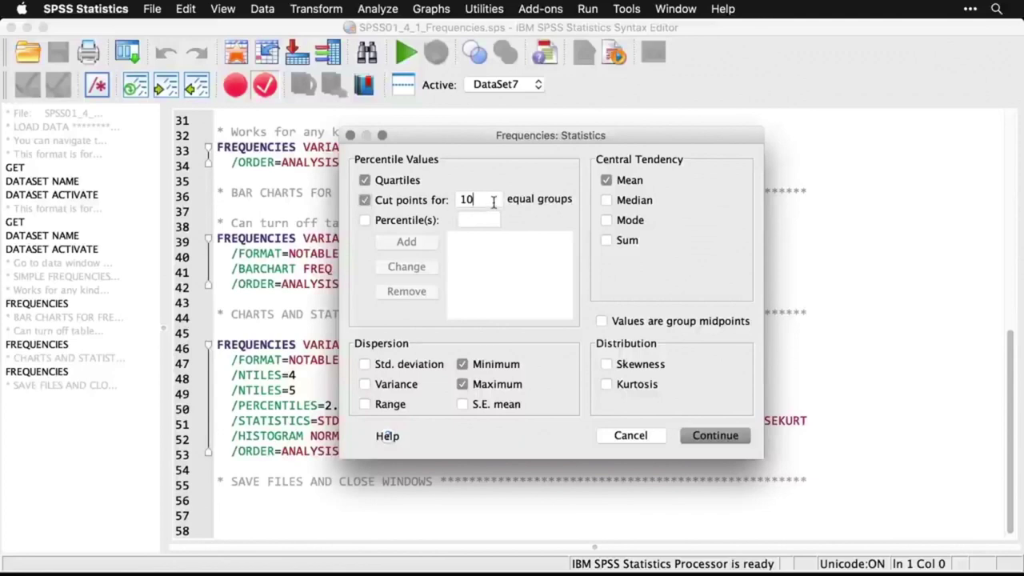
key("BackSpace")
key("BackSpace")
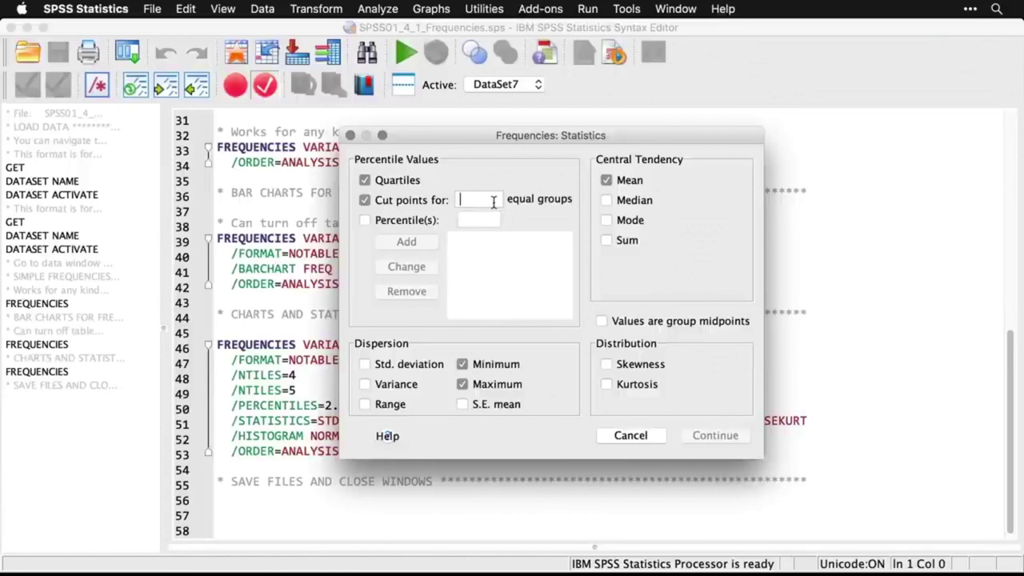
type("5")
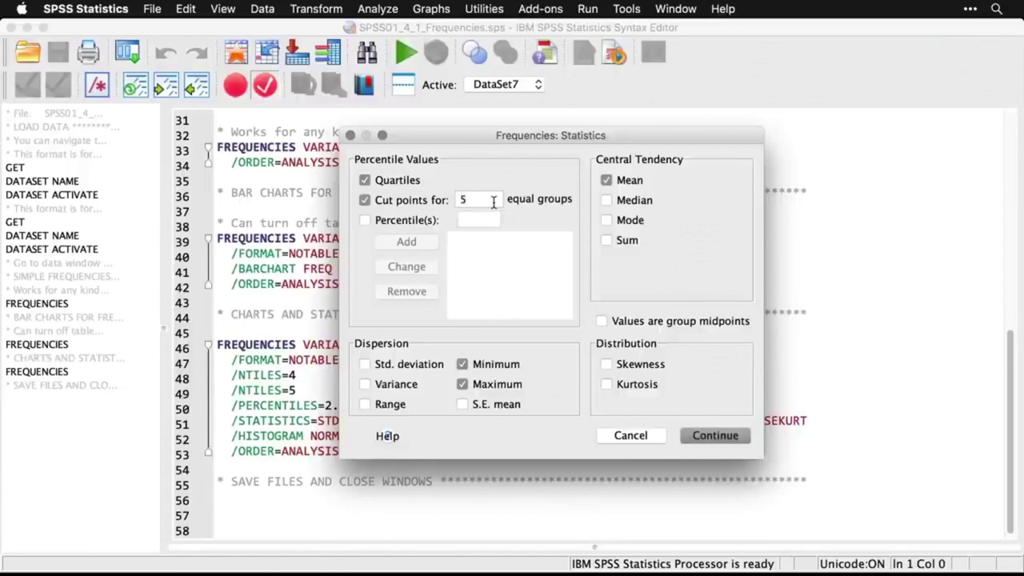
Enable custom percentiles and add 2.5 and 97.5 to the list
left_click(365, 221)
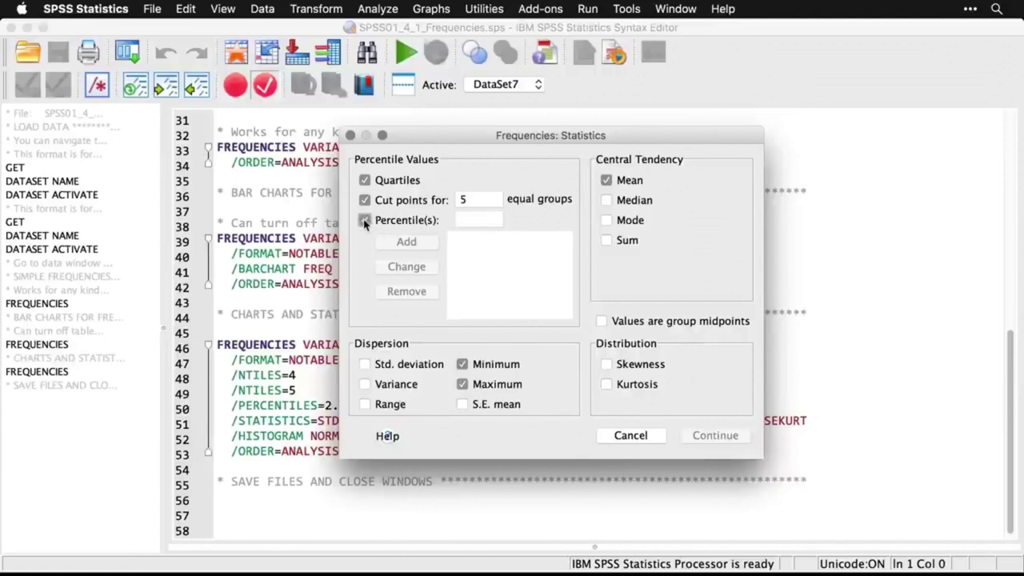
left_click(475, 216)
type("2.5")
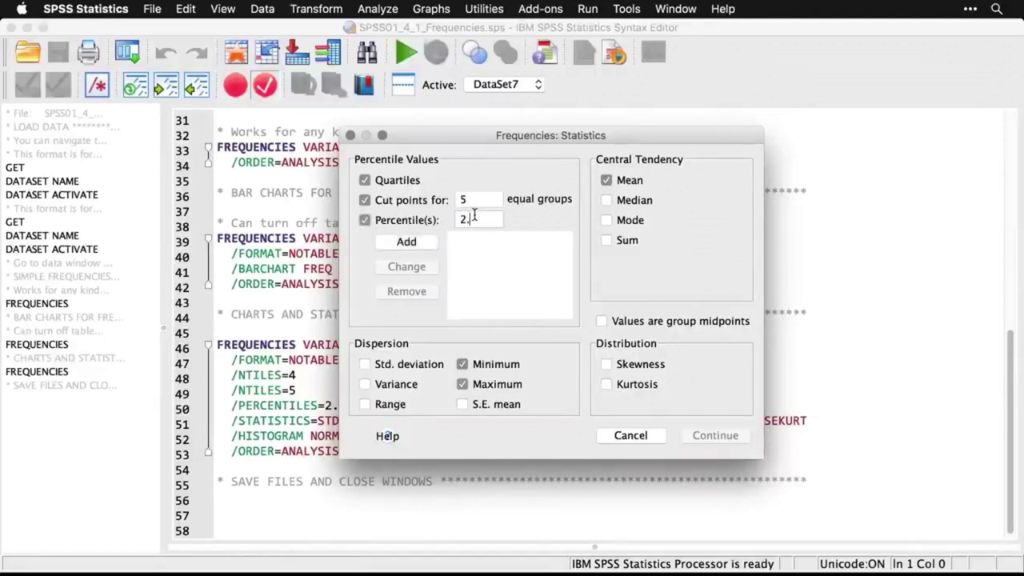
left_click(423, 243)
left_click(487, 223)
type("97.5")
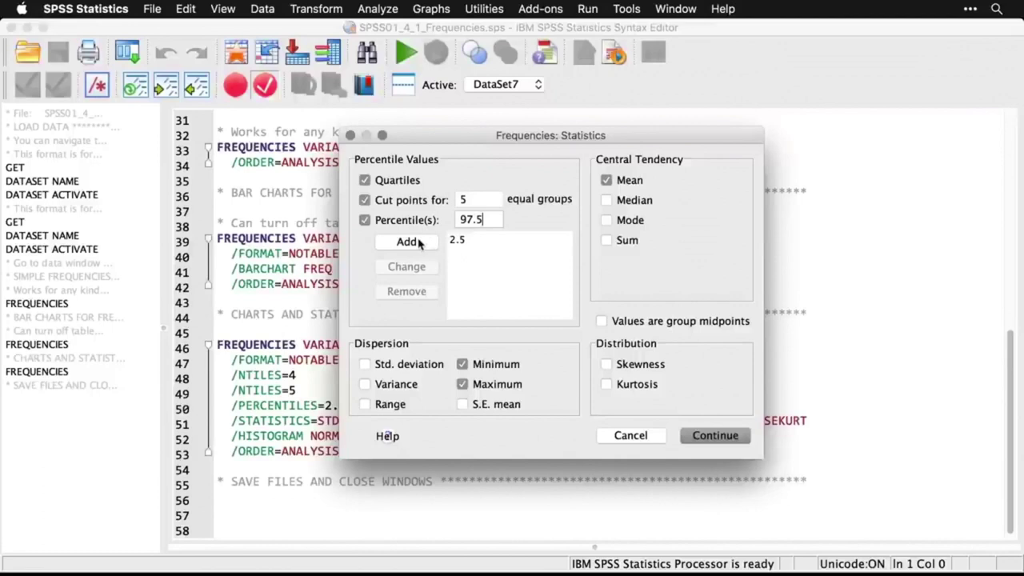
left_click(419, 242)
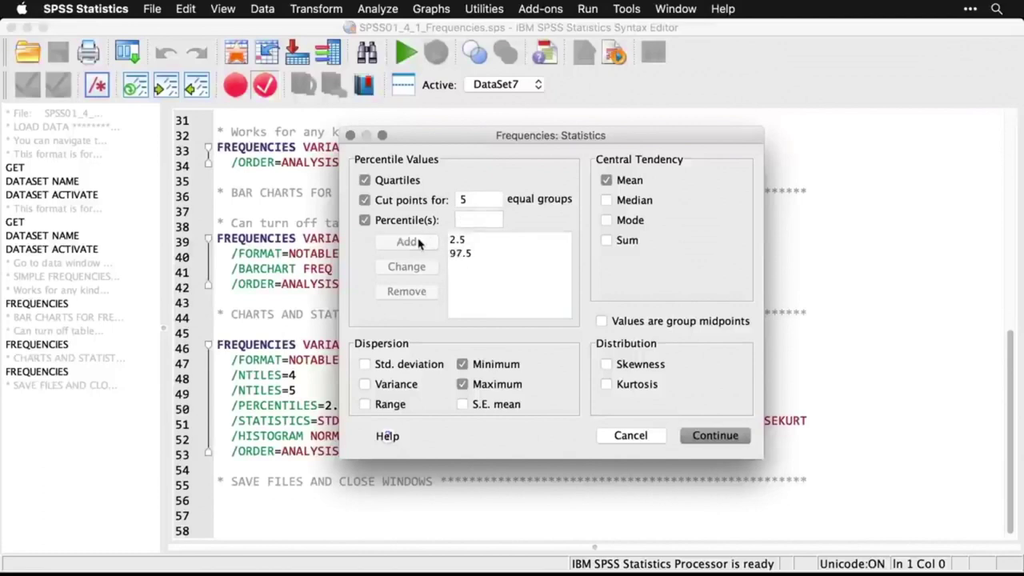
Include standard deviation, variance, skewness and kurtosis, and accept the statistics settings
left_click(365, 364)
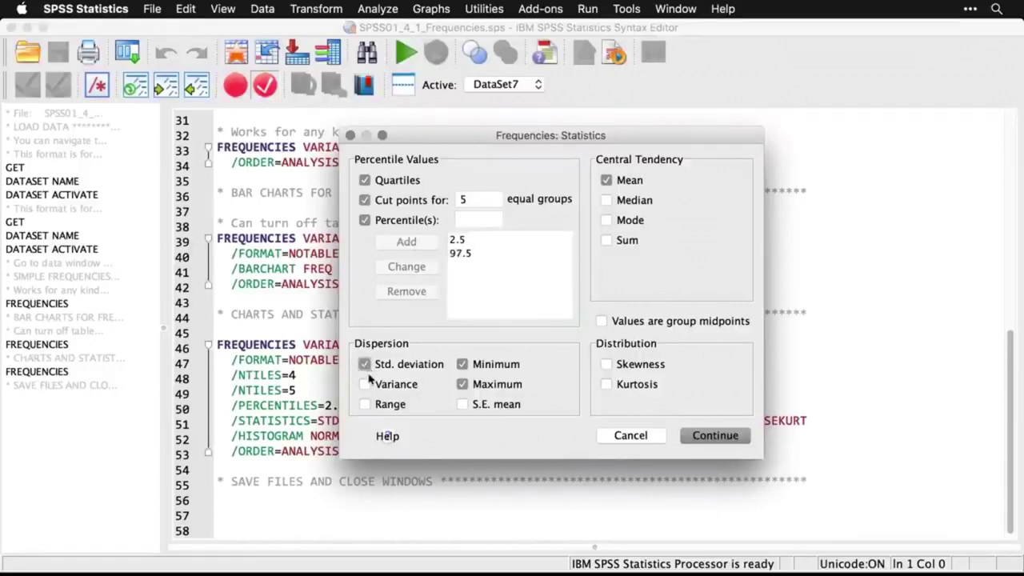
left_click(365, 384)
left_click_drag(485, 142, 520, 88)
left_click(640, 311)
left_click(644, 333)
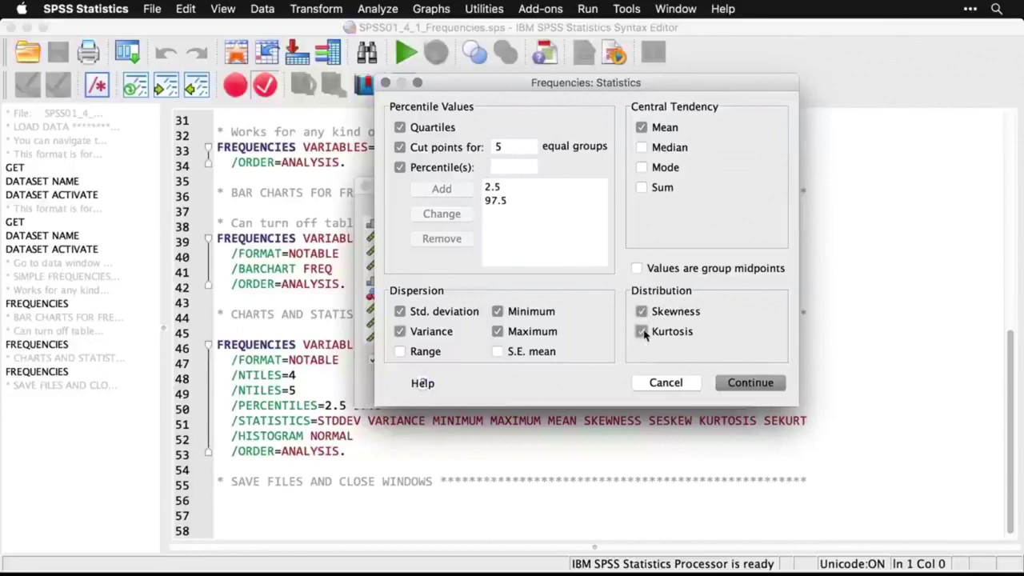
left_click(758, 386)
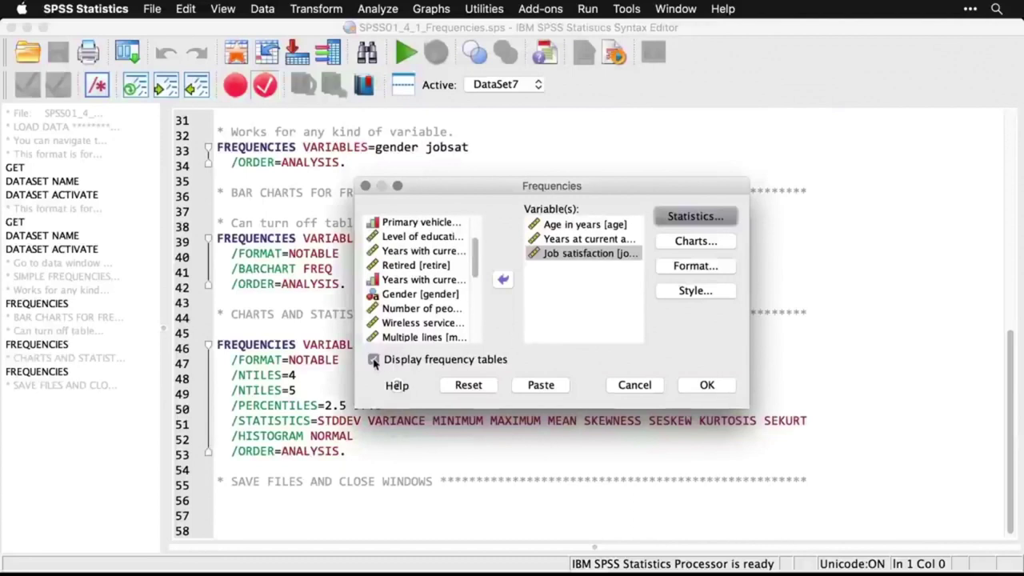
Turn off the display of frequency tables and set the chart type to histograms with a normal curve
left_click(373, 360)
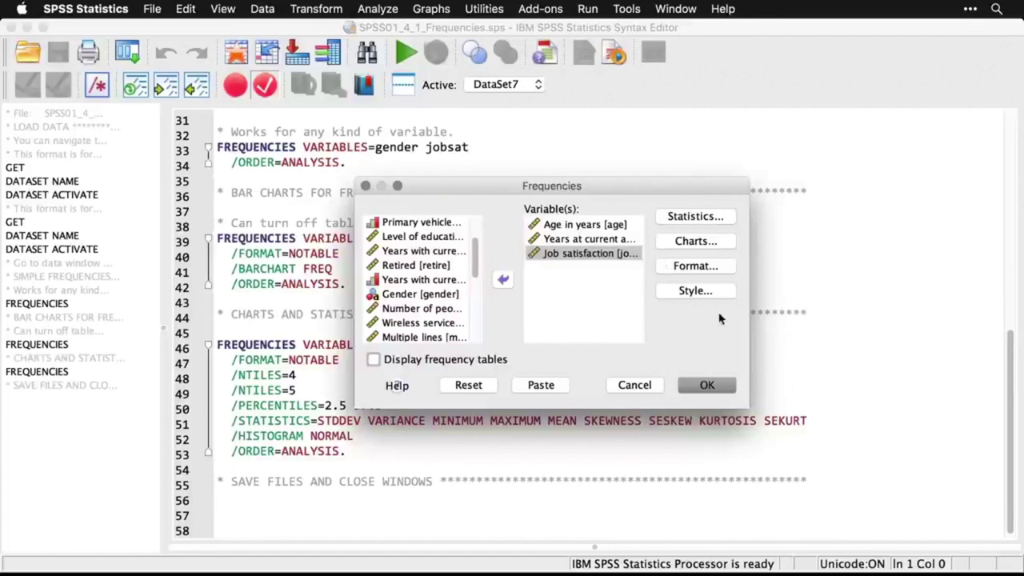
left_click(696, 241)
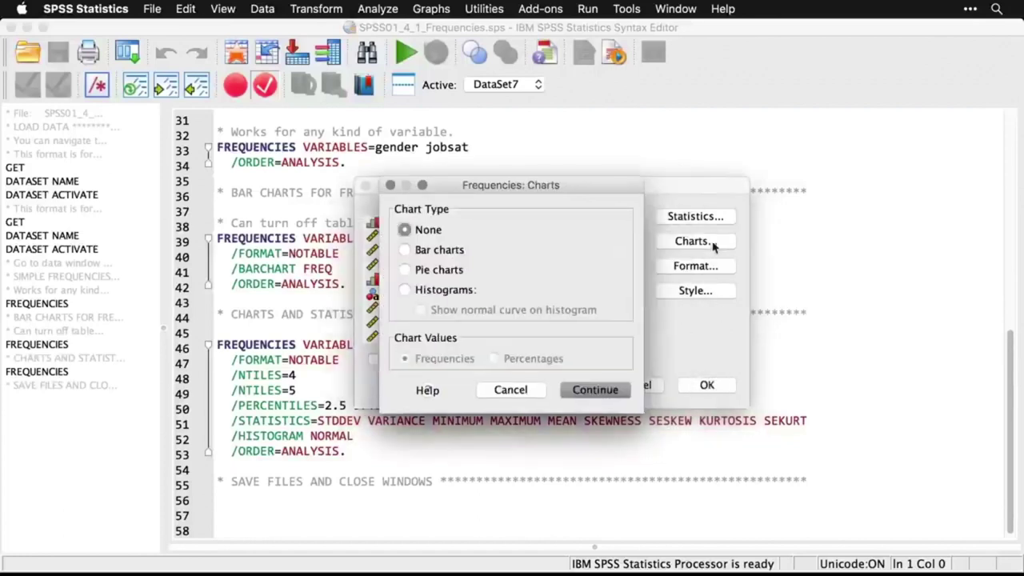
left_click(406, 290)
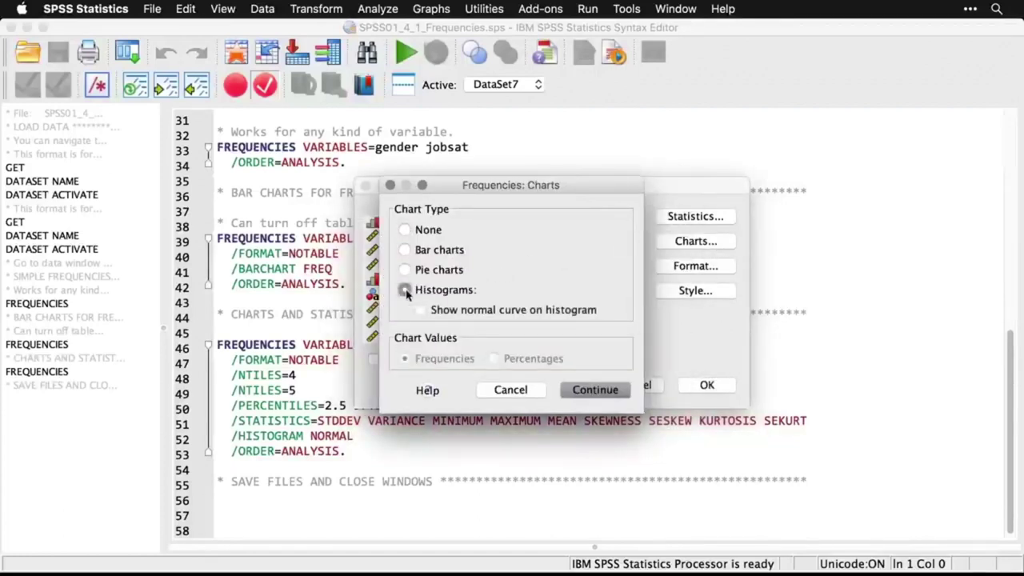
left_click(422, 311)
left_click(592, 390)
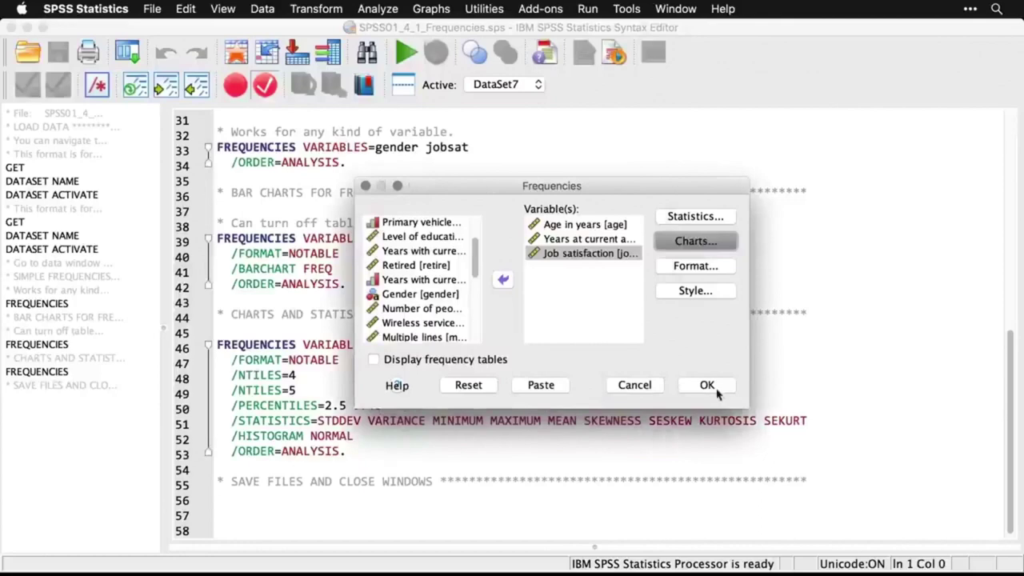
Run the Frequencies analysis for the three scaled variables and select the resulting Statistics table in the output
left_click(705, 387)
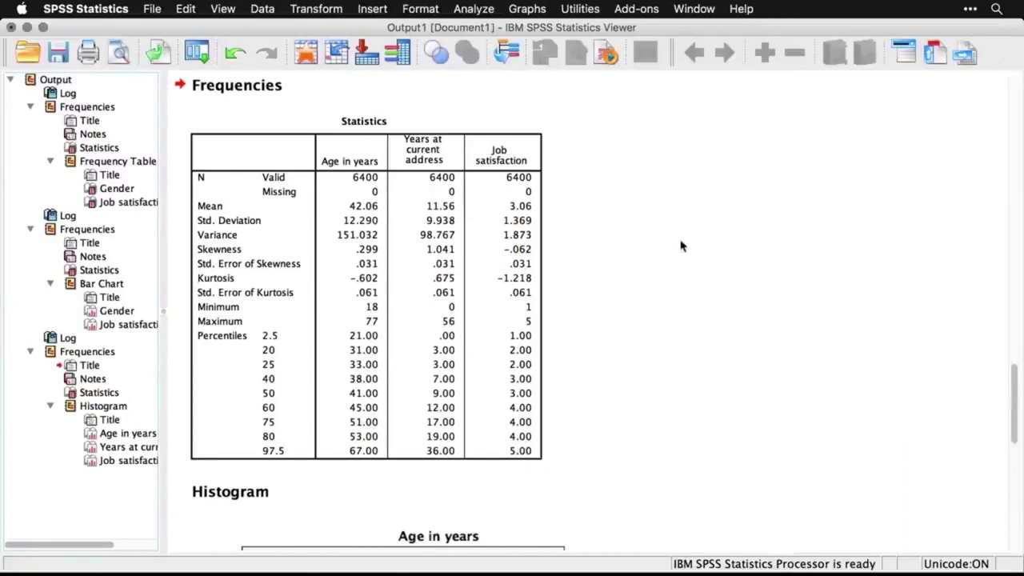
left_click(472, 202)
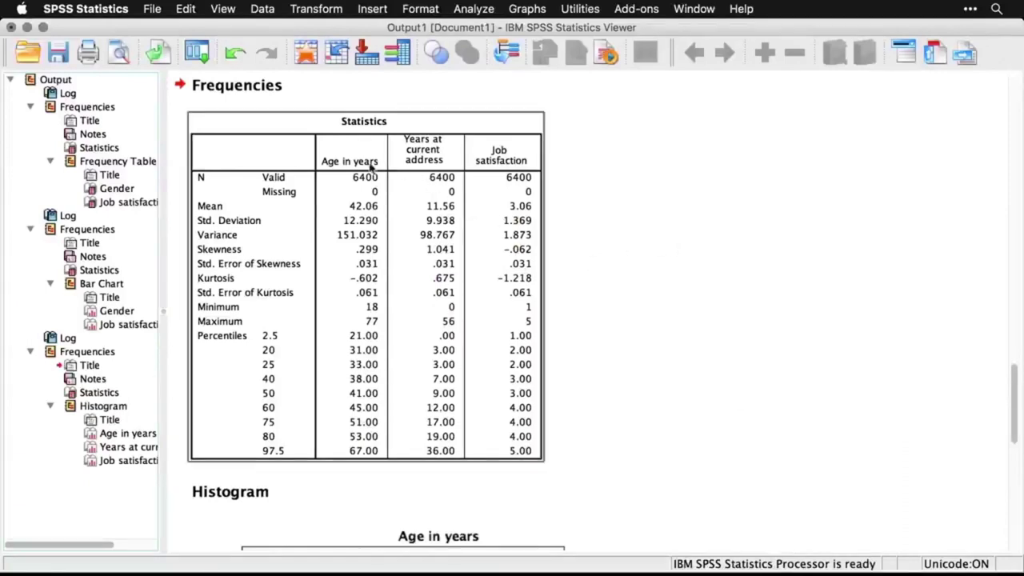
Review the Statistics table with its percentiles and the histograms with normal curves for age, years at current address and job satisfaction
left_click(560, 194)
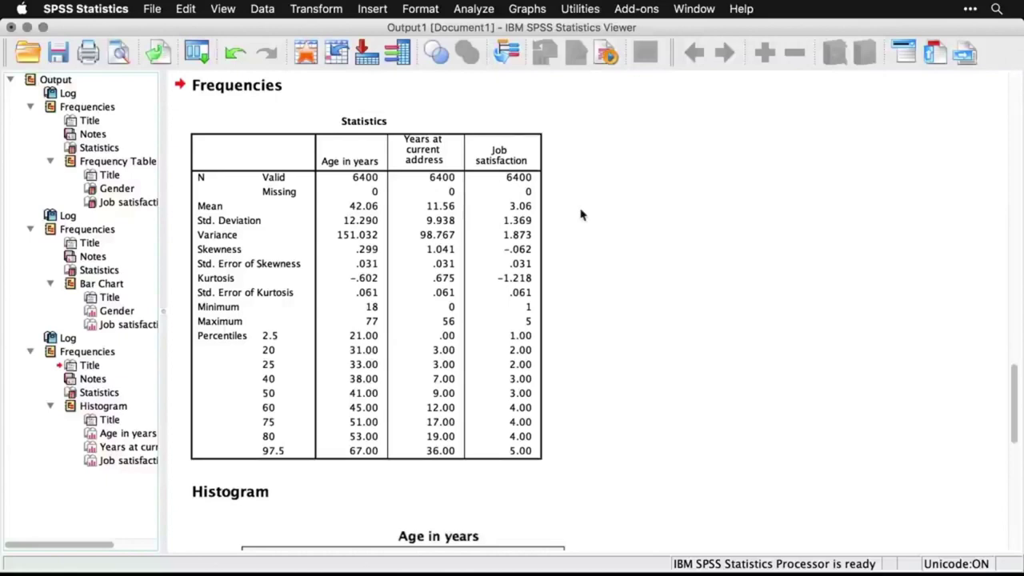
left_click(530, 341)
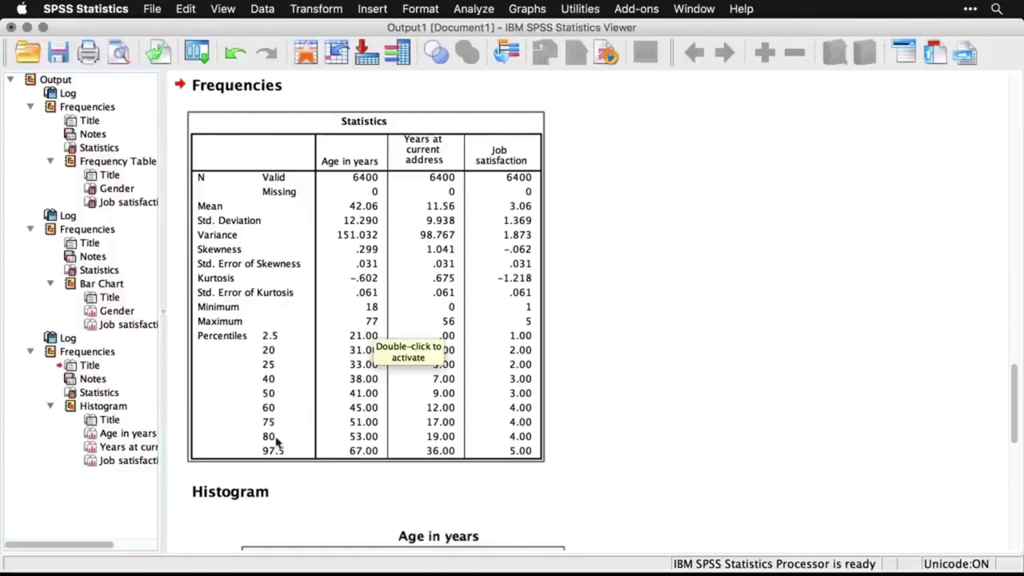
left_click(288, 473)
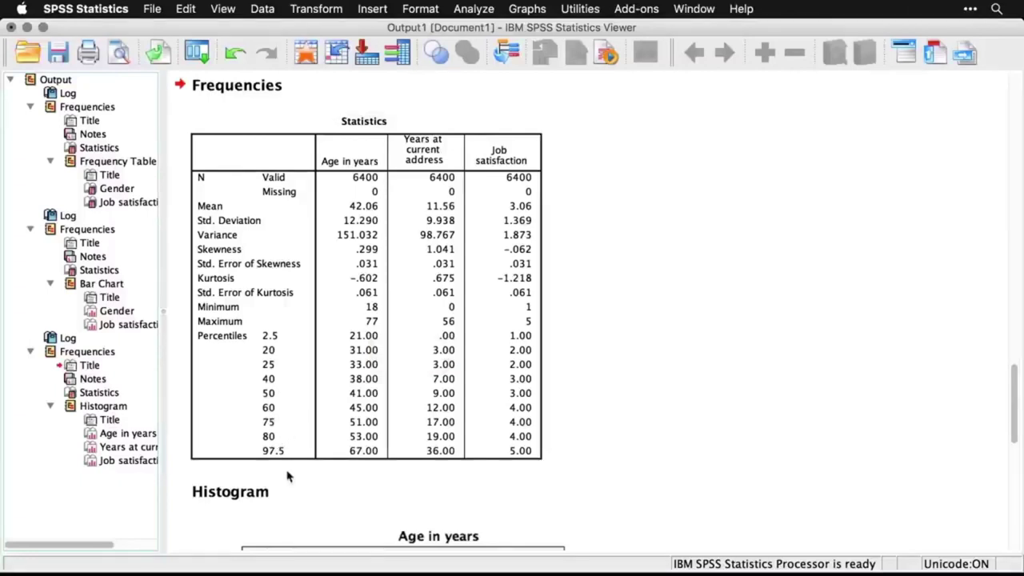
left_click(282, 394)
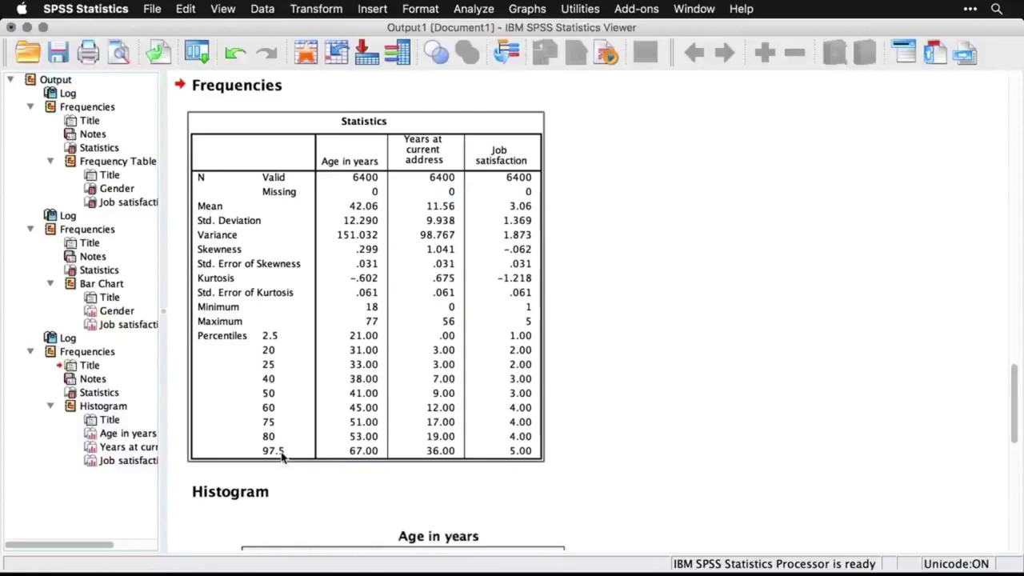
scroll(713, 481, "down", 5)
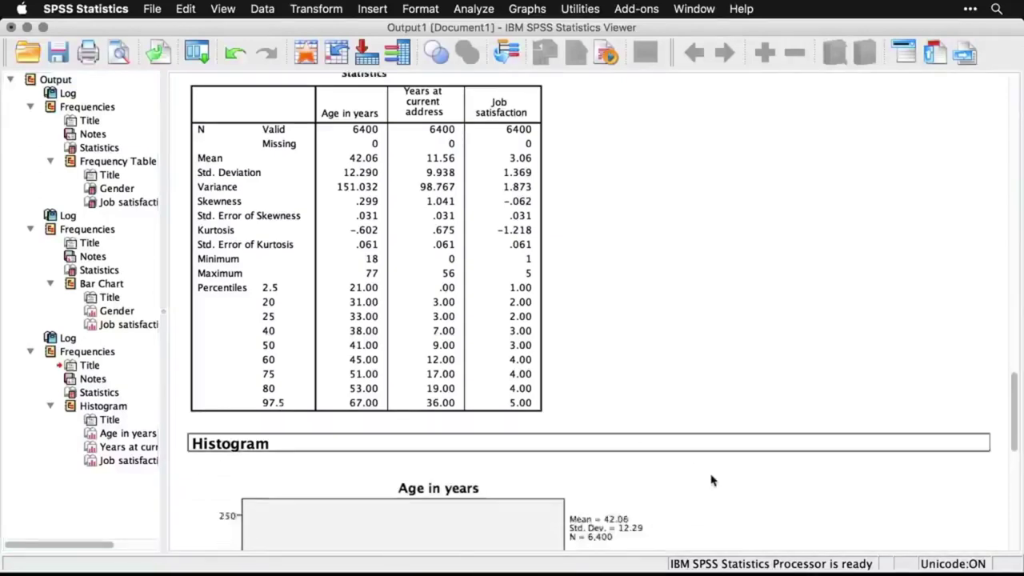
scroll(713, 480, "down", 8)
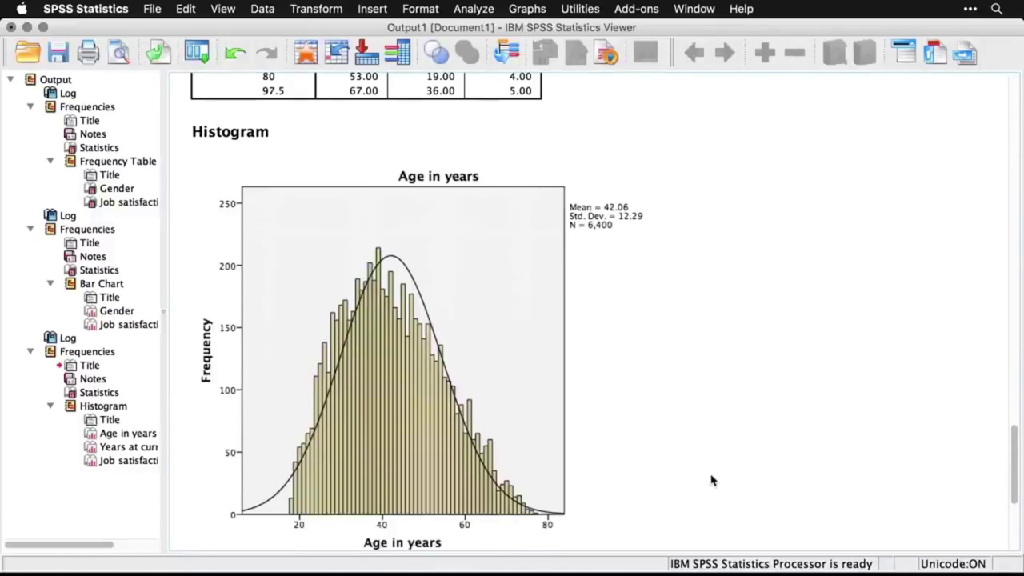
scroll(712, 480, "down", 10)
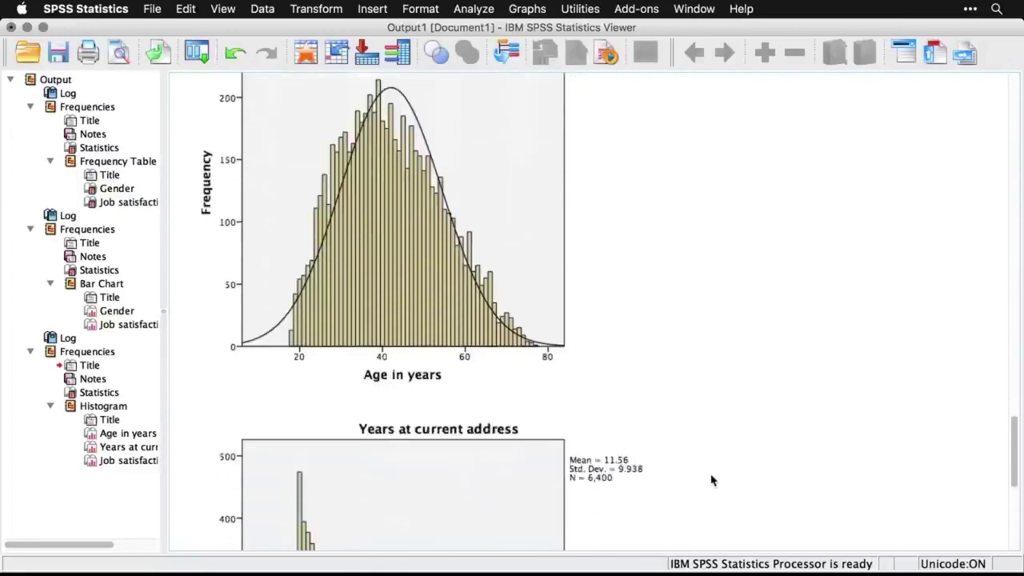
scroll(712, 480, "down", 2)
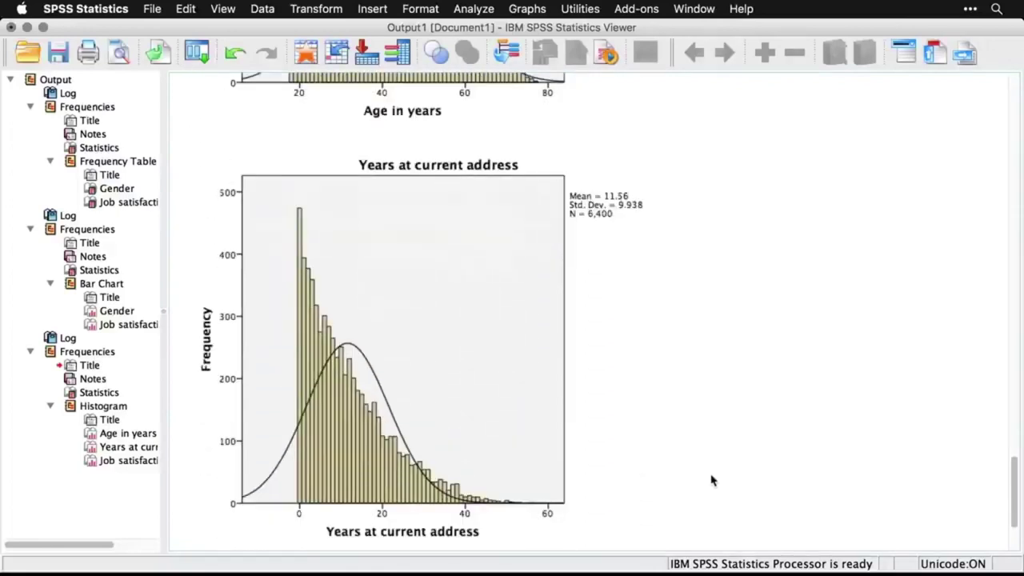
scroll(713, 480, "down", 10)
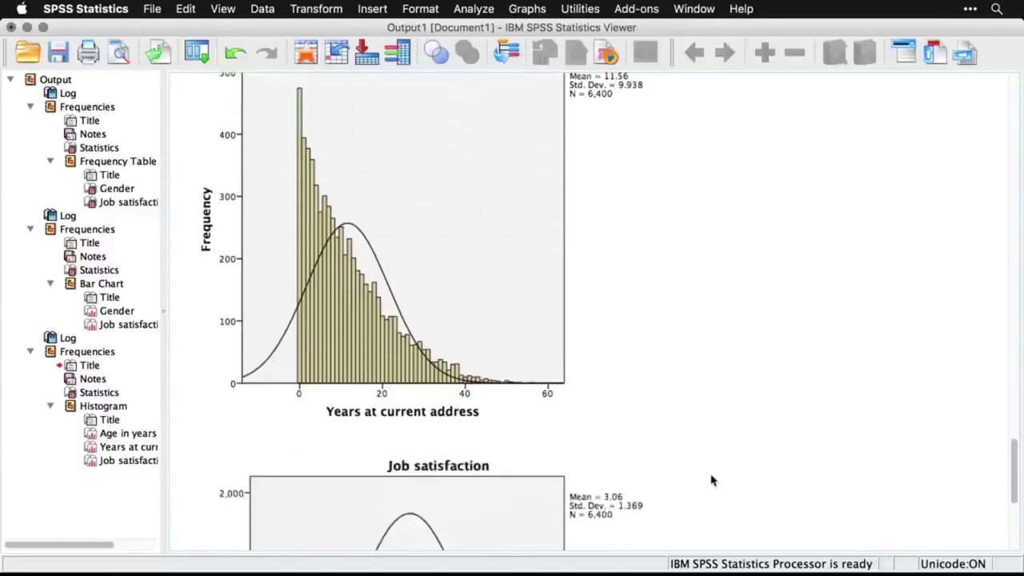
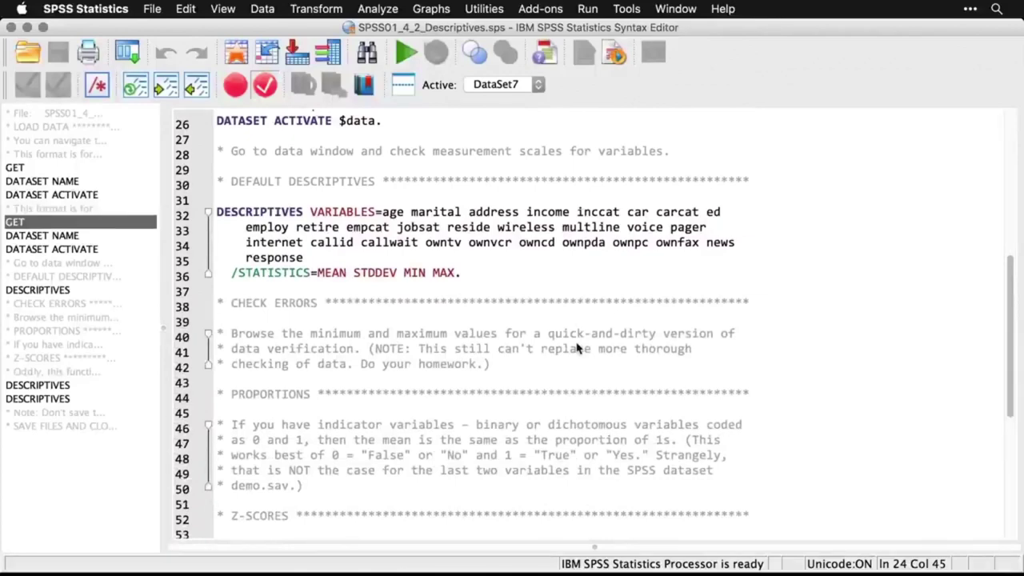
Run a Descriptives analysis on all available variables with the default options
left_click(383, 8)
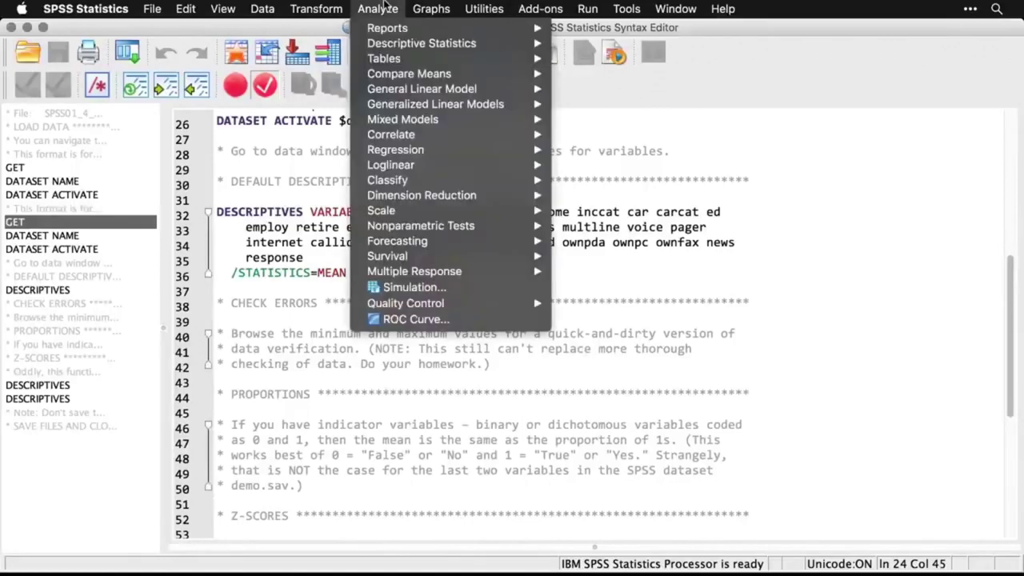
mouse_move(392, 42)
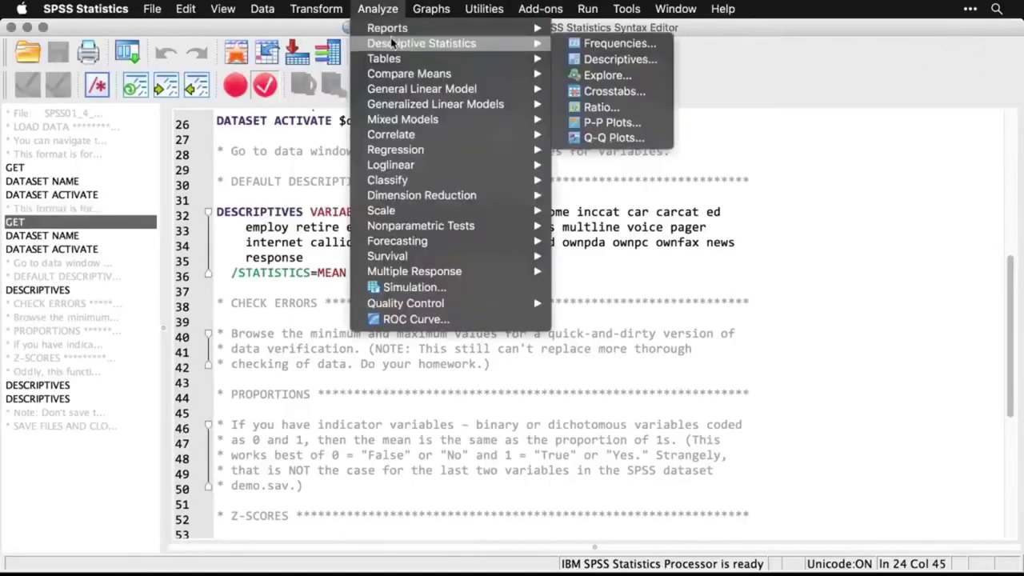
left_click(656, 62)
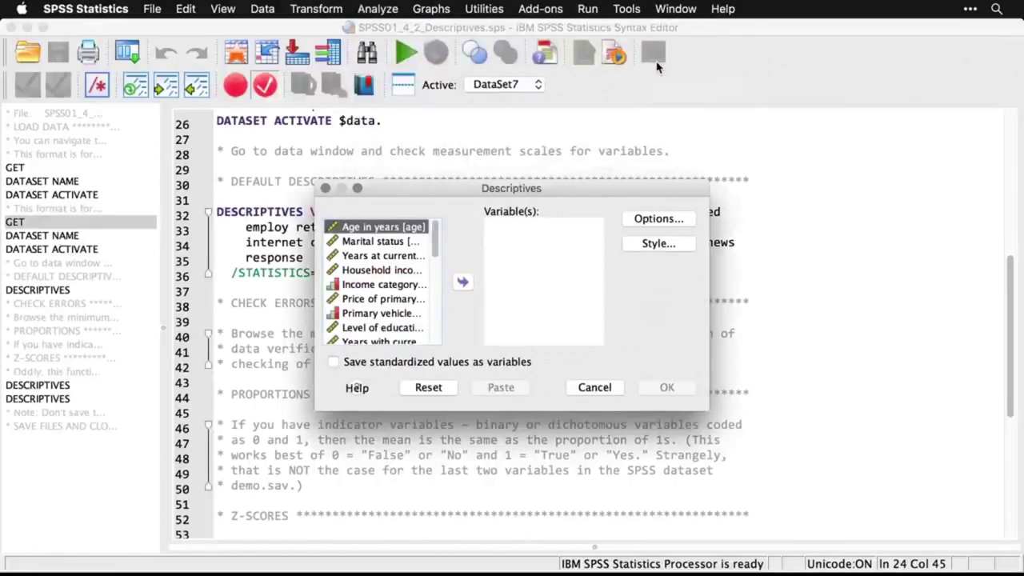
left_click(436, 340)
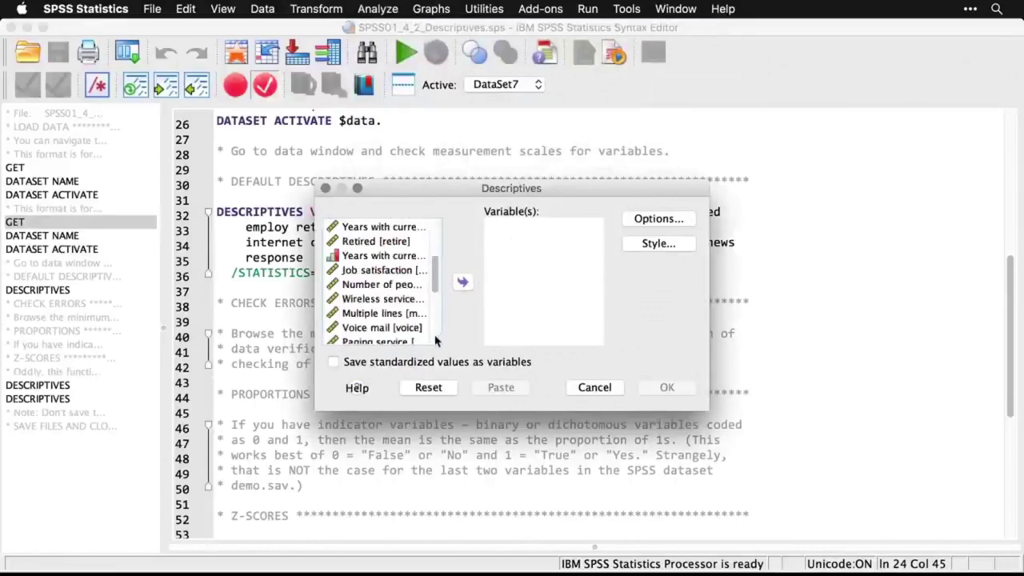
left_click(436, 340)
scroll(436, 340, "down", 3)
left_click(385, 323)
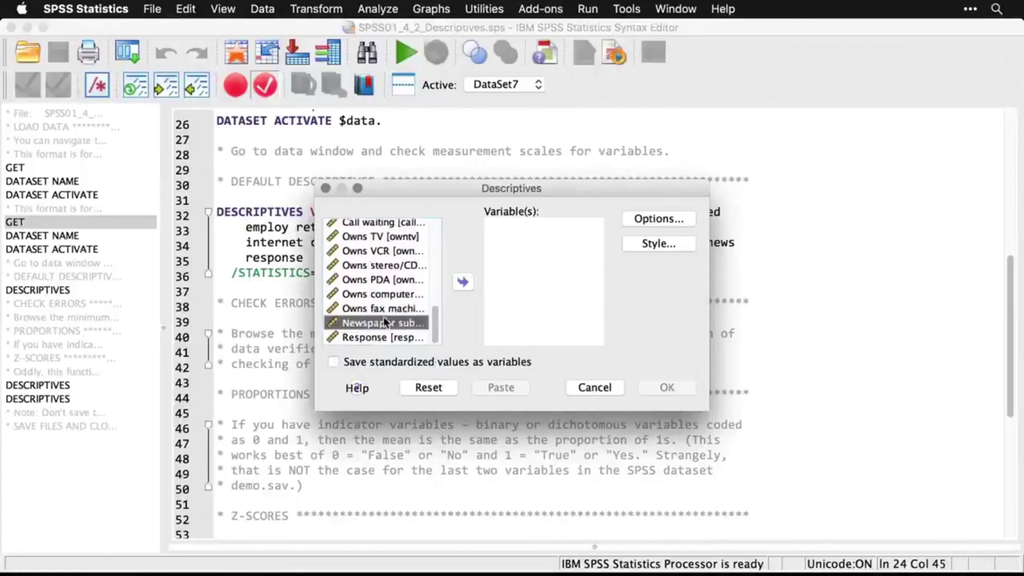
key("super+a")
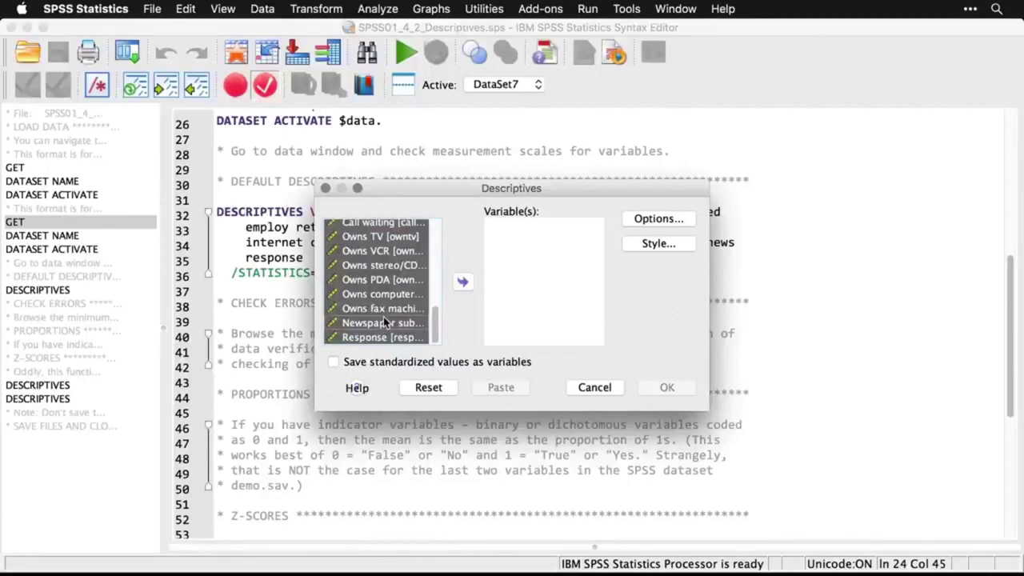
left_click(463, 282)
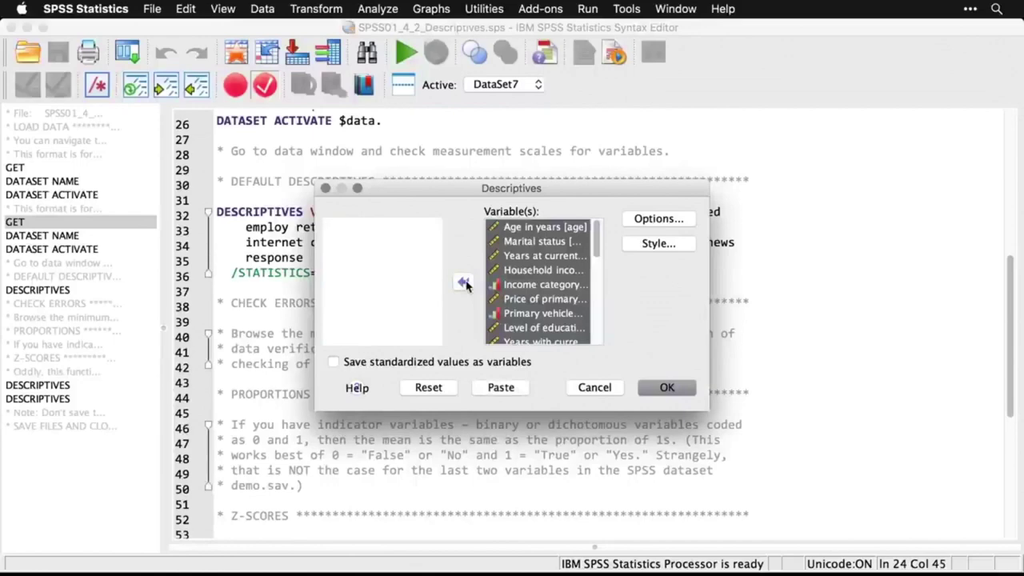
left_click(670, 392)
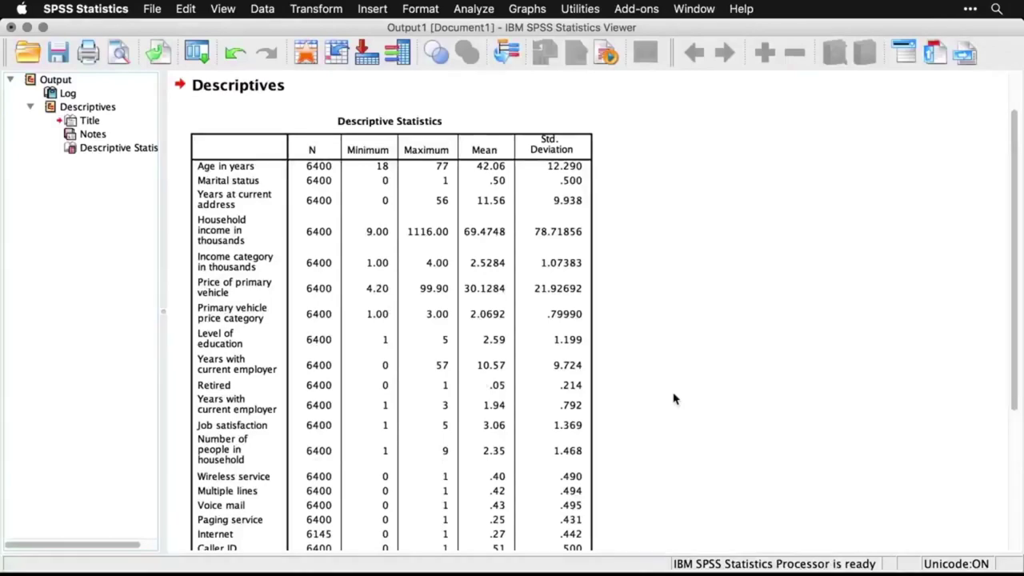
Examine the Descriptive Statistics table, checking each variable's N, minimum, maximum, mean and standard deviation
scroll(674, 398, "down", 5)
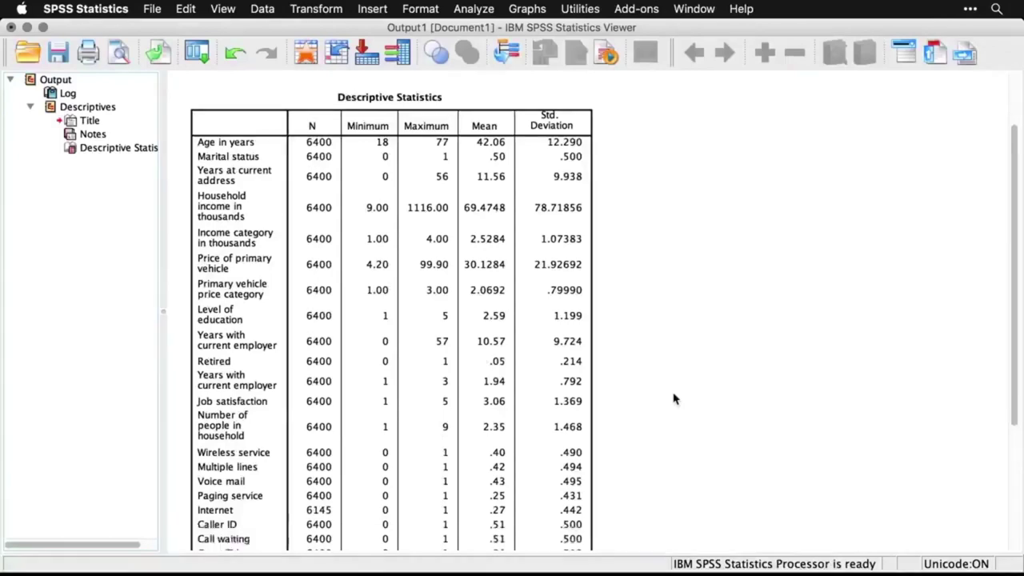
scroll(673, 399, "up", 4)
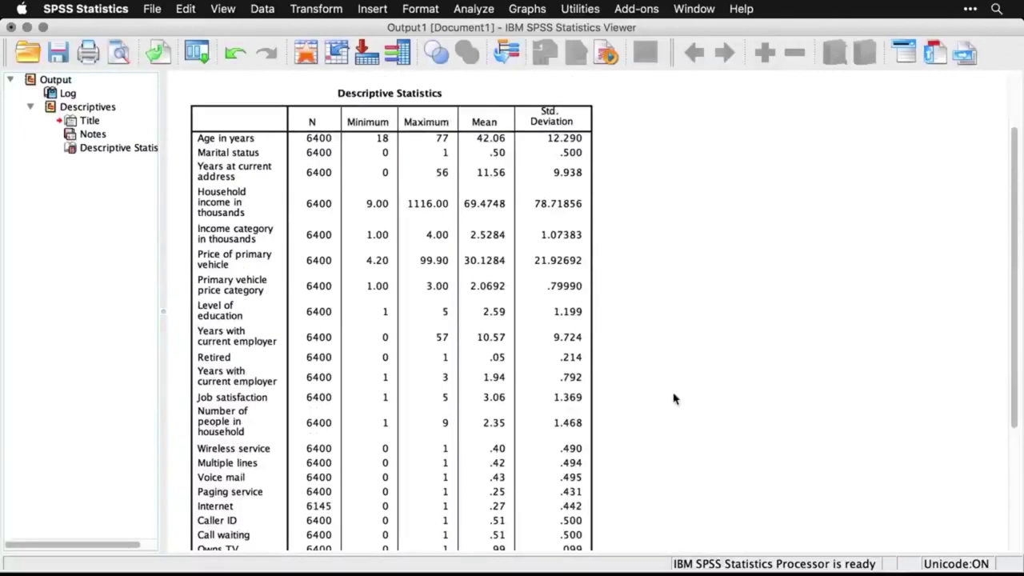
left_click(549, 470)
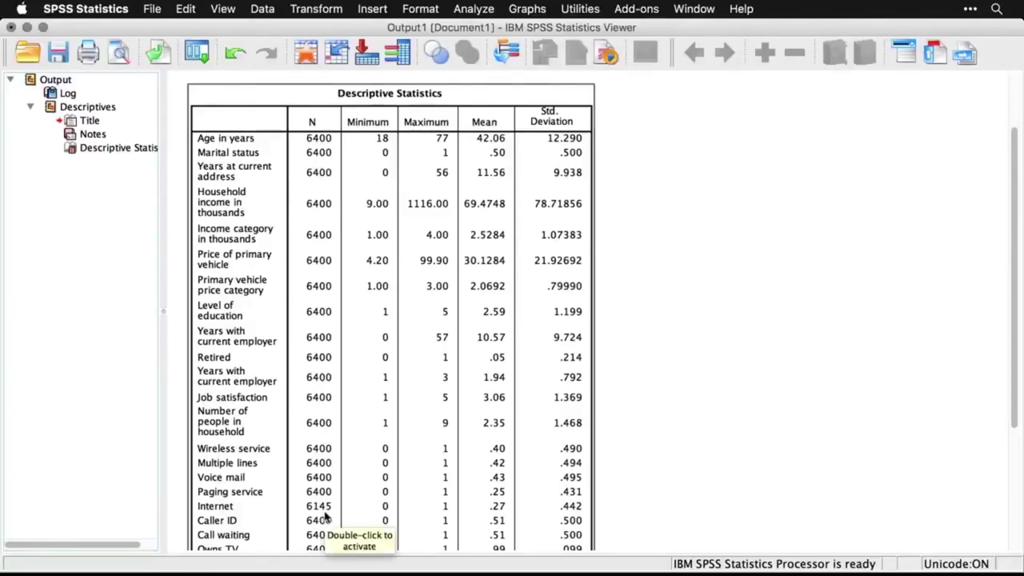
scroll(328, 520, "down", 3)
left_click(706, 439)
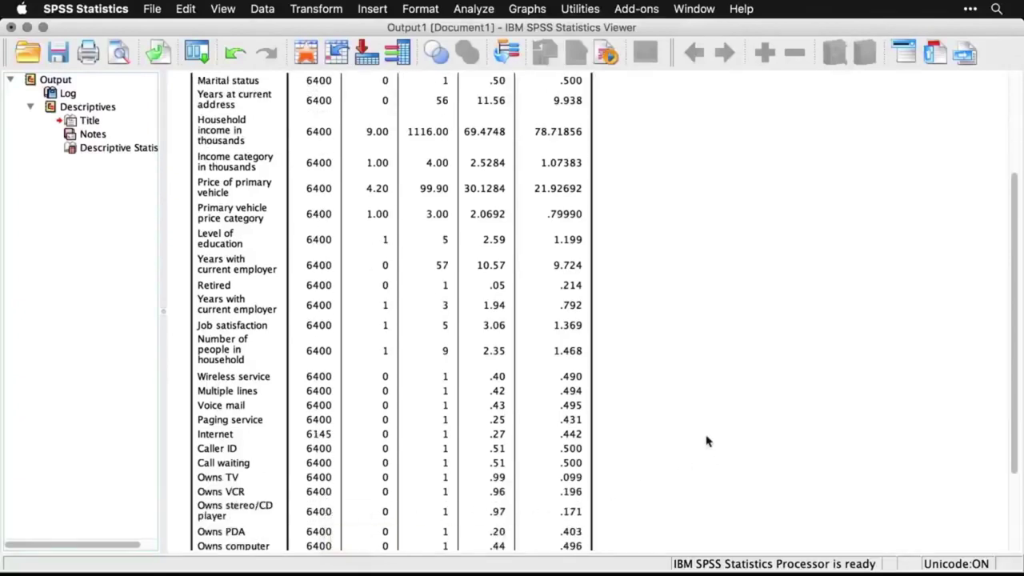
scroll(704, 436, "up", 6)
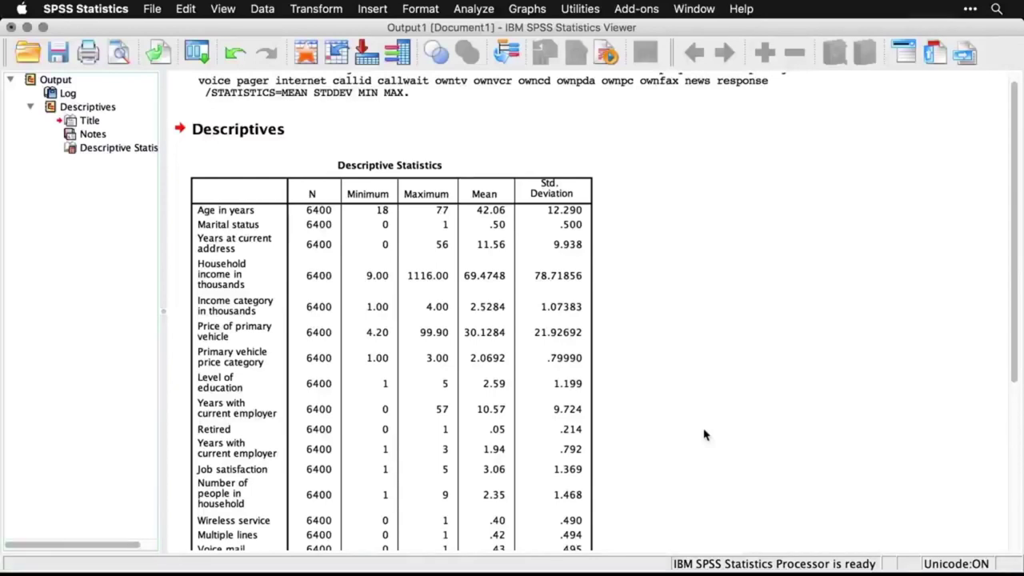
scroll(704, 434, "down", 10)
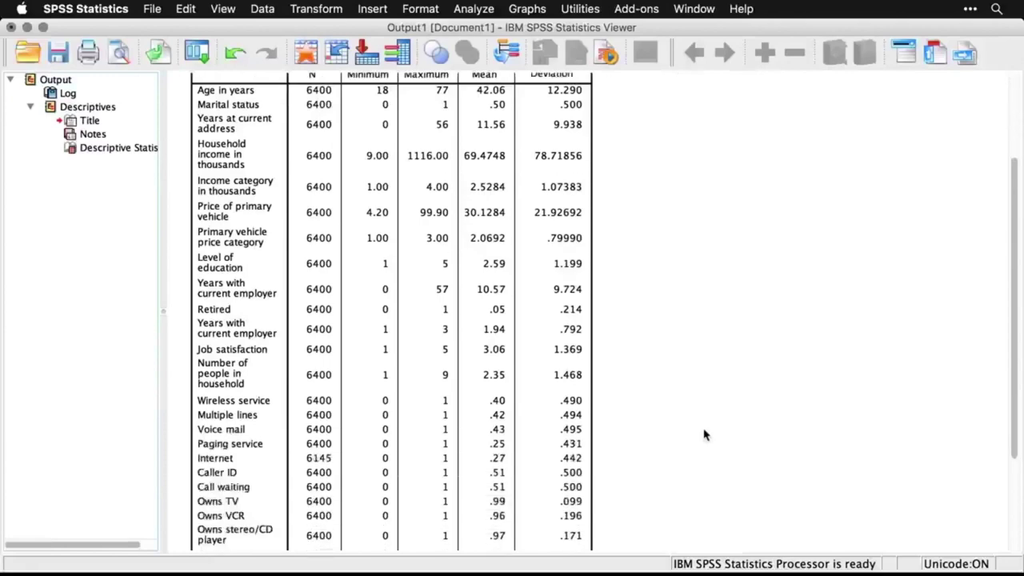
scroll(704, 435, "up", 10)
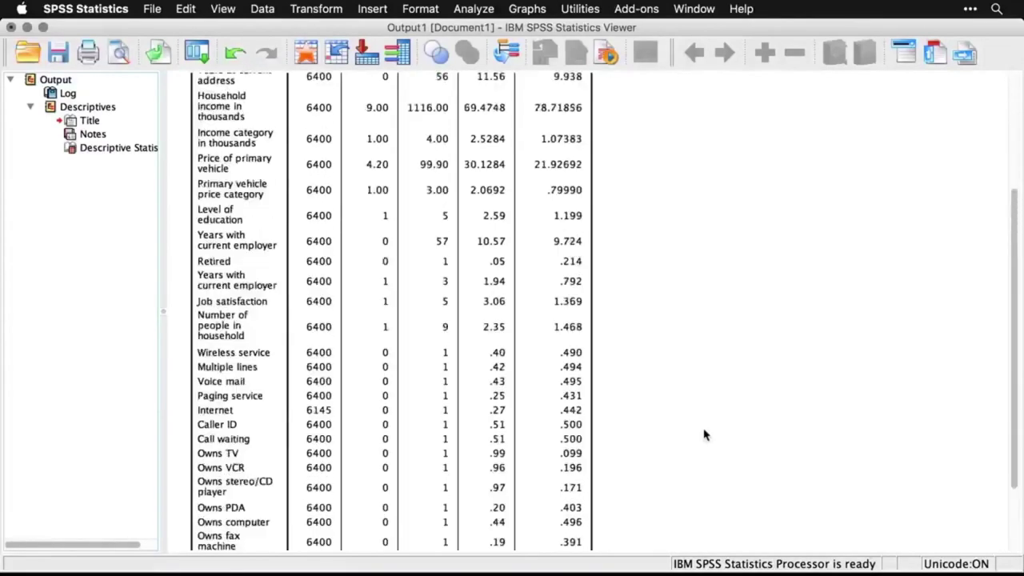
scroll(705, 434, "down", 6)
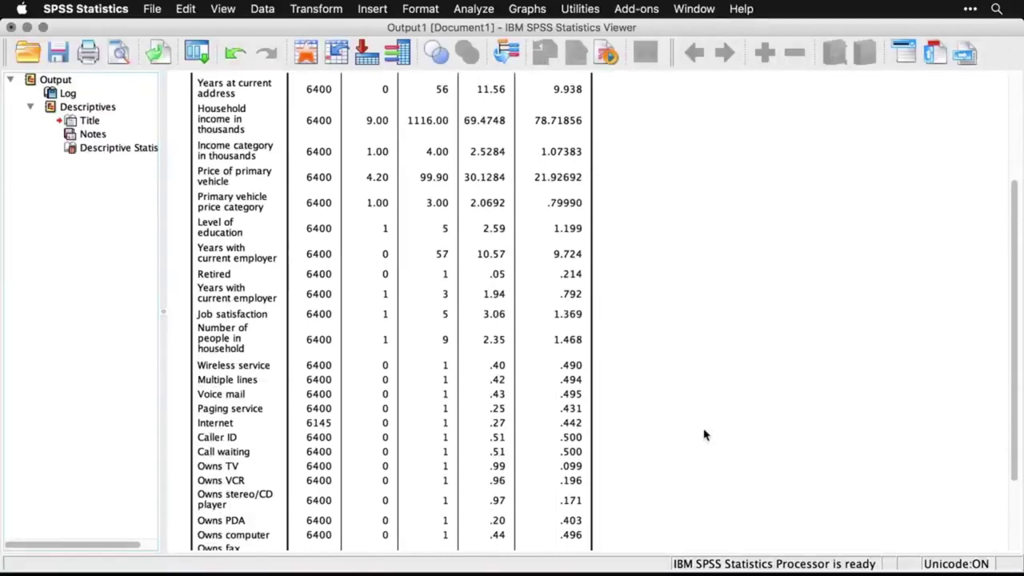
Switch to the Descriptives syntax file and highlight the Proportions comment on indicator variables, lines 46 to 50
key("super+grave")
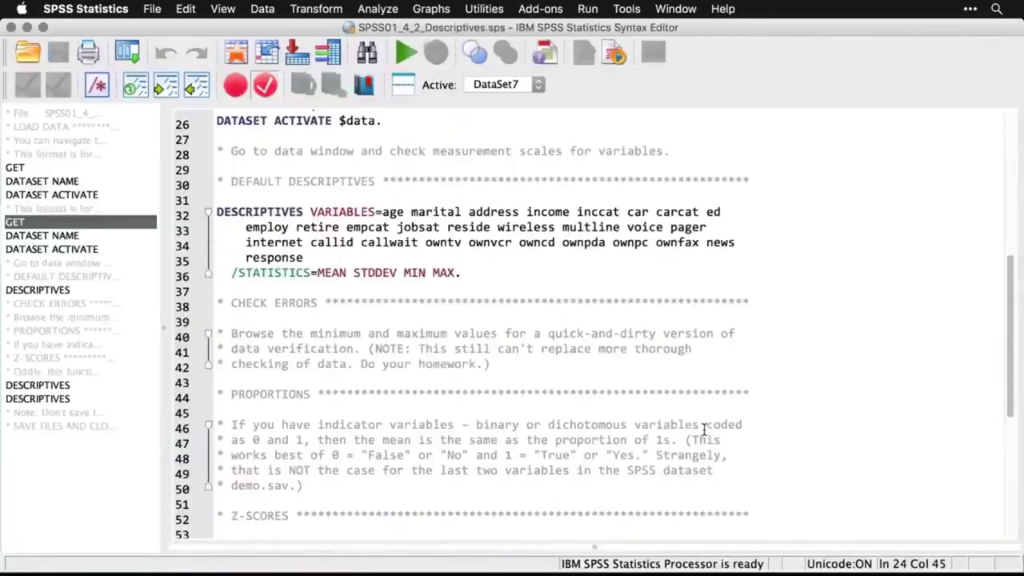
scroll(704, 430, "down", 1)
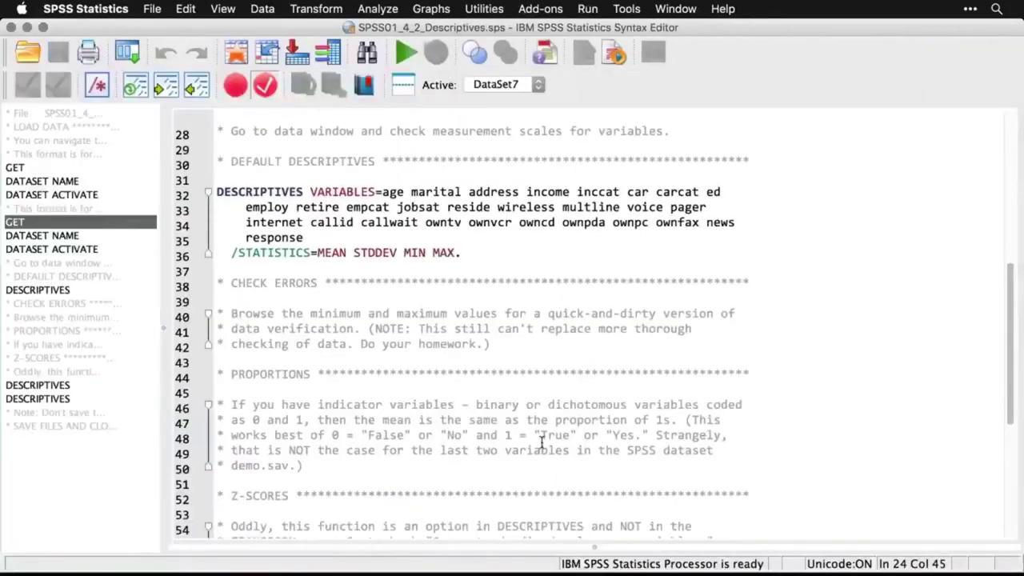
left_click(318, 472)
left_click_drag(318, 470, 216, 405)
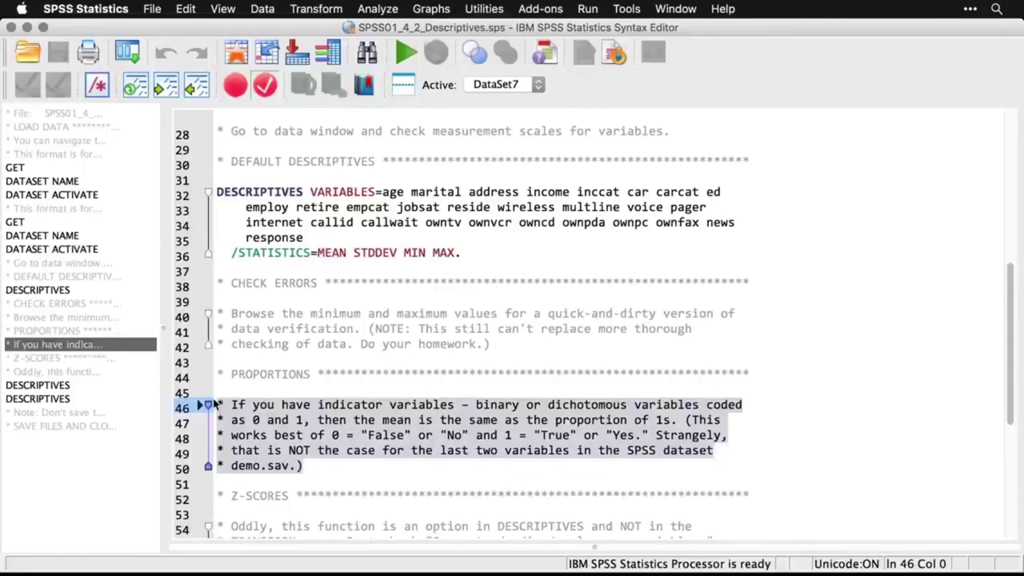
Return to the output and examine the means of the 0/1 indicator variables down to the end of the Descriptive Statistics table
key("super+r")
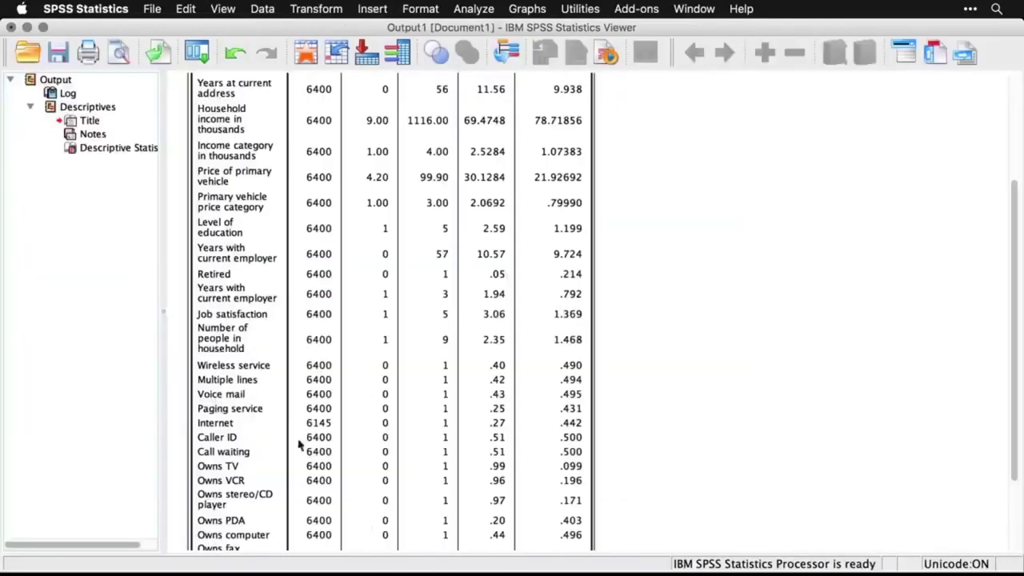
scroll(264, 392, "down", 3)
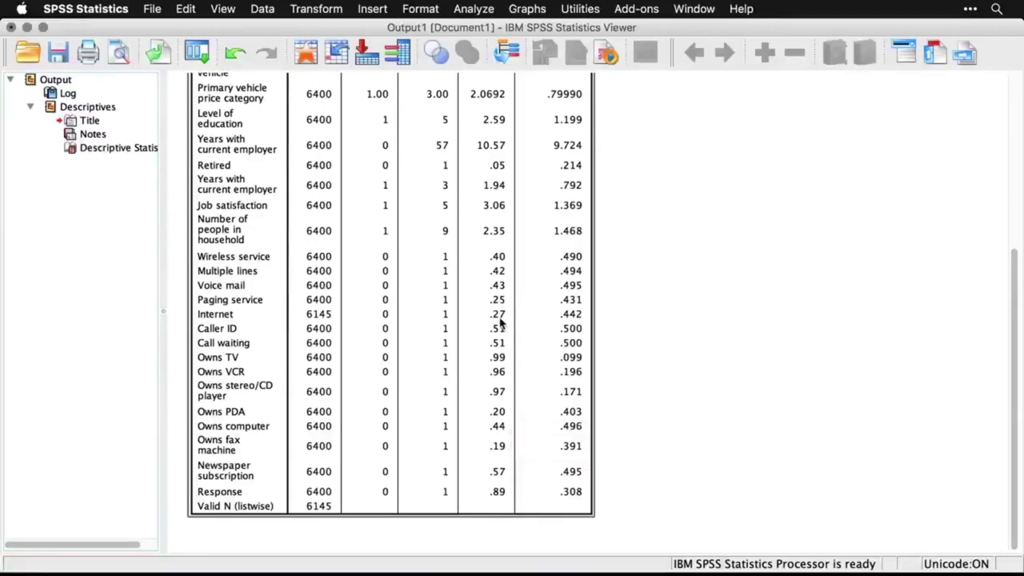
left_click(690, 416)
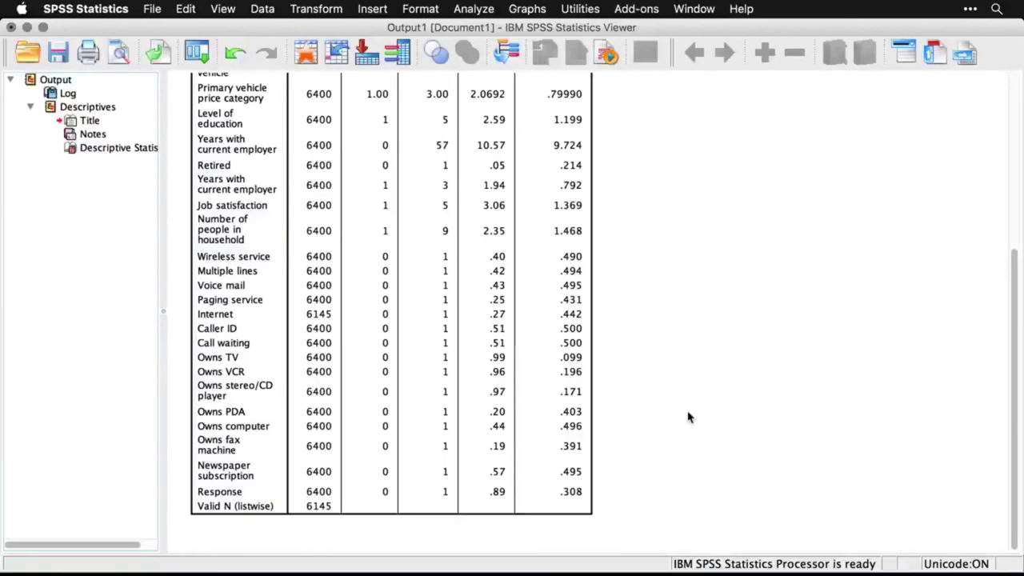
Go to the Z-SCORES section of the Descriptives syntax file and read its note and commands
key("super+grave")
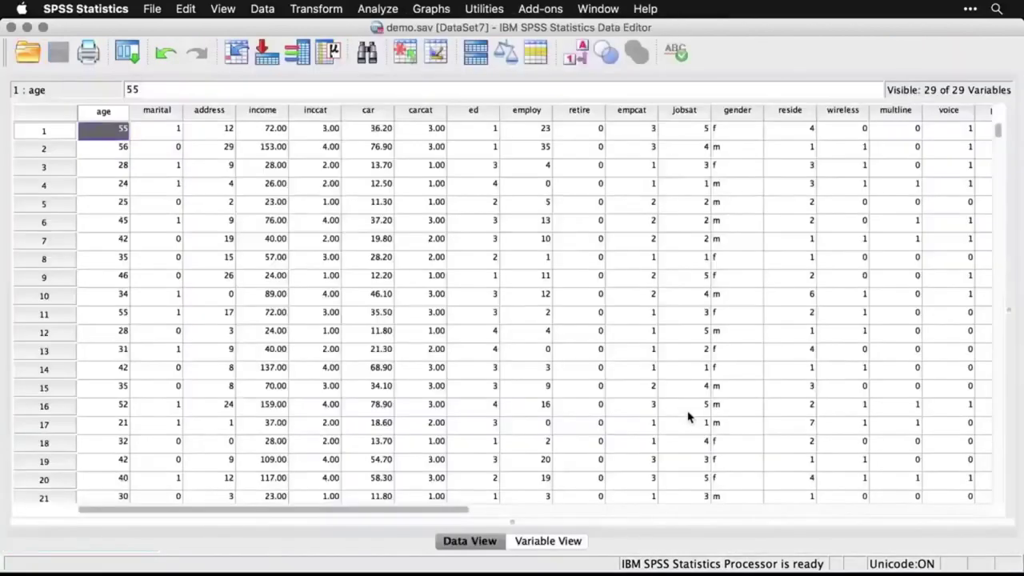
key("super+grave")
scroll(688, 414, "down", 4)
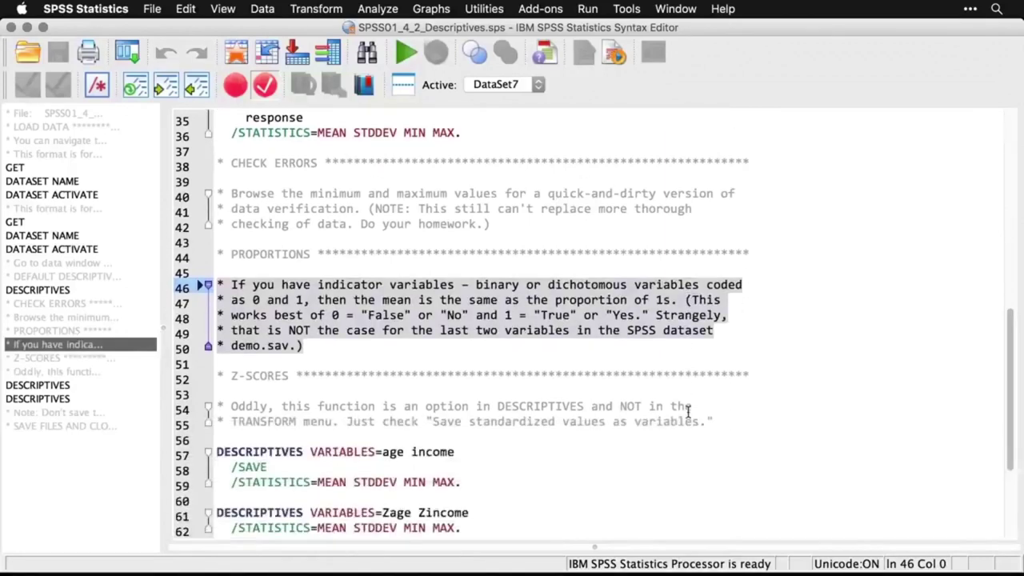
left_click(723, 417)
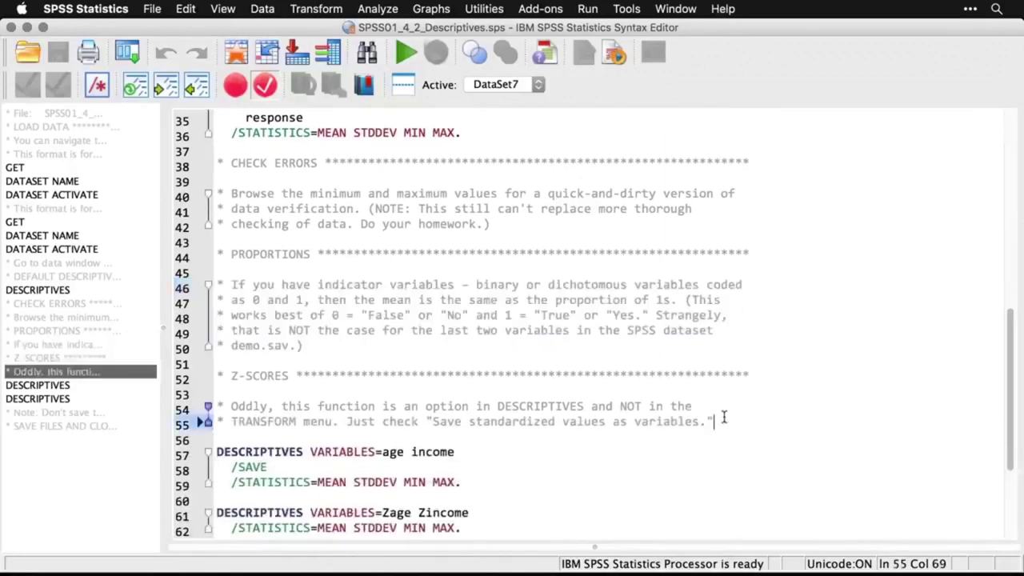
scroll(723, 417, "down", 1)
scroll(723, 417, "down", 3)
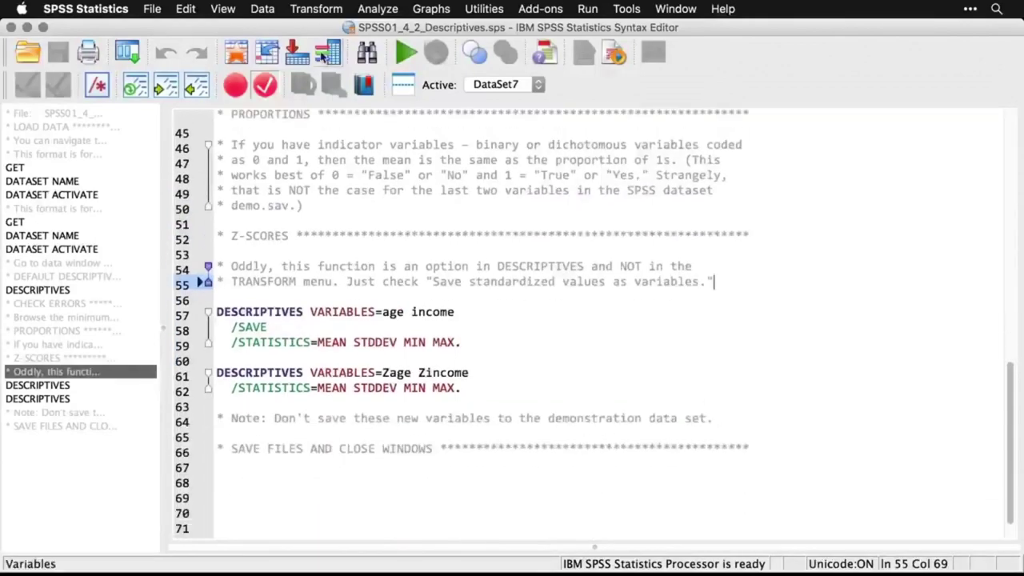
Run a freshly reset Descriptives analysis on Age in years and Household income, saving standardized values as variables
left_click(329, 8)
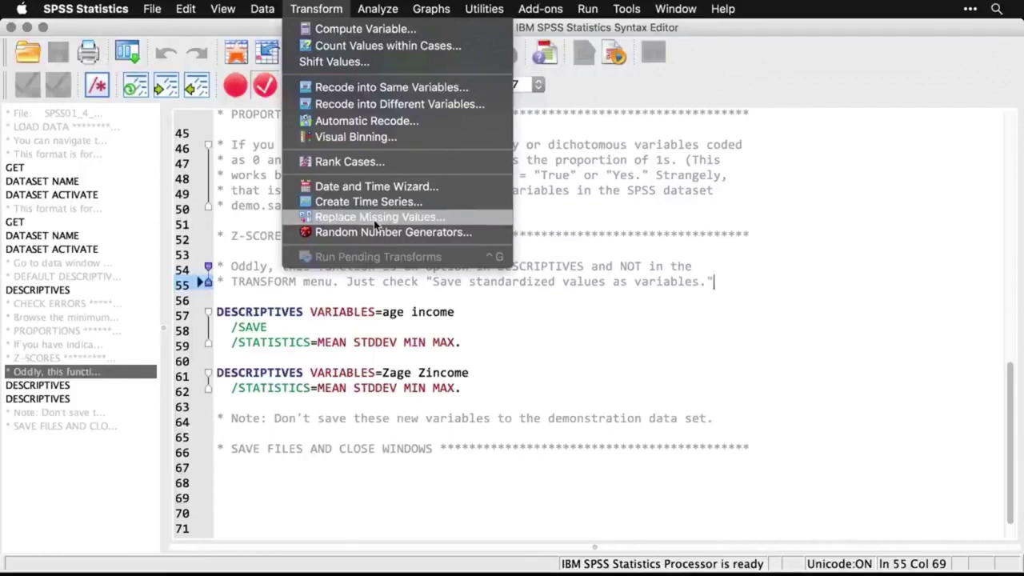
mouse_move(376, 10)
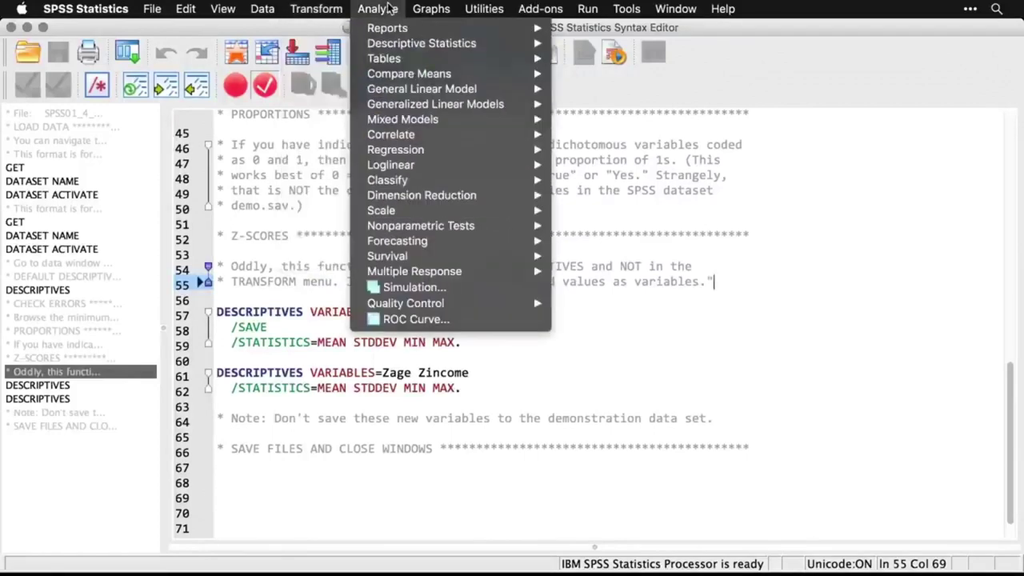
mouse_move(397, 41)
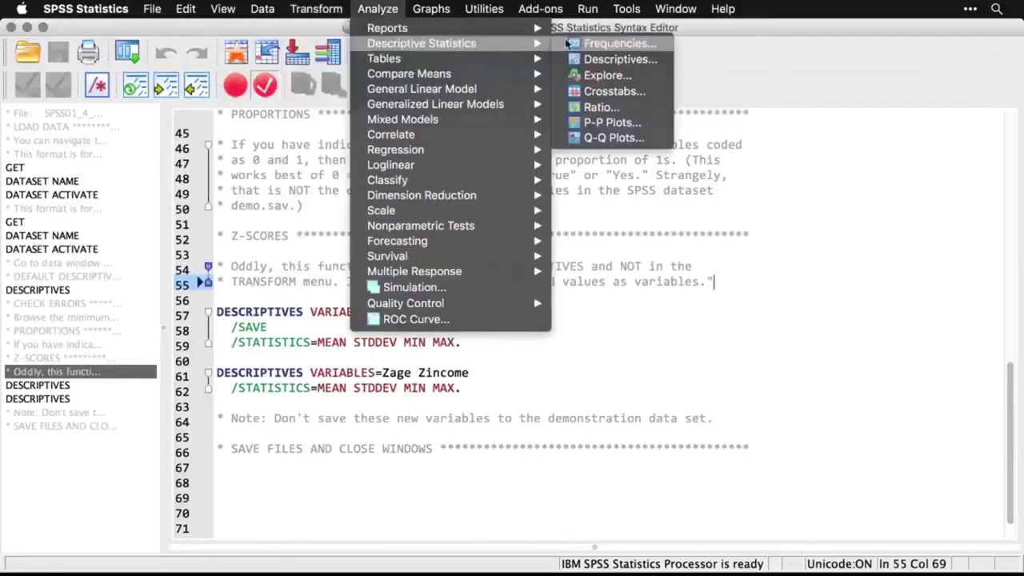
left_click(618, 59)
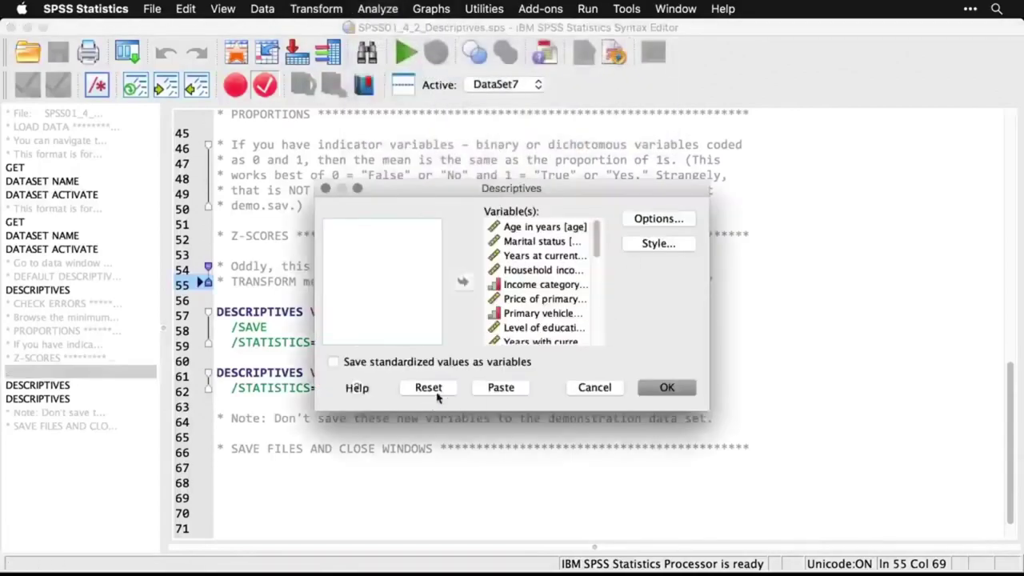
left_click(441, 387)
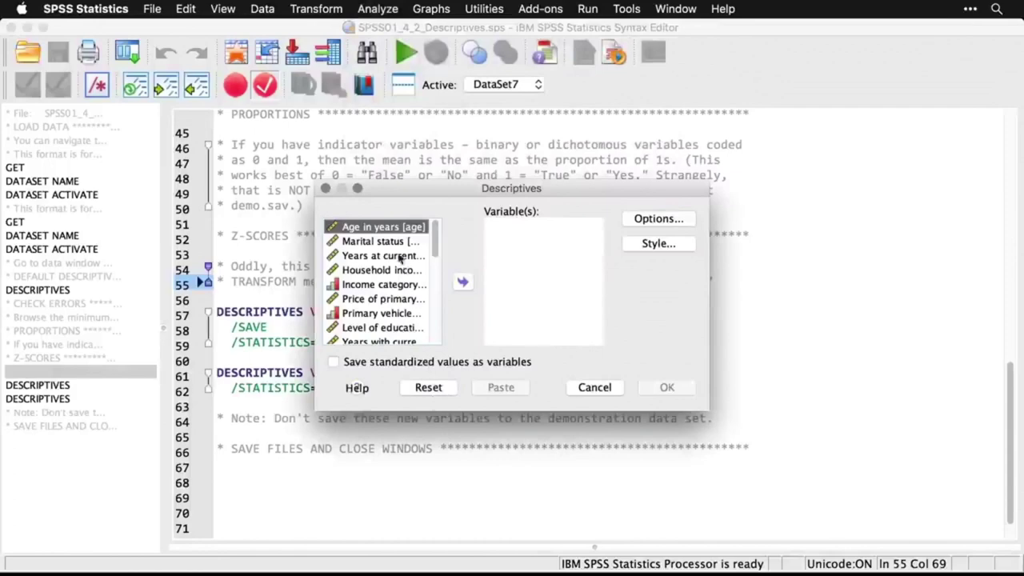
left_click(463, 282)
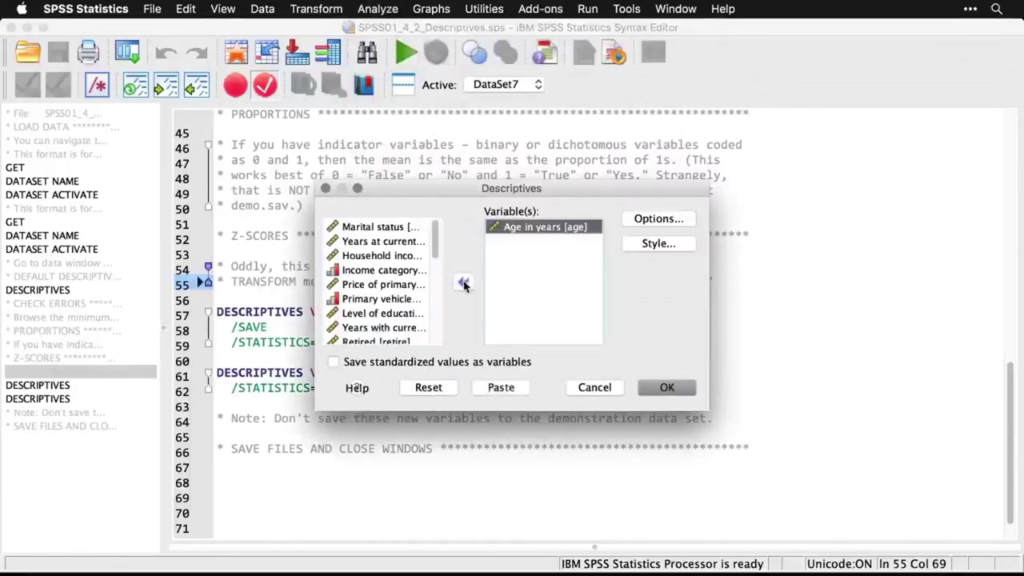
left_click(398, 258)
left_click(463, 283)
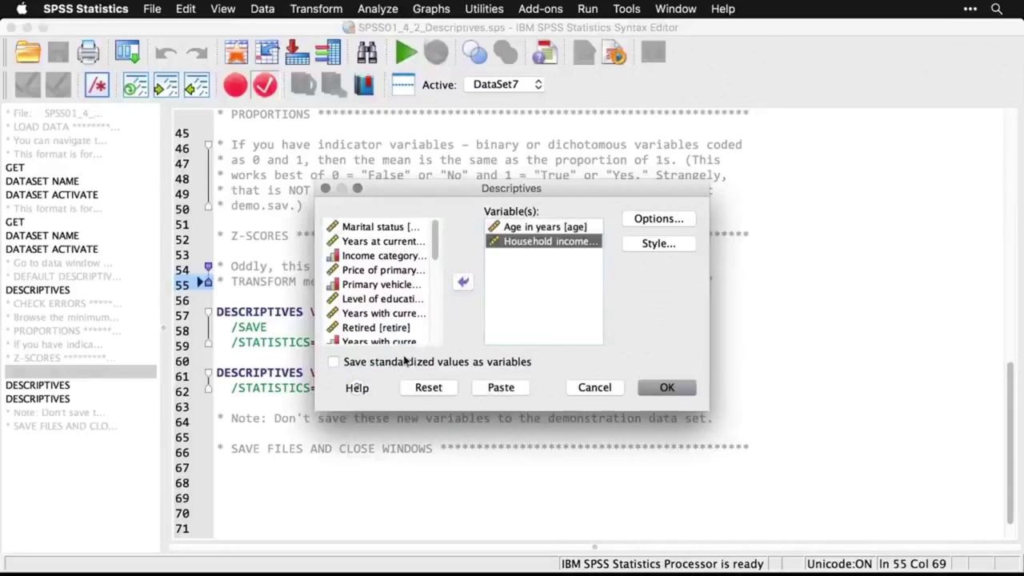
left_click(335, 364)
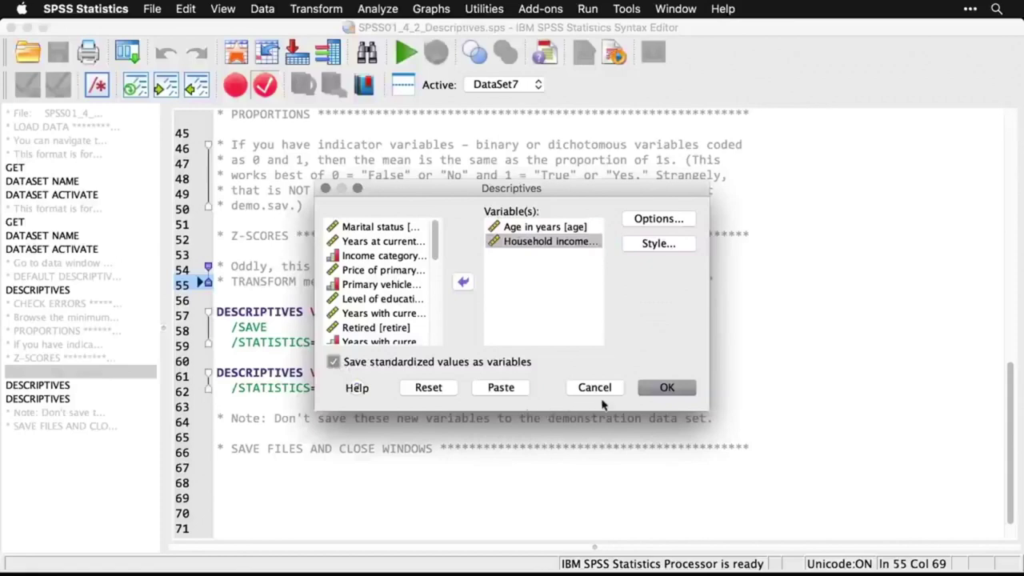
left_click(669, 390)
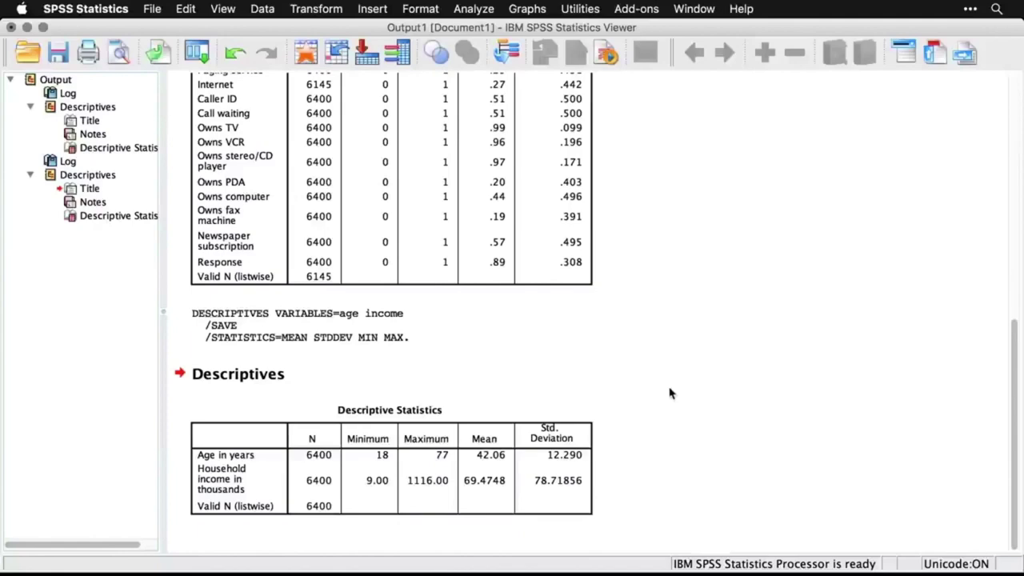
Examine the Zage and Zincome columns at the end of the demo.sav data
key("super+grave")
key("super+grave")
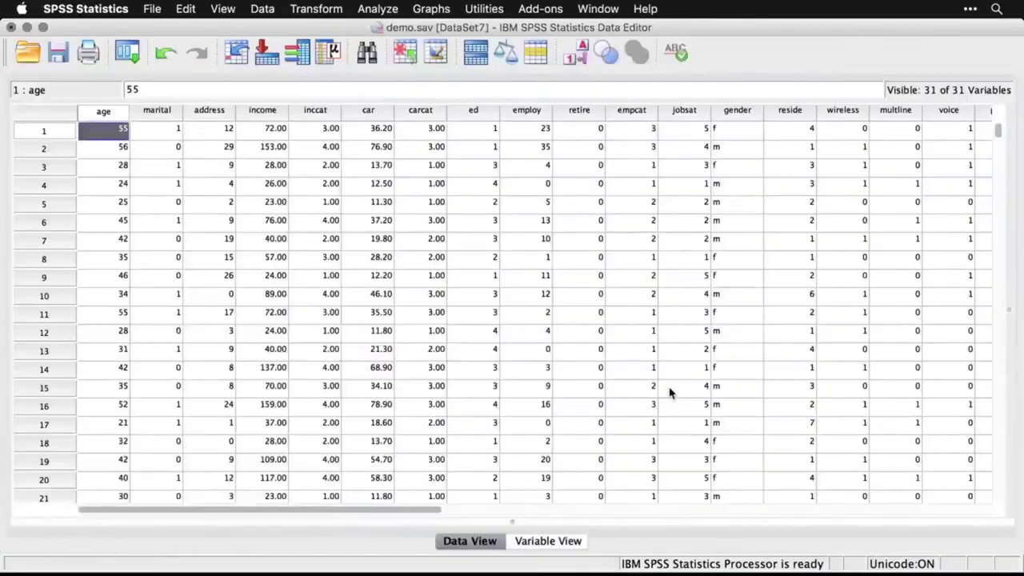
left_click_drag(419, 511, 840, 518)
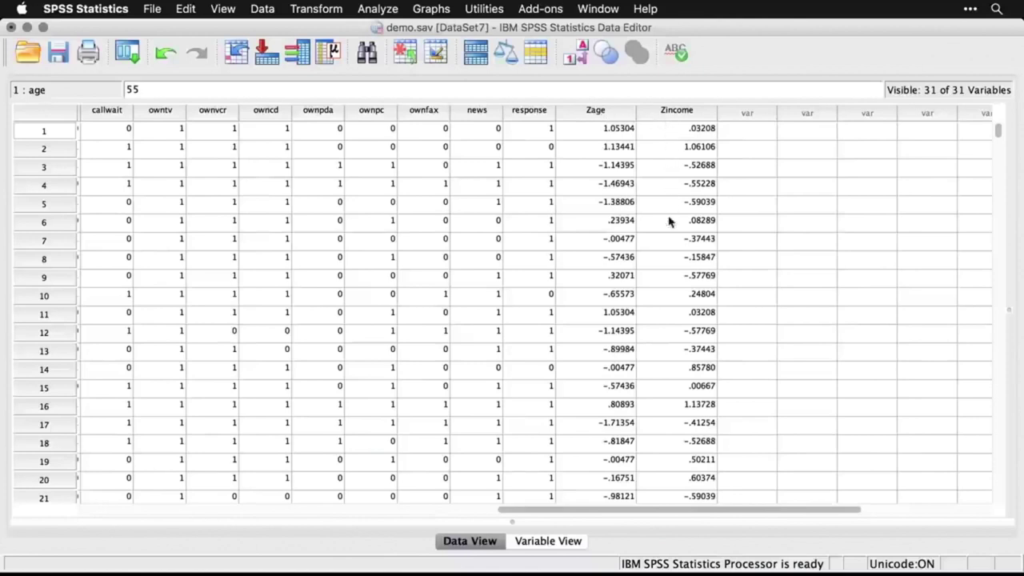
scroll(669, 222, "down", 13)
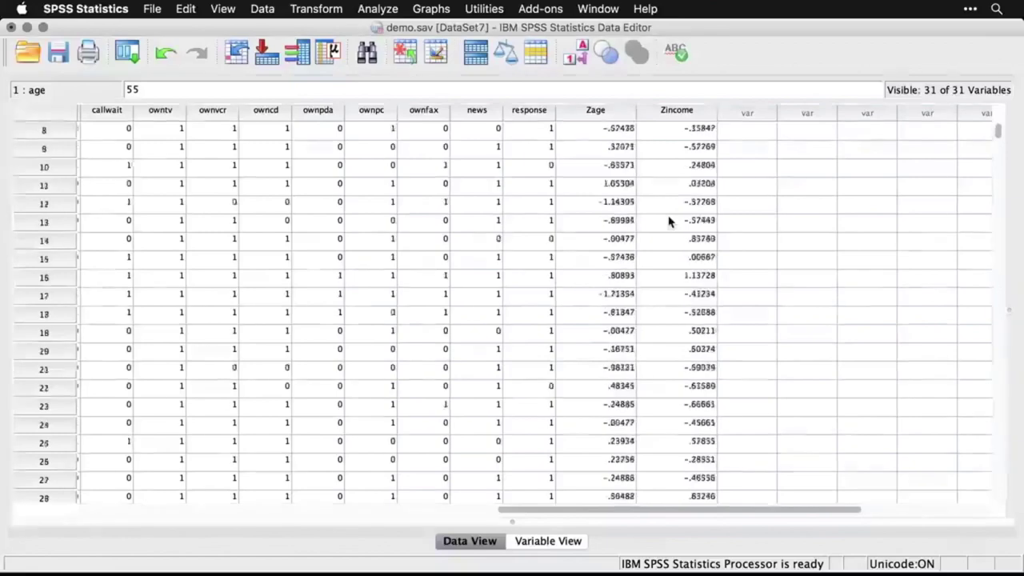
scroll(670, 222, "down", 1)
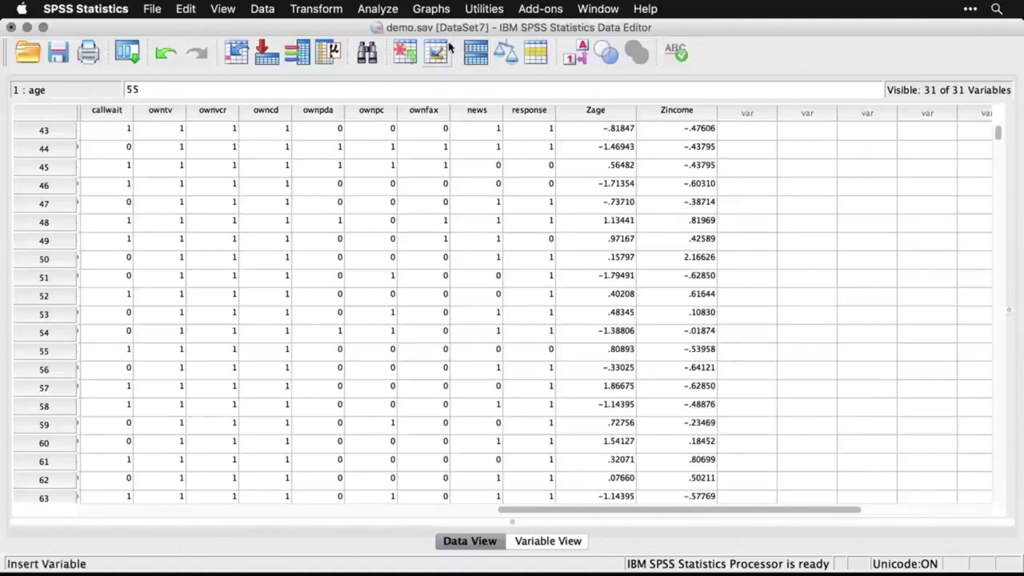
Run a freshly reset Descriptives analysis on the age and household income Z-score variables and check its output table
left_click(389, 9)
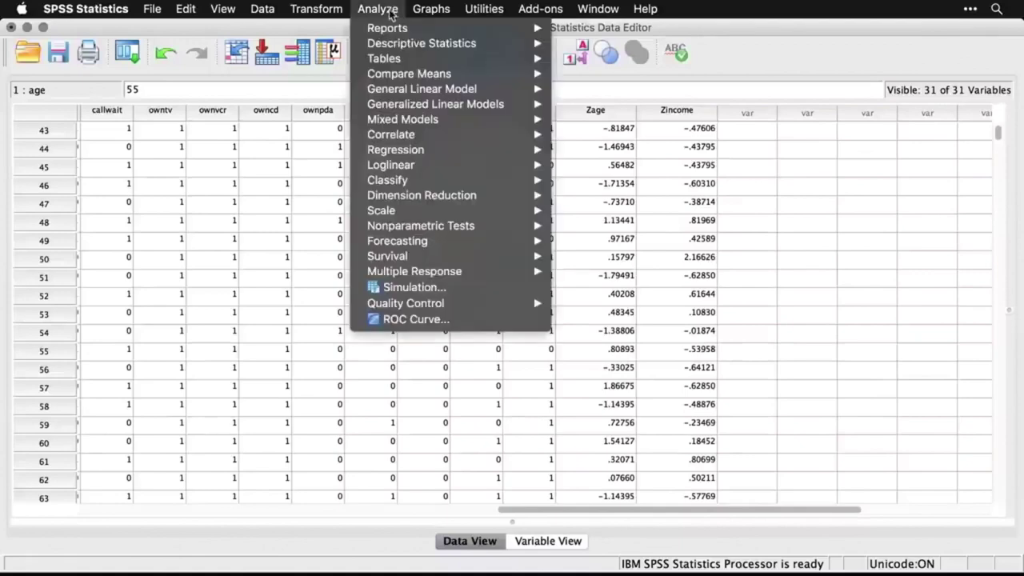
mouse_move(392, 43)
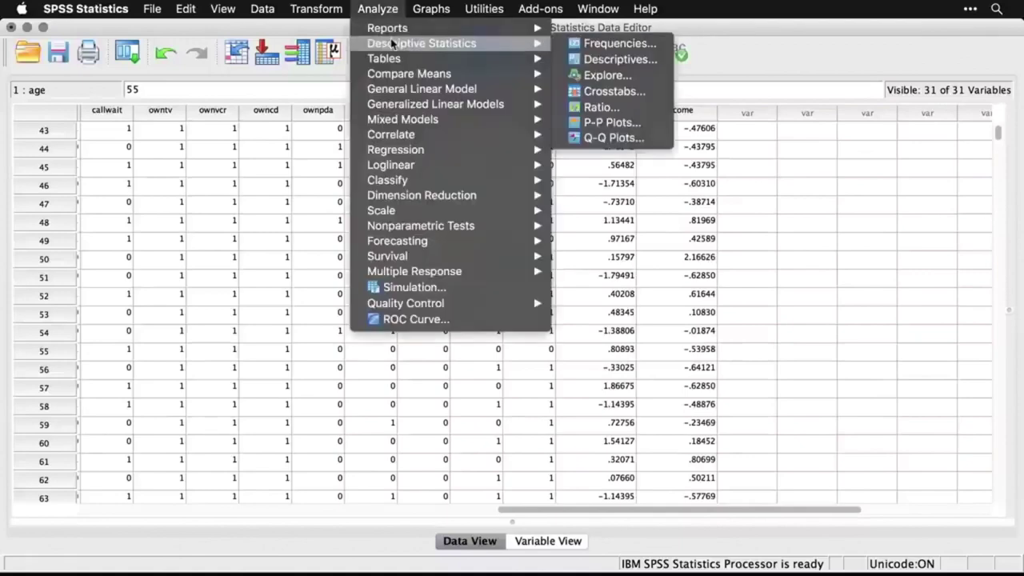
left_click(656, 61)
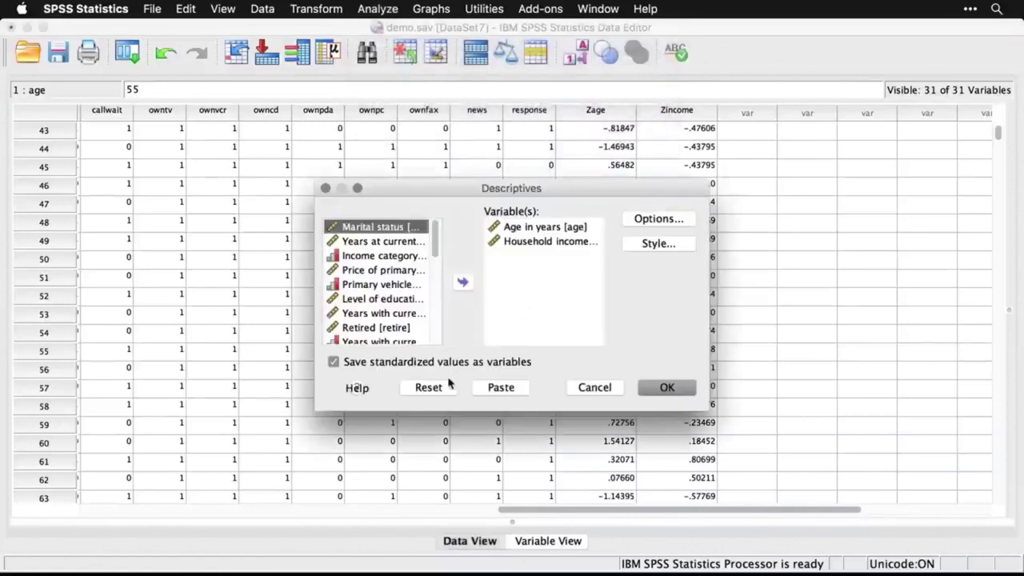
left_click(428, 387)
scroll(434, 280, "down", 2)
scroll(434, 280, "down", 5)
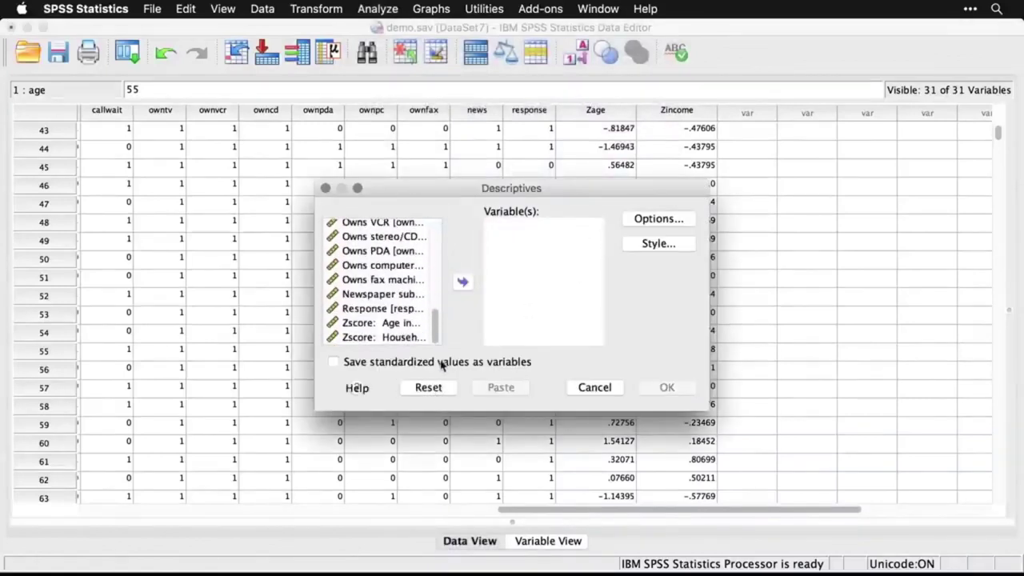
left_click(384, 323)
left_click(374, 339, "shift")
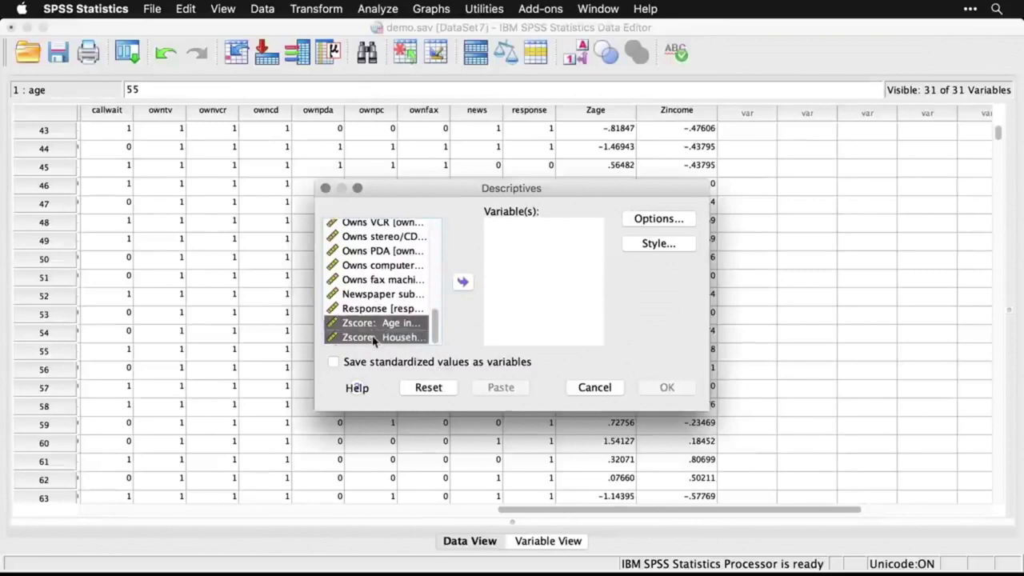
left_click(463, 282)
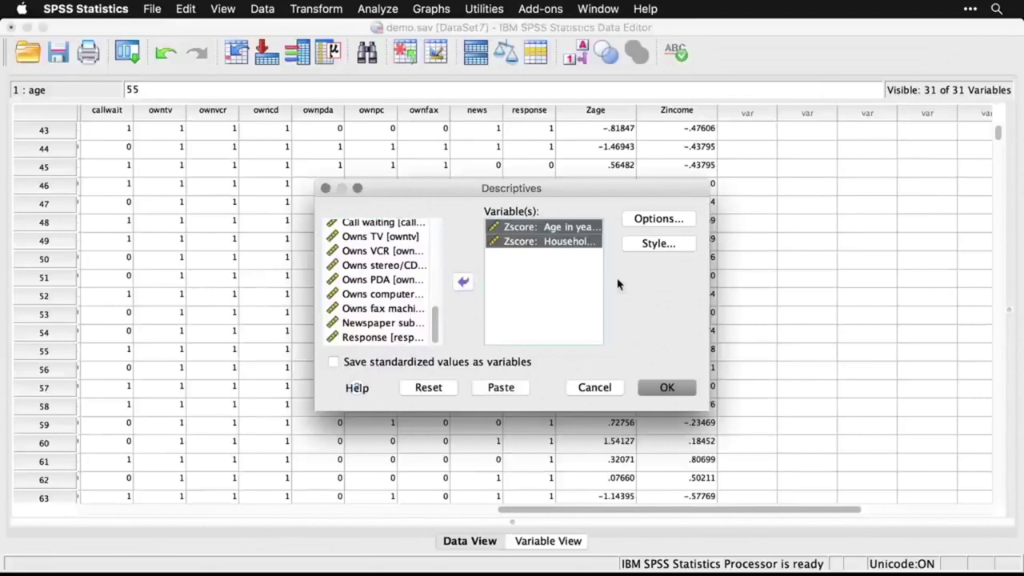
left_click(667, 389)
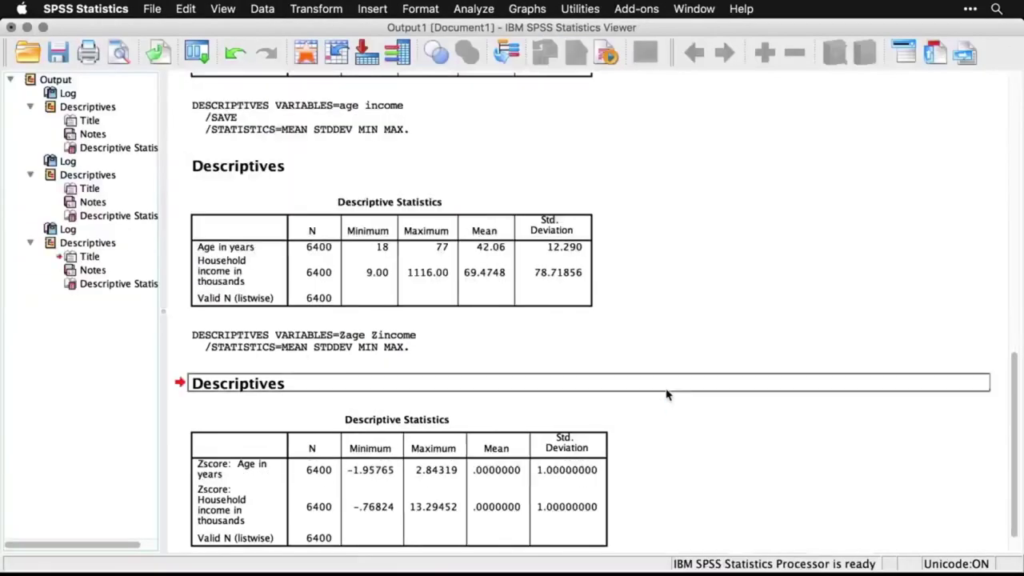
left_click(694, 480)
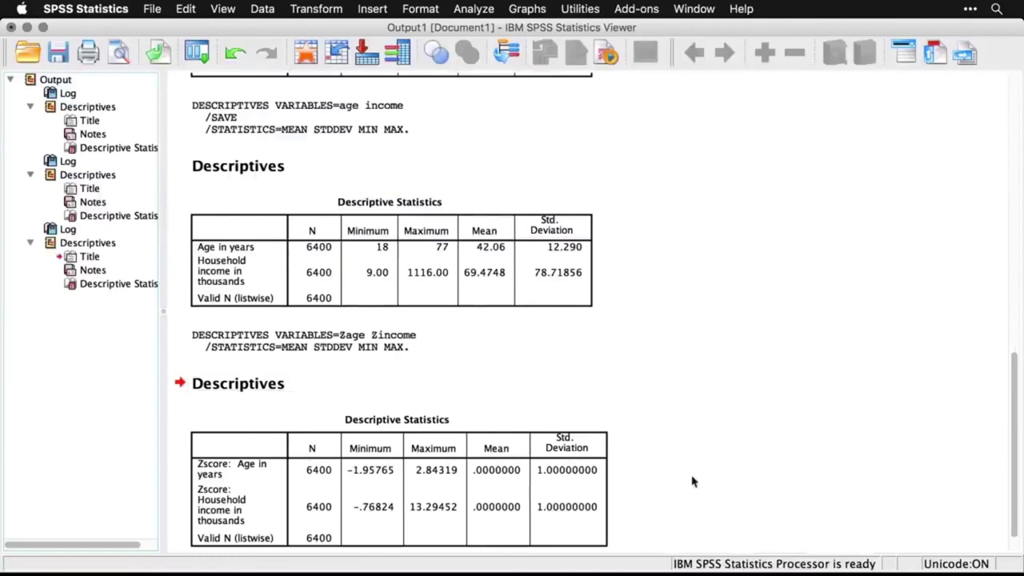
left_click(496, 493)
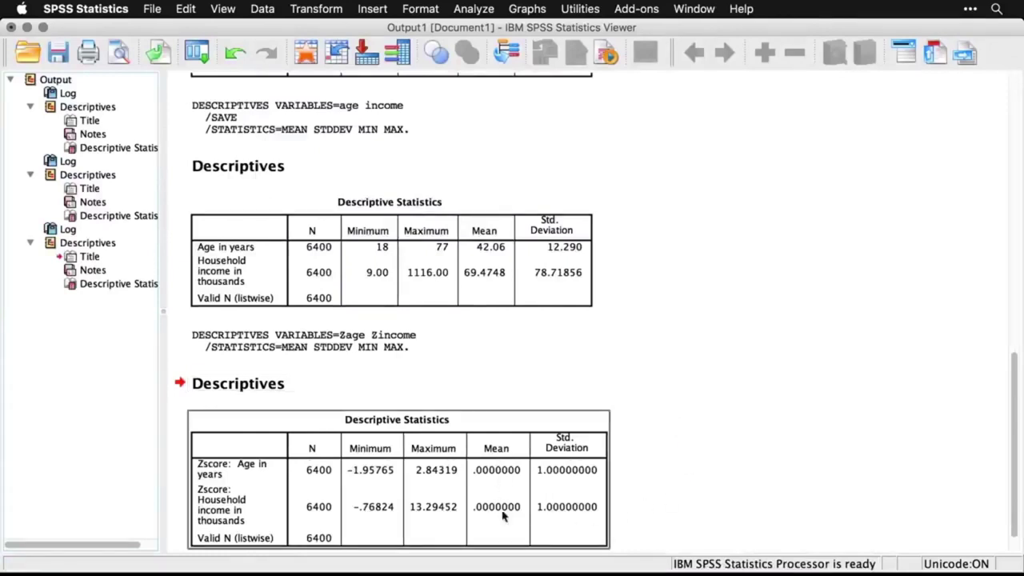
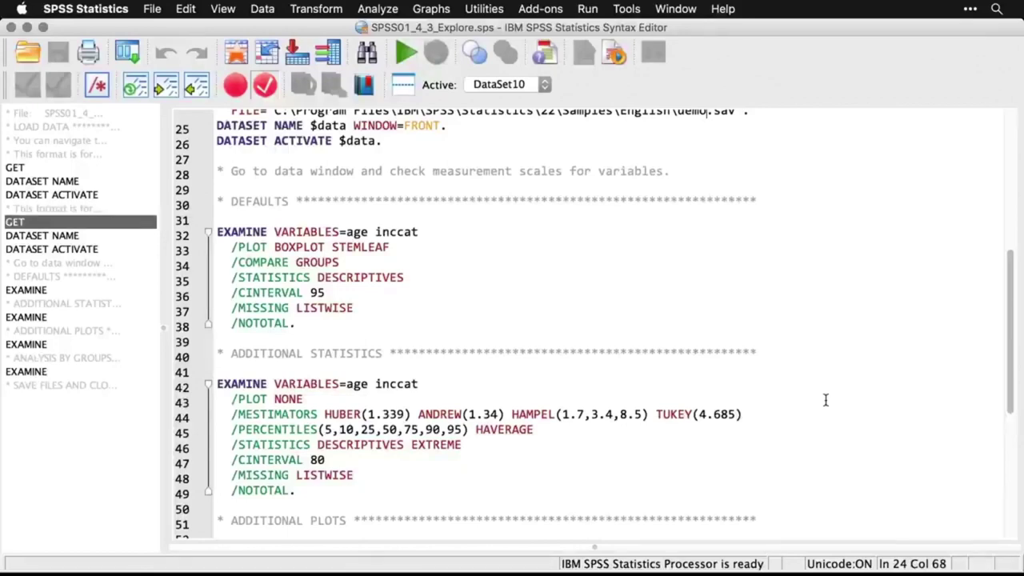
Run an Explore analysis with Age in years and Income category as dependent variables, displaying both statistics and plots
left_click(387, 8)
mouse_move(393, 32)
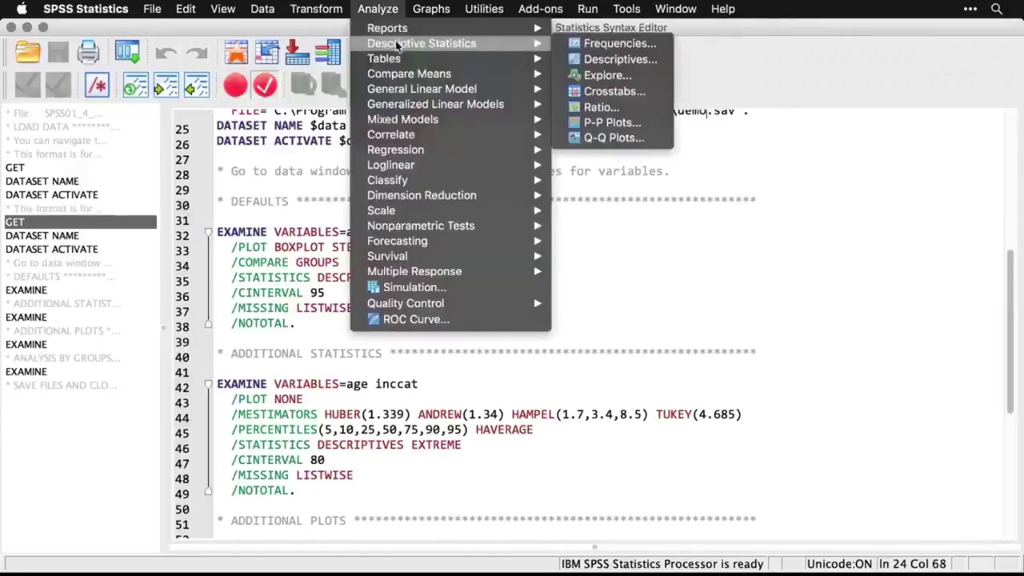
left_click(643, 79)
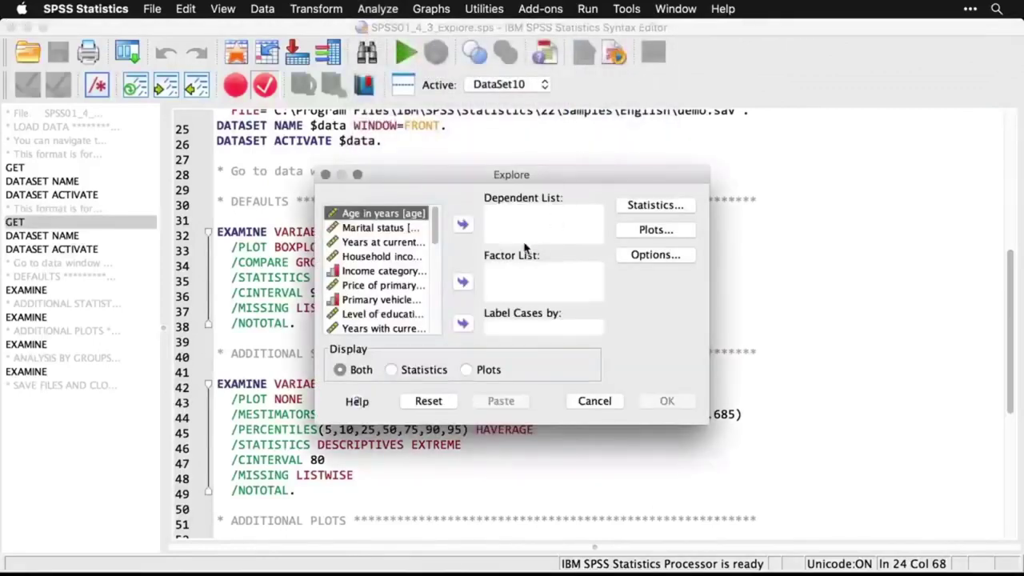
left_click(462, 226)
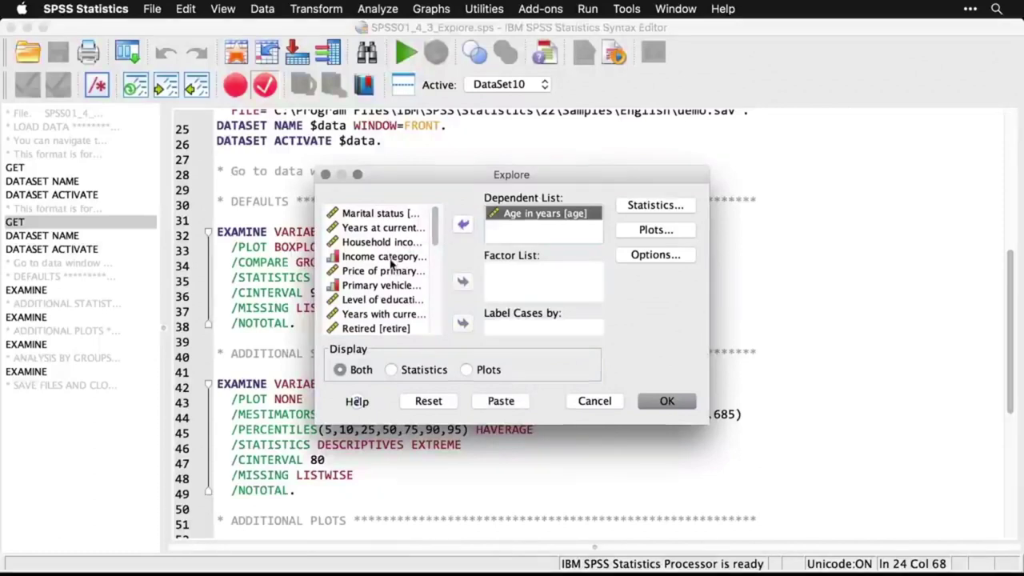
left_click(390, 257)
left_click(463, 225)
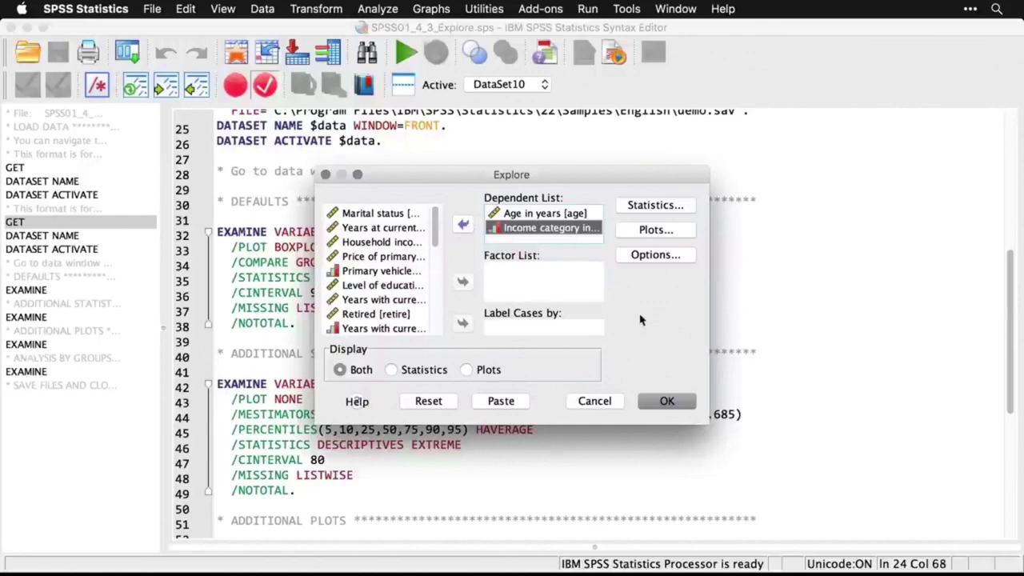
left_click(672, 406)
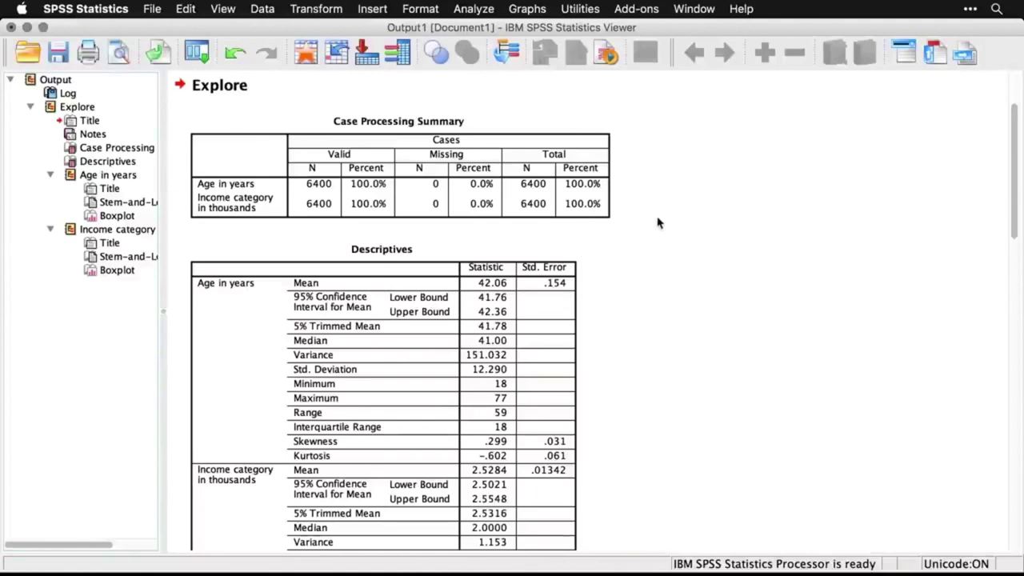
Examine the Explore output's Descriptives table for Age in years and Income category
scroll(658, 222, "down", 1)
scroll(658, 223, "down", 2)
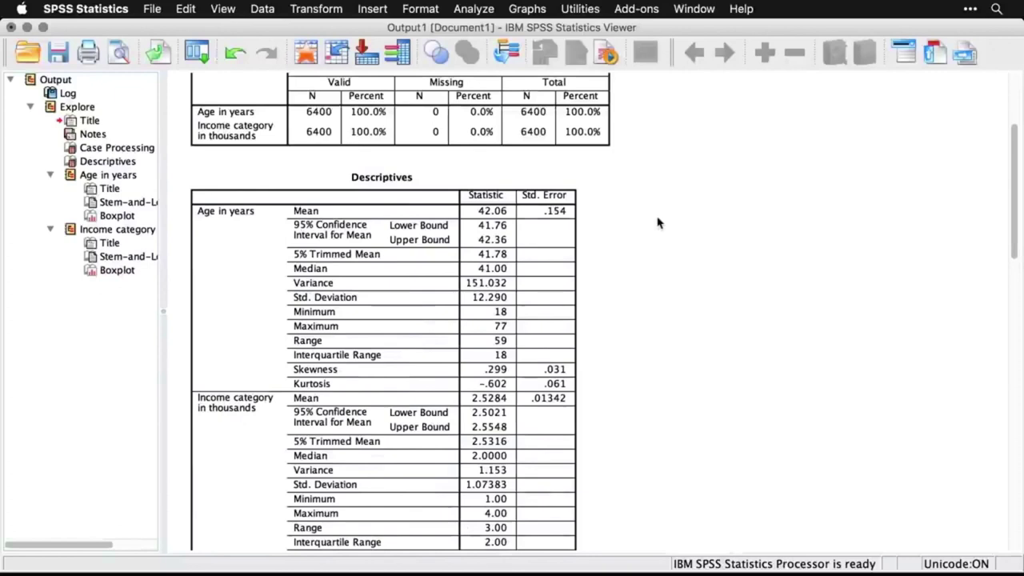
left_click(578, 225)
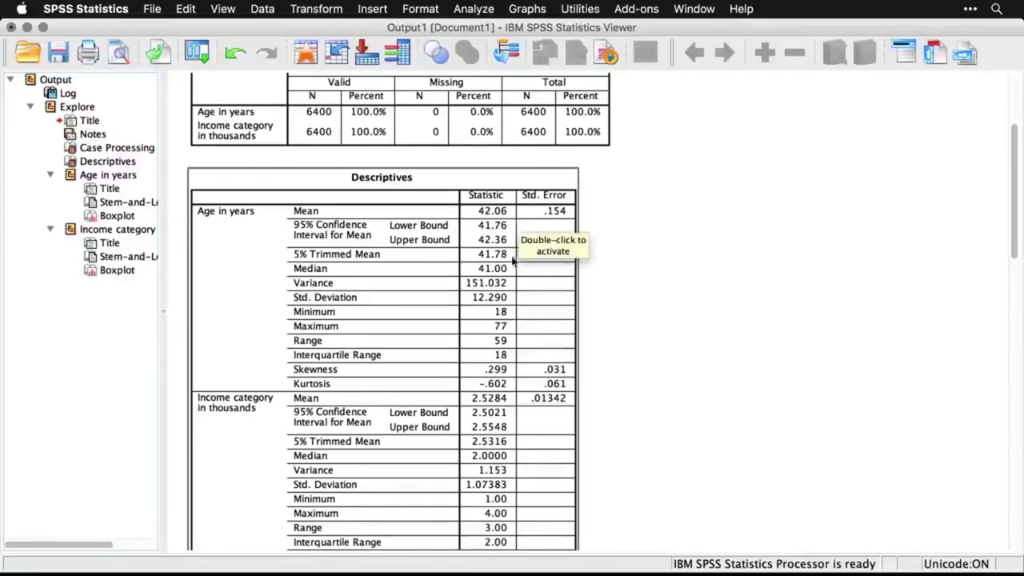
left_click(618, 302)
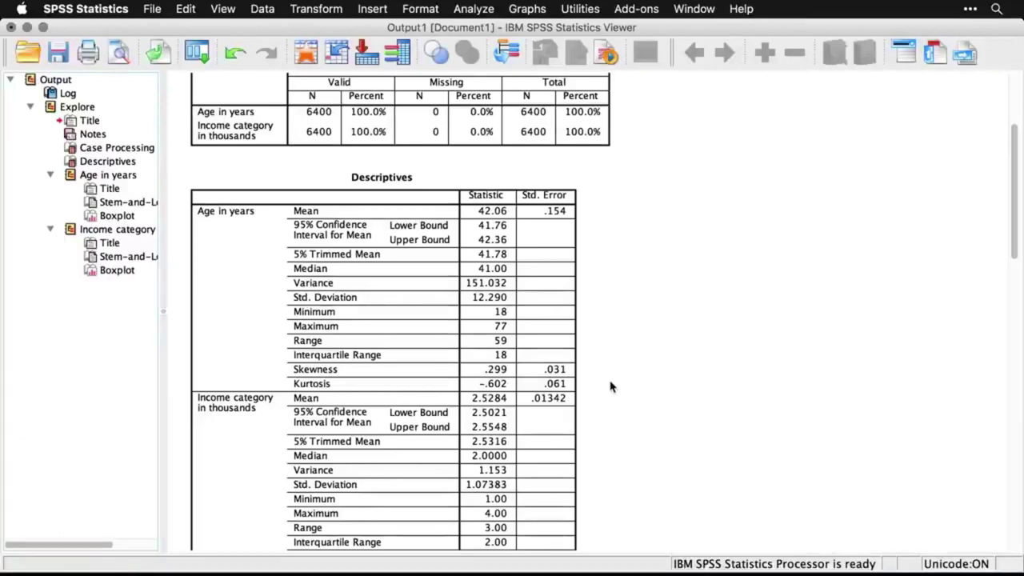
Examine the rest of the Explore output, including the stem-and-leaf plots and boxplots for Age in years and Income category in thousands
scroll(610, 388, "down", 2)
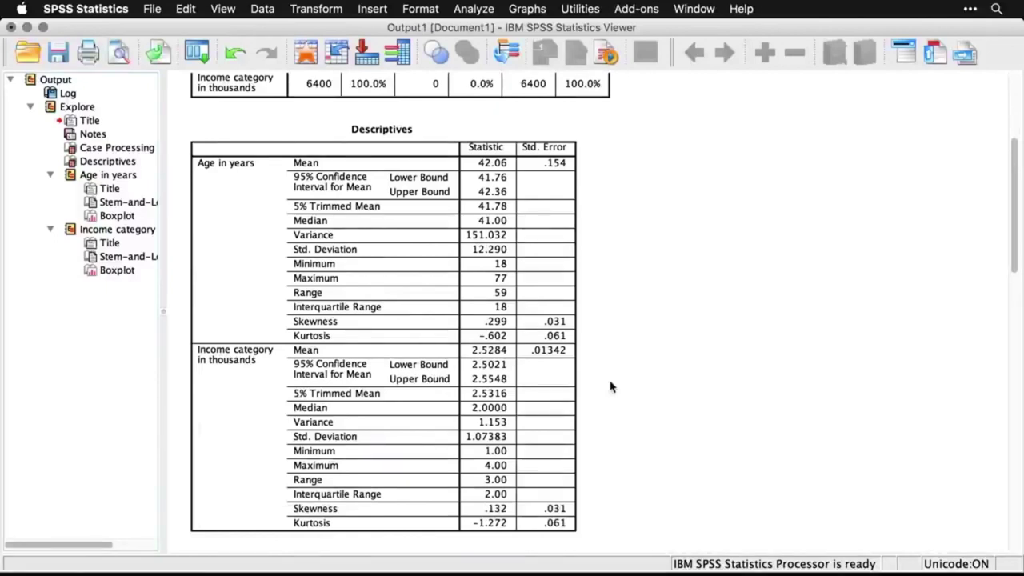
scroll(611, 387, "down", 1)
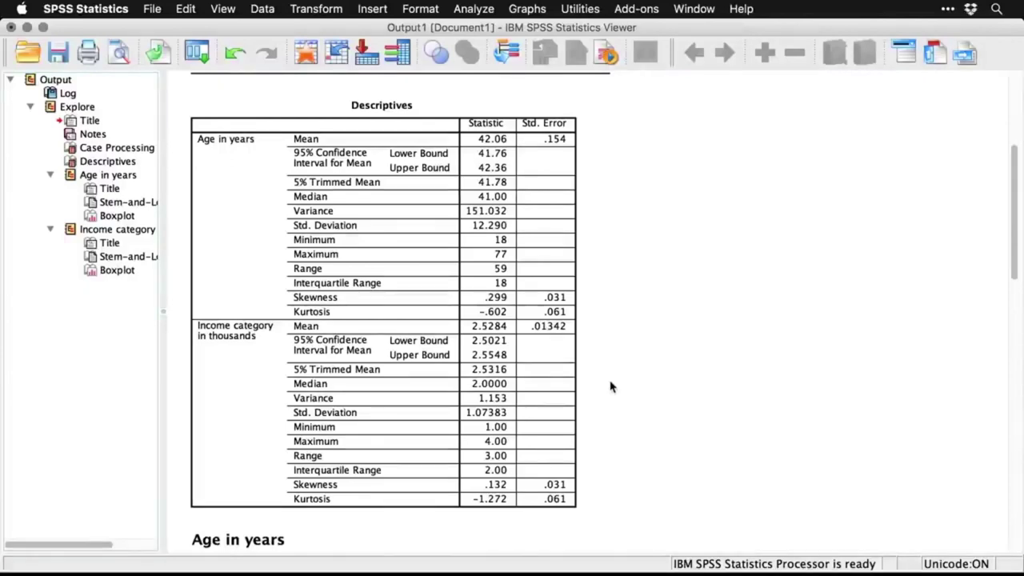
scroll(610, 387, "down", 10)
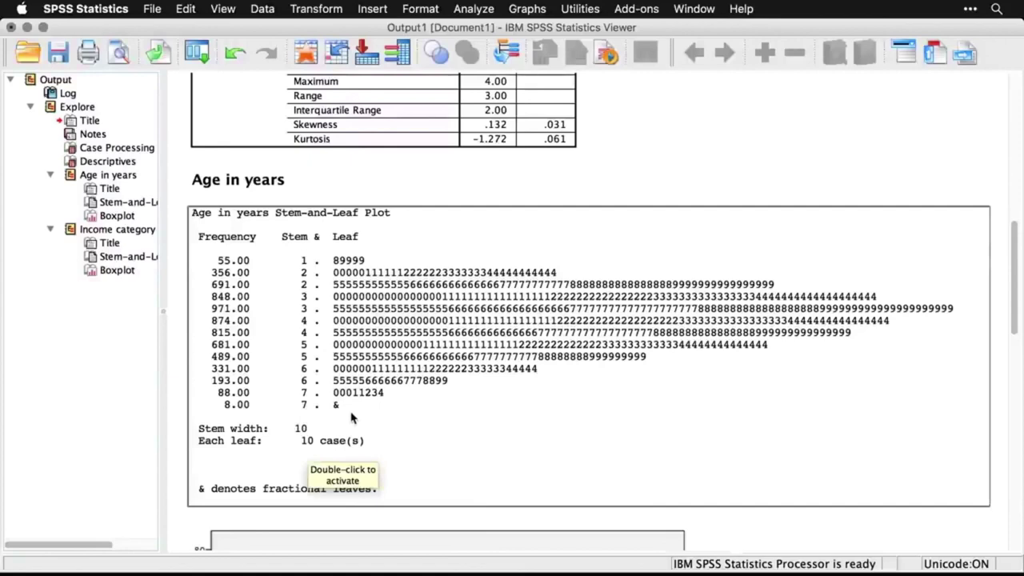
scroll(351, 417, "down", 10)
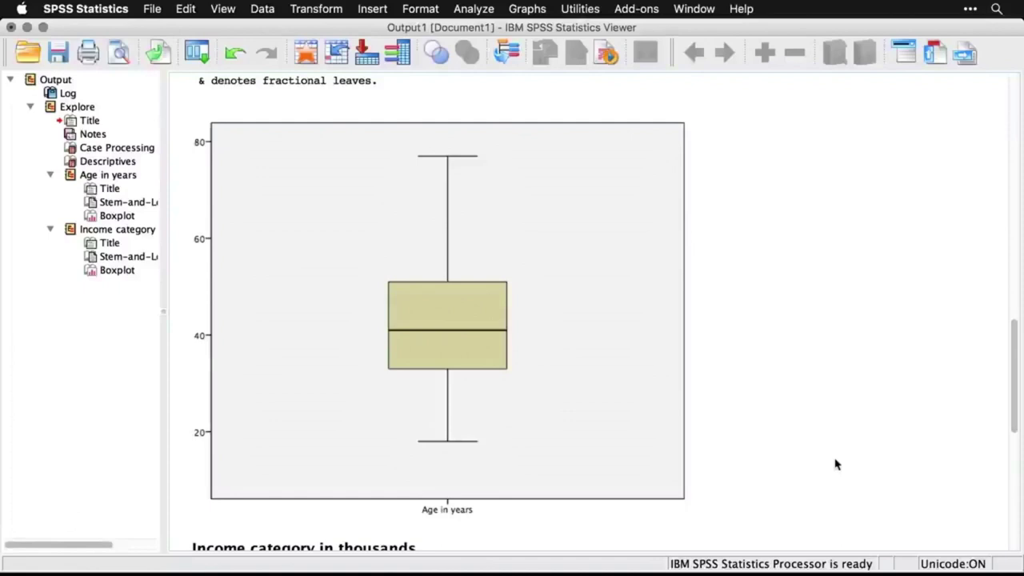
scroll(836, 464, "down", 8)
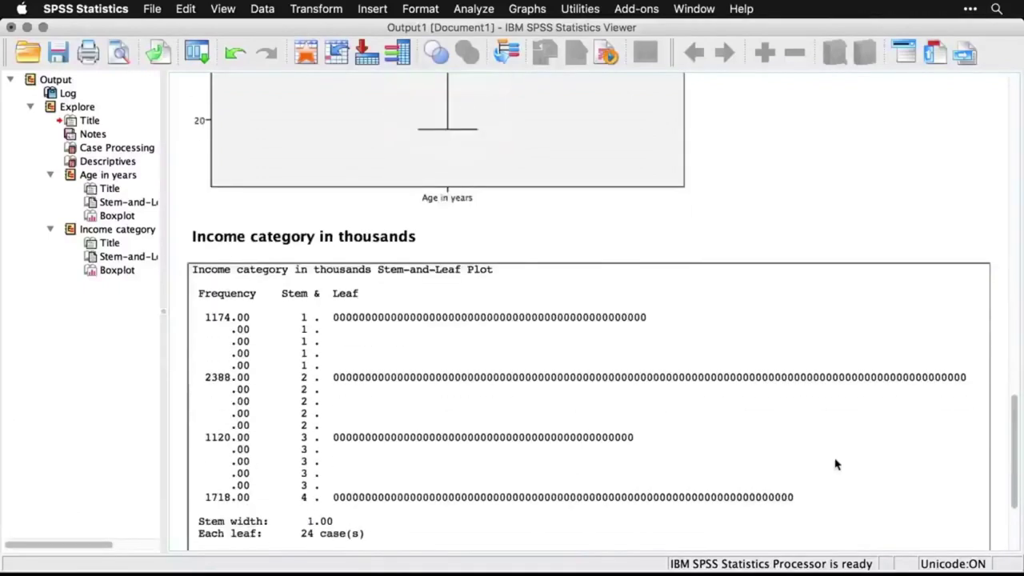
scroll(835, 464, "down", 3)
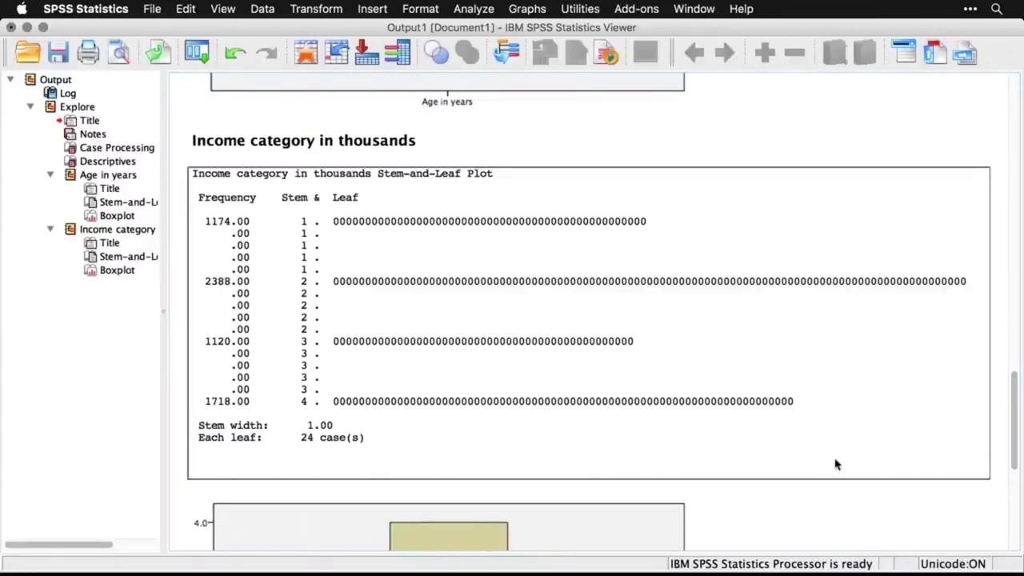
scroll(836, 464, "down", 10)
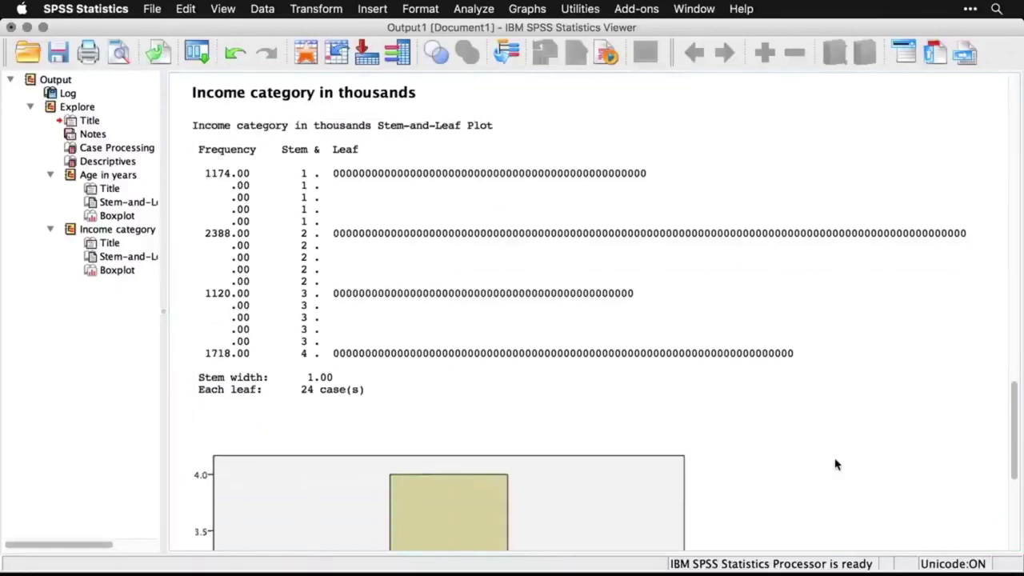
scroll(836, 464, "down", 2)
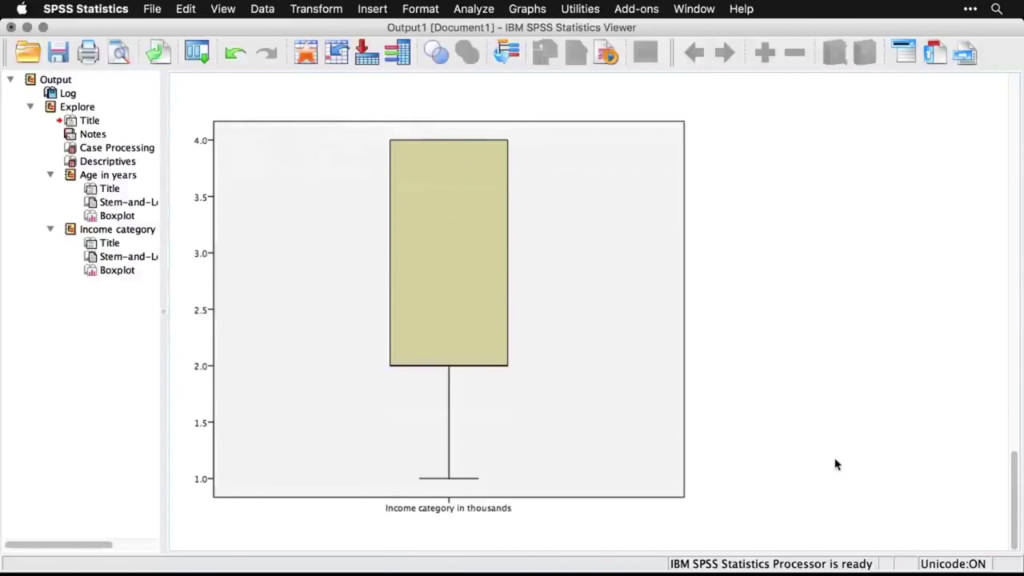
Return to the SPSS01_4_3_Explore.sps syntax window, recall the Explore dialog and limit its display to statistics only
key("super+grave")
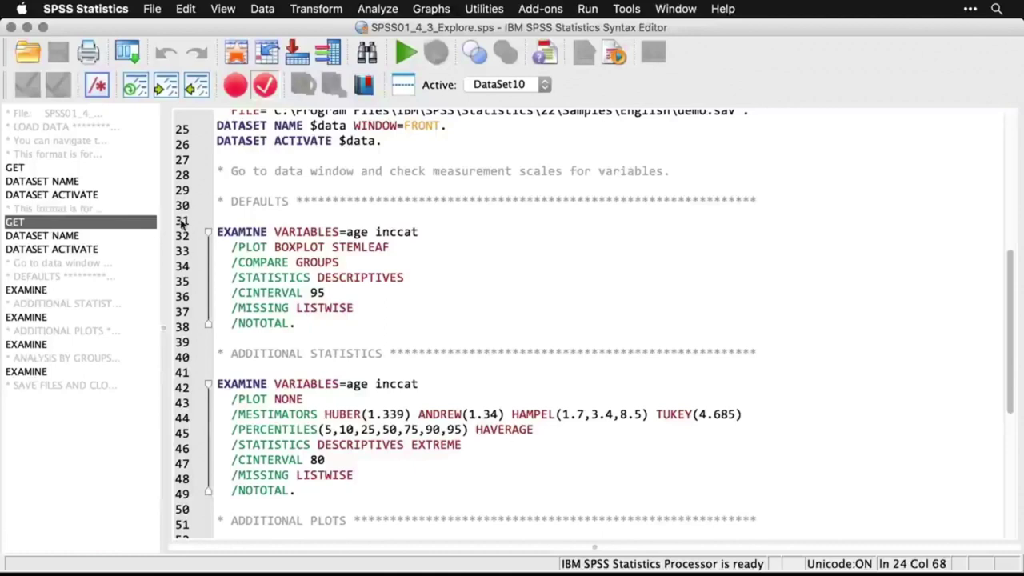
left_click(130, 52)
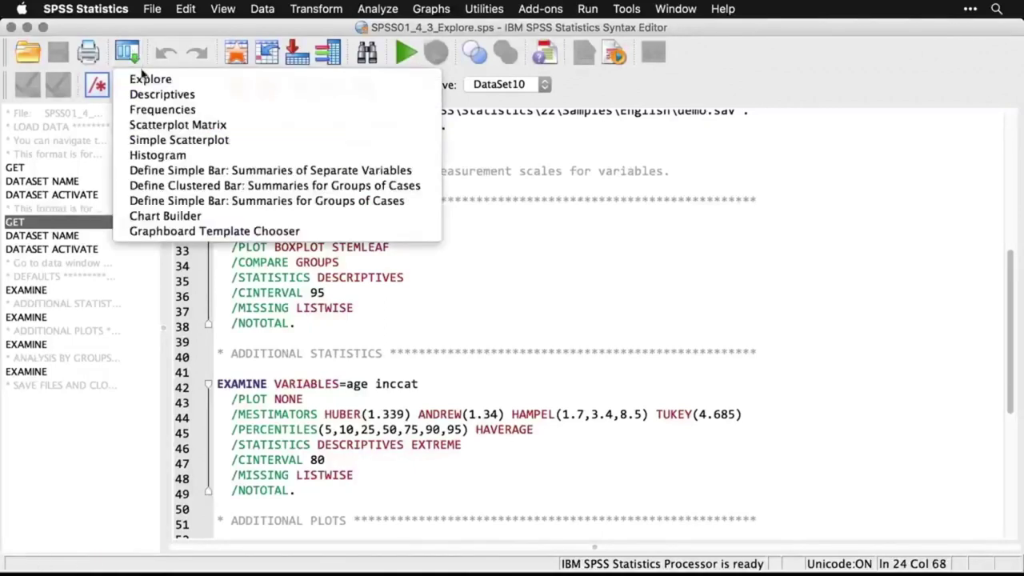
left_click(148, 79)
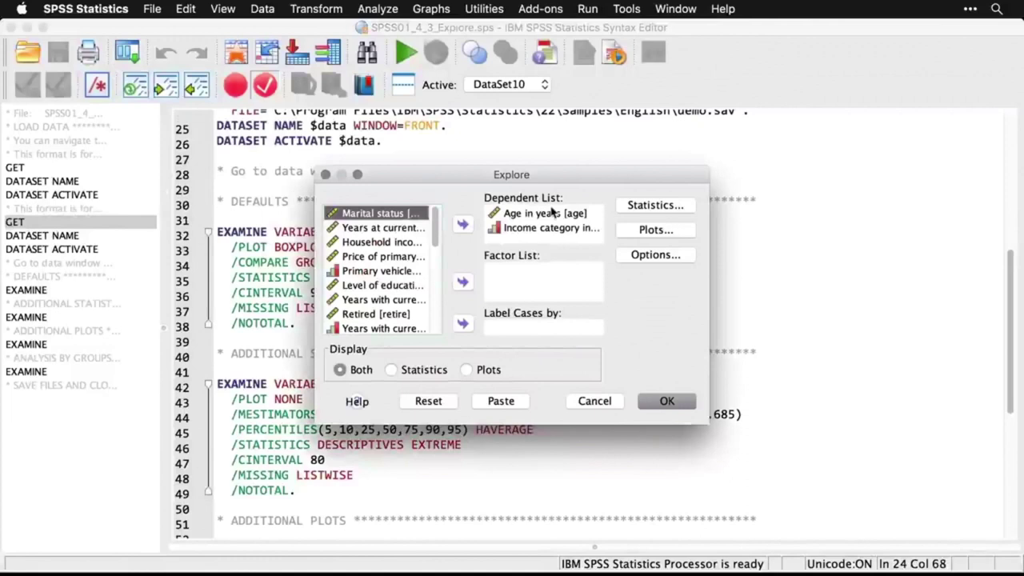
left_click(392, 371)
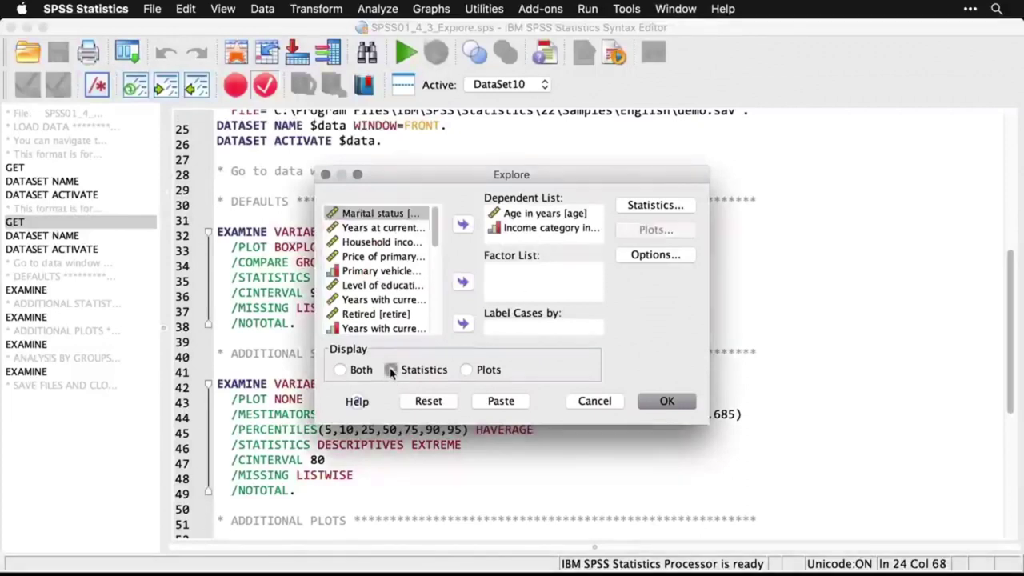
Set the mean's confidence interval to 80%, add M-estimators, outliers and percentiles, and run the Explore analysis
left_click(669, 214)
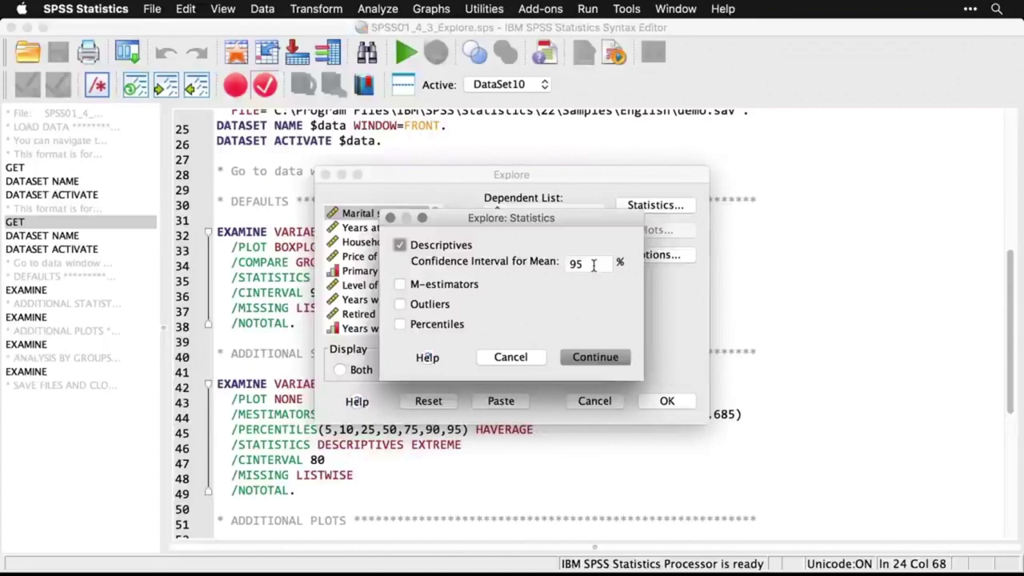
left_click_drag(583, 264, 556, 264)
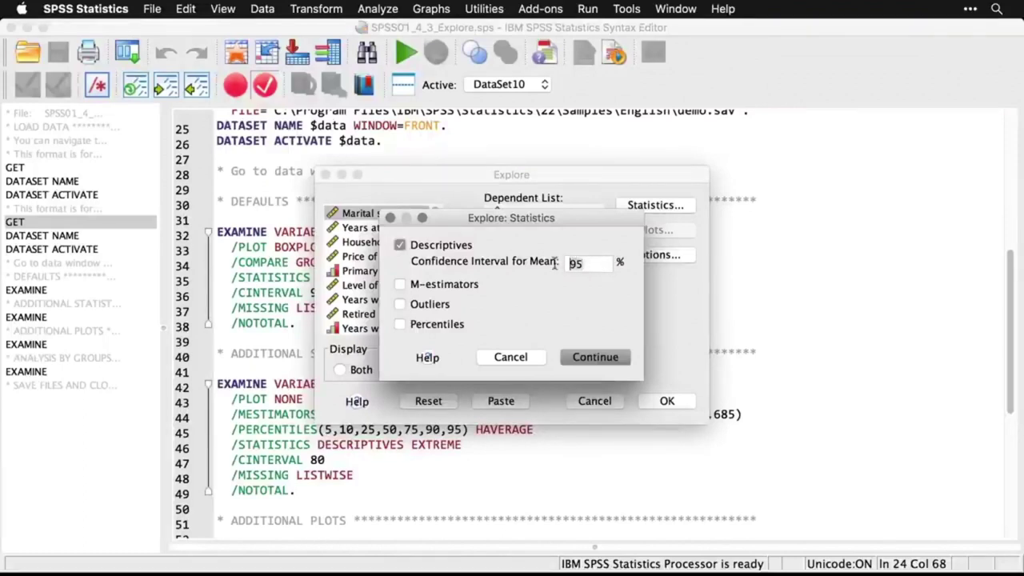
type("80")
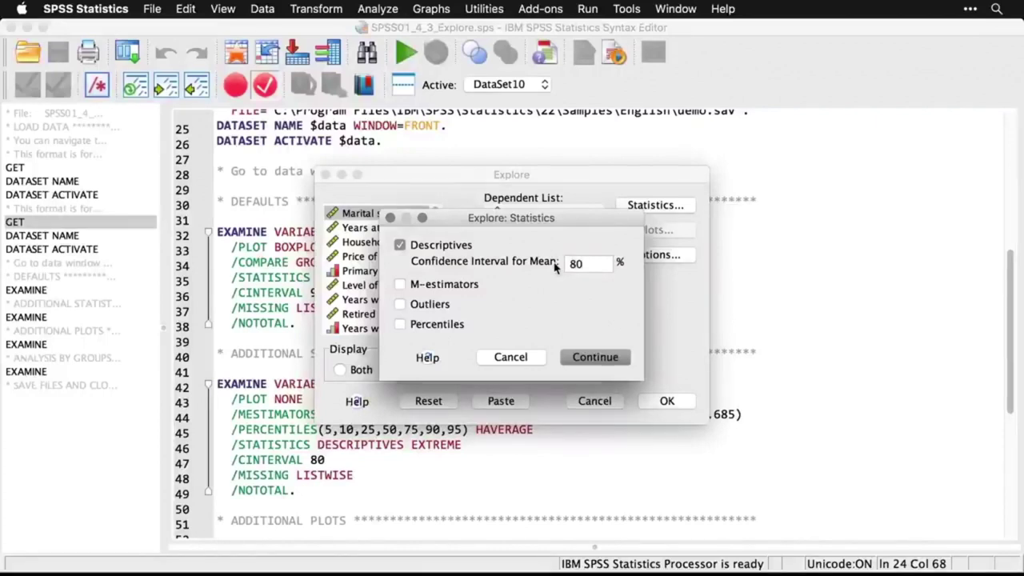
left_click(400, 286)
left_click(400, 306)
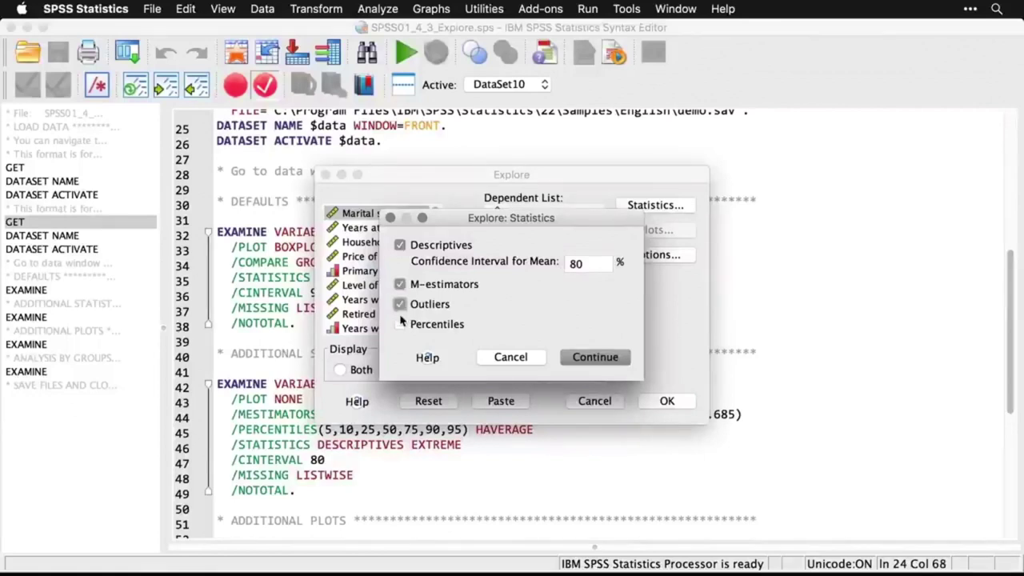
left_click(401, 325)
left_click(593, 357)
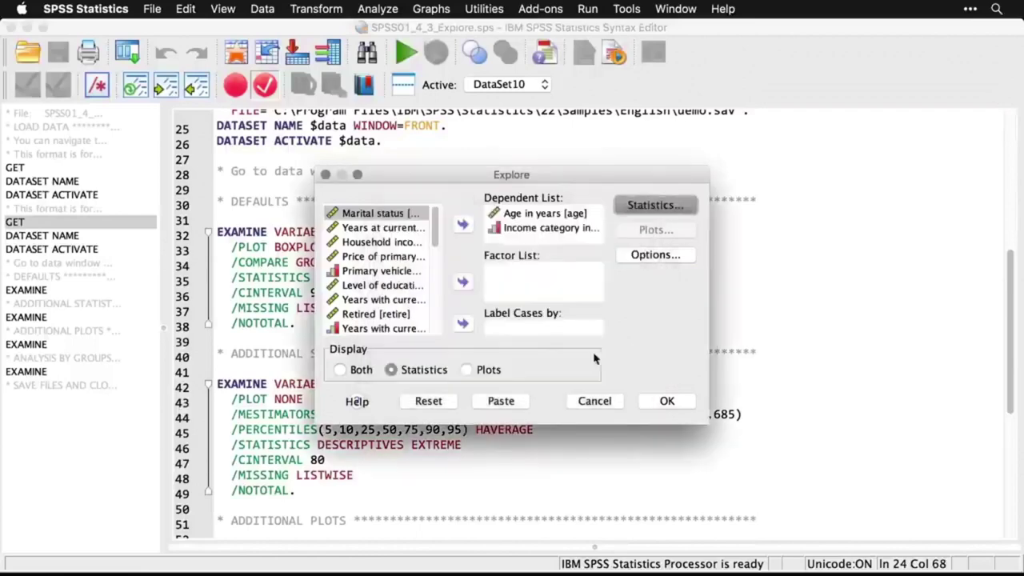
left_click(667, 402)
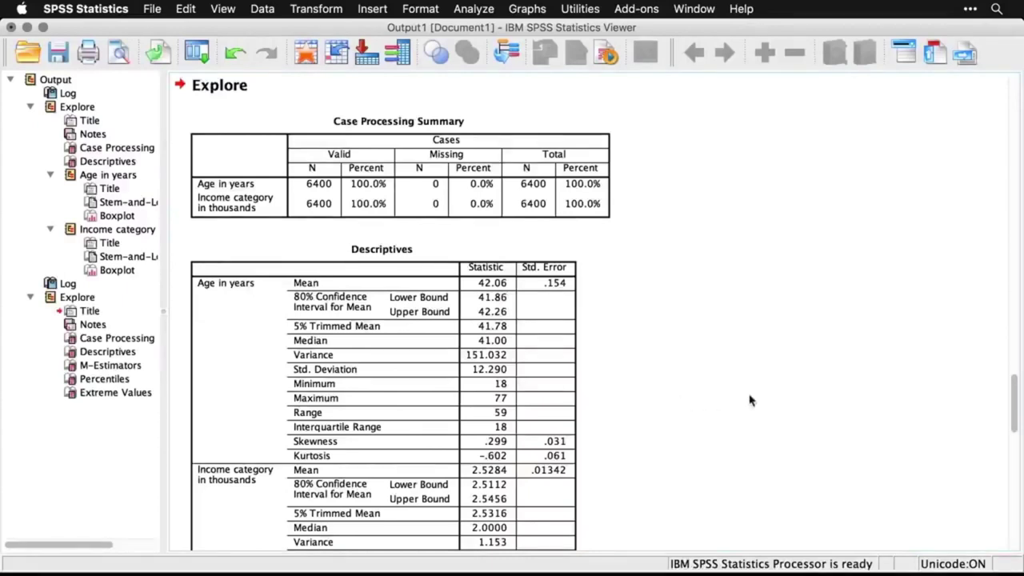
Examine the new Explore output's Descriptives table with the 80% confidence intervals and the M-Estimators table with its weighting constants
scroll(751, 400, "down", 2)
scroll(751, 400, "down", 2)
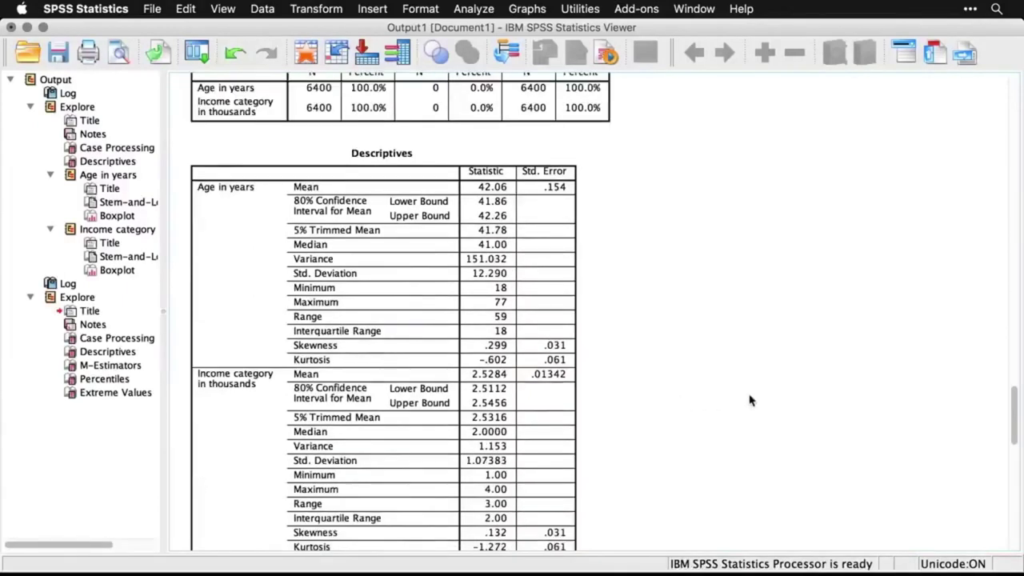
scroll(751, 401, "down", 2)
scroll(751, 400, "down", 4)
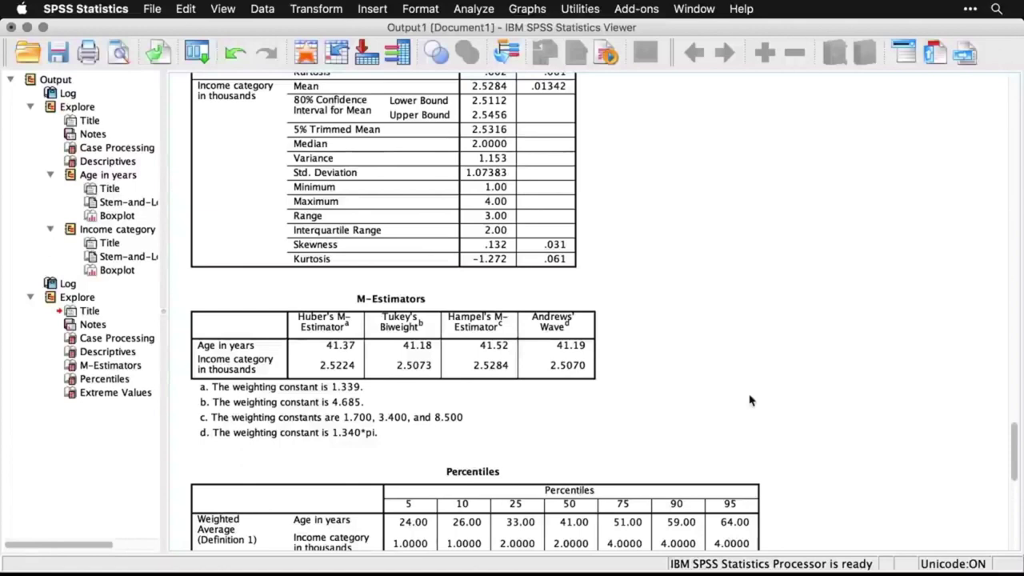
left_click(479, 369)
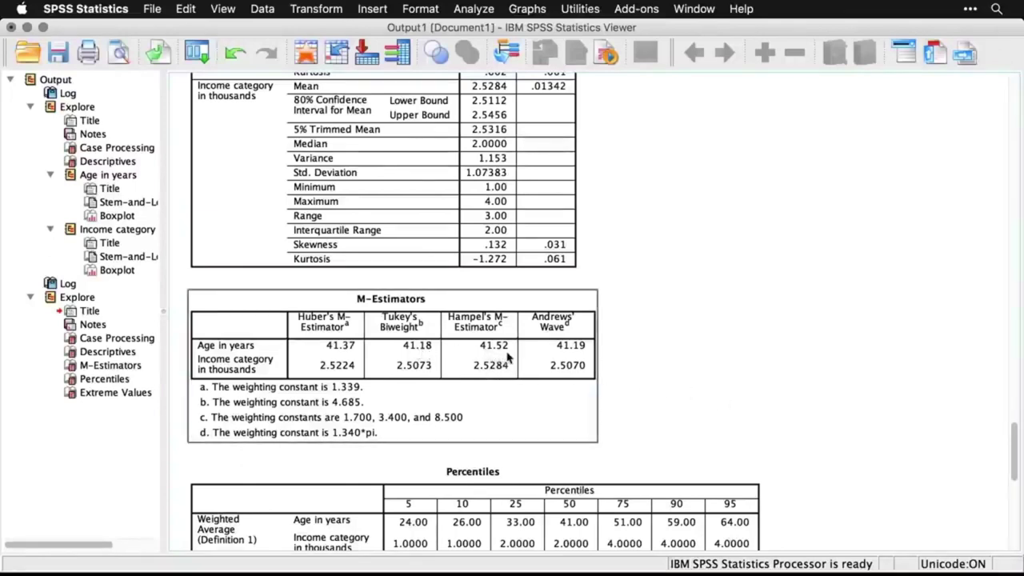
left_click(738, 478)
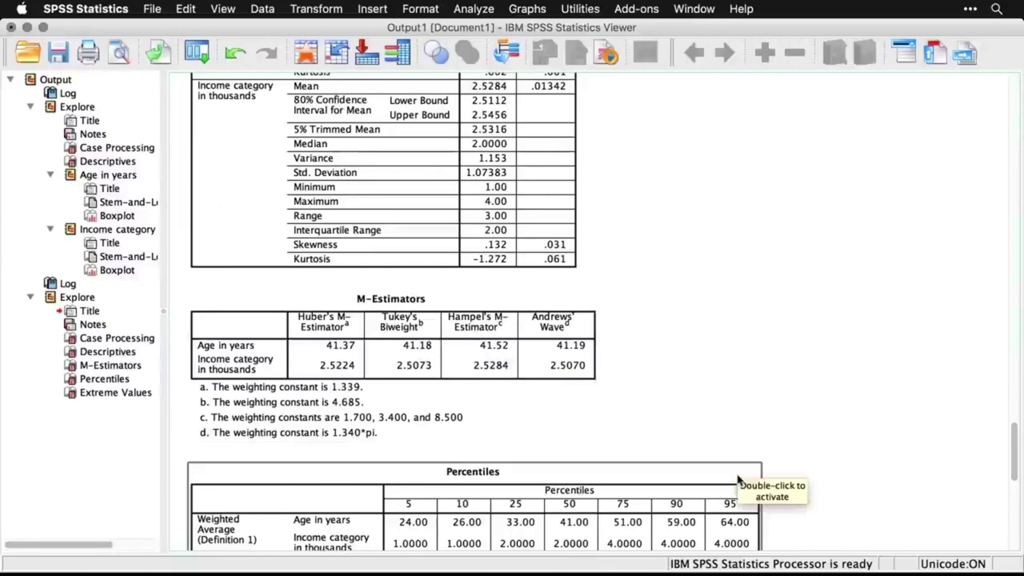
left_click(337, 434)
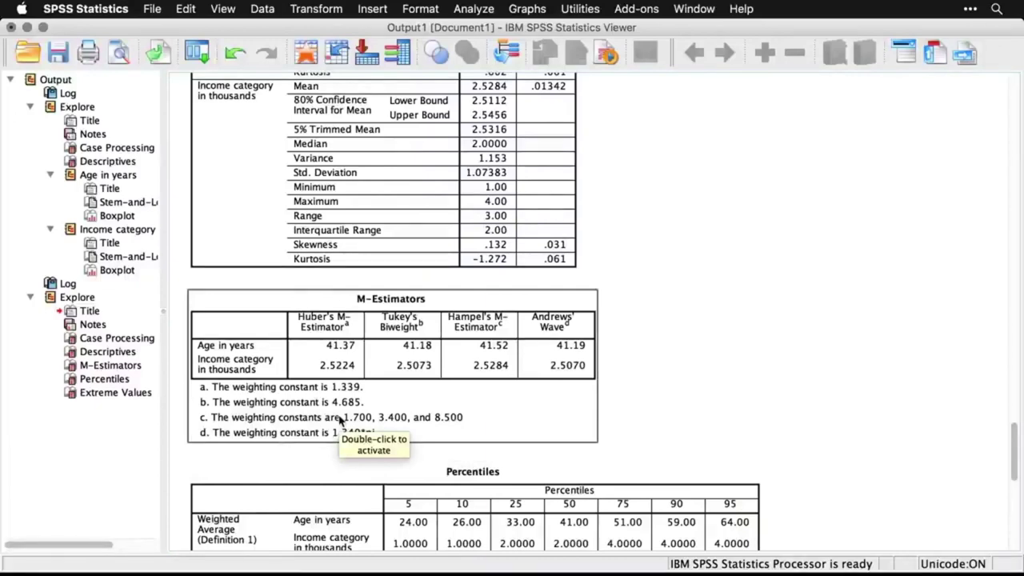
left_click(671, 390)
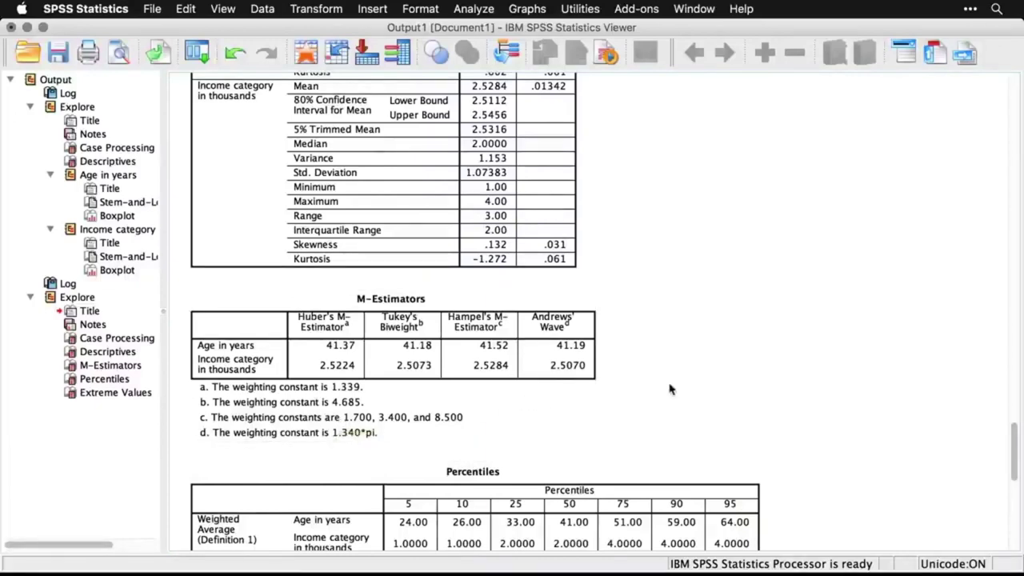
Check the M-estimator constants in the syntax, then review the Percentiles and Extreme Values tables in the output
key("super+grave")
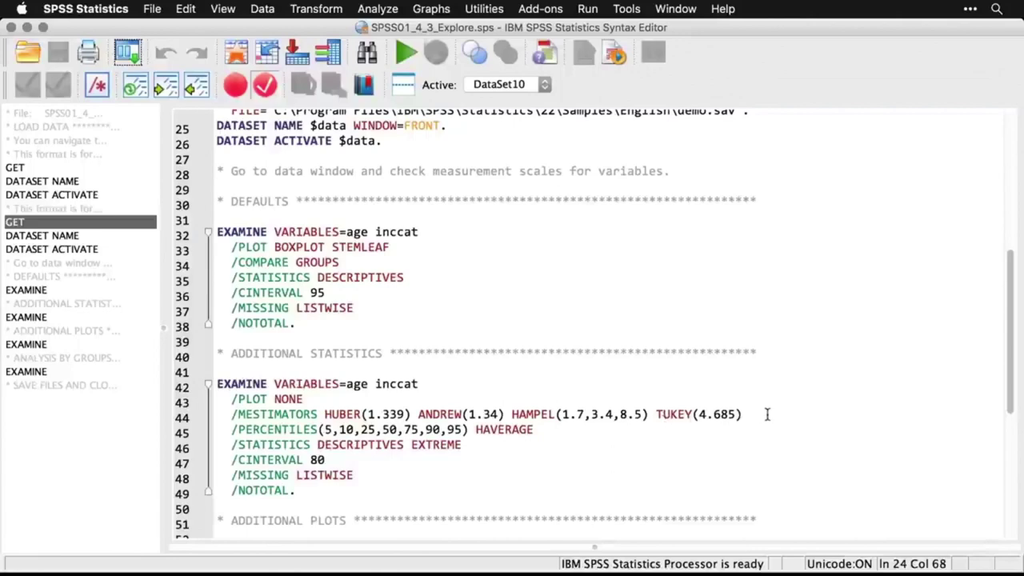
key("super+r")
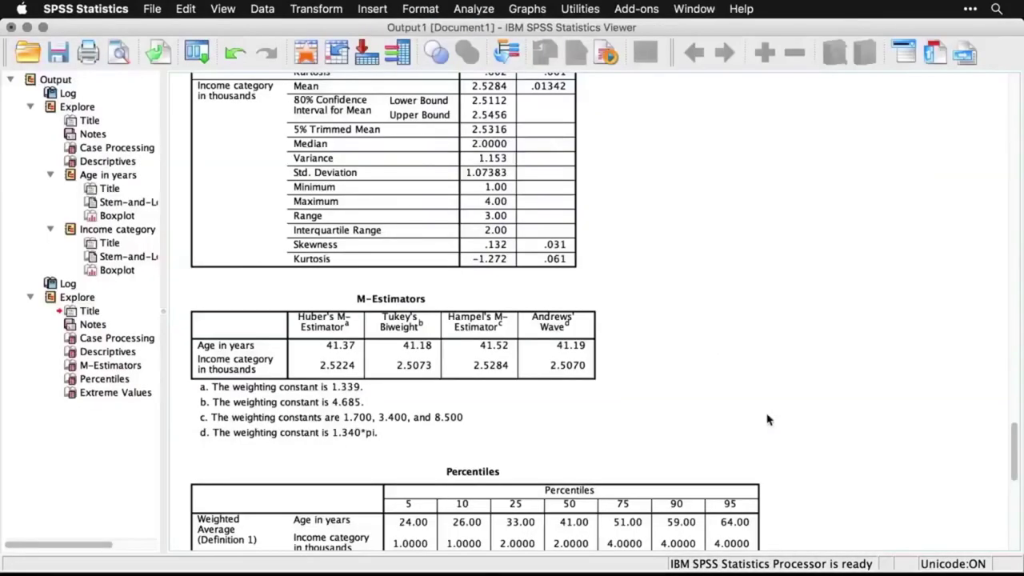
scroll(767, 419, "down", 5)
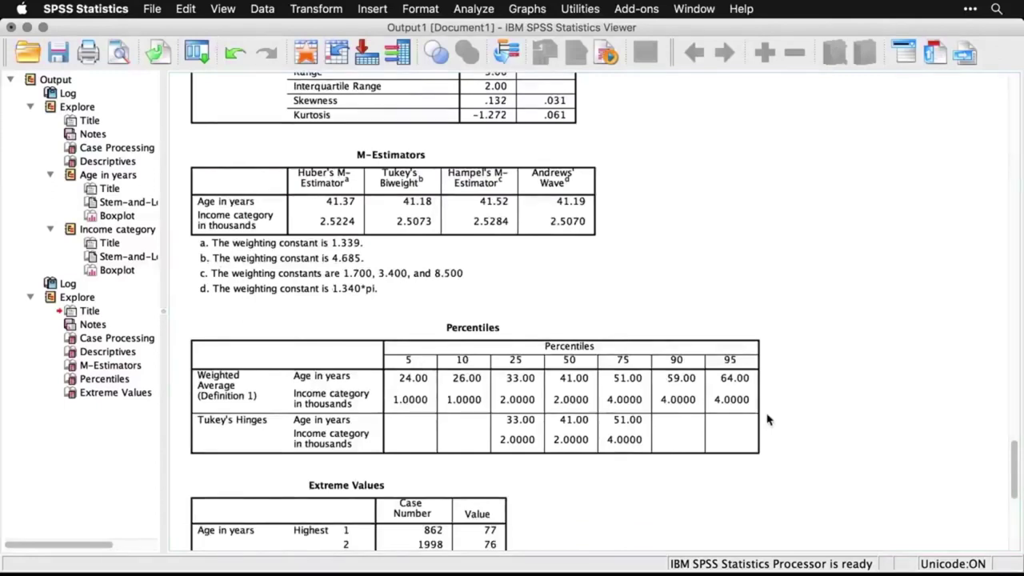
scroll(766, 419, "down", 8)
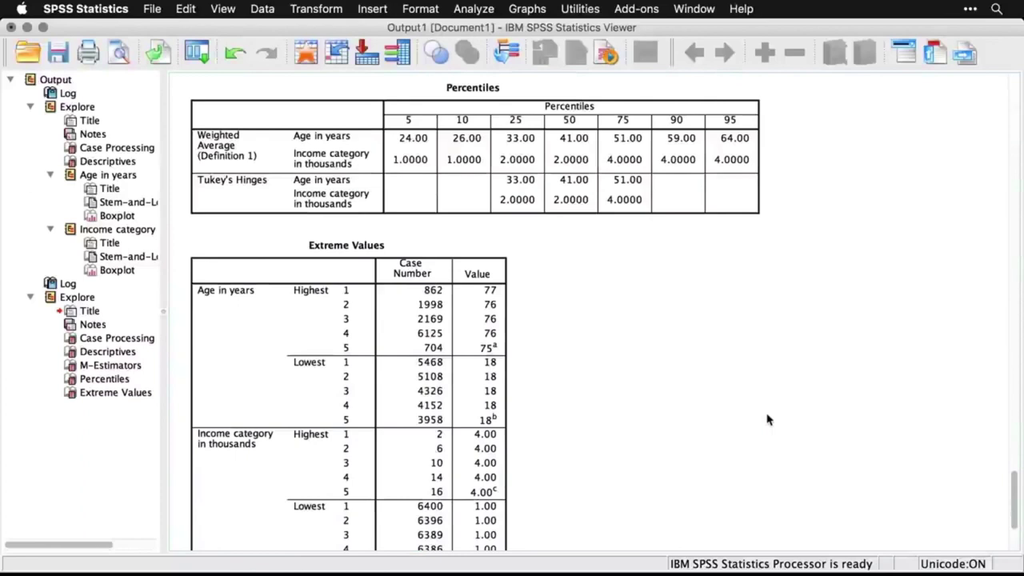
scroll(767, 419, "down", 3)
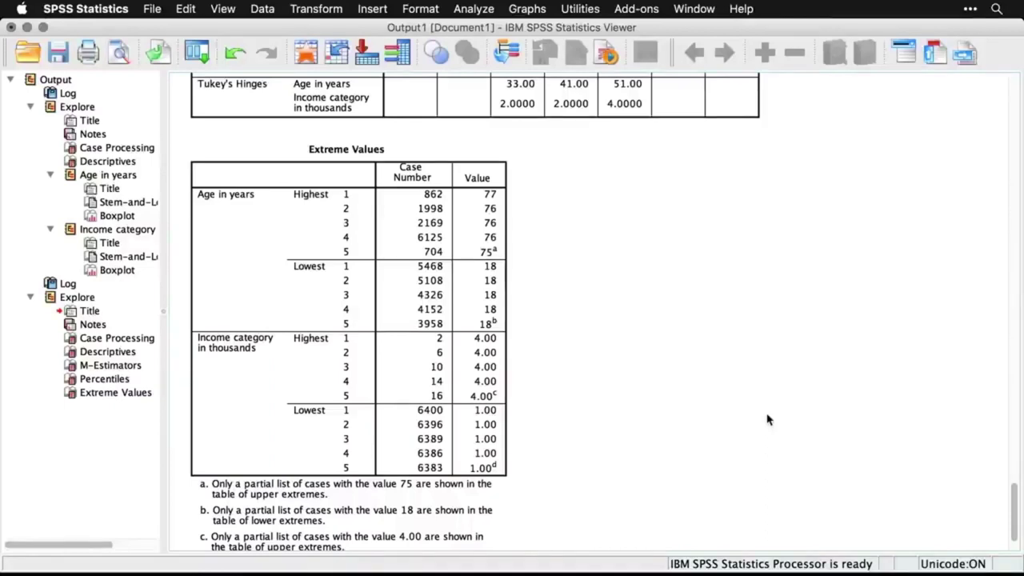
Return to the SPSS01_4_3_Explore.sps syntax window, recall the Explore dialog and limit its display to plots only
key("super+grave")
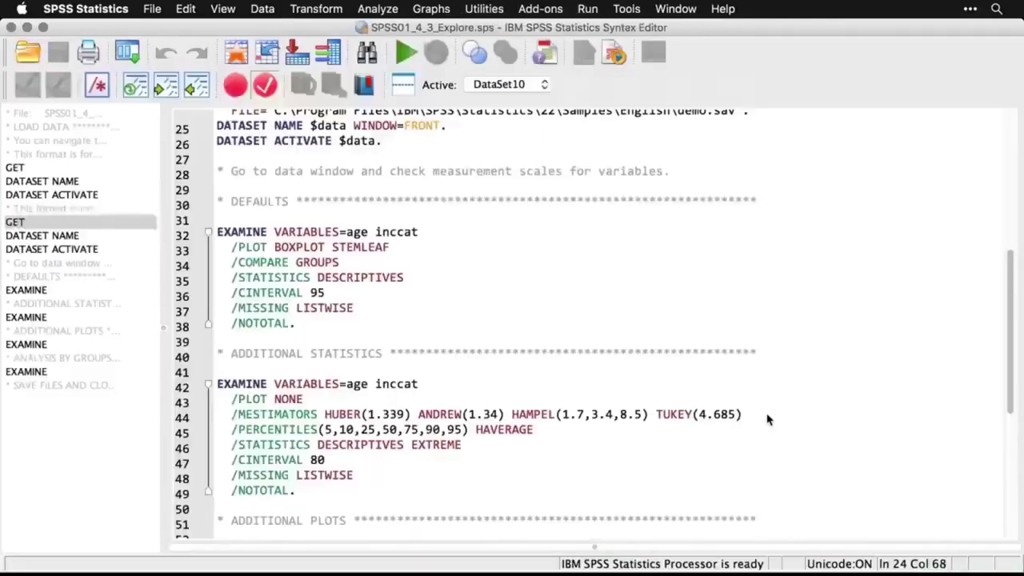
scroll(767, 418, "down", 5)
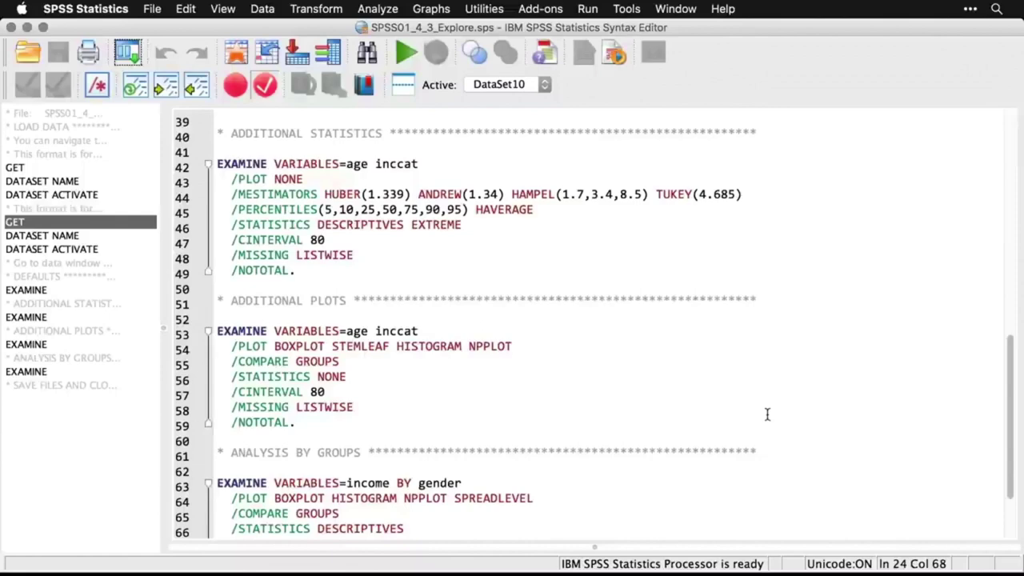
left_click(128, 53)
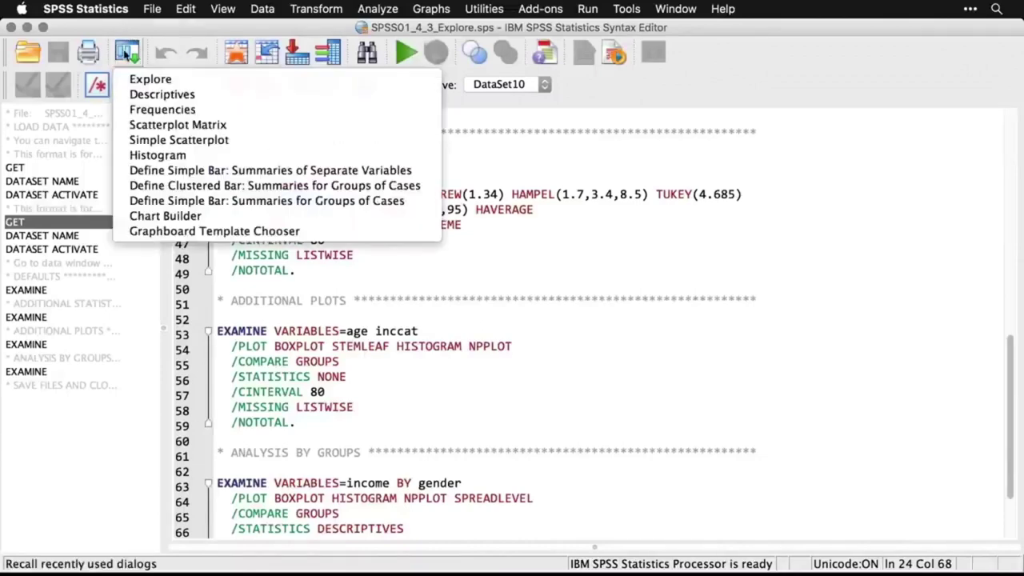
left_click(132, 80)
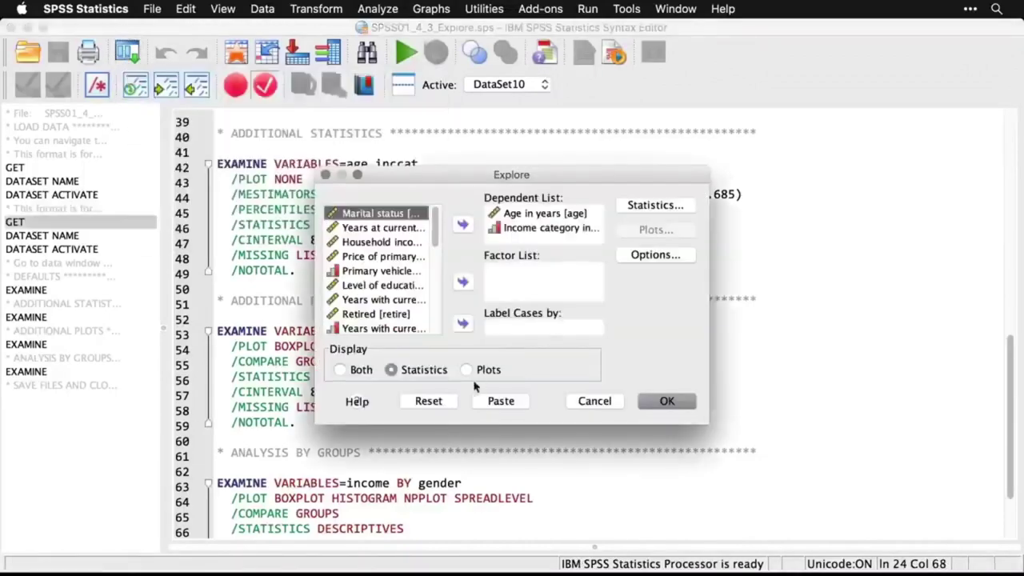
left_click(466, 370)
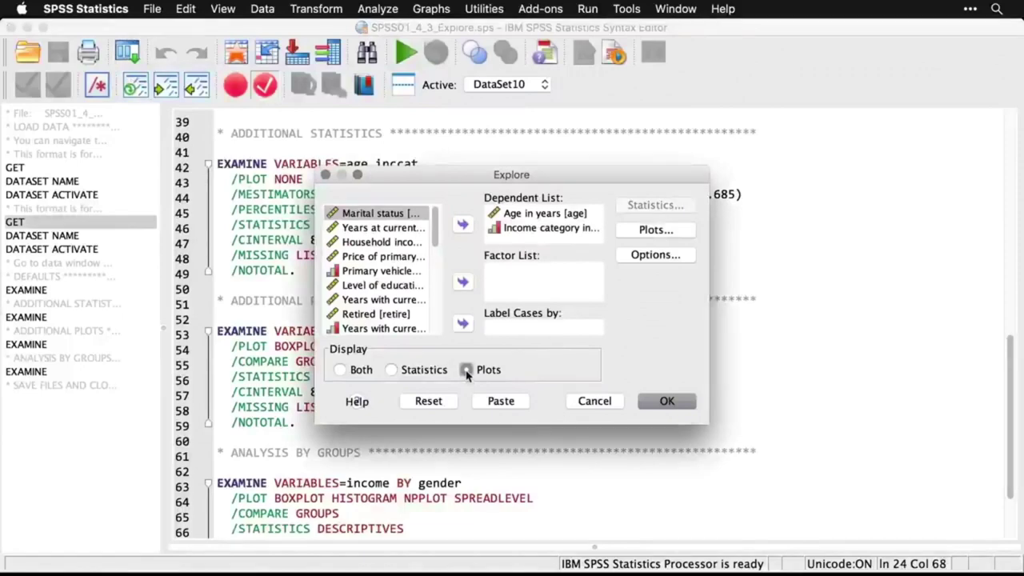
Add histograms and normality plots with tests to the Explore plots, and run the analysis on age and income category
left_click(656, 230)
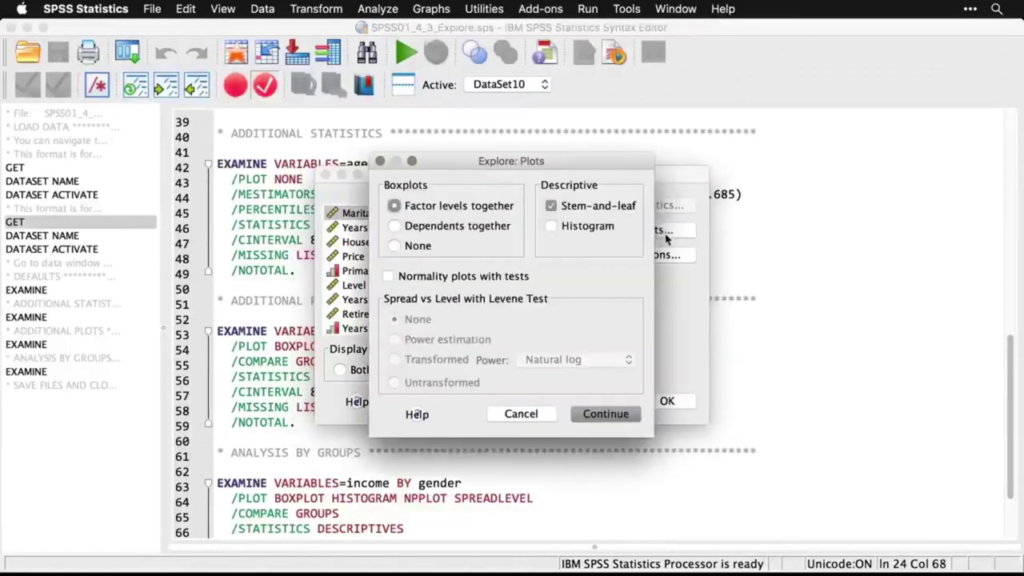
left_click(552, 226)
left_click(390, 277)
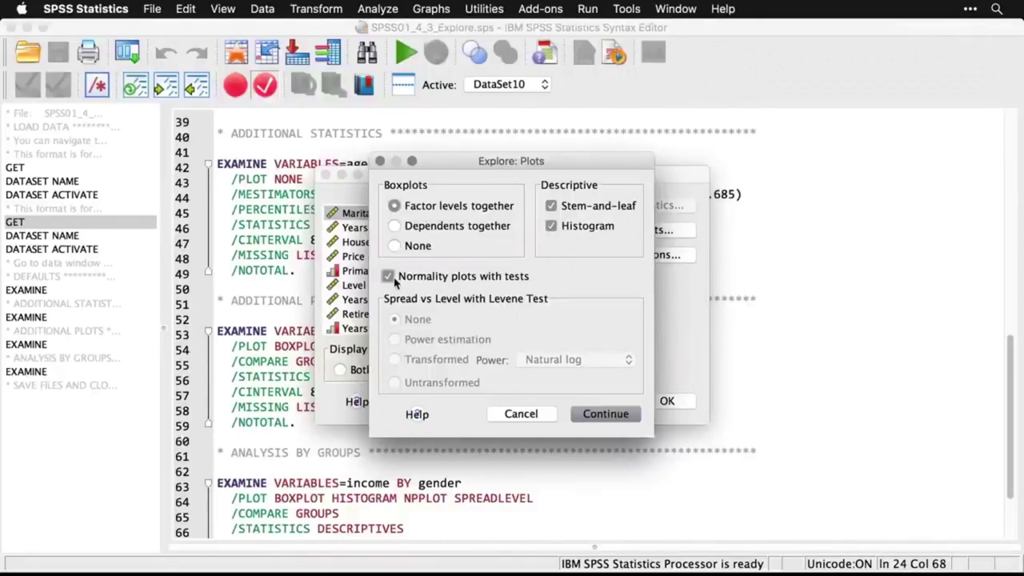
left_click(606, 413)
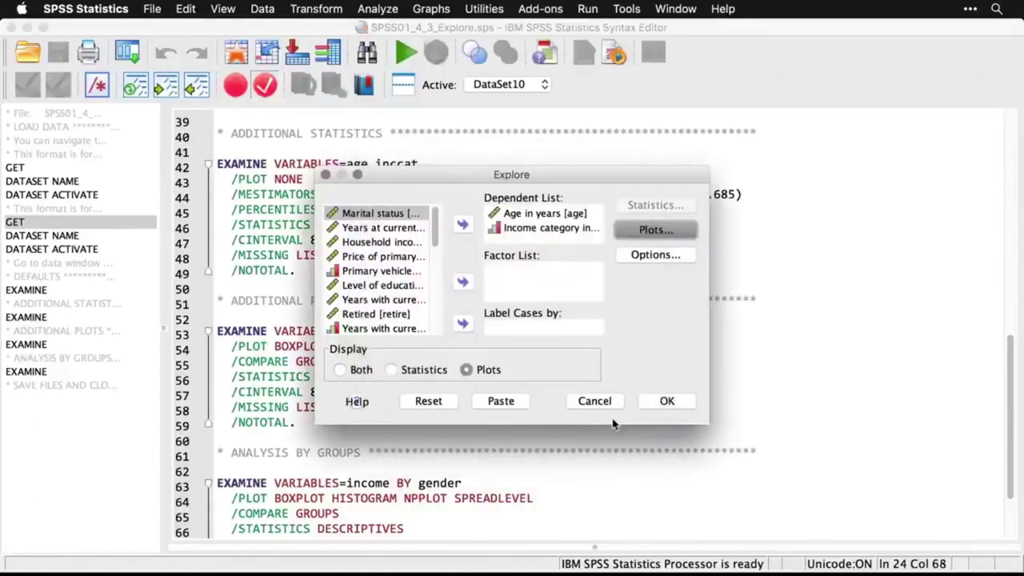
left_click(669, 401)
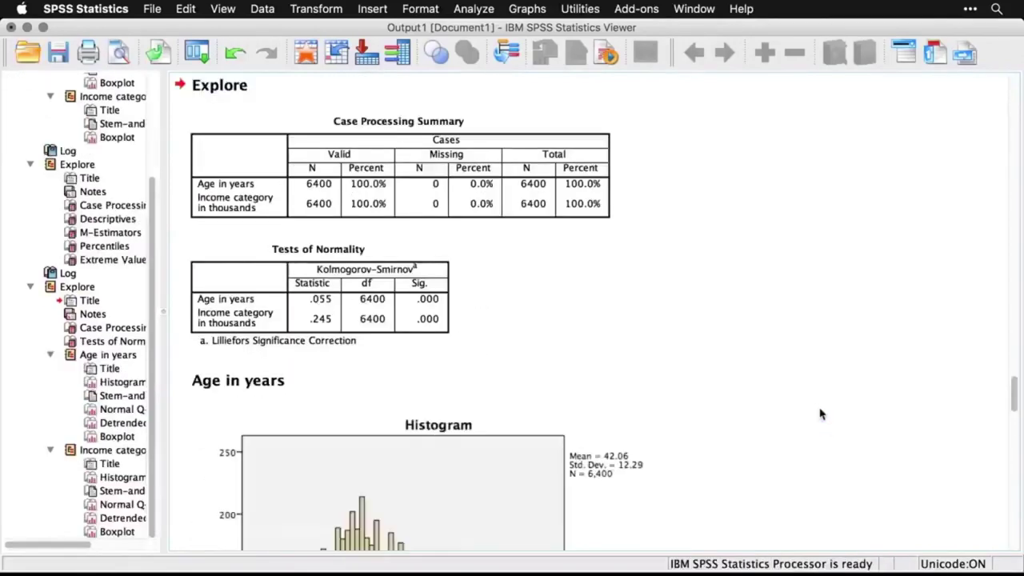
Review the Age in years plots in the new output: histogram, stem-and-leaf, normal and detrended Q-Q plots, and boxplot
scroll(820, 414, "down", 5)
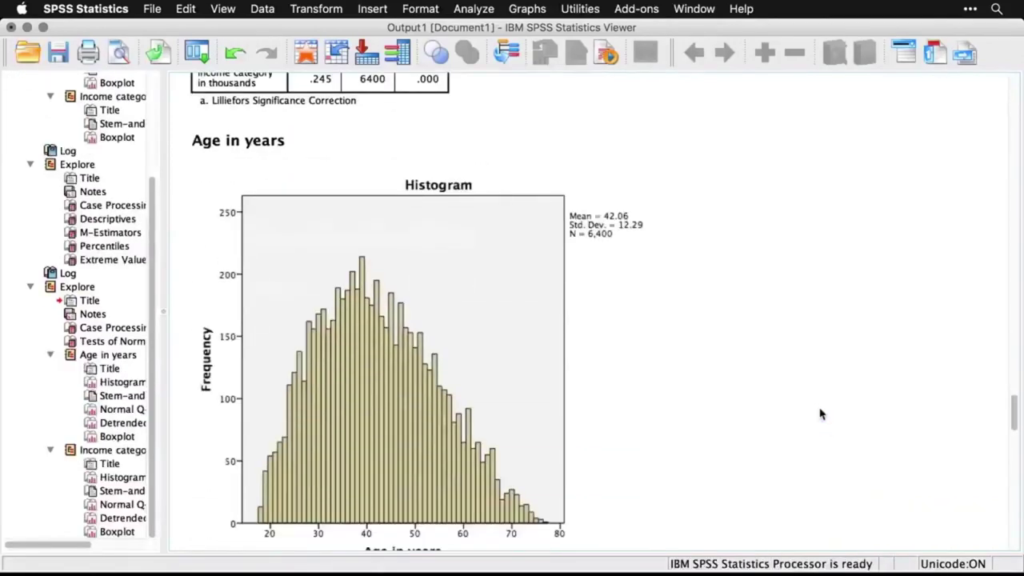
scroll(821, 414, "down", 7)
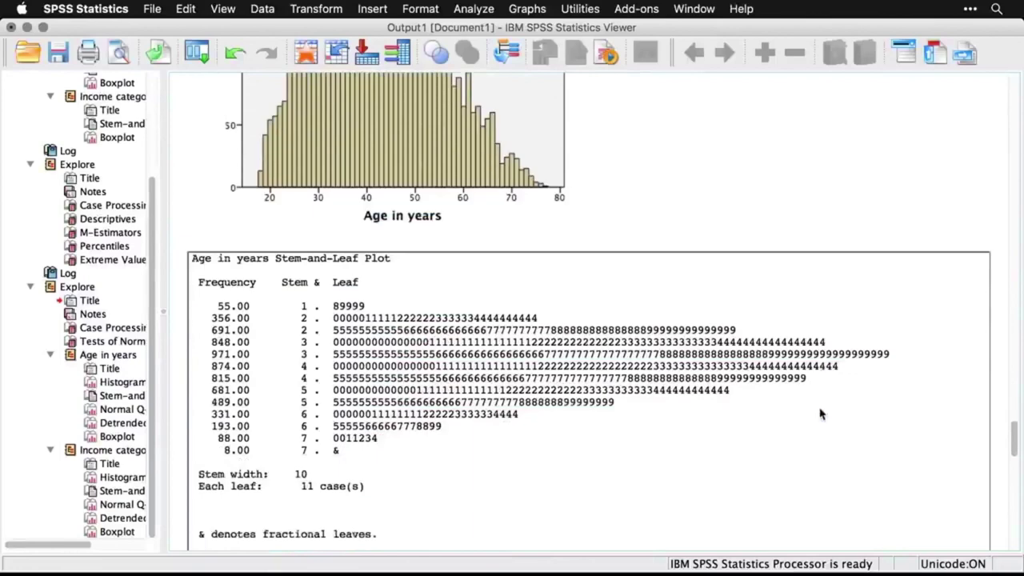
scroll(820, 414, "down", 9)
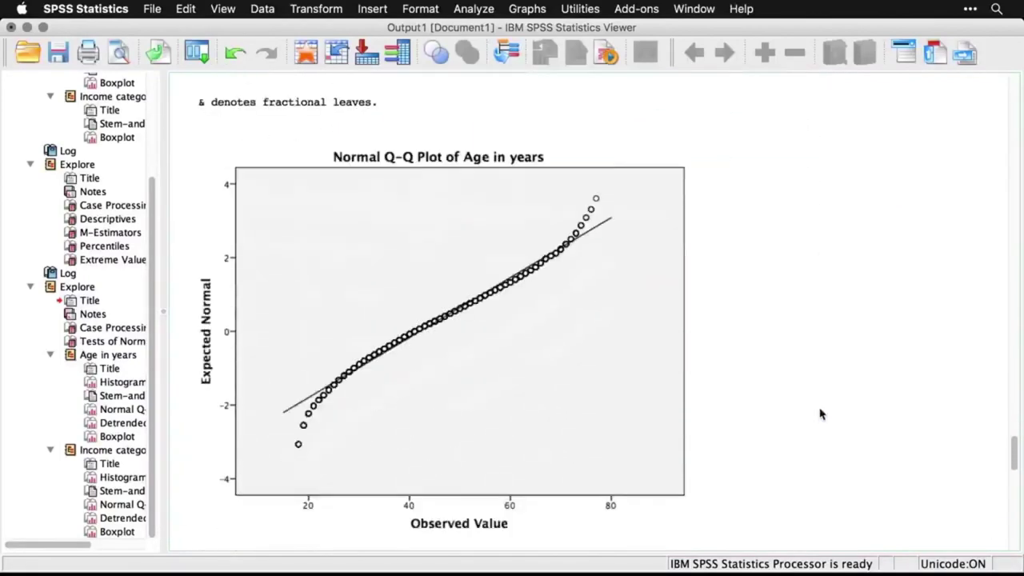
scroll(820, 414, "down", 1)
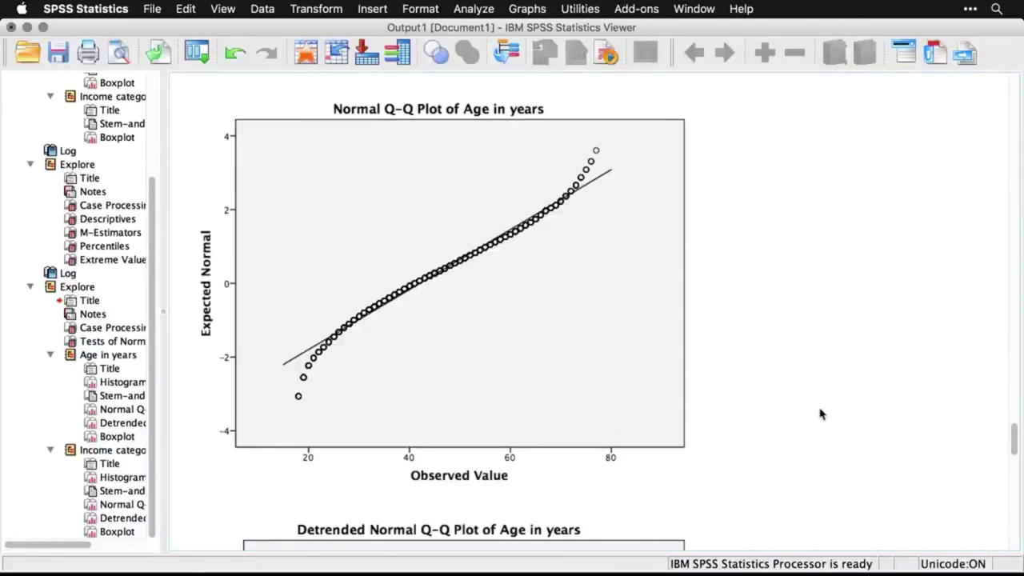
left_click(567, 419)
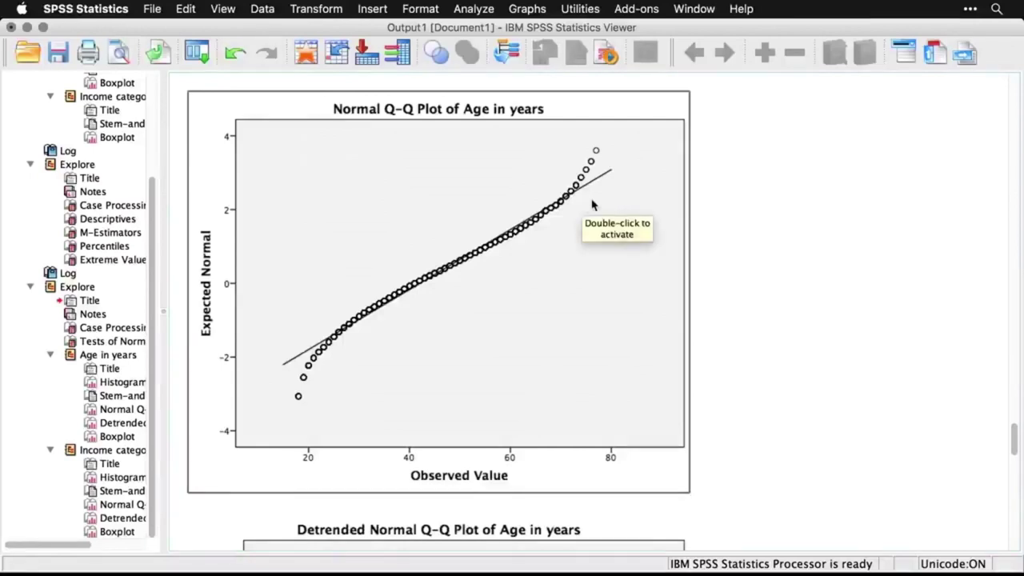
left_click(764, 324)
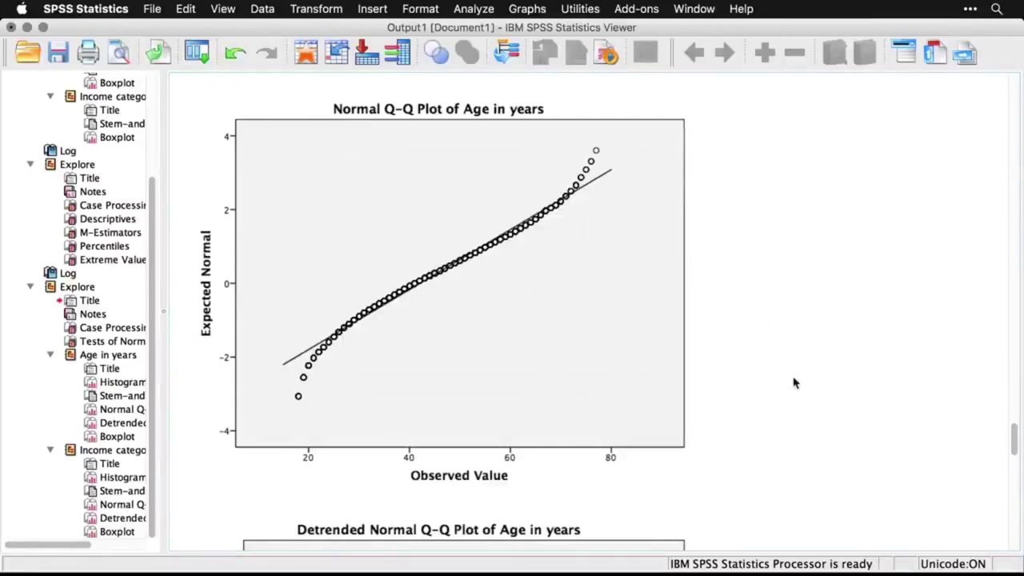
scroll(794, 383, "down", 10)
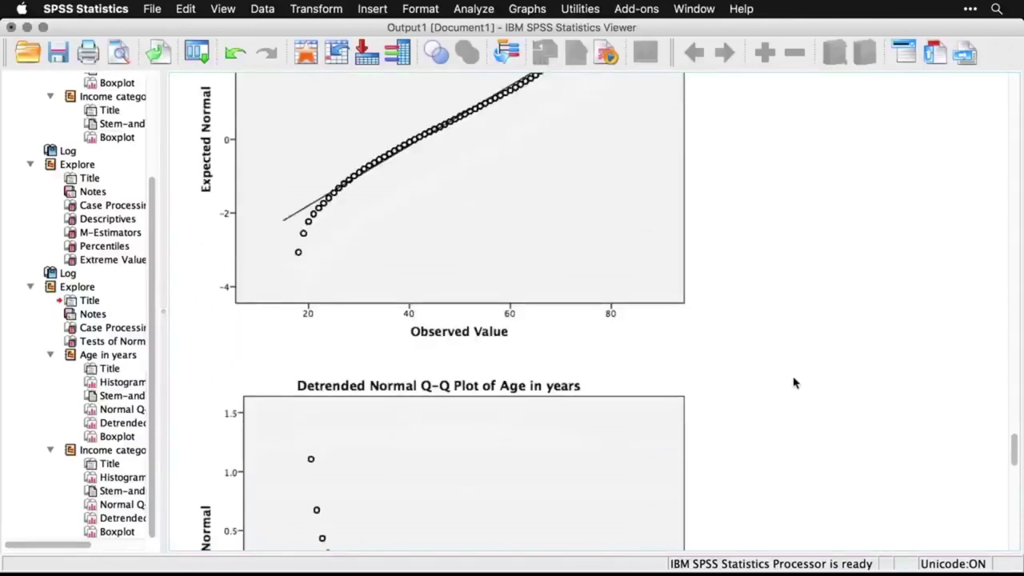
scroll(795, 384, "down", 2)
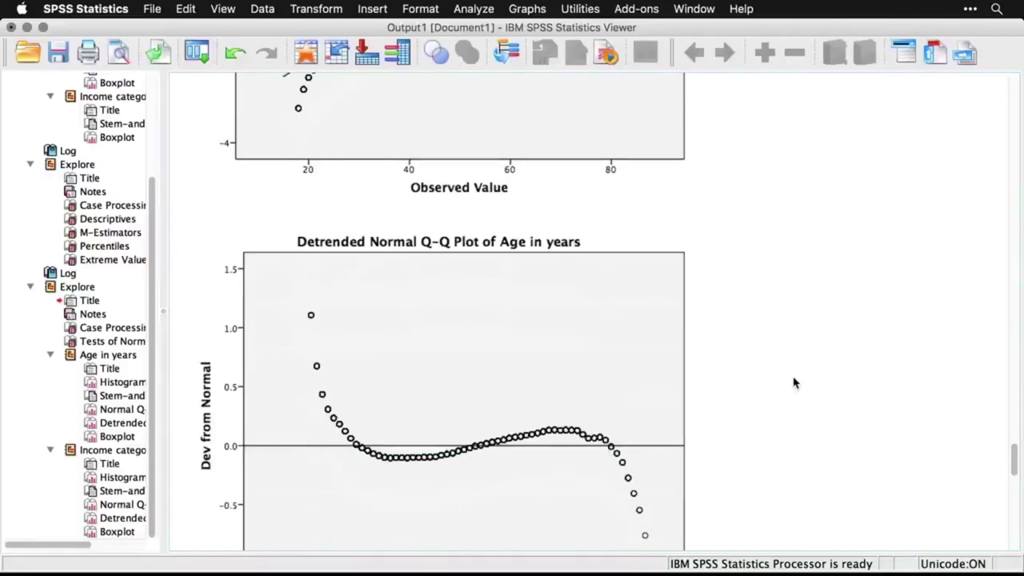
scroll(795, 384, "down", 12)
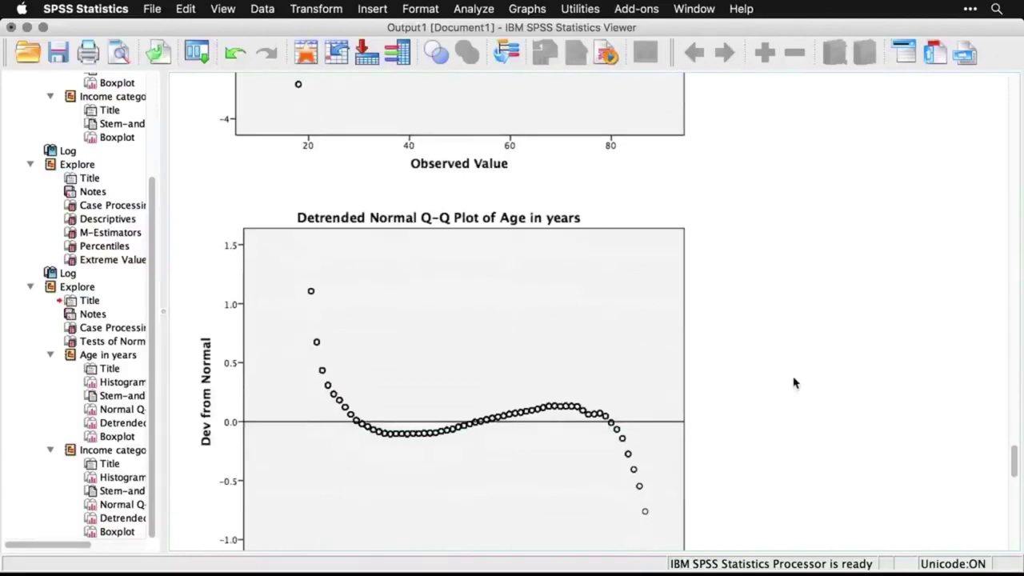
scroll(795, 383, "down", 9)
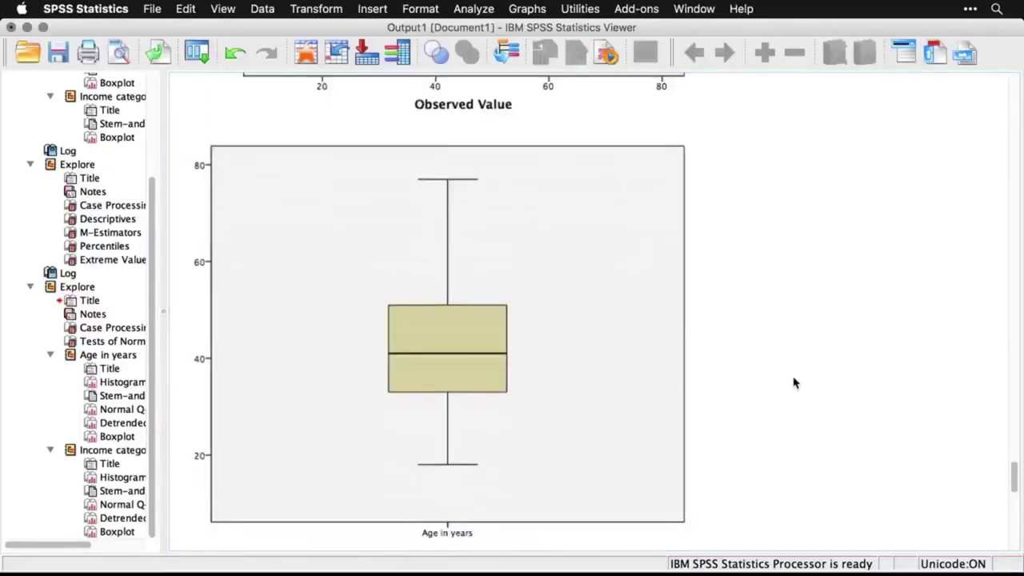
Review the Income category in thousands plots: histogram, stem-and-leaf, normal and detrended Q-Q plots, and boxplot
scroll(794, 383, "down", 14)
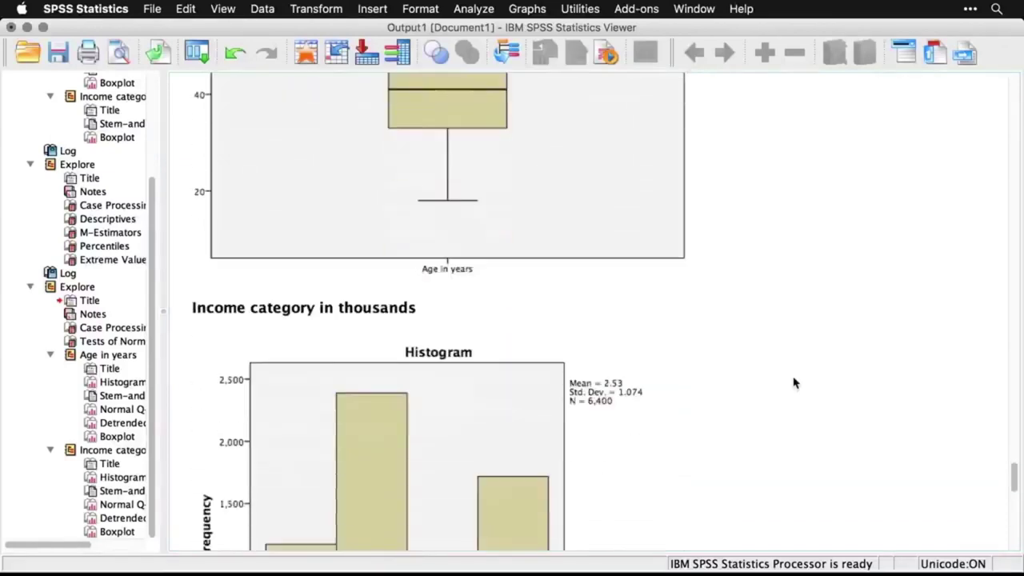
scroll(794, 384, "down", 2)
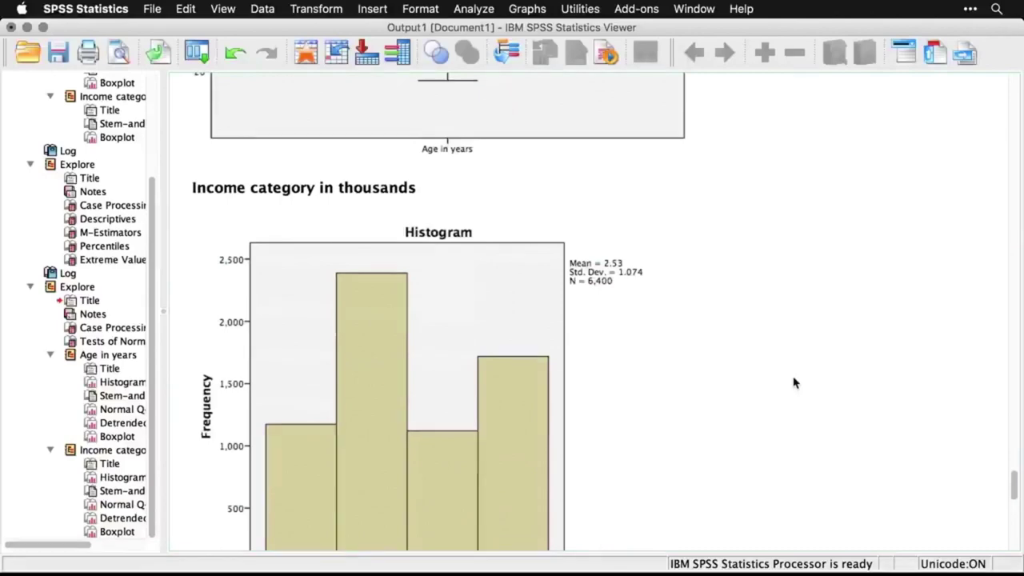
scroll(795, 383, "down", 4)
scroll(795, 384, "down", 16)
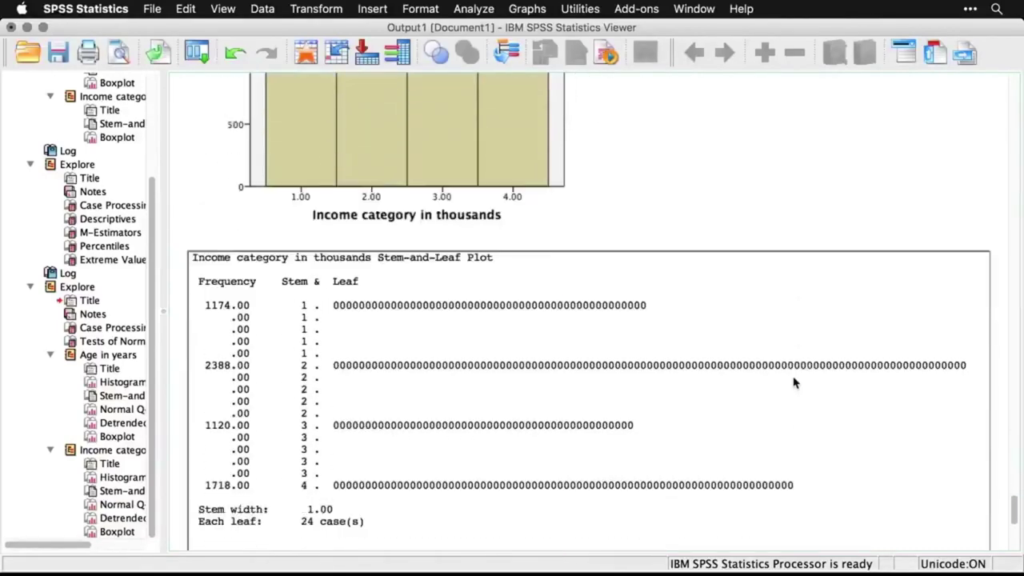
scroll(795, 384, "down", 12)
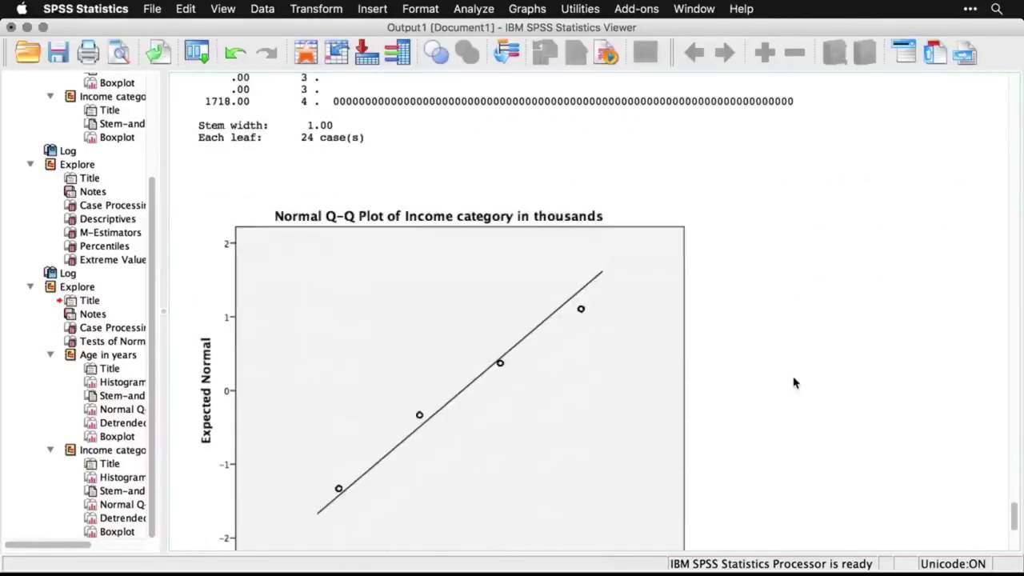
scroll(795, 383, "down", 1)
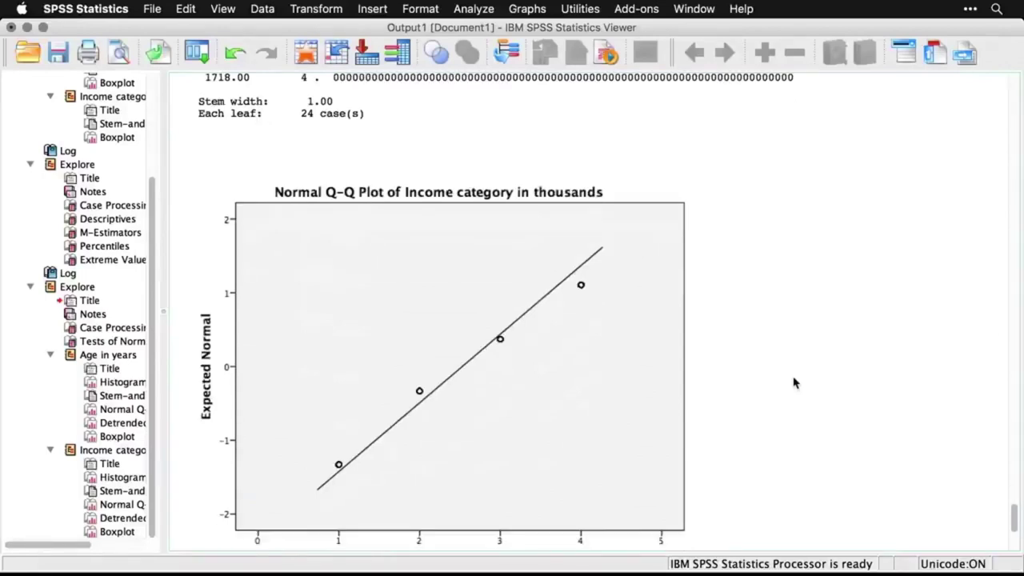
scroll(795, 383, "down", 9)
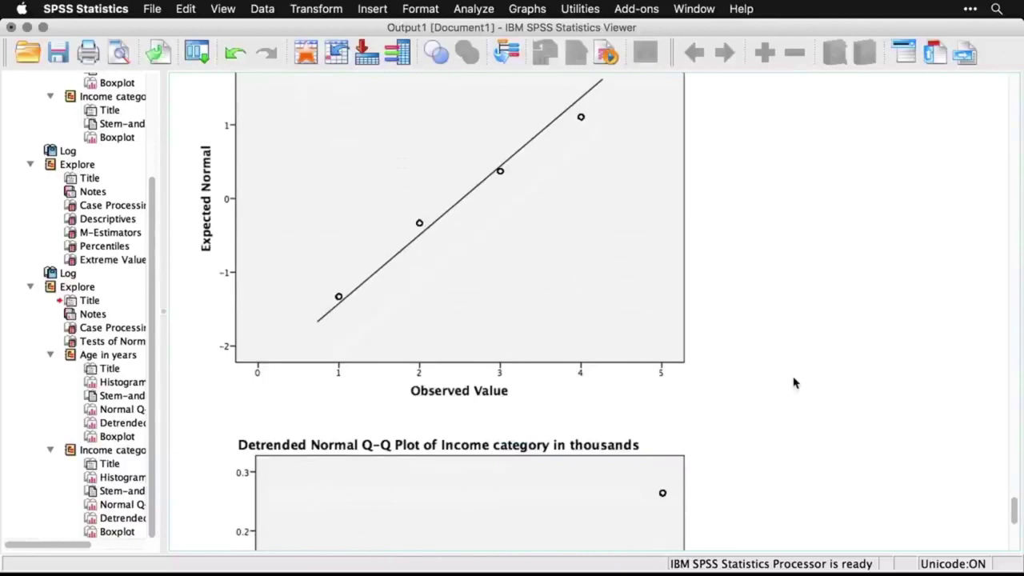
scroll(794, 384, "down", 10)
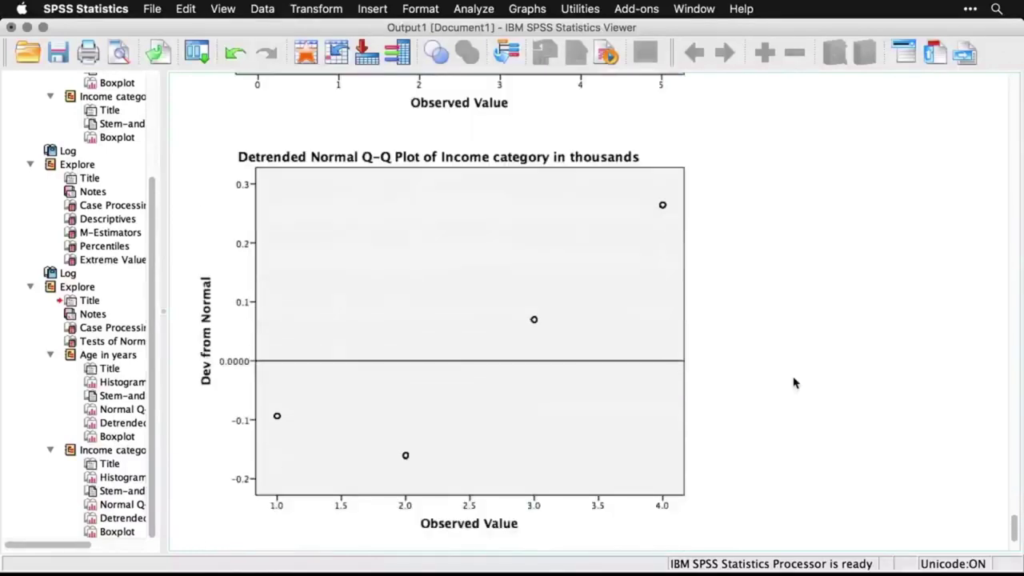
scroll(795, 383, "down", 15)
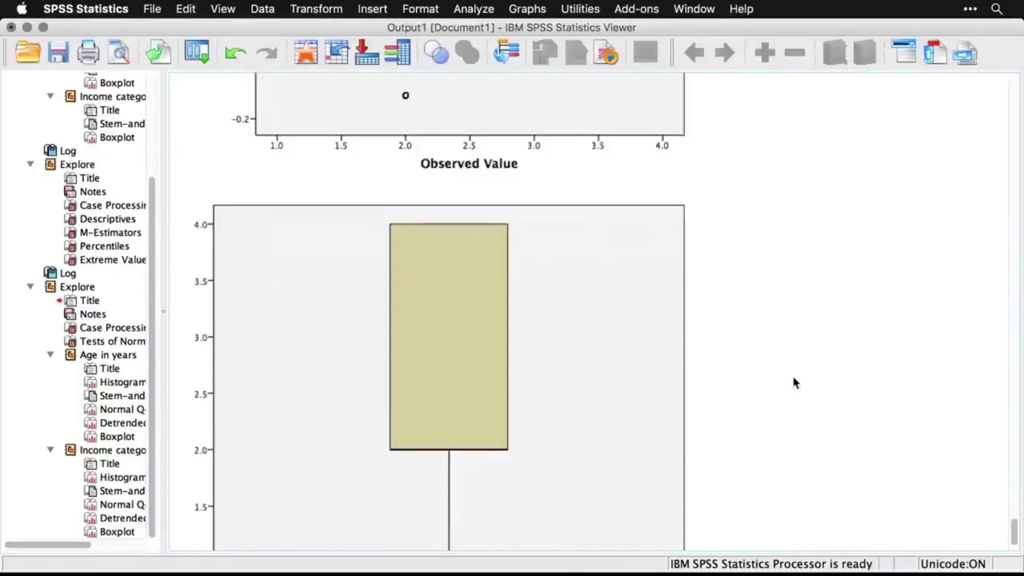
scroll(795, 383, "down", 3)
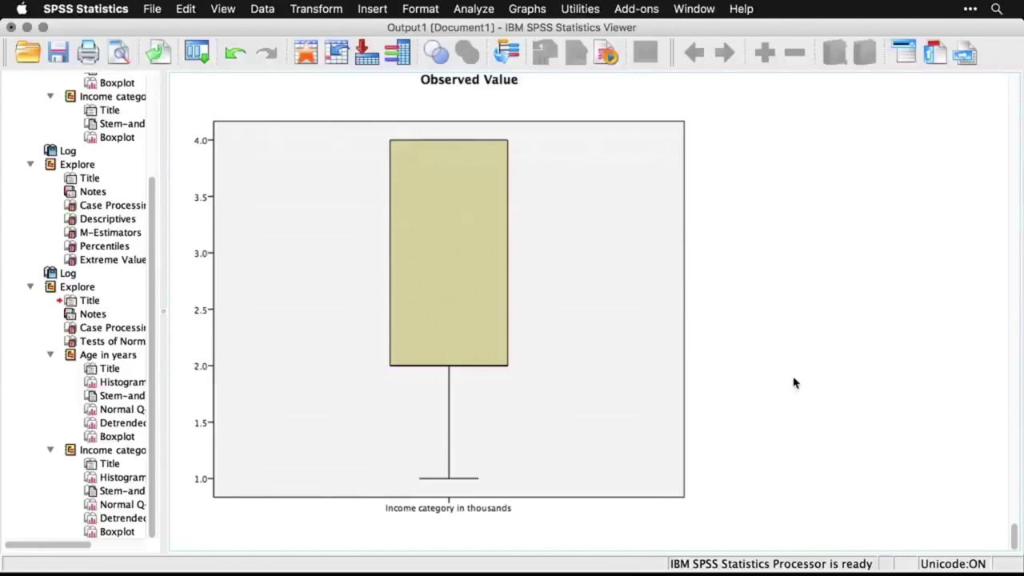
Go back to the Explore syntax window, recall the Explore dialog and reset all its settings to the defaults
key("super+grave")
key("super+grave")
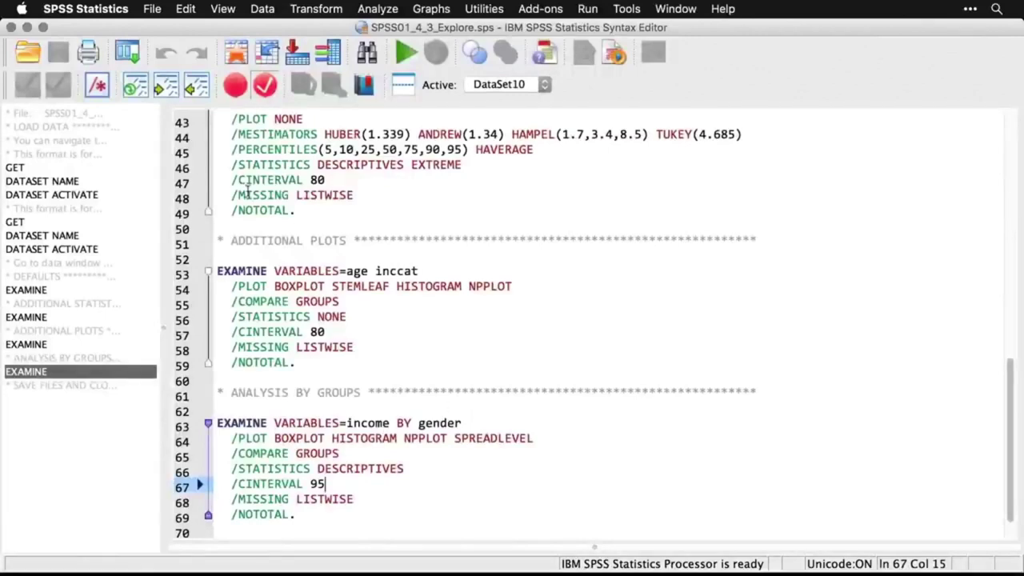
left_click(131, 53)
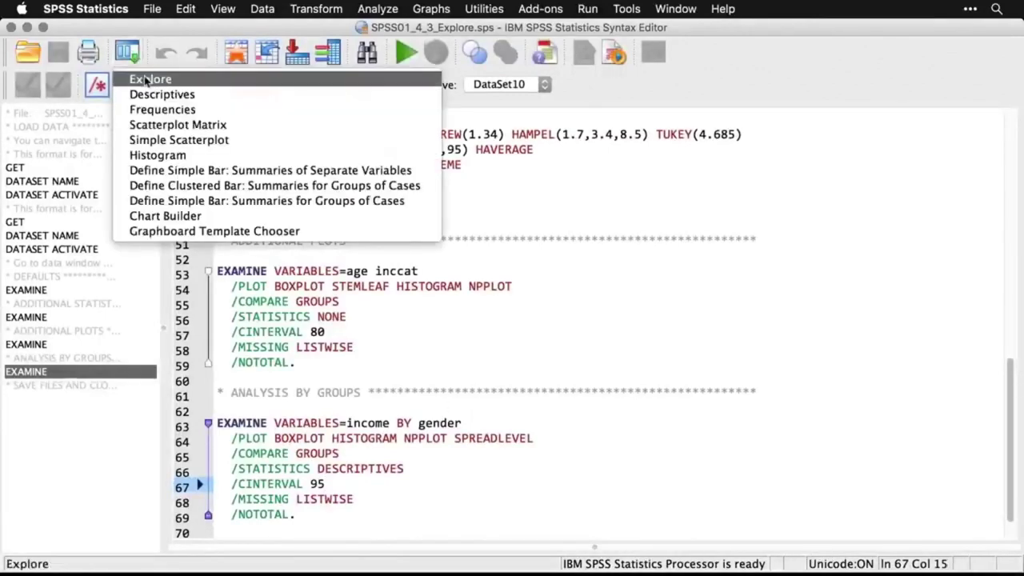
left_click(151, 80)
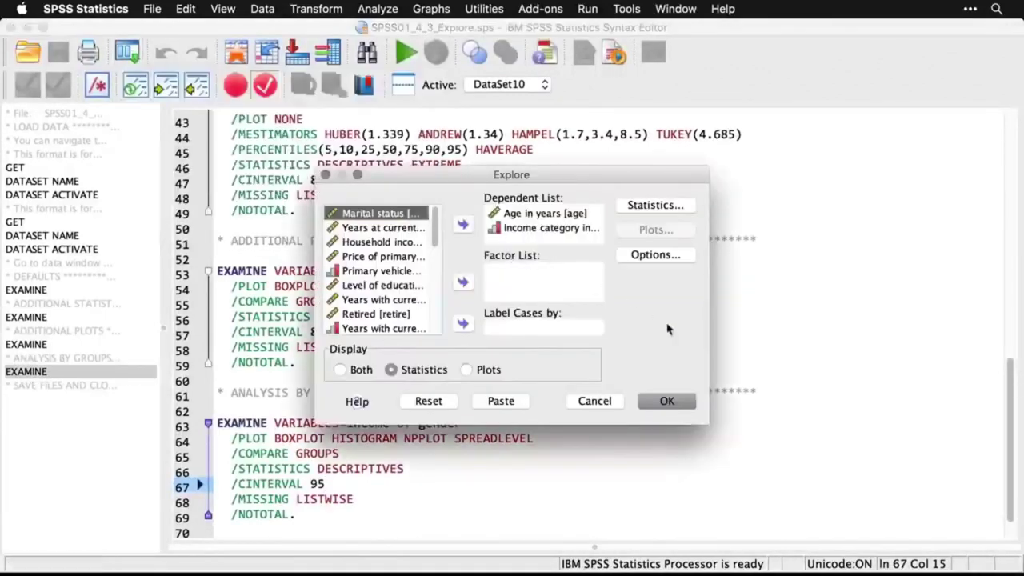
left_click(430, 402)
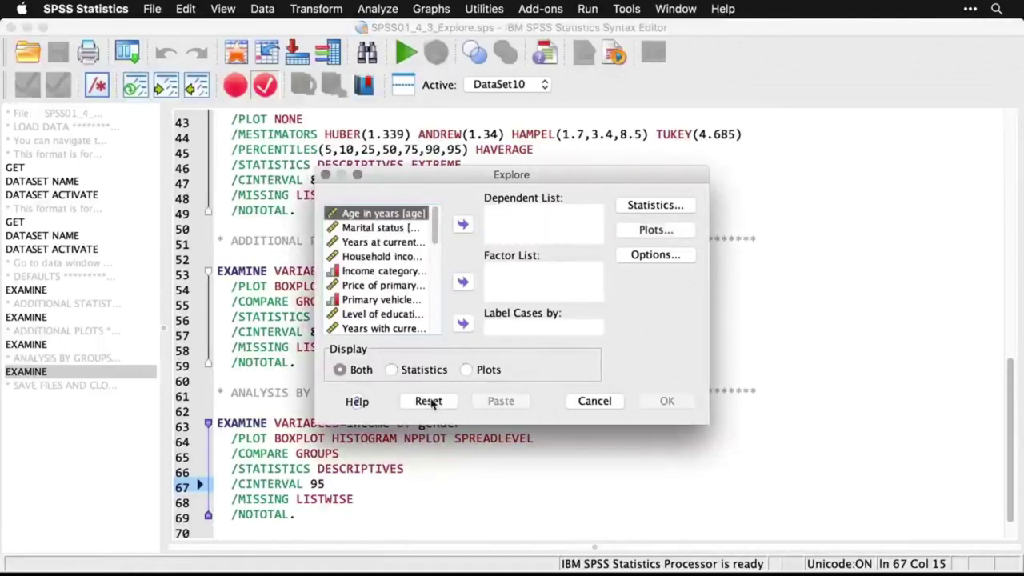
Assign Household income to the Explore dependent list and Gender to the factor list
left_click(392, 261)
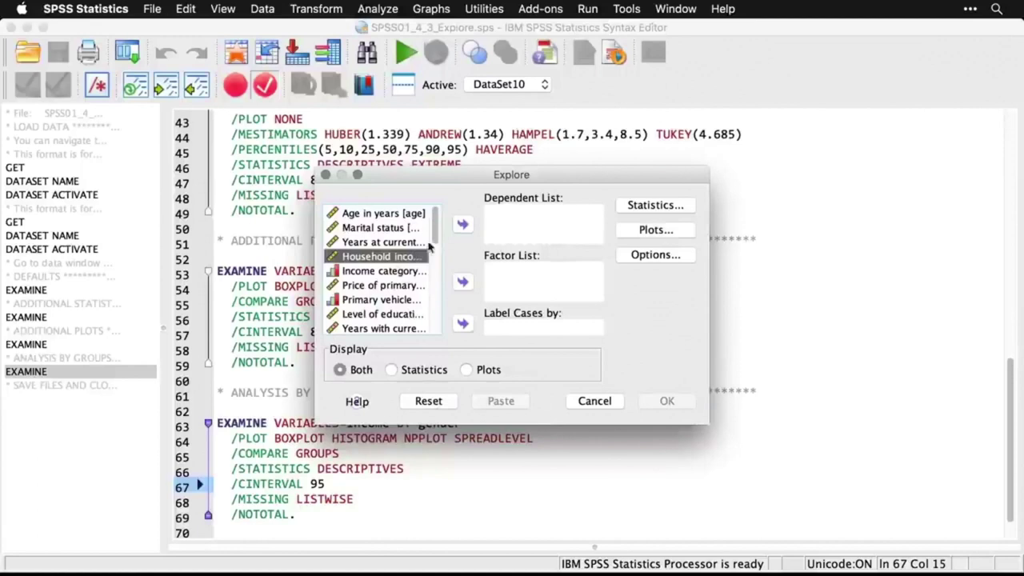
left_click(462, 225)
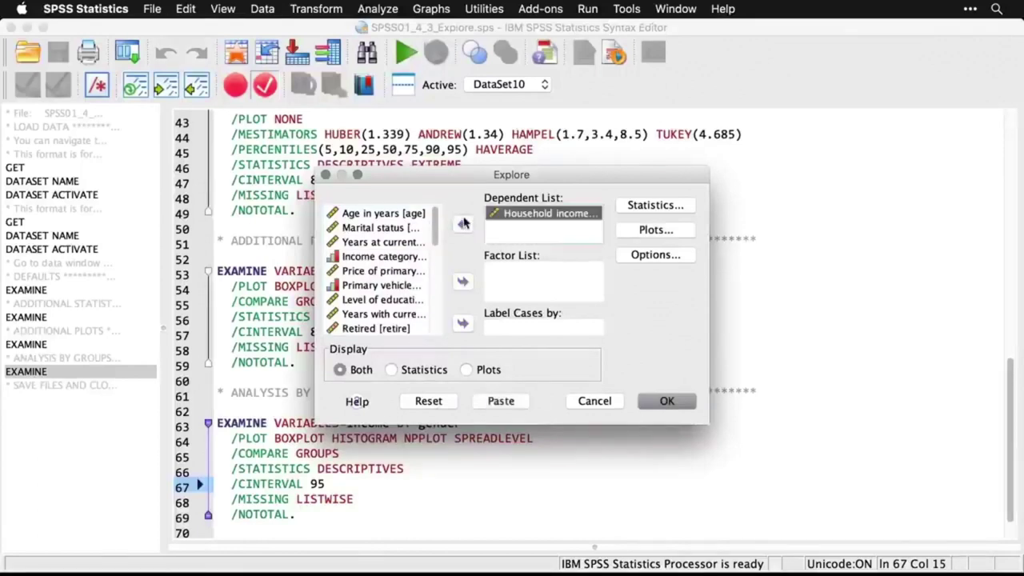
scroll(432, 299, "down", 4)
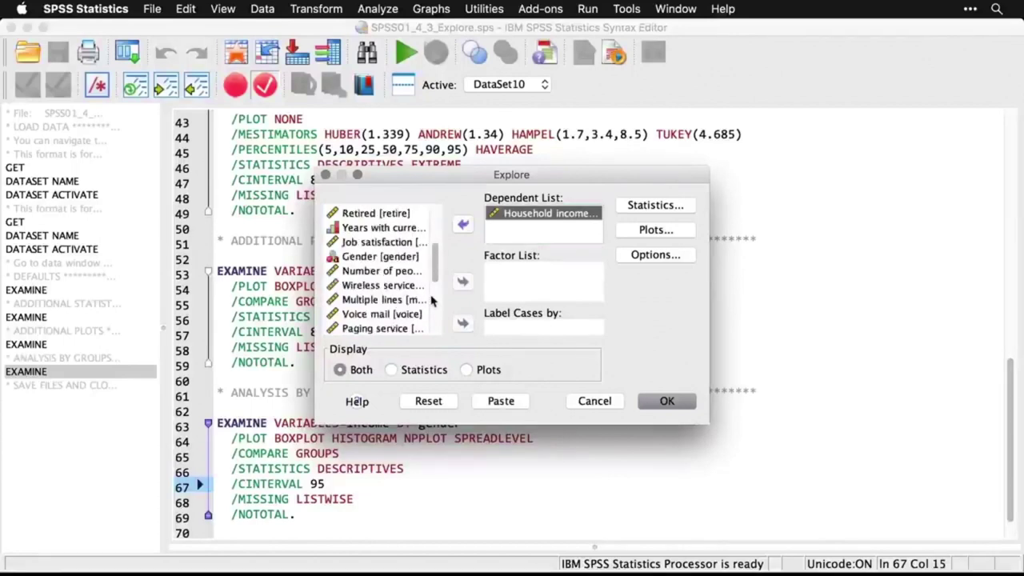
left_click(359, 258)
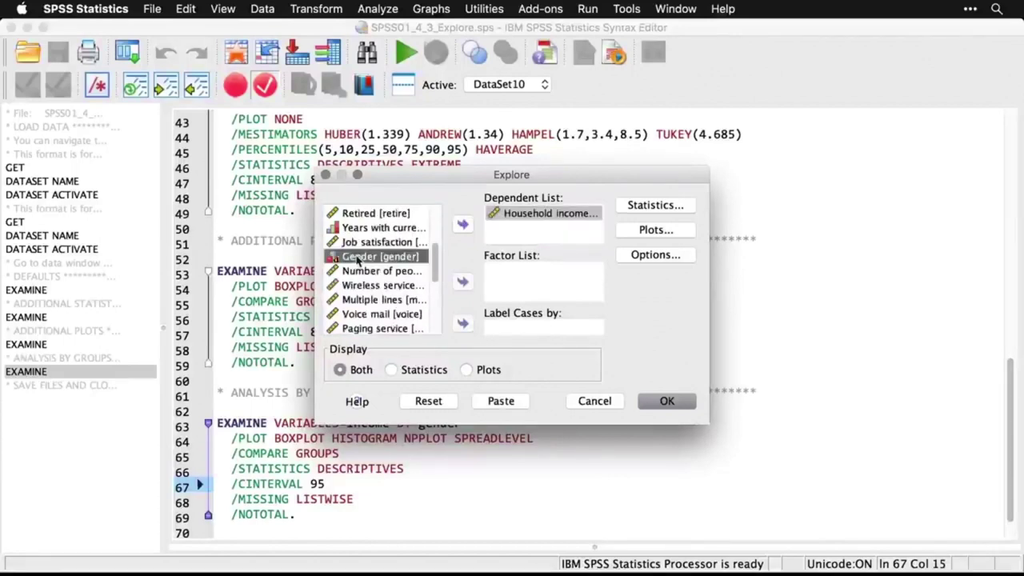
left_click(464, 284)
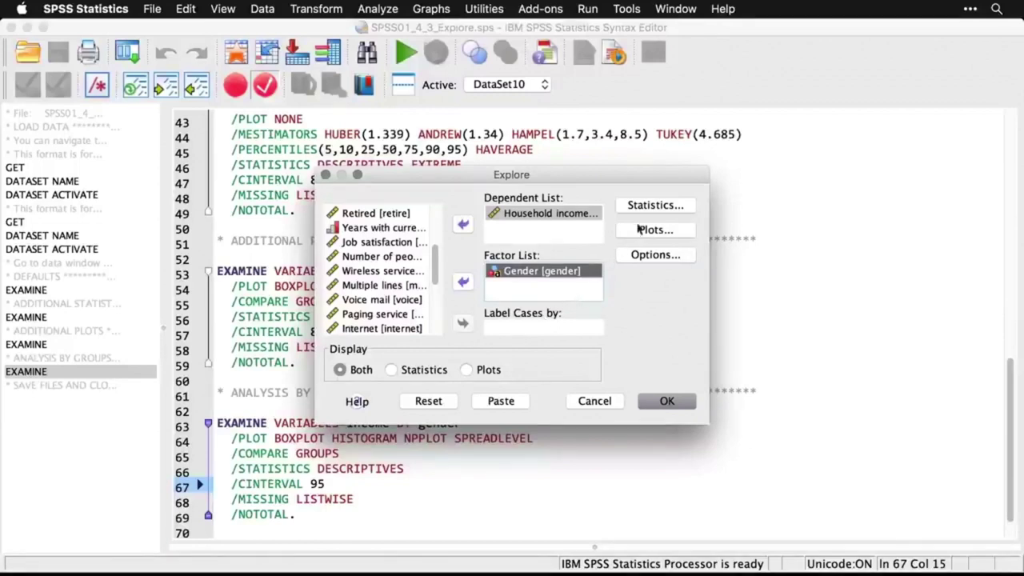
Display plots only, replace stem-and-leaf with histograms, add normality plots with tests and power-estimation spread-vs-level plots, and run the analysis
left_click(466, 369)
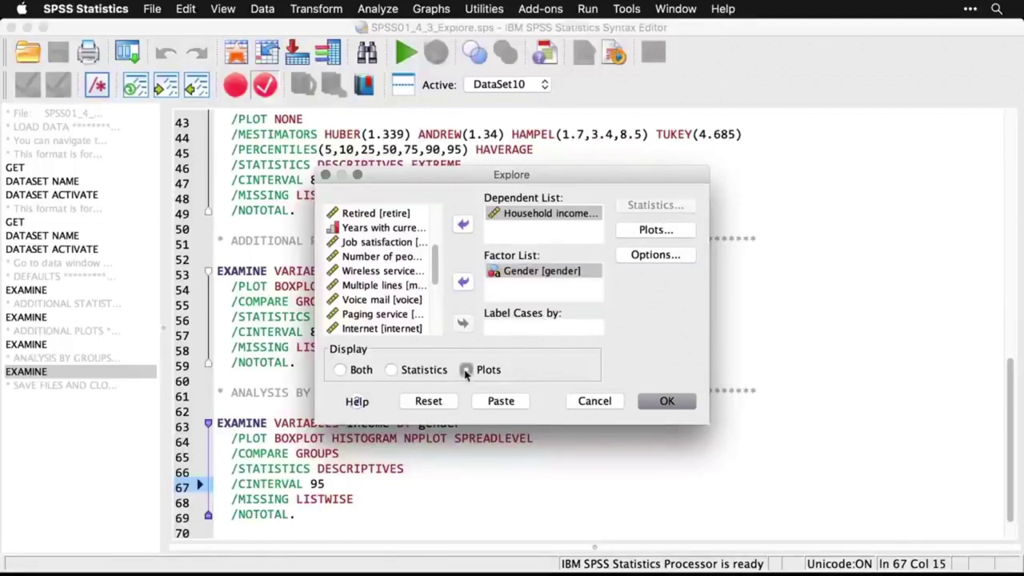
left_click(661, 231)
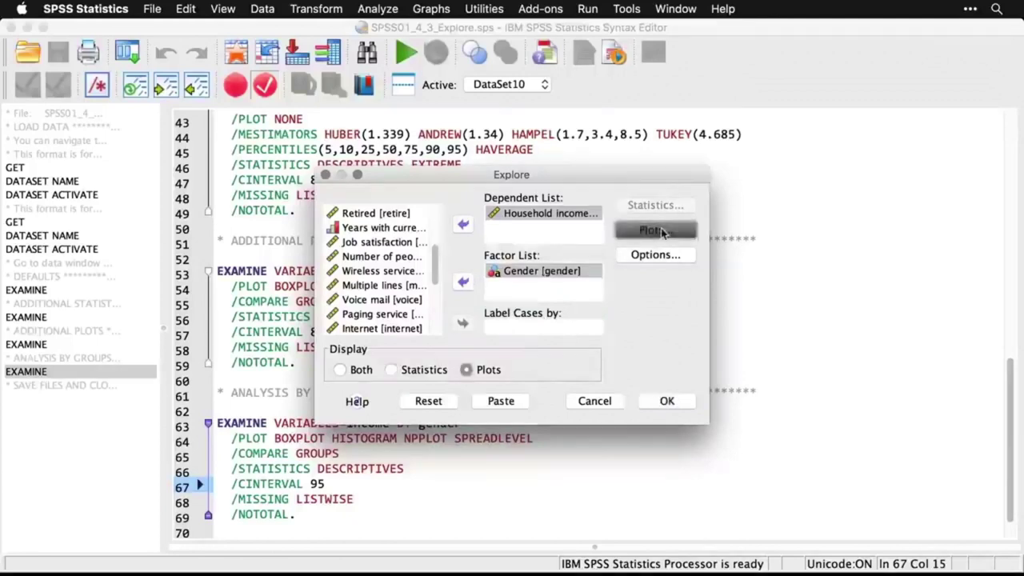
left_click(551, 207)
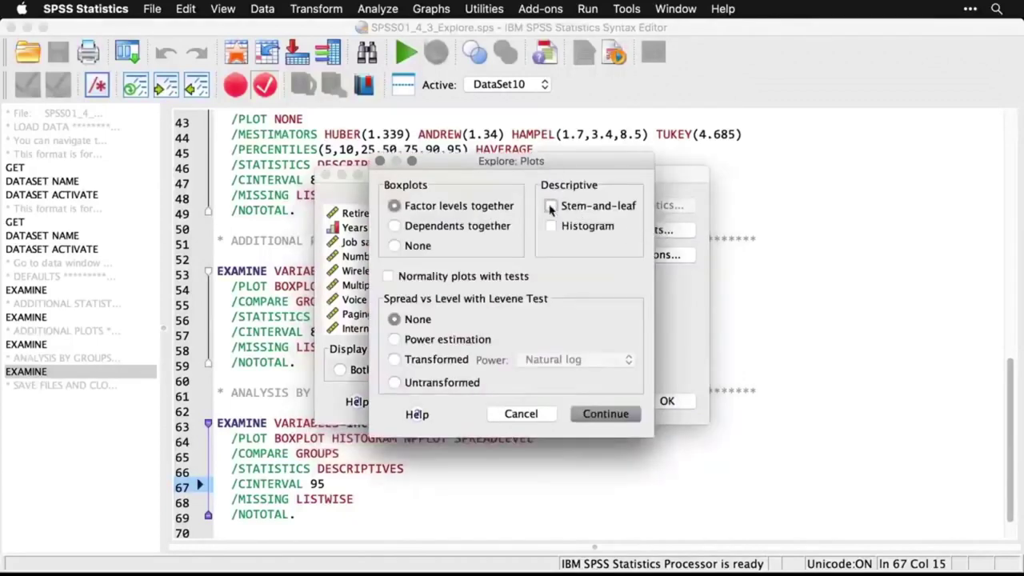
left_click(551, 227)
left_click(388, 277)
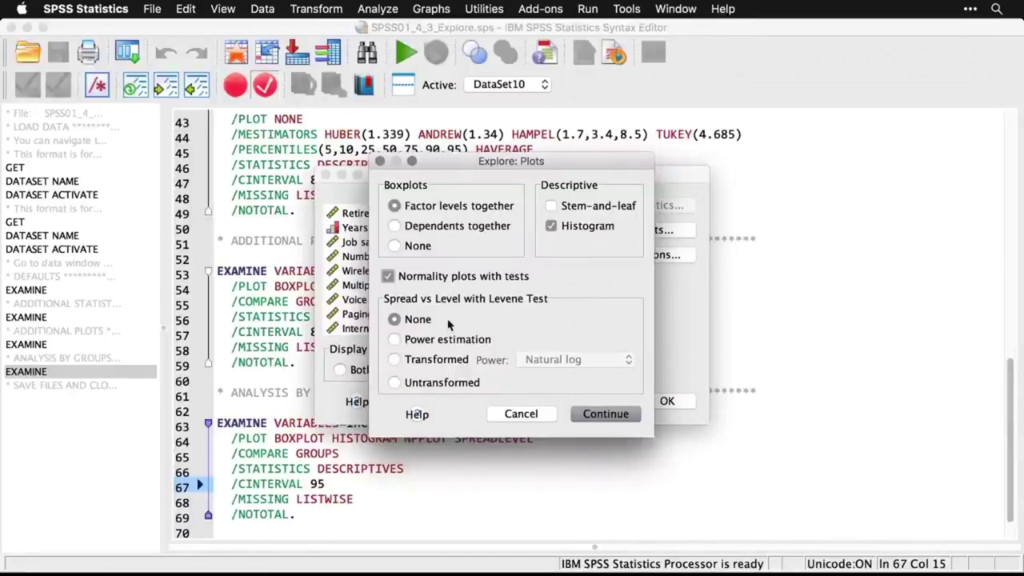
left_click(395, 339)
left_click(605, 416)
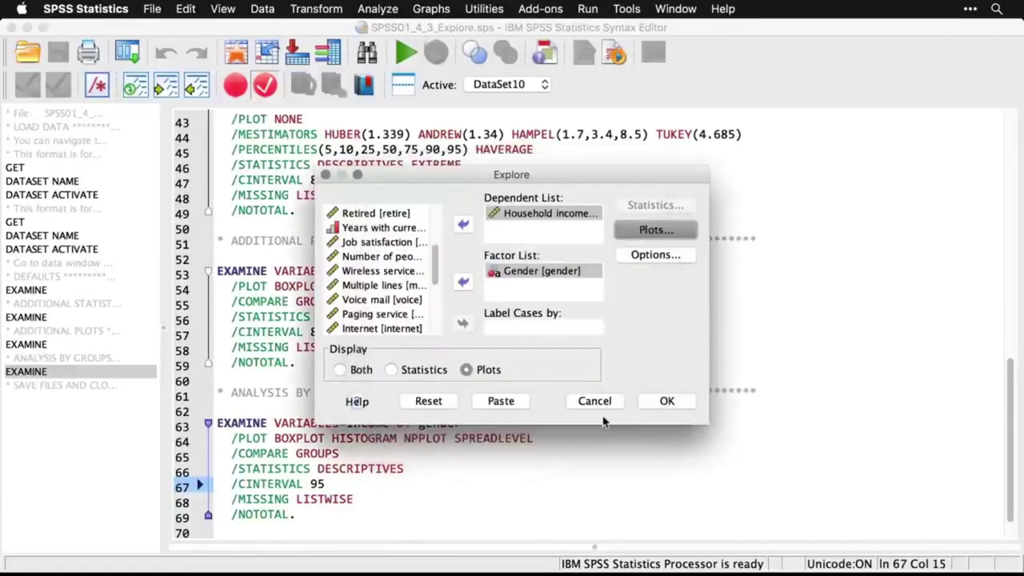
left_click(670, 403)
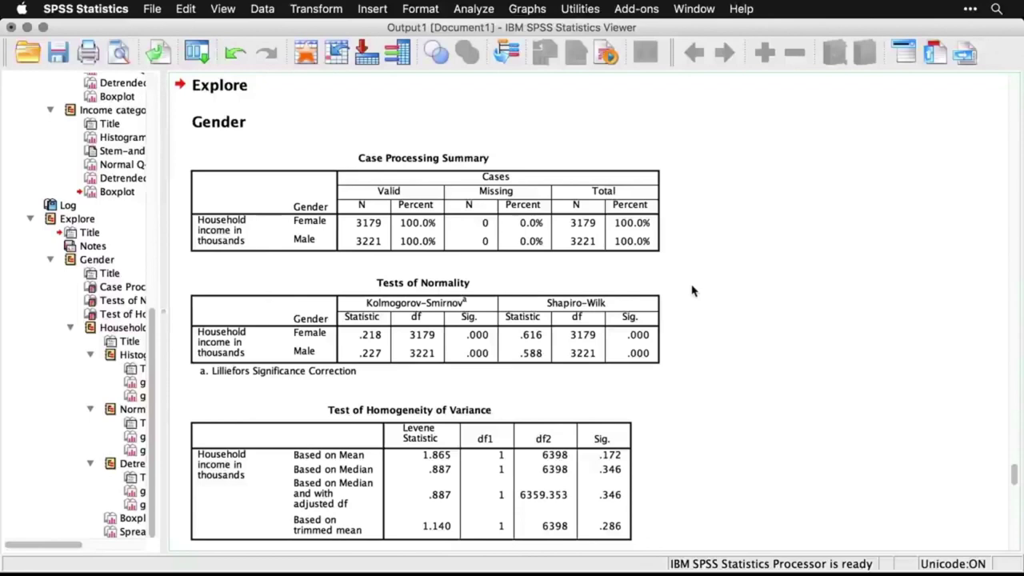
Examine the Tests of Normality and Test of Homogeneity of Variance tables for household income by gender
left_click(615, 354)
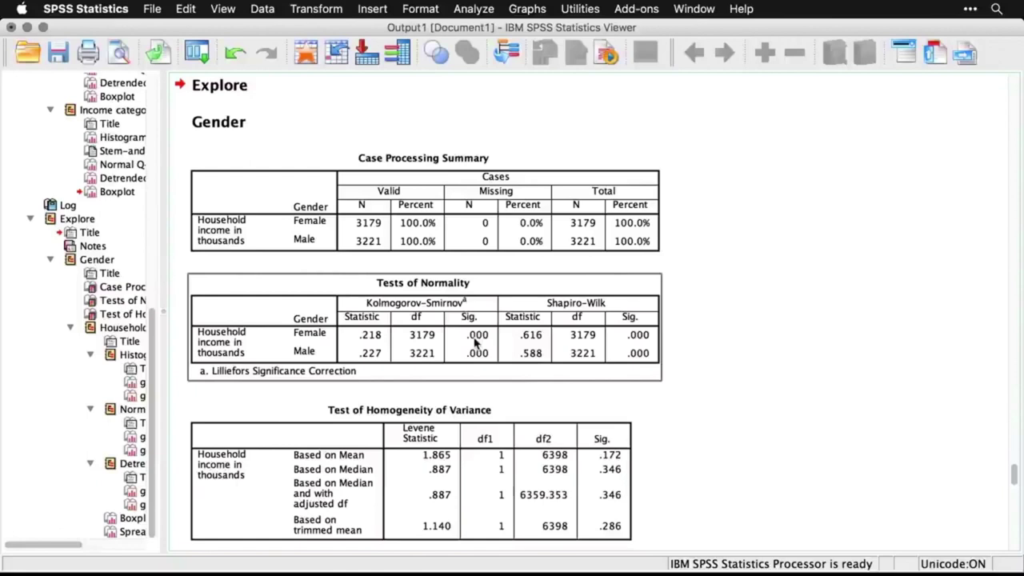
left_click(712, 377)
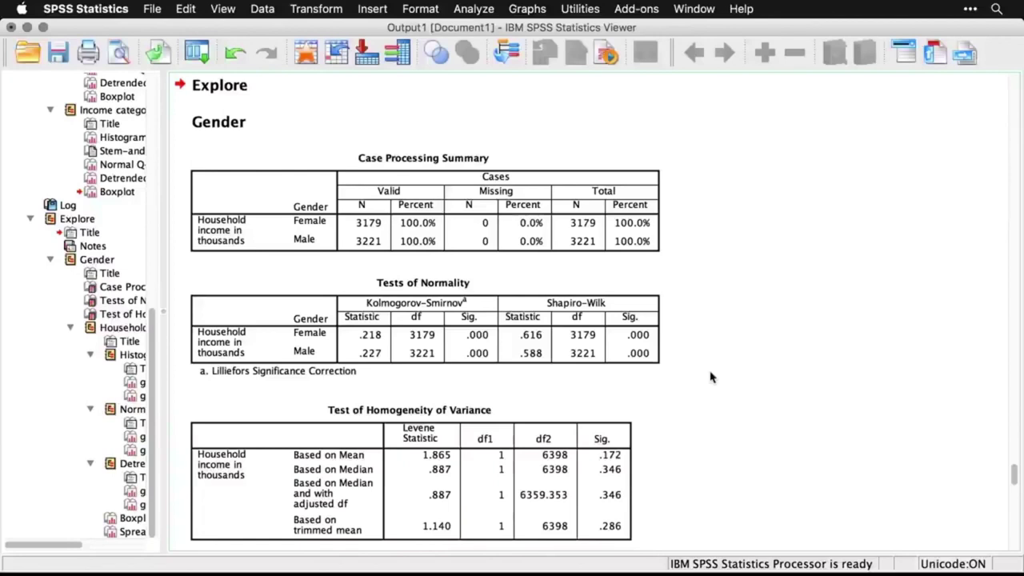
scroll(712, 377, "down", 2)
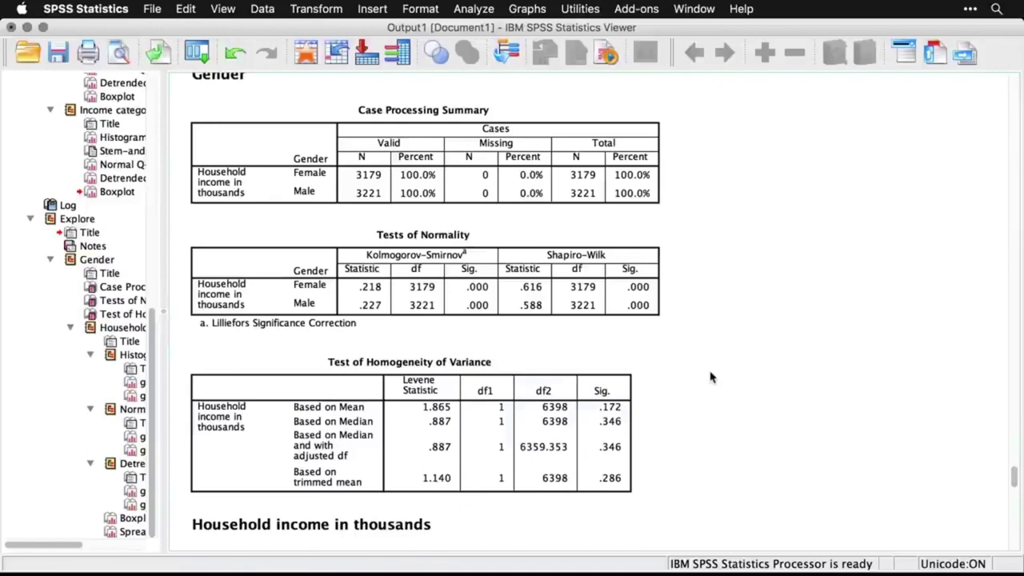
left_click(529, 423)
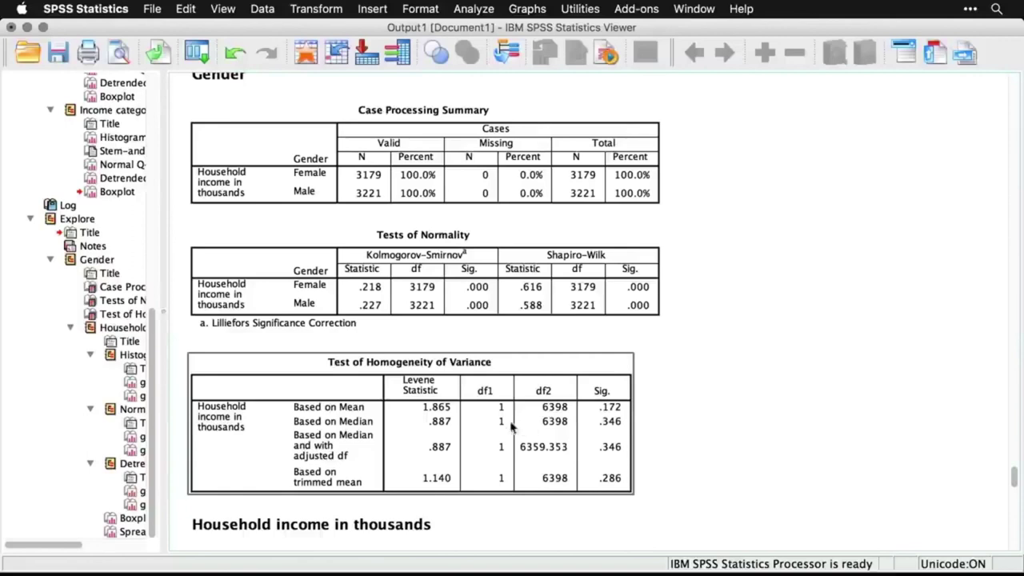
left_click(652, 483)
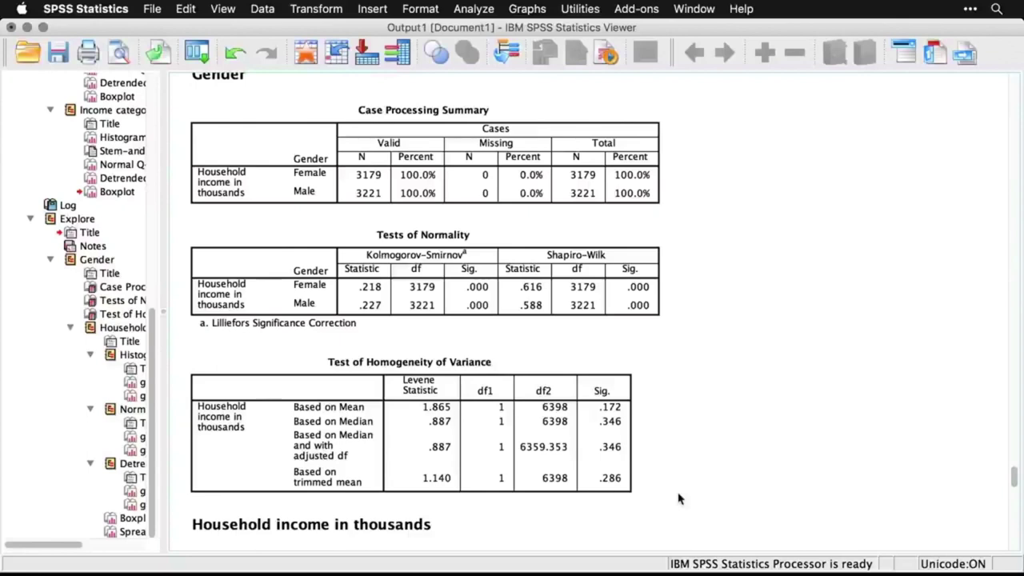
Compare the household income histograms for females and males
scroll(678, 498, "down", 8)
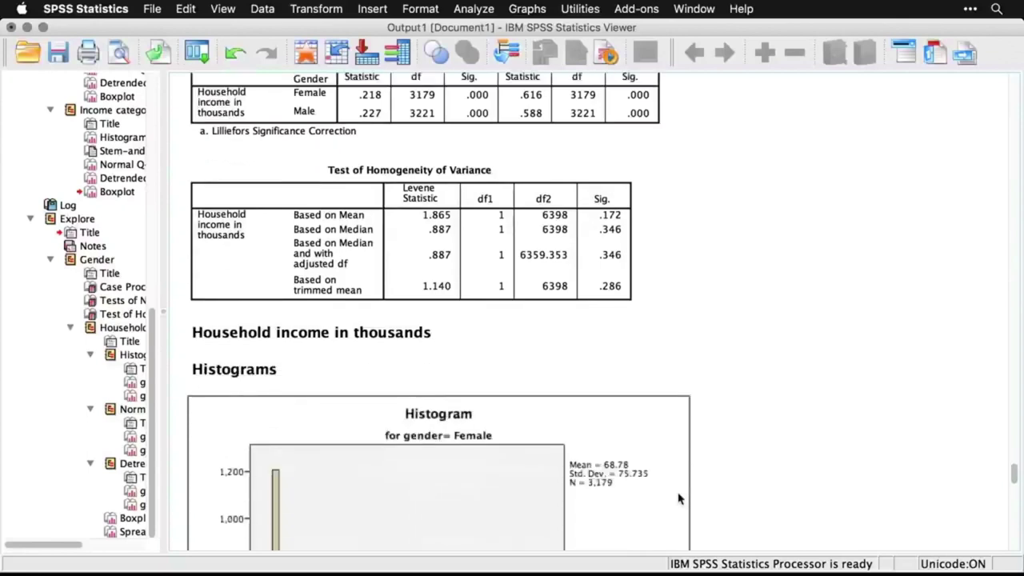
scroll(786, 492, "down", 4)
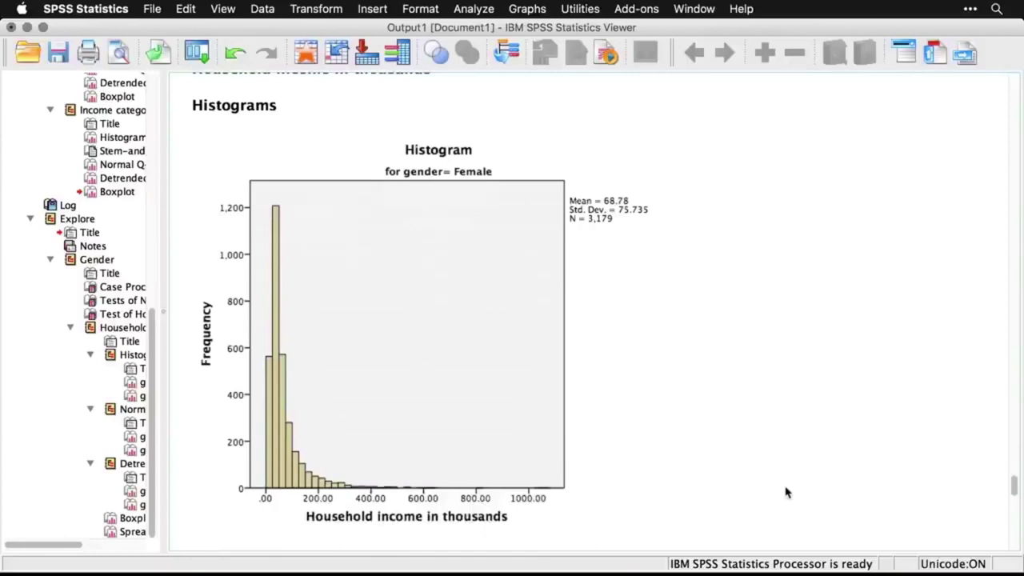
scroll(786, 492, "down", 9)
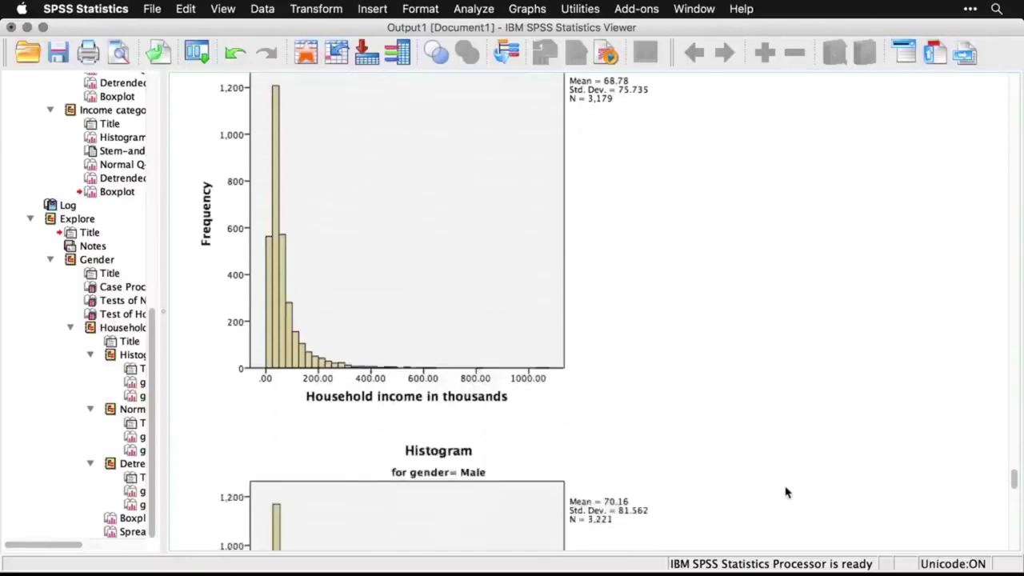
scroll(786, 492, "down", 2)
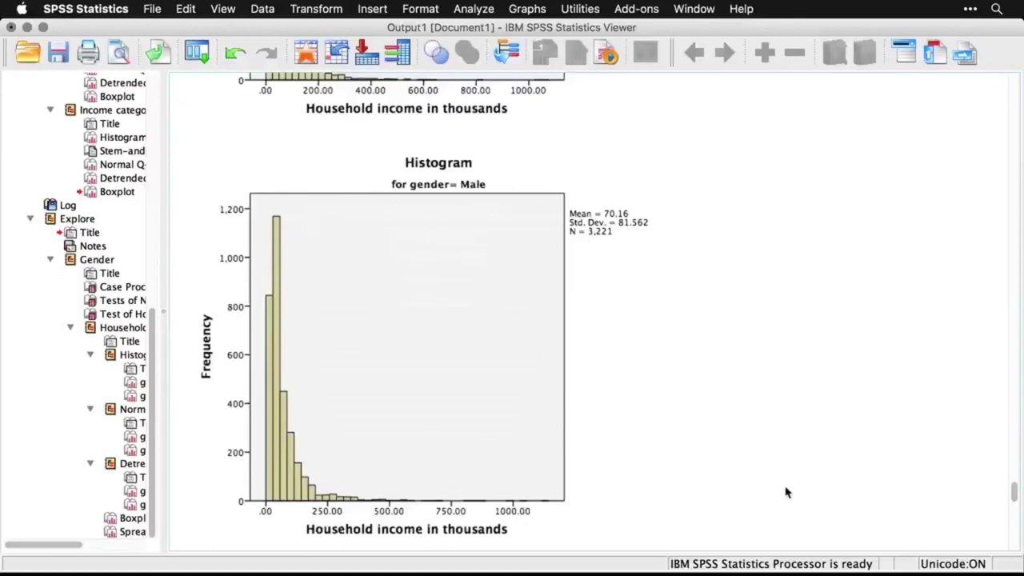
Review the normal and detrended normal Q-Q plots of household income for females and males
scroll(786, 492, "down", 10)
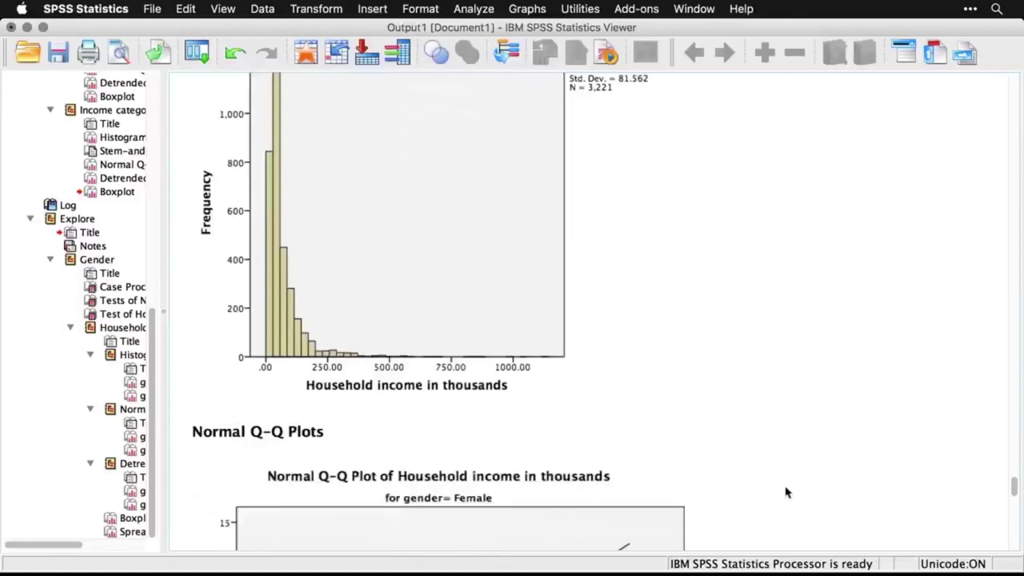
scroll(786, 492, "down", 1)
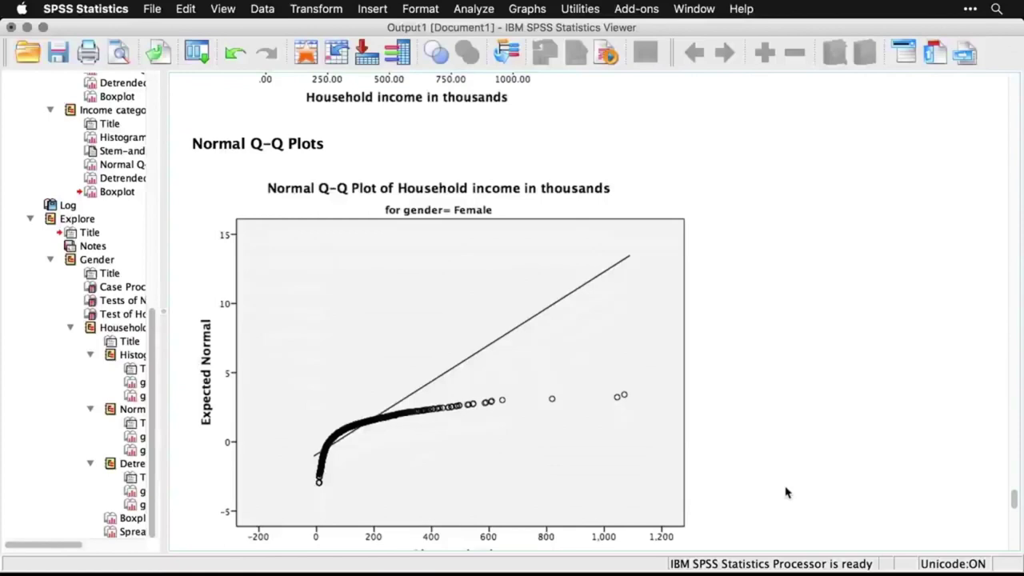
left_click(587, 494)
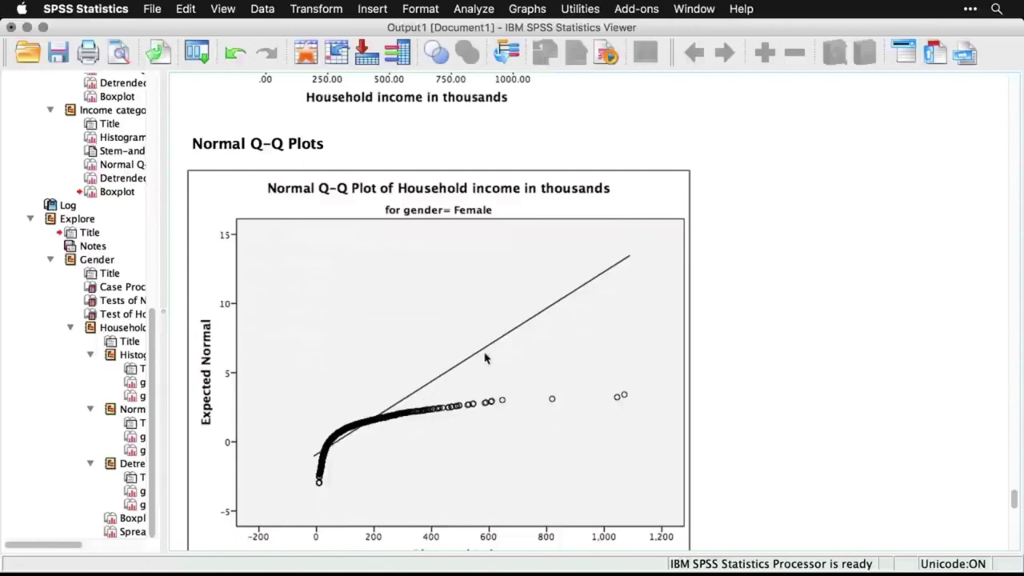
left_click(762, 471)
left_click(624, 485)
left_click(796, 472)
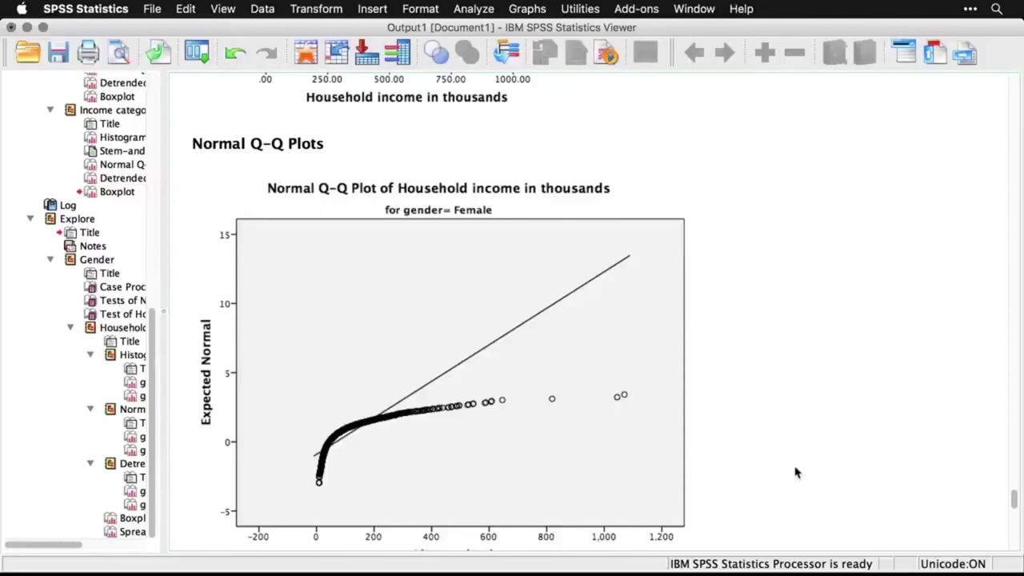
scroll(796, 472, "down", 10)
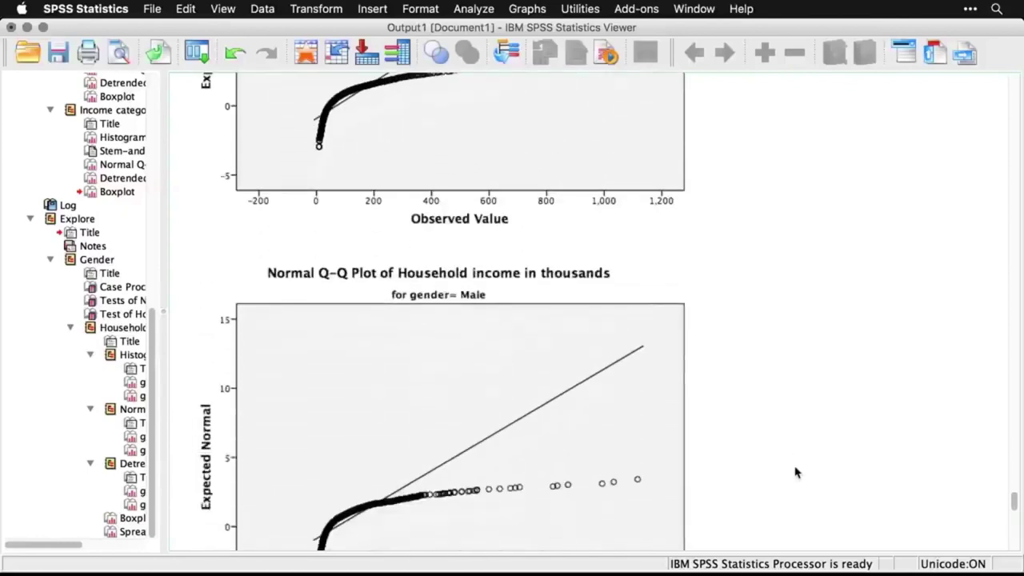
scroll(796, 472, "down", 10)
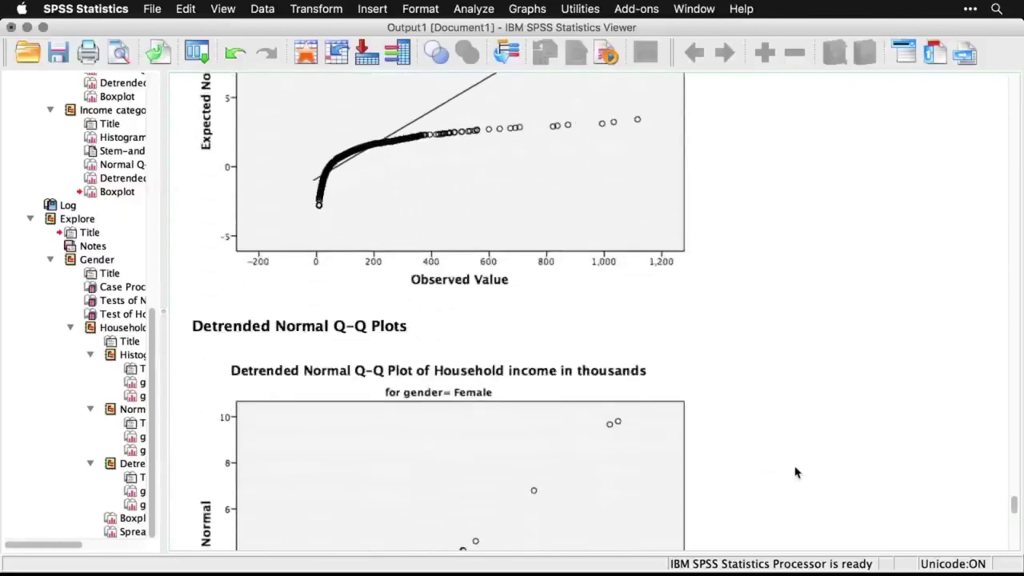
scroll(796, 472, "down", 6)
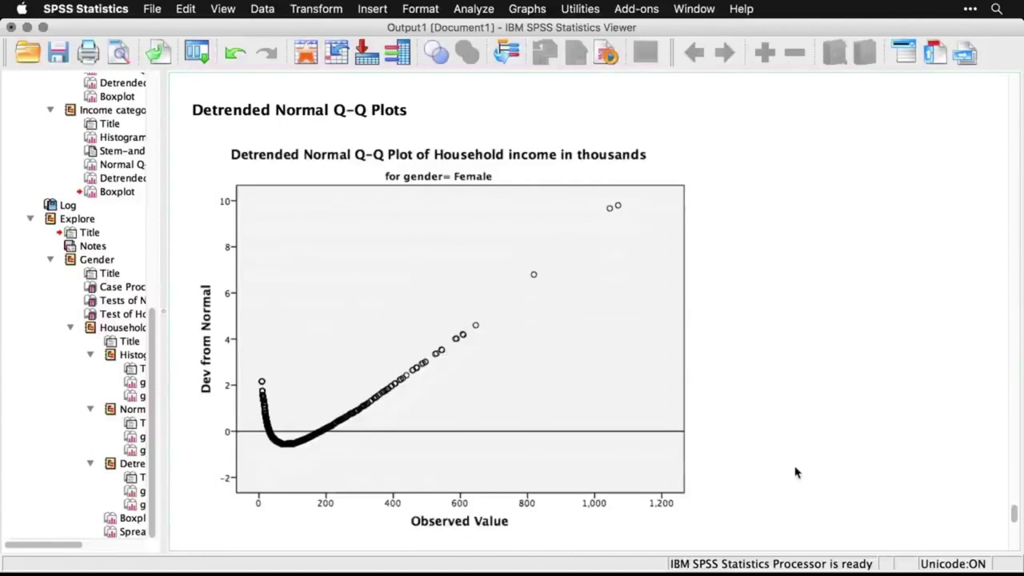
scroll(796, 472, "down", 10)
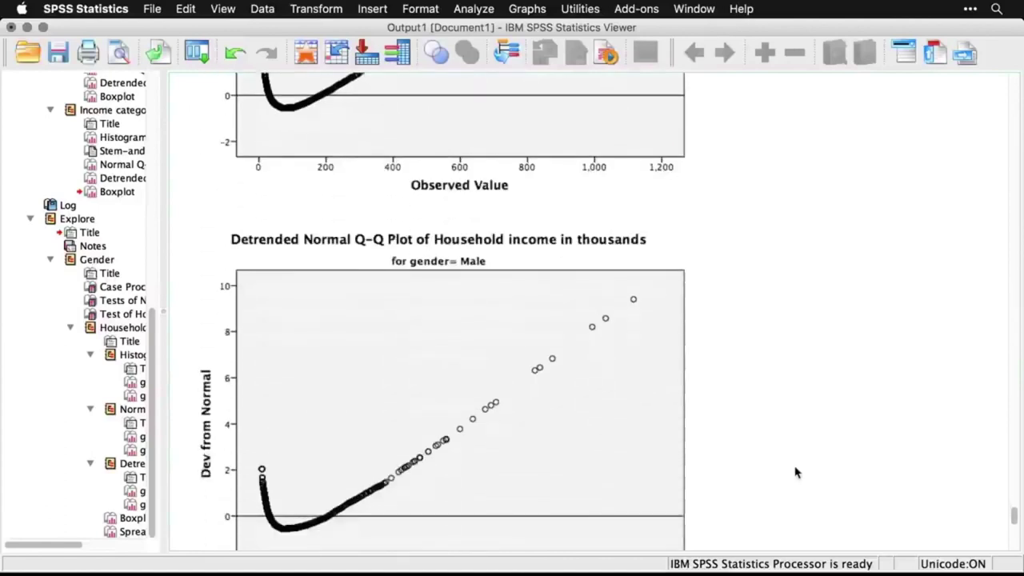
Hide the case-number data labels on the boxplot of household income by gender and close the Chart Editor
scroll(796, 472, "down", 10)
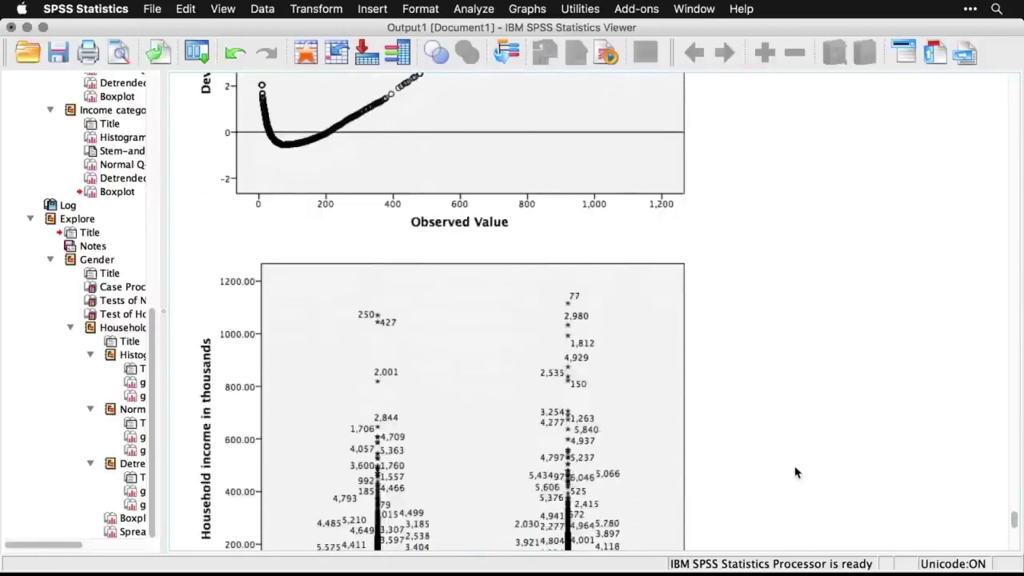
scroll(797, 472, "down", 3)
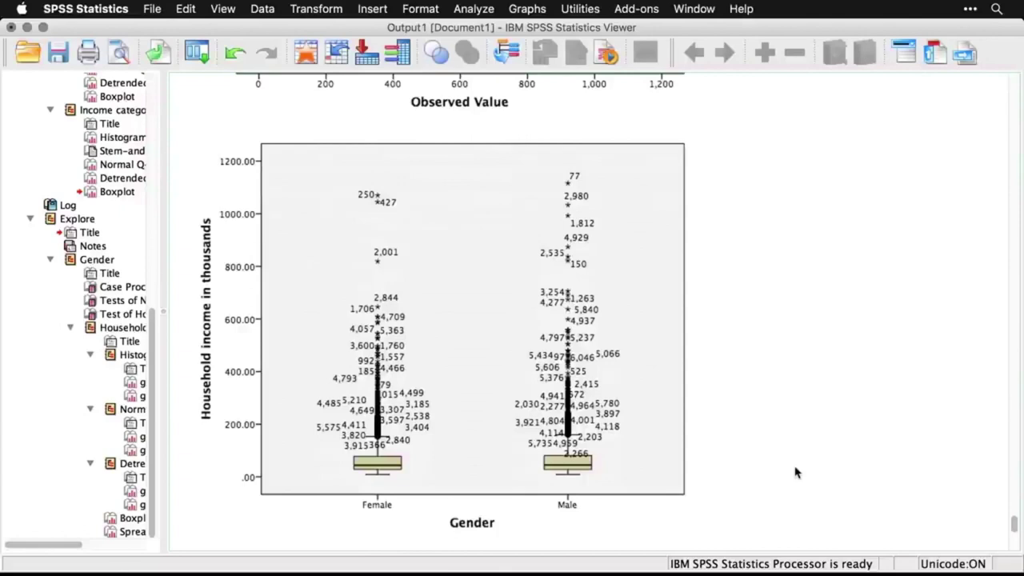
left_click(602, 384)
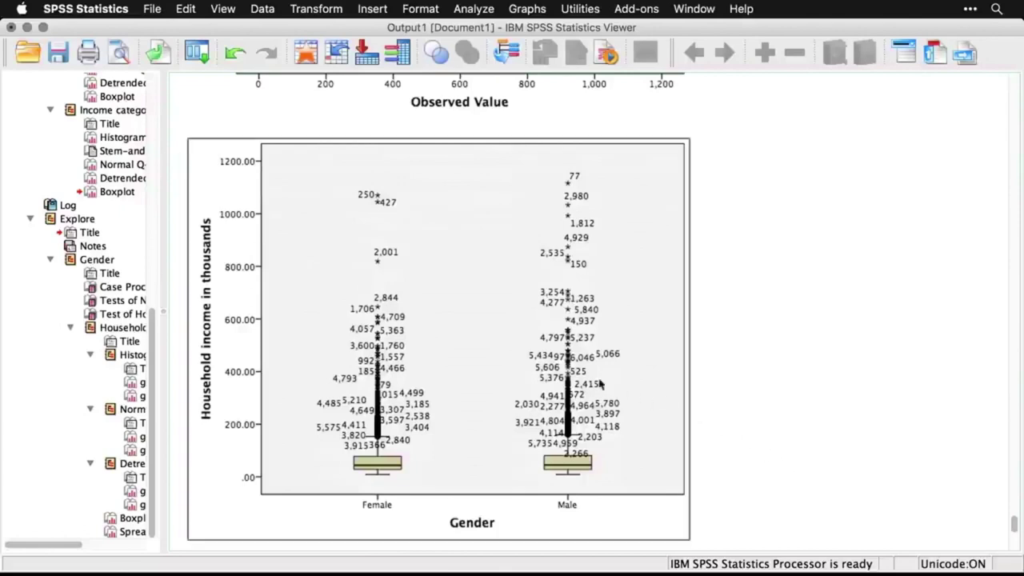
double_click(551, 364)
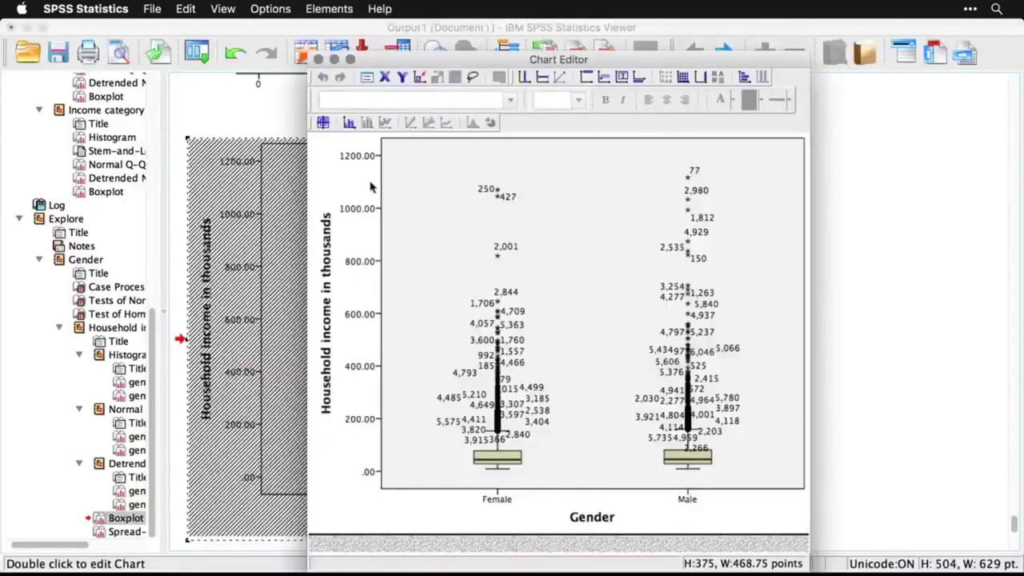
left_click(348, 124)
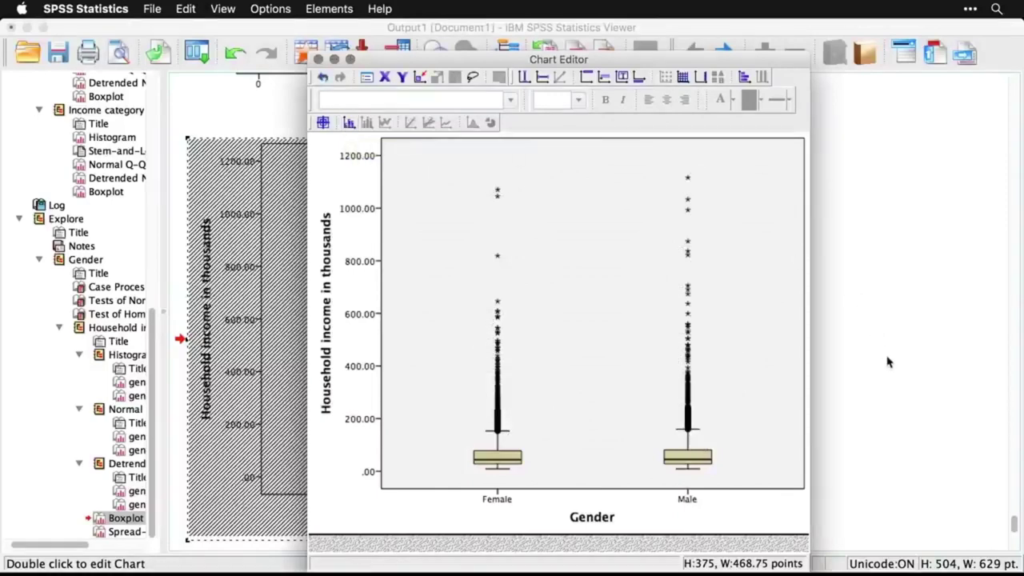
key("super+w")
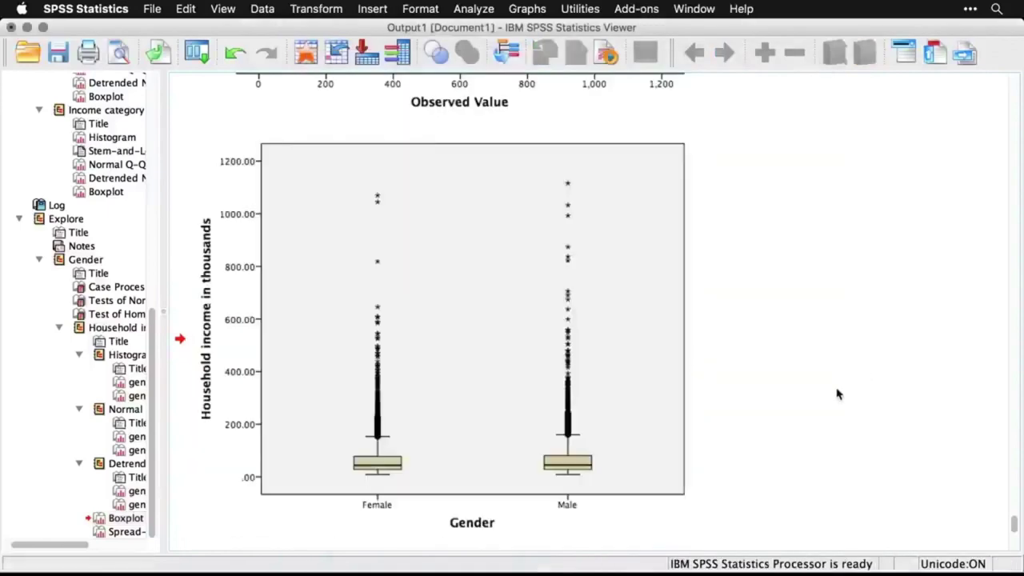
Examine the Spread vs. Level Plot of income by gender, including its slope and power for transformation
scroll(837, 393, "down", 5)
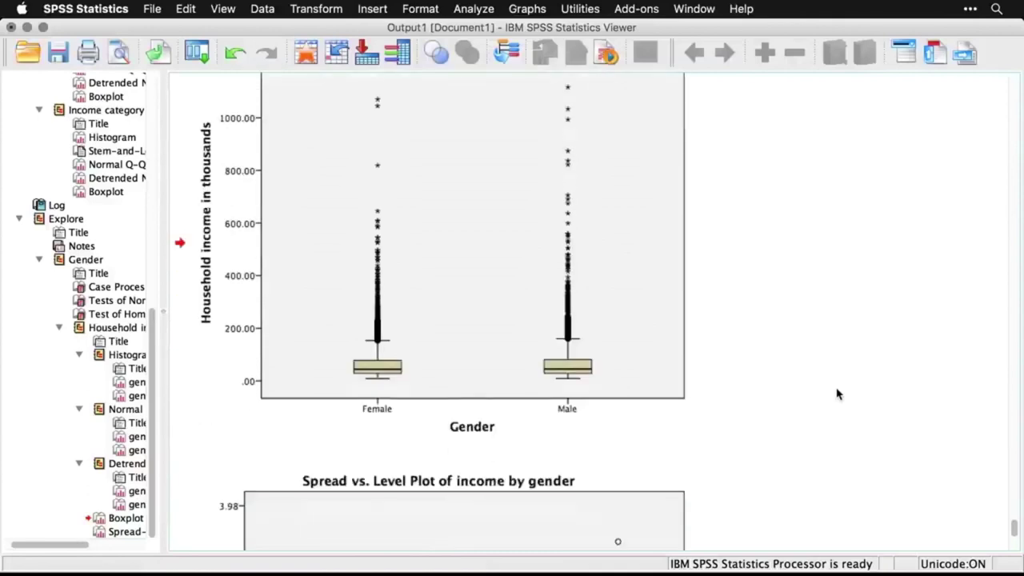
scroll(838, 394, "down", 5)
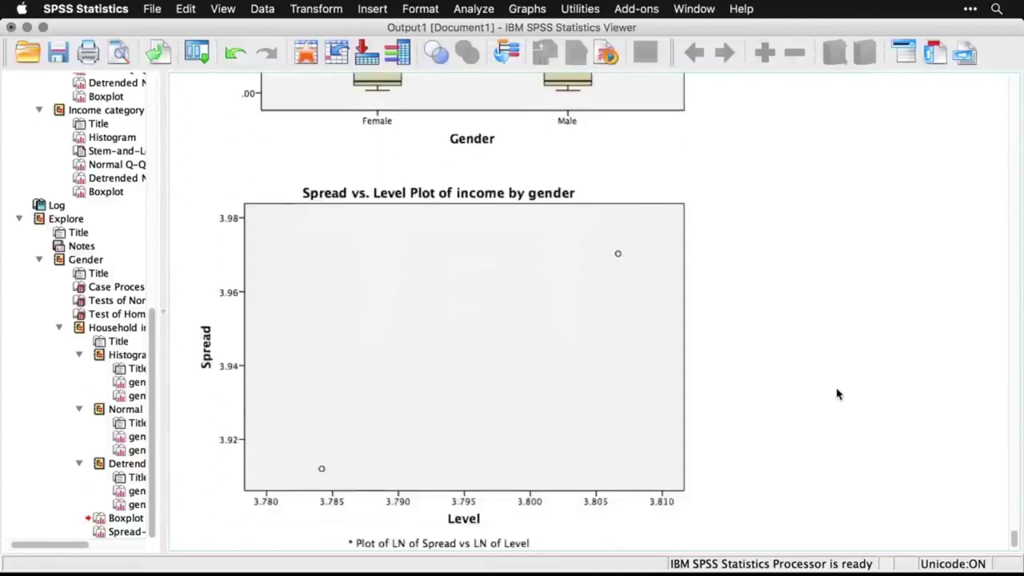
scroll(838, 394, "down", 1)
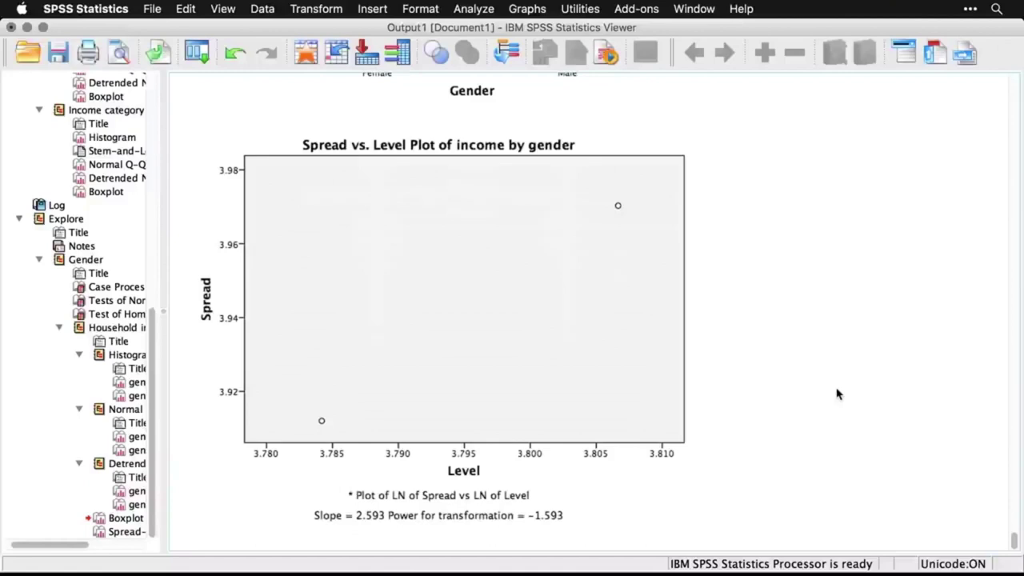
scroll(837, 394, "down", 1)
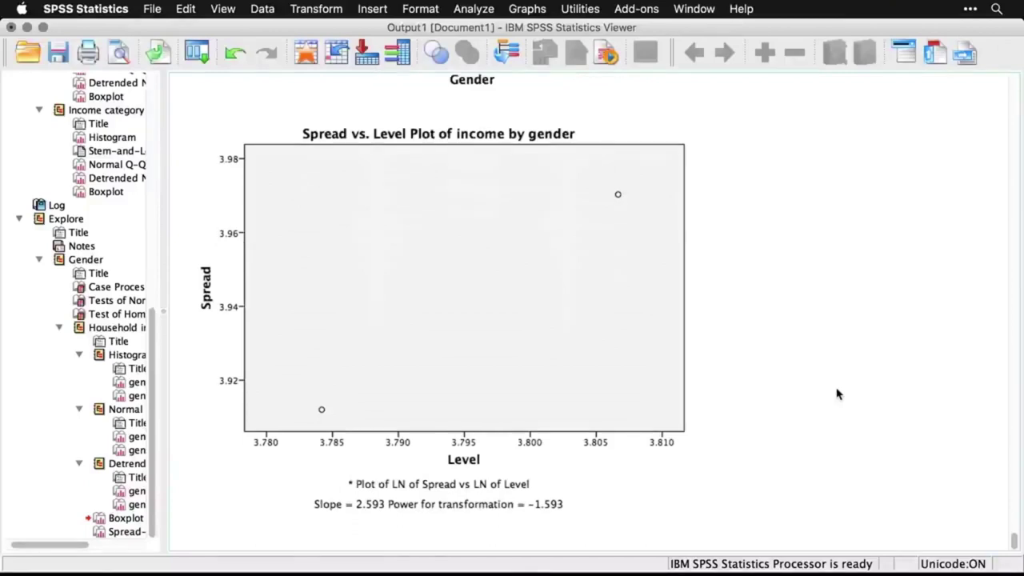
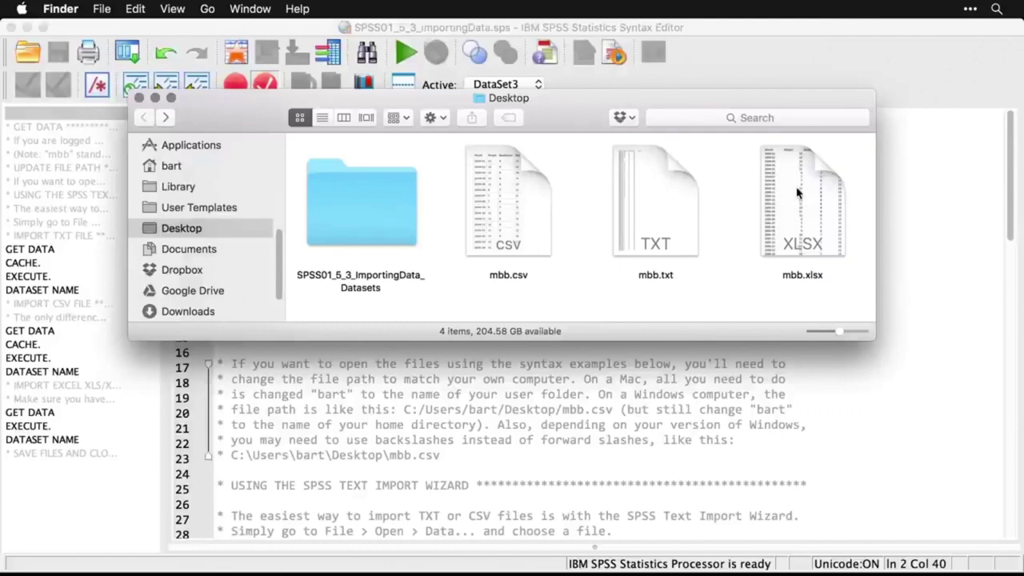
Preview the contents of mbb.csv, mbb.txt and mbb.xlsx in the Desktop folder one after another
left_click(526, 227)
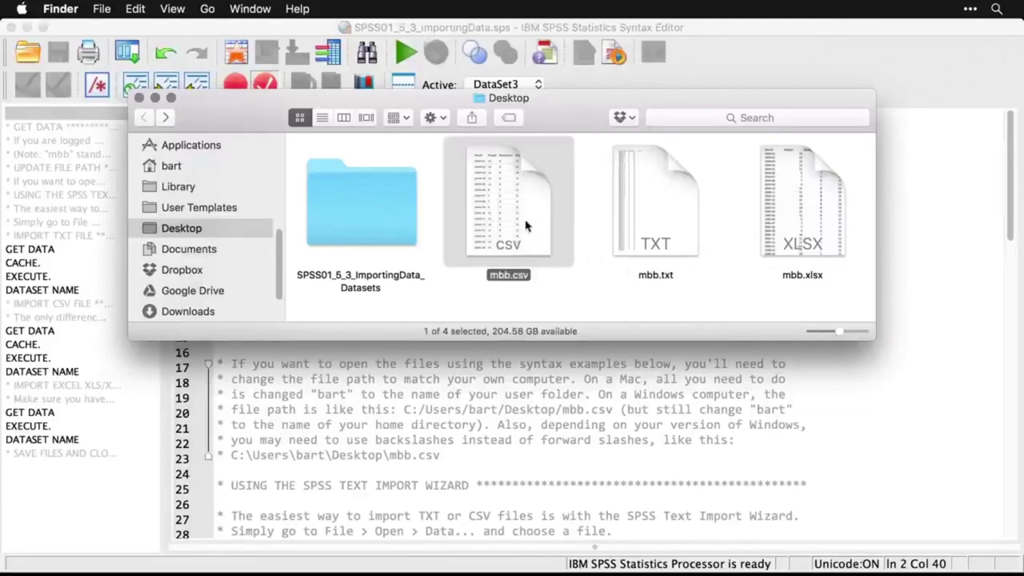
key("space")
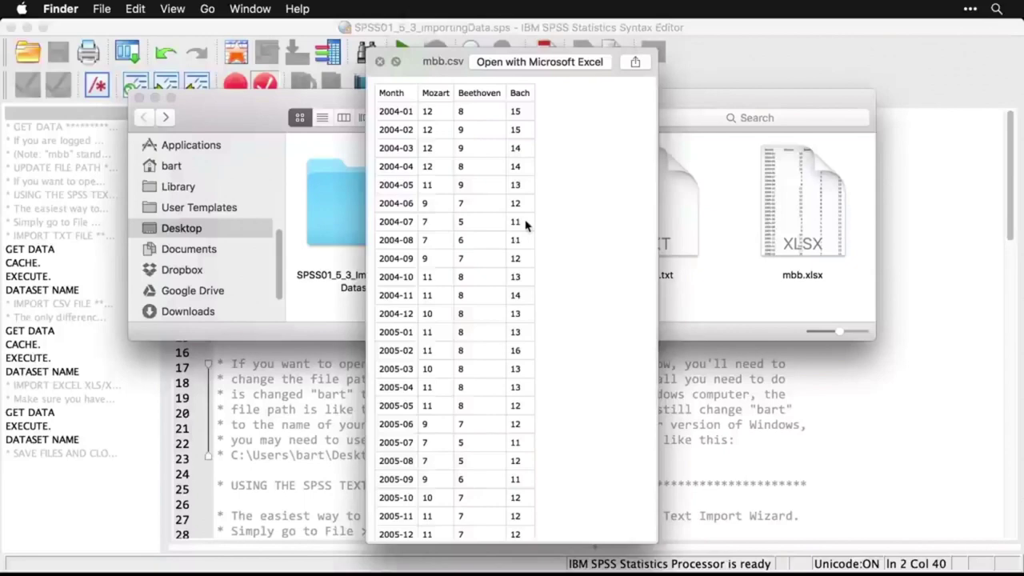
key("space")
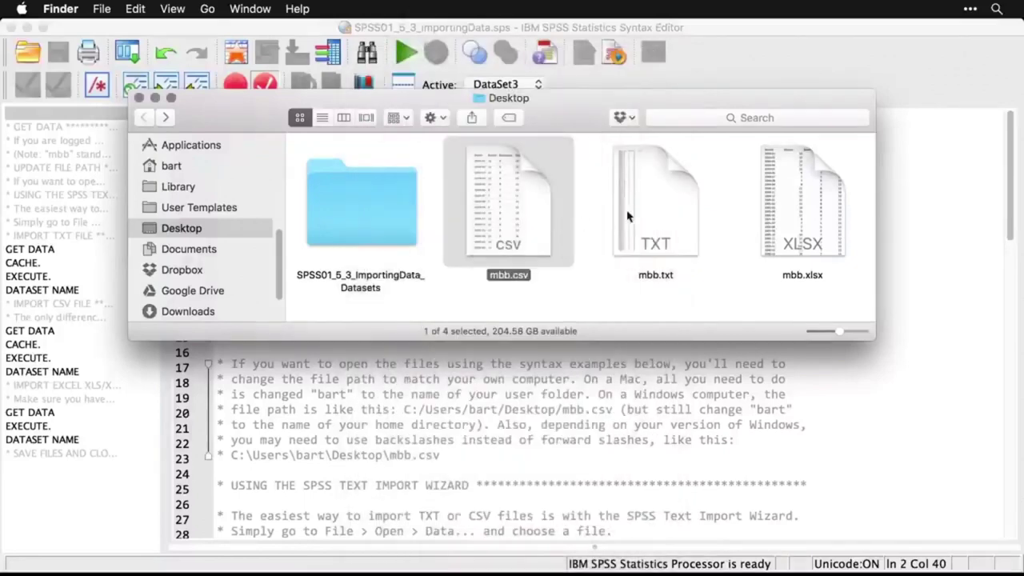
left_click(648, 212)
key("space")
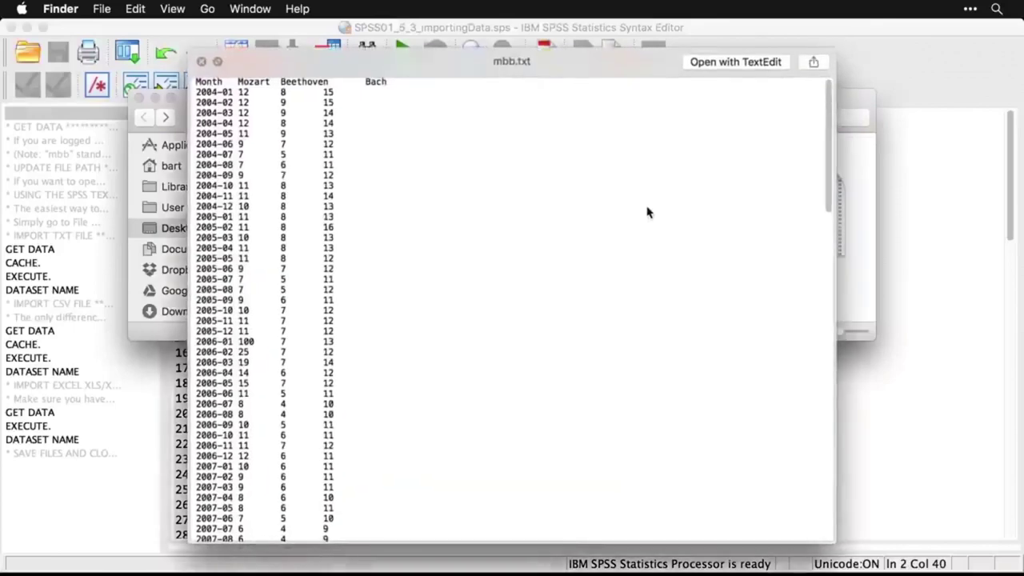
key("space")
left_click(775, 204)
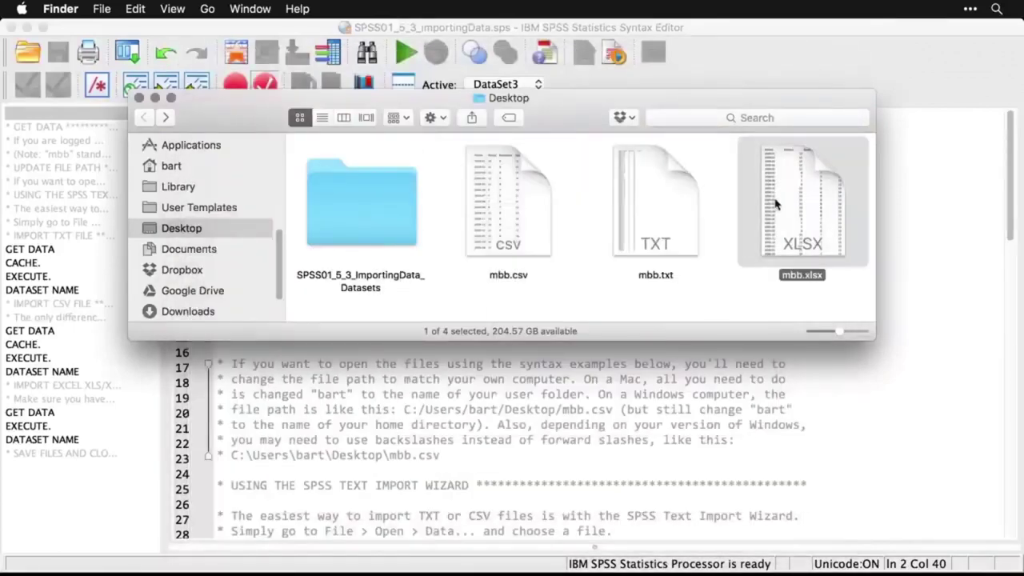
key("space")
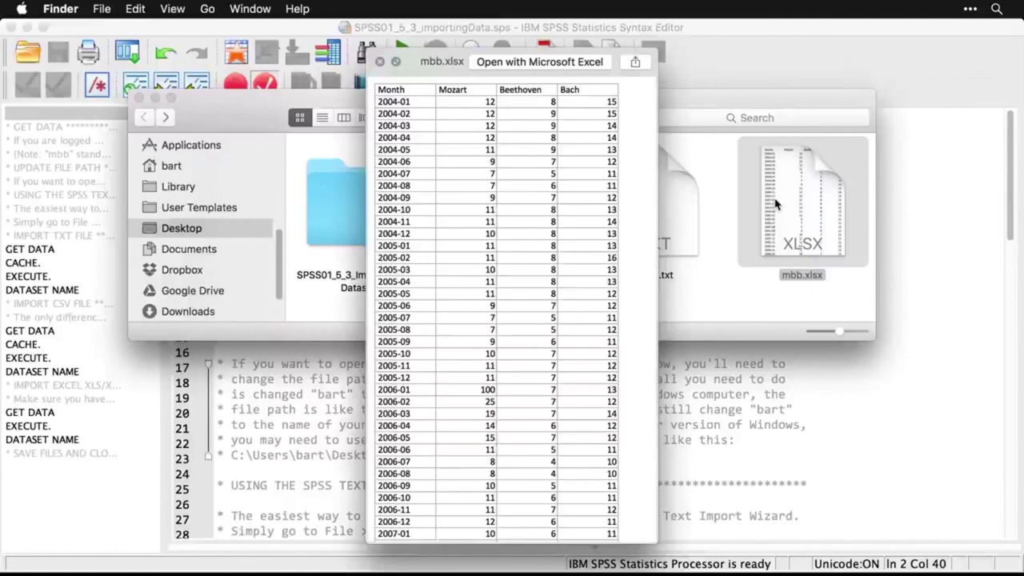
key("space")
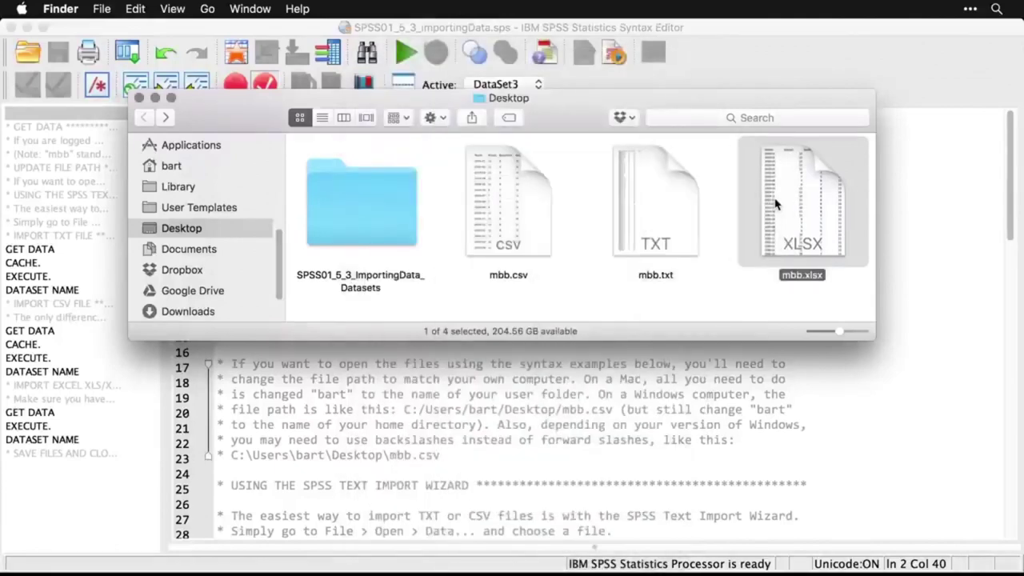
Switch back to the SPSS syntax file and review its file path examples, Text Import Wizard note and TXT import commands
left_click(949, 216)
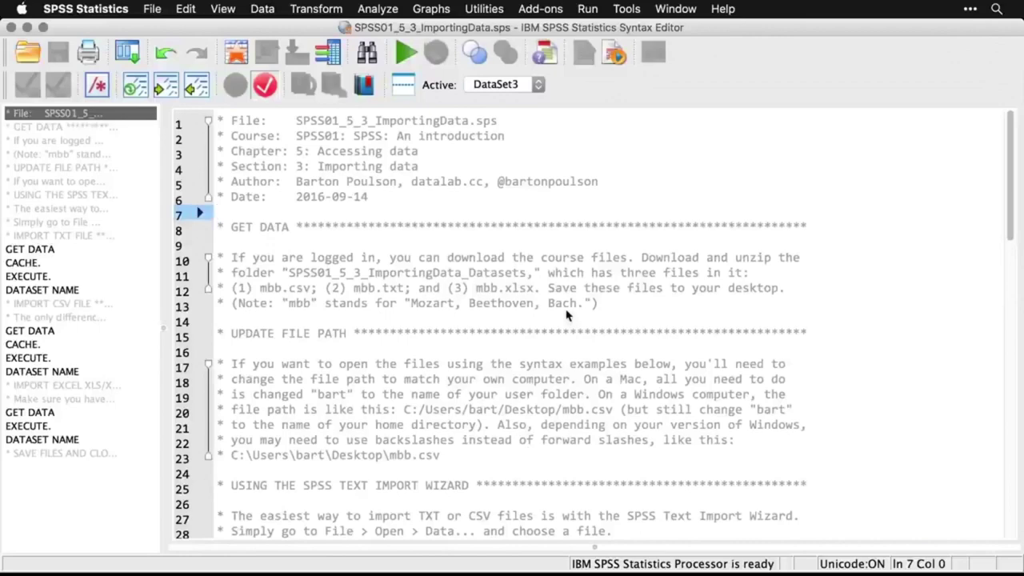
scroll(567, 315, "down", 2)
scroll(566, 315, "down", 2)
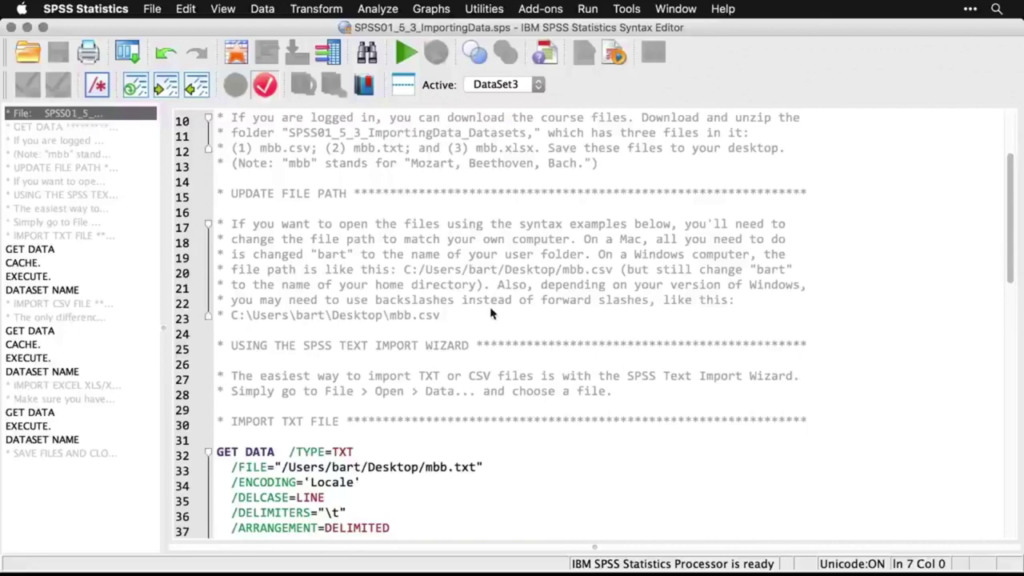
left_click(462, 269)
scroll(462, 269, "down", 3)
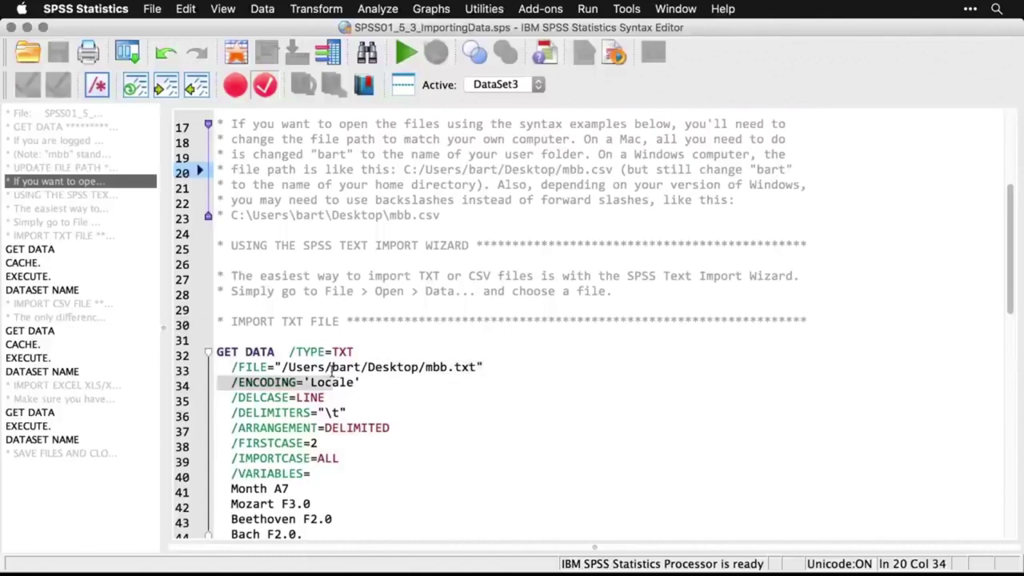
left_click(276, 367)
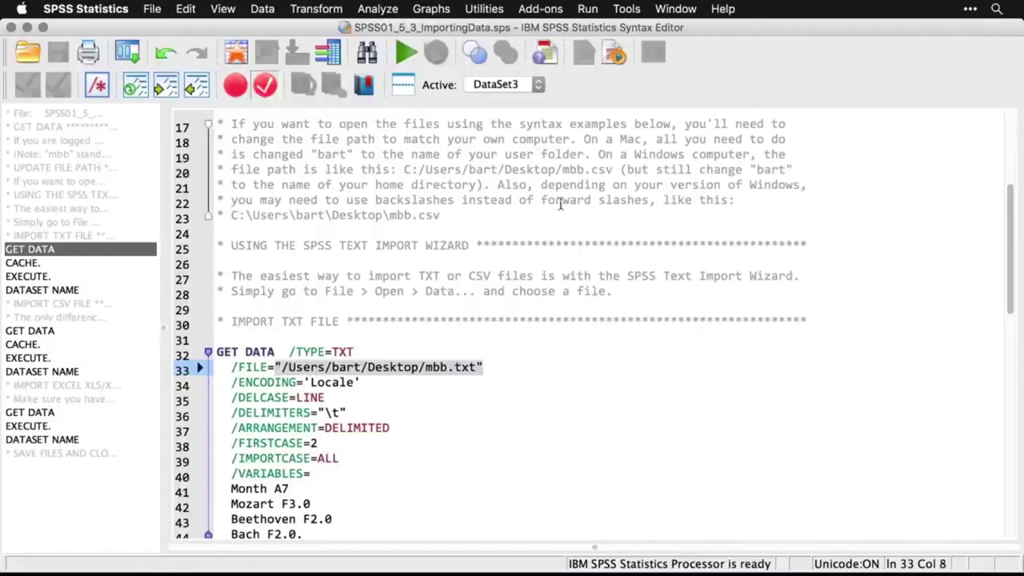
left_click_drag(613, 169, 406, 174)
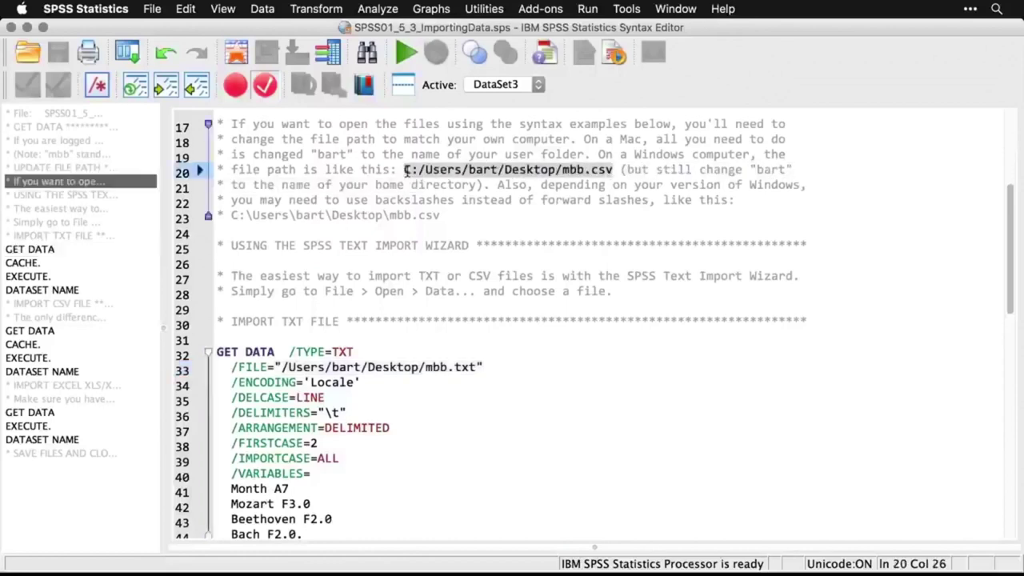
left_click_drag(444, 217, 230, 216)
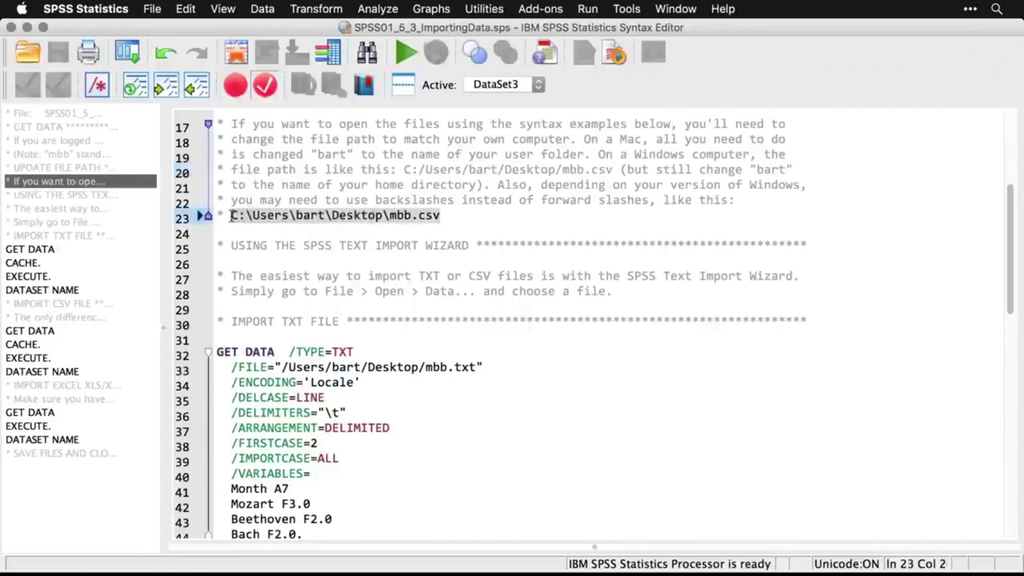
left_click(398, 275)
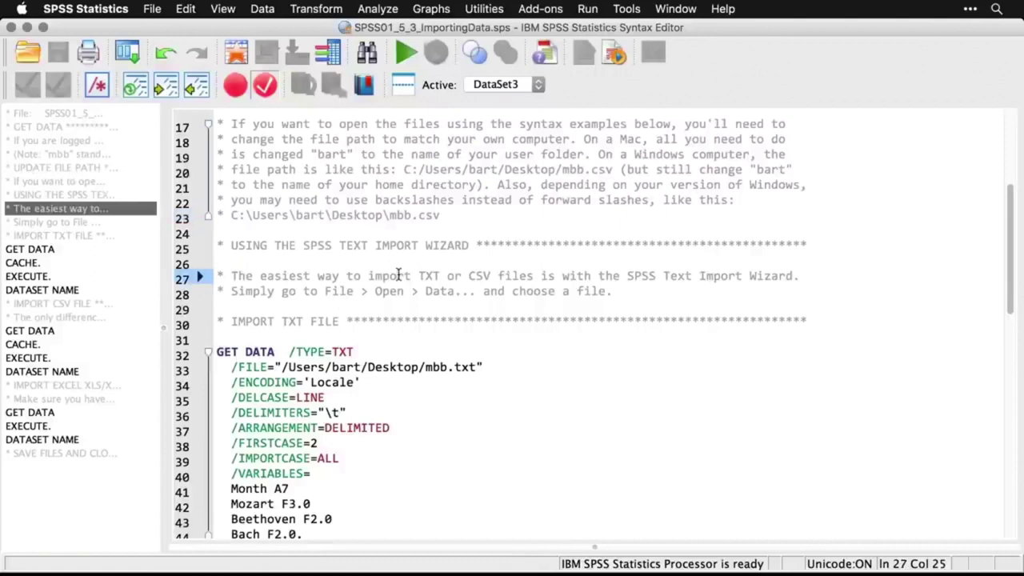
scroll(398, 275, "down", 3)
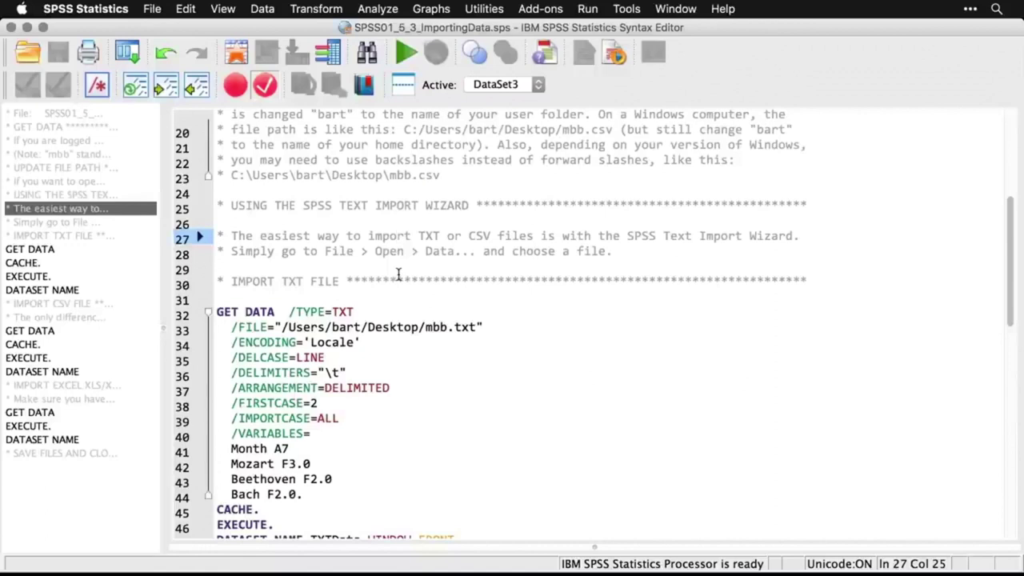
scroll(428, 366, "down", 4)
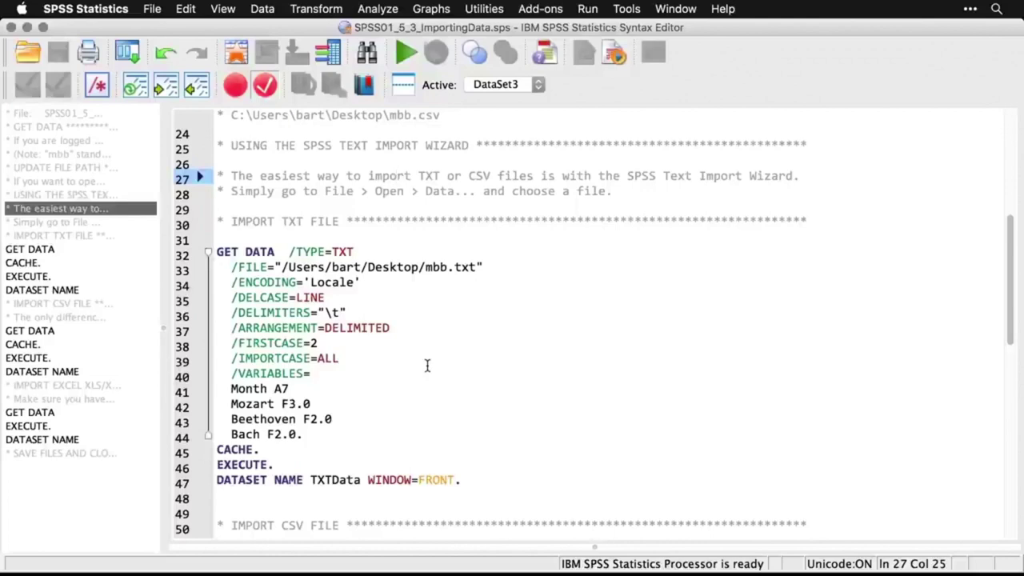
Close the syntax file and open mbb.txt from the Desktop as text data, starting the Text Import Wizard
key("super+w")
key("super+w")
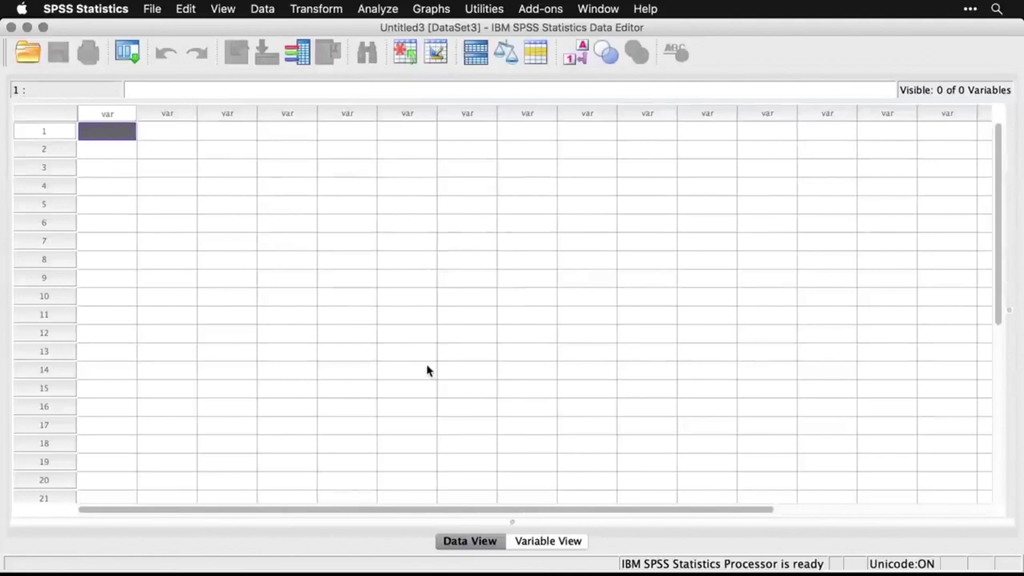
left_click(150, 9)
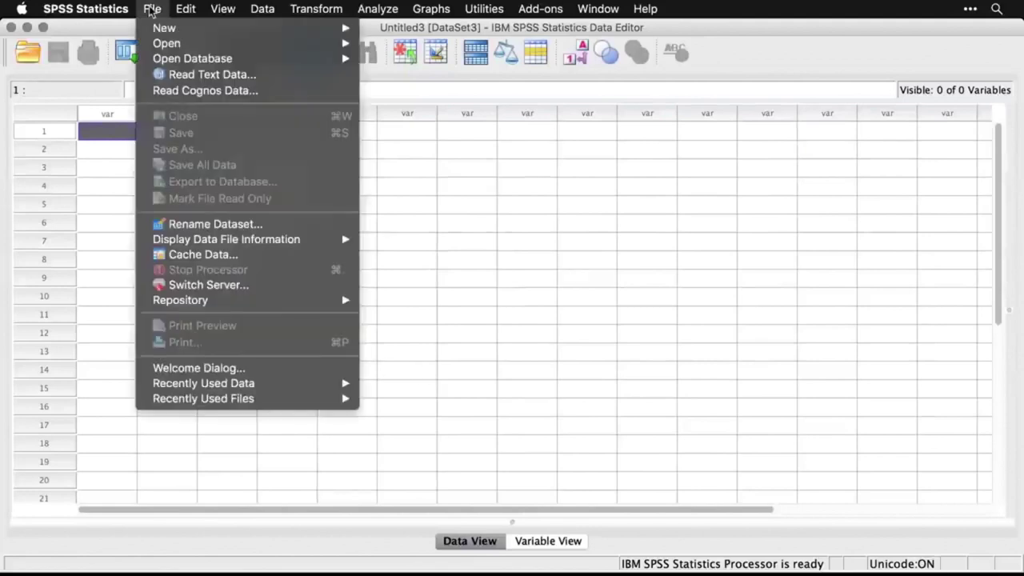
mouse_move(163, 43)
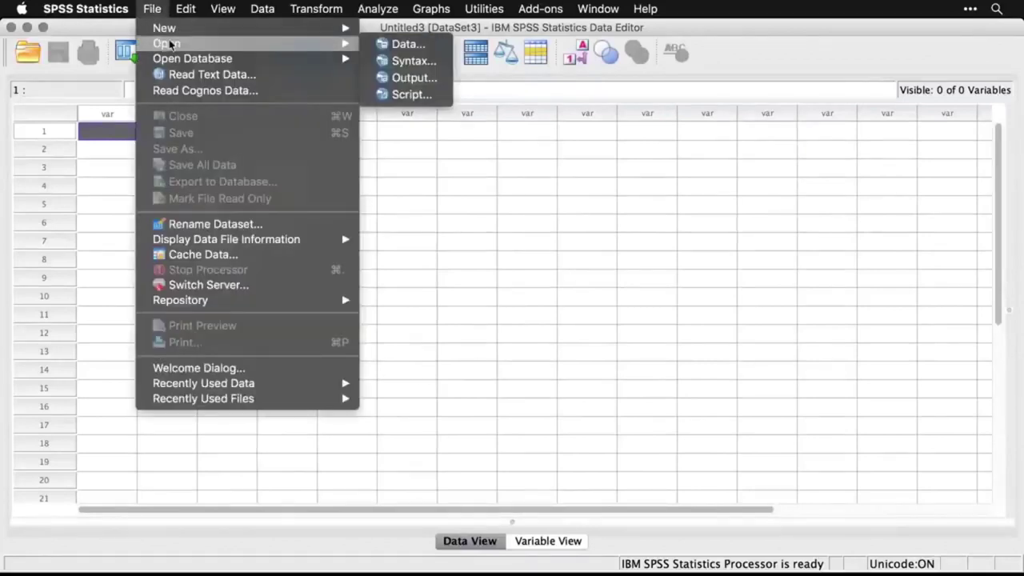
left_click(404, 44)
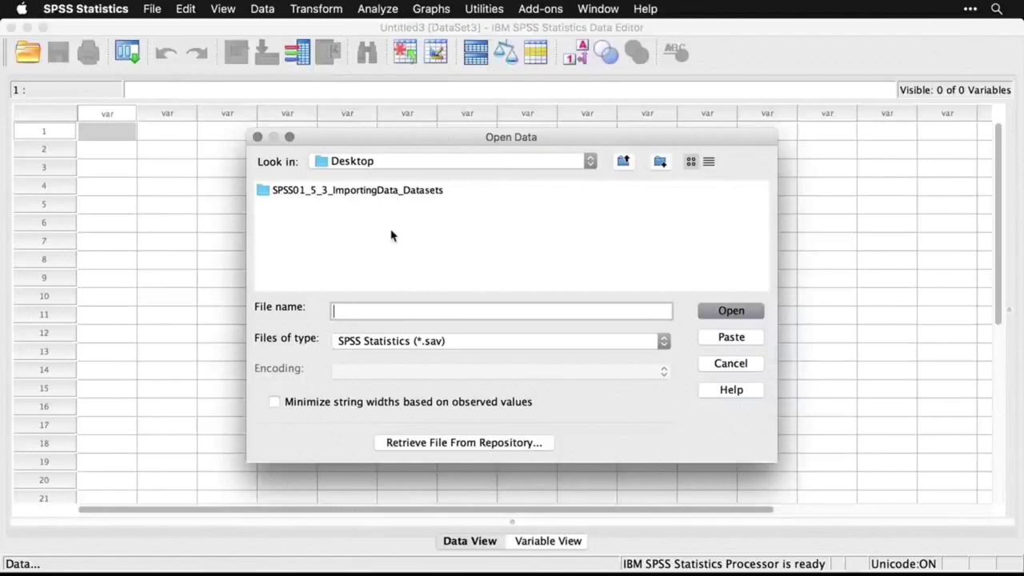
left_click(461, 344)
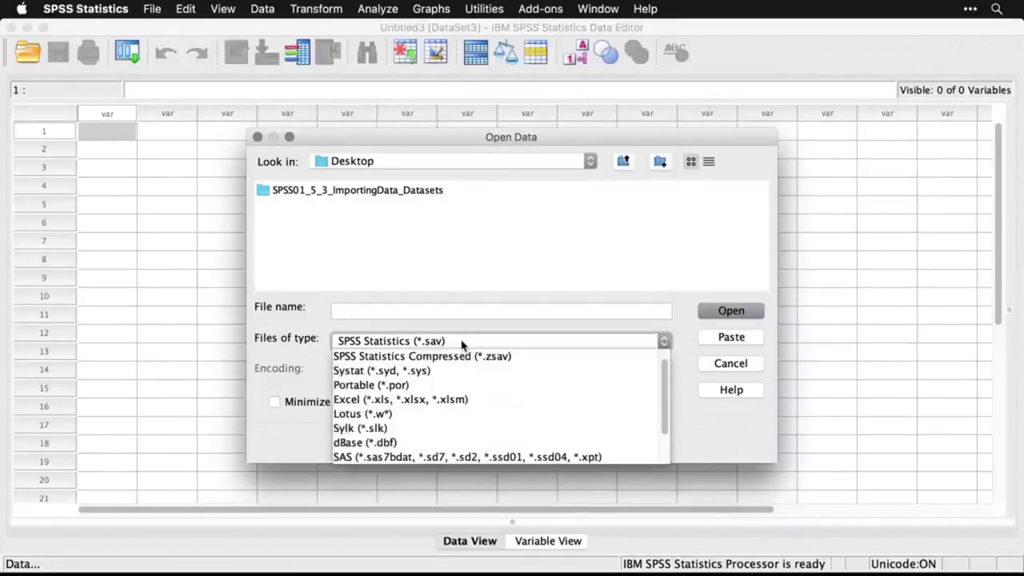
scroll(485, 400, "down", 3)
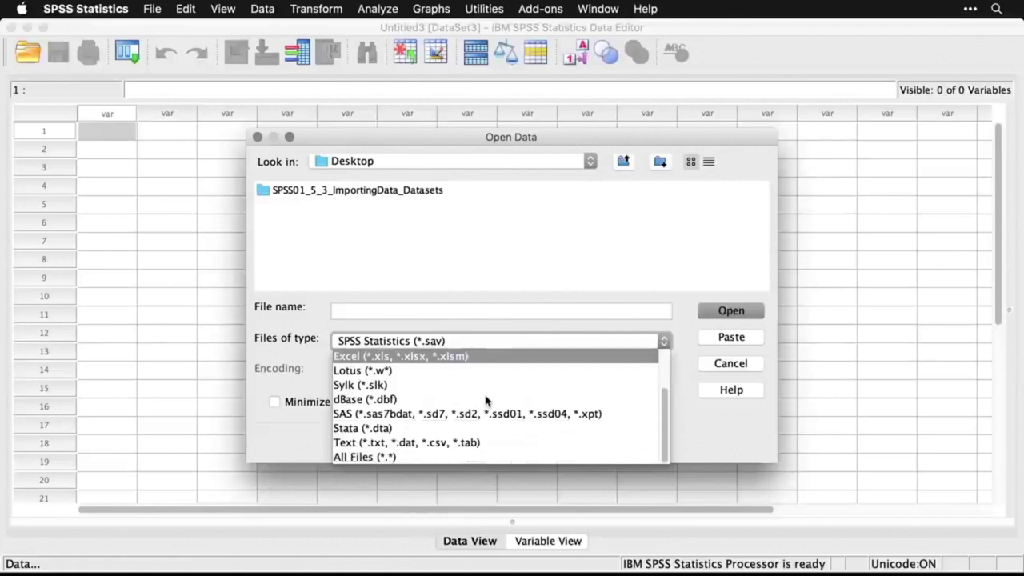
left_click(505, 442)
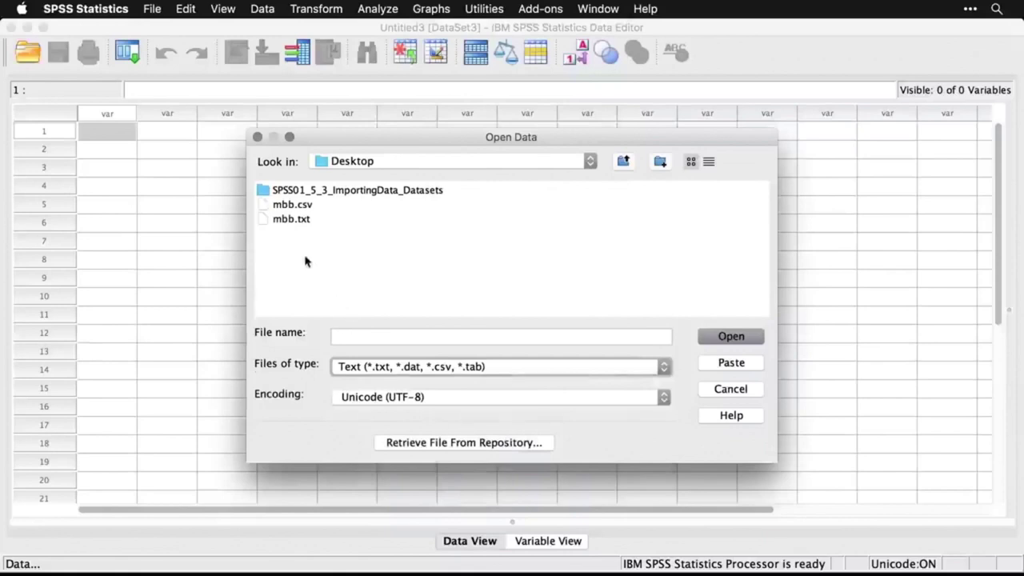
left_click(278, 219)
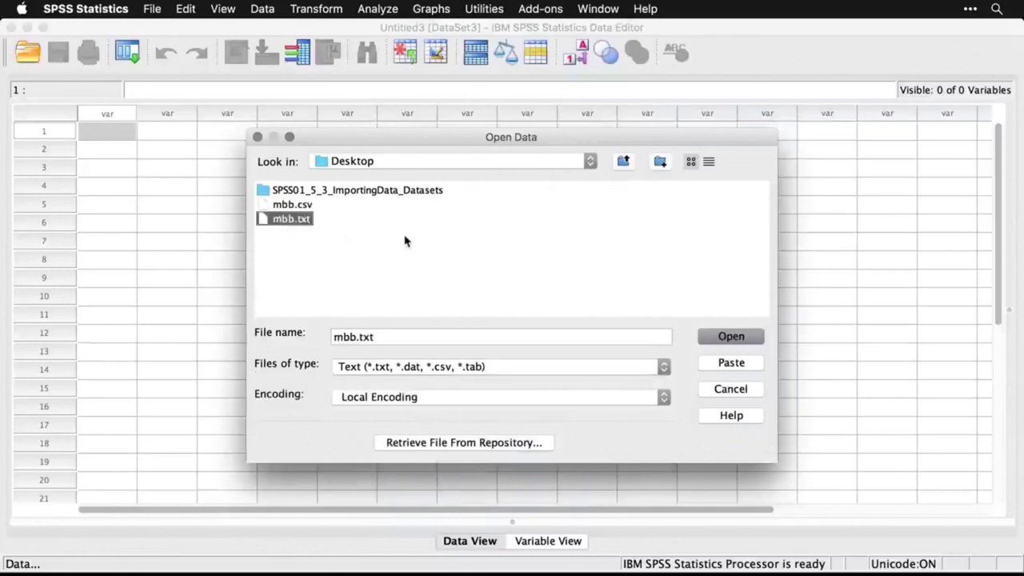
left_click(731, 337)
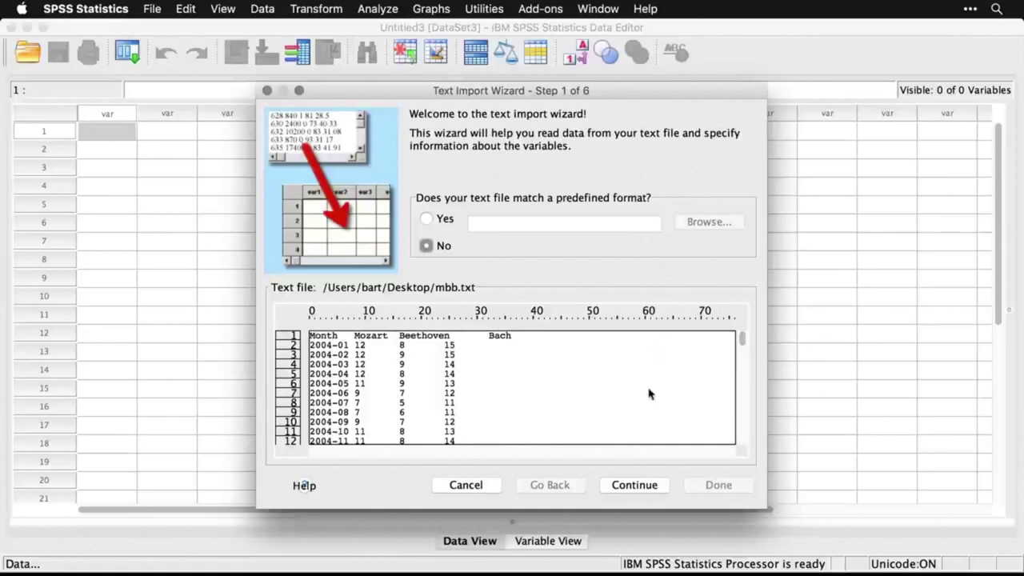
Import mbb.txt through the wizard as tab-delimited data with variable names at the top, one case per line and all cases
left_click(641, 488)
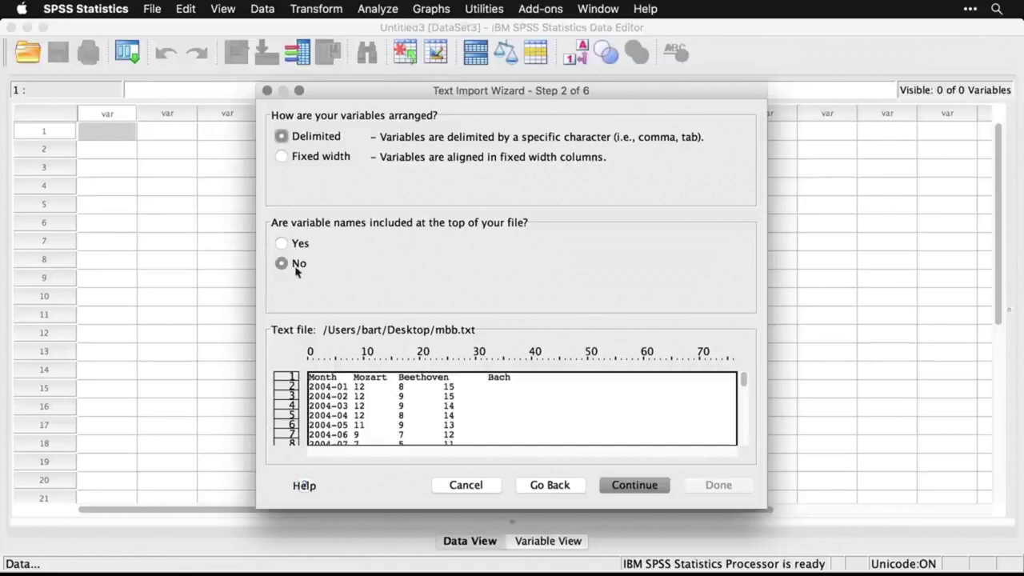
left_click(281, 244)
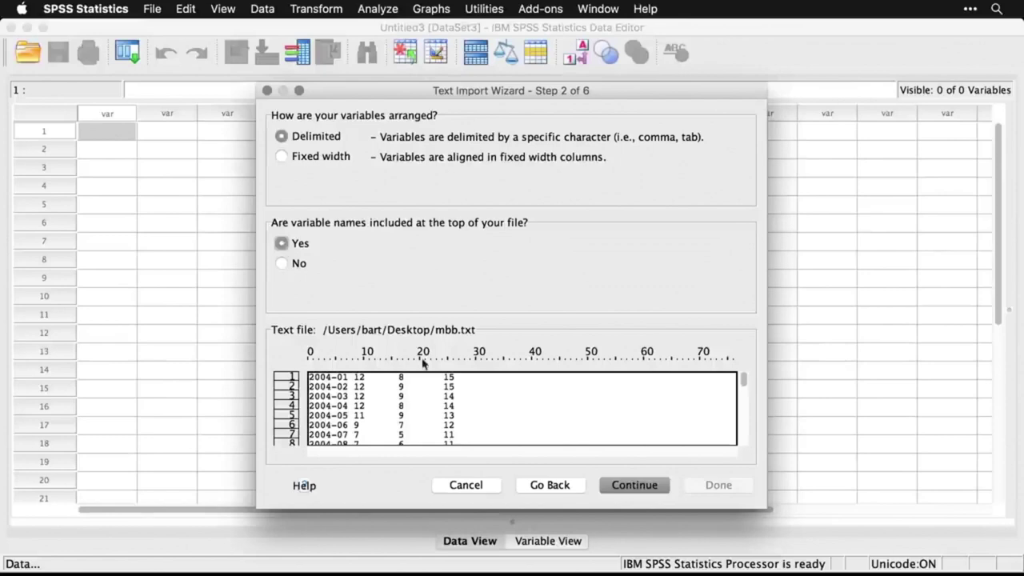
left_click(649, 488)
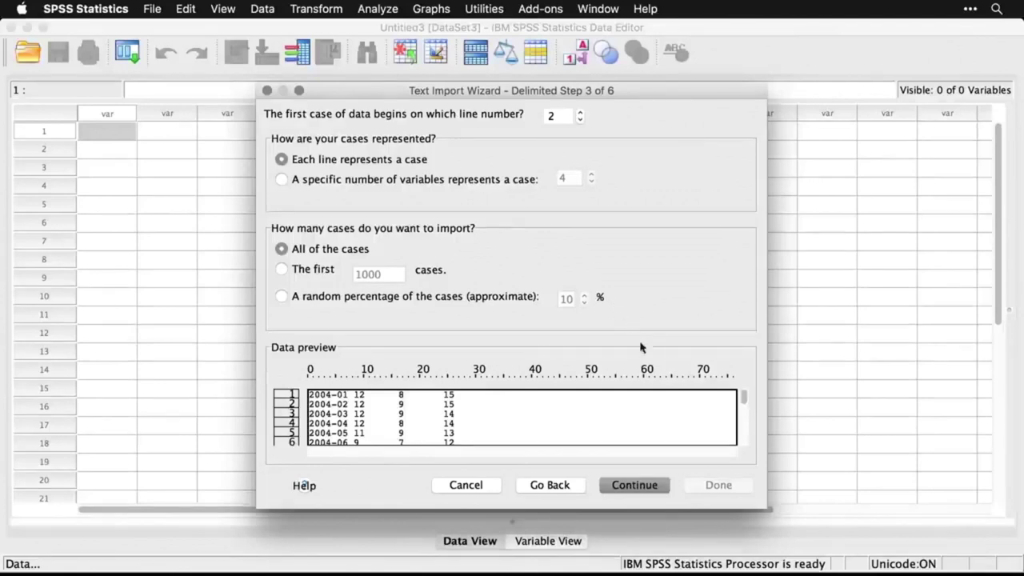
left_click(641, 490)
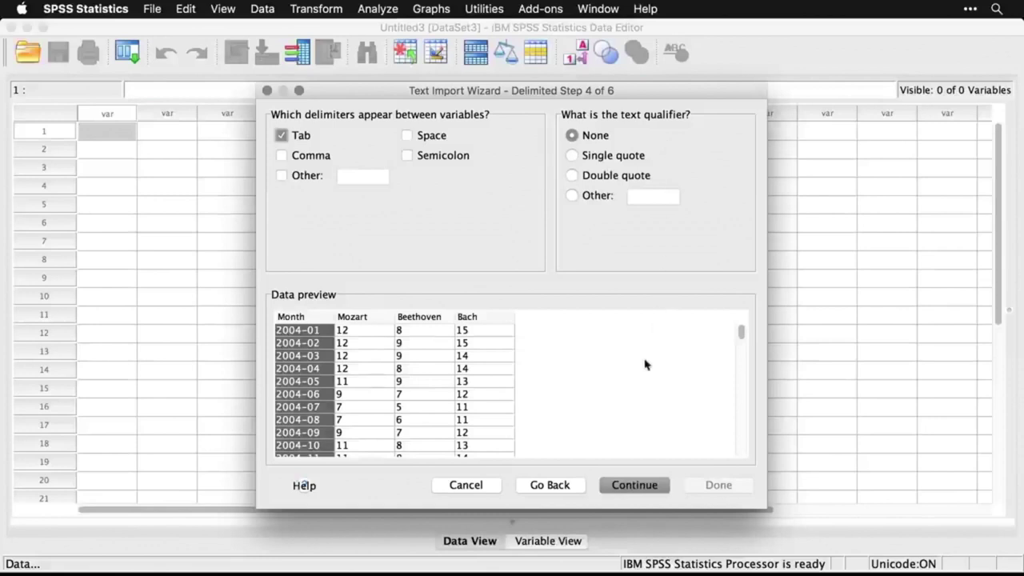
left_click(646, 486)
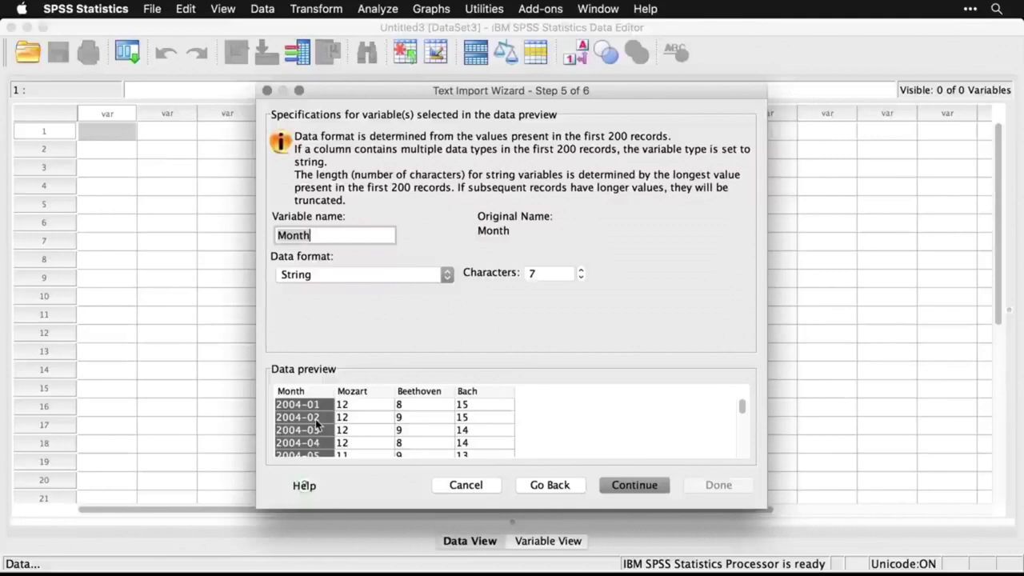
left_click(634, 485)
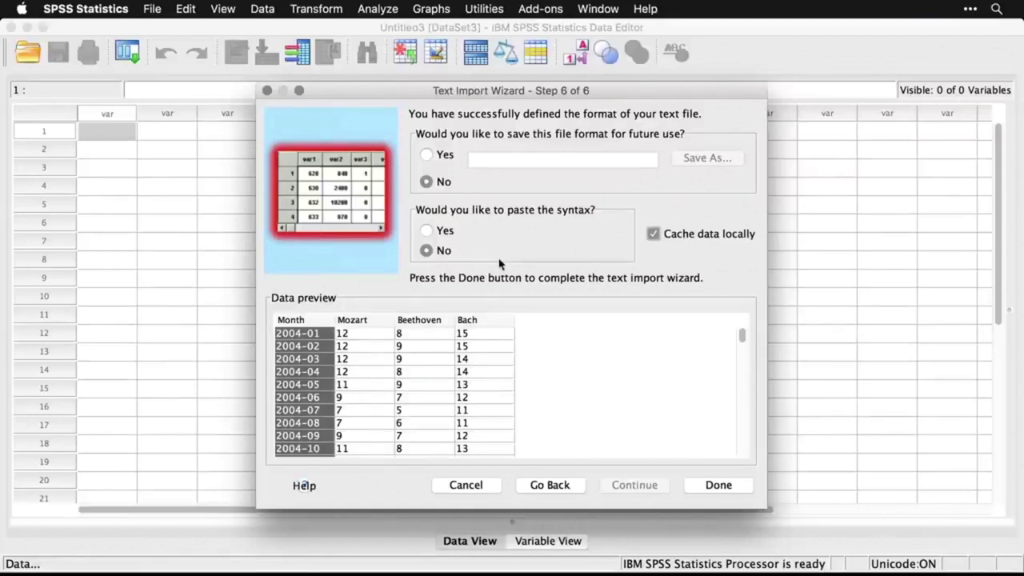
left_click(725, 492)
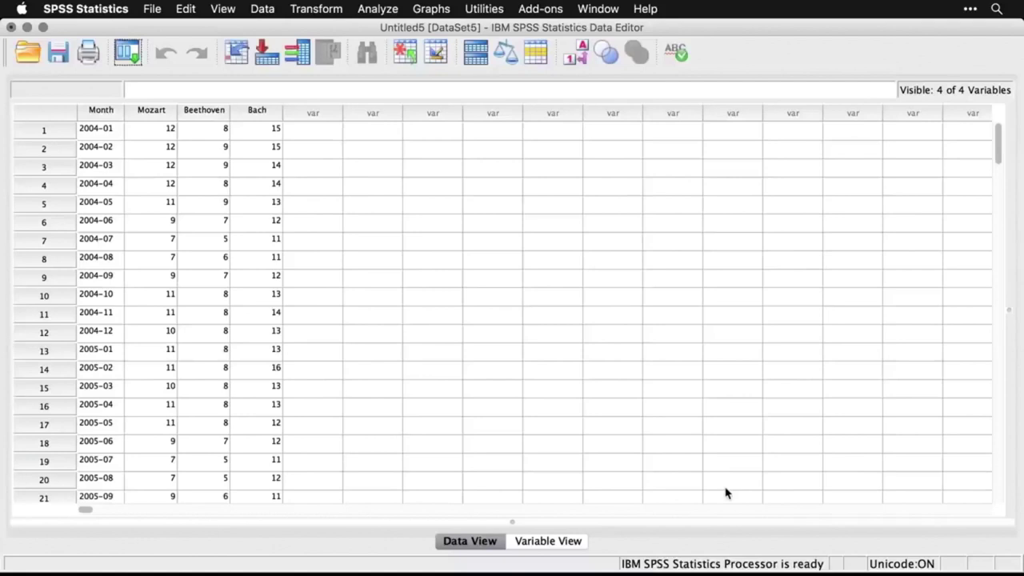
Set the measurement level of Mozart, Beethoven and Bach to Scale in the variable definitions, and return to the data
left_click(559, 542)
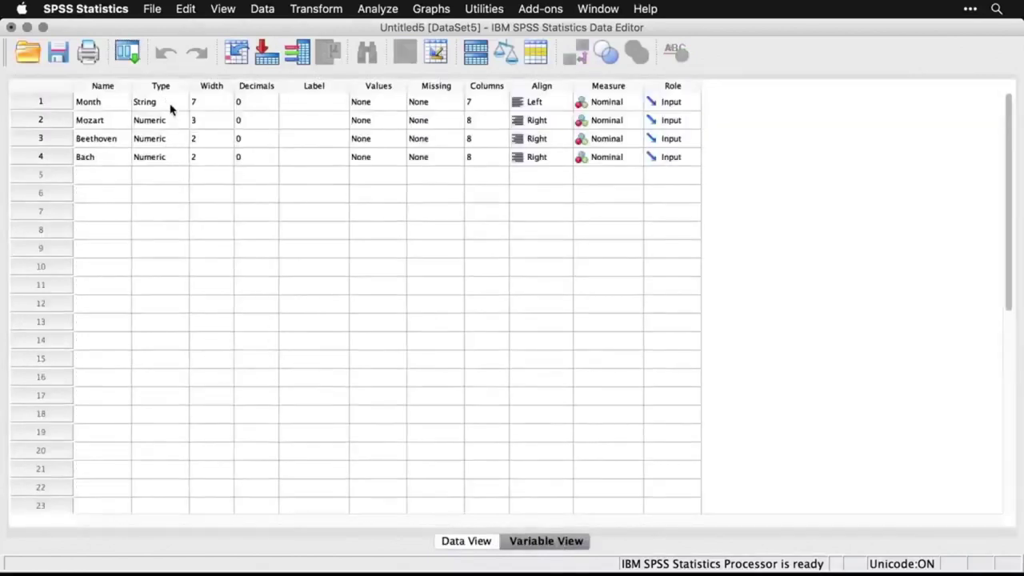
left_click(211, 159)
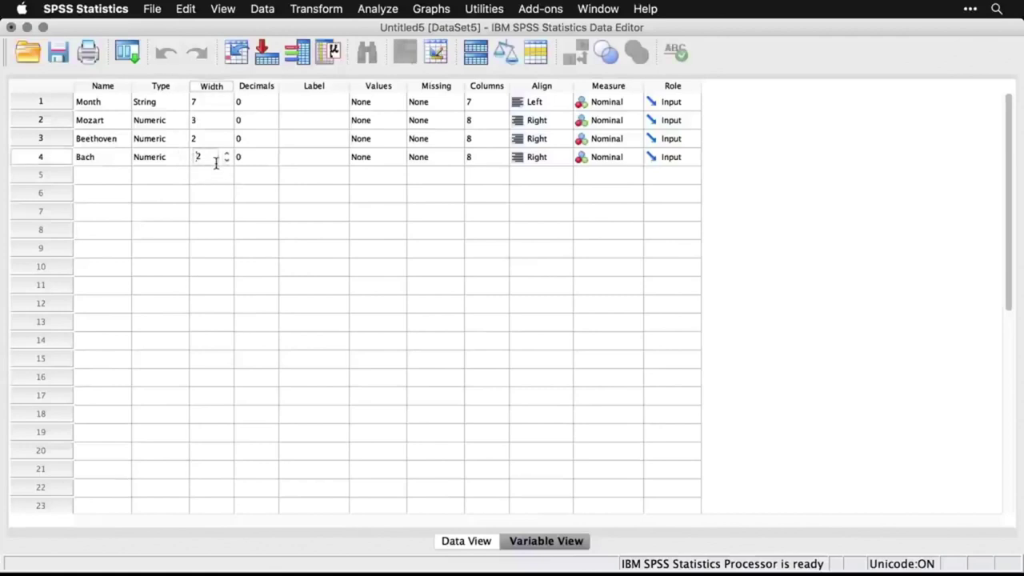
left_click(252, 173)
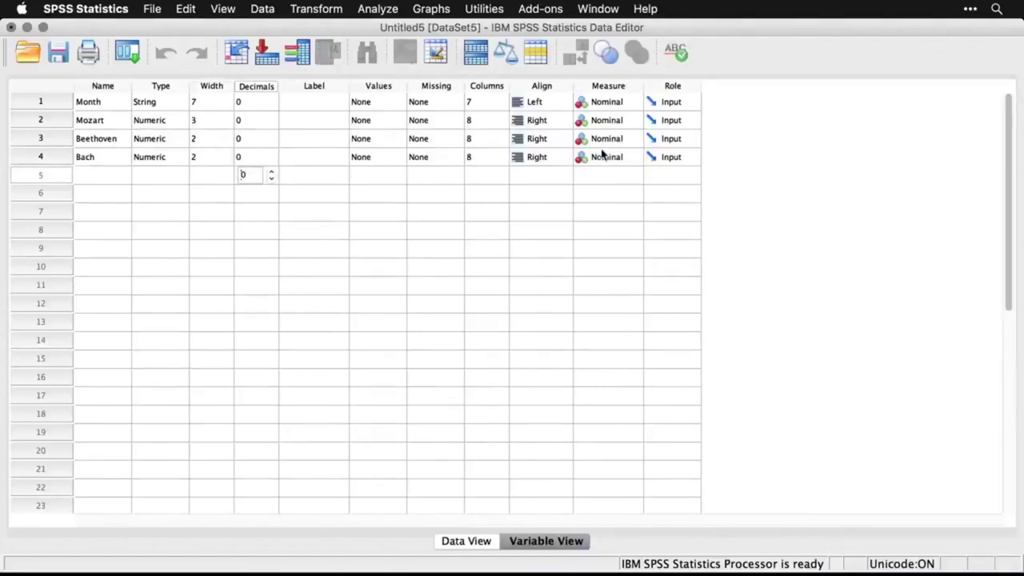
left_click(620, 123)
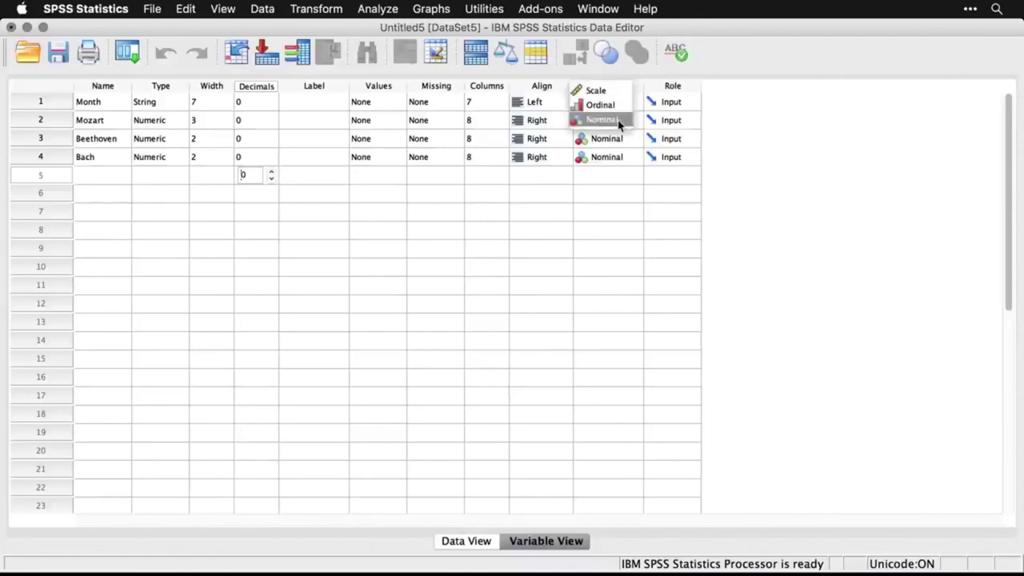
left_click(607, 92)
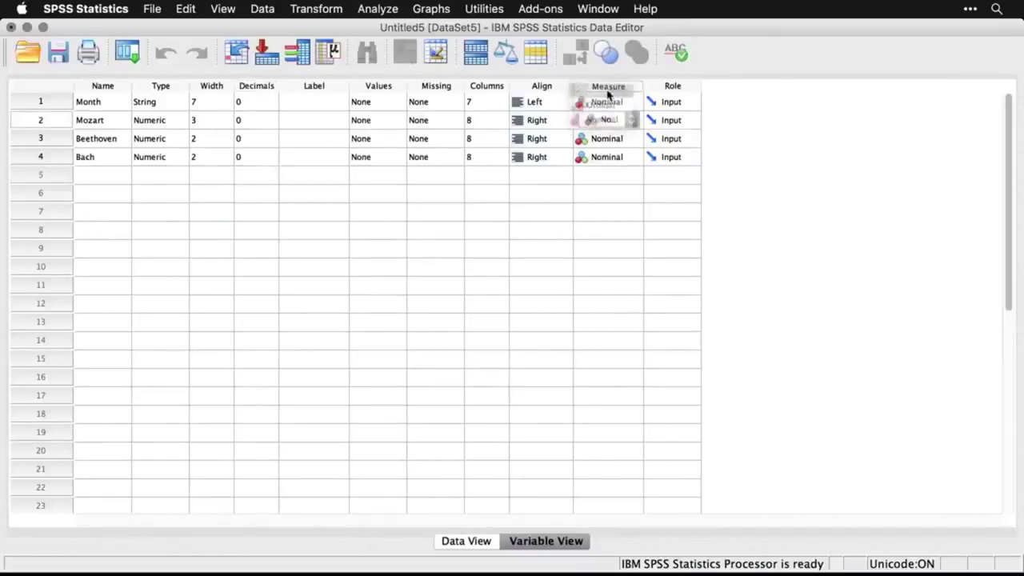
left_click(609, 141)
left_click(604, 109)
left_click(612, 159)
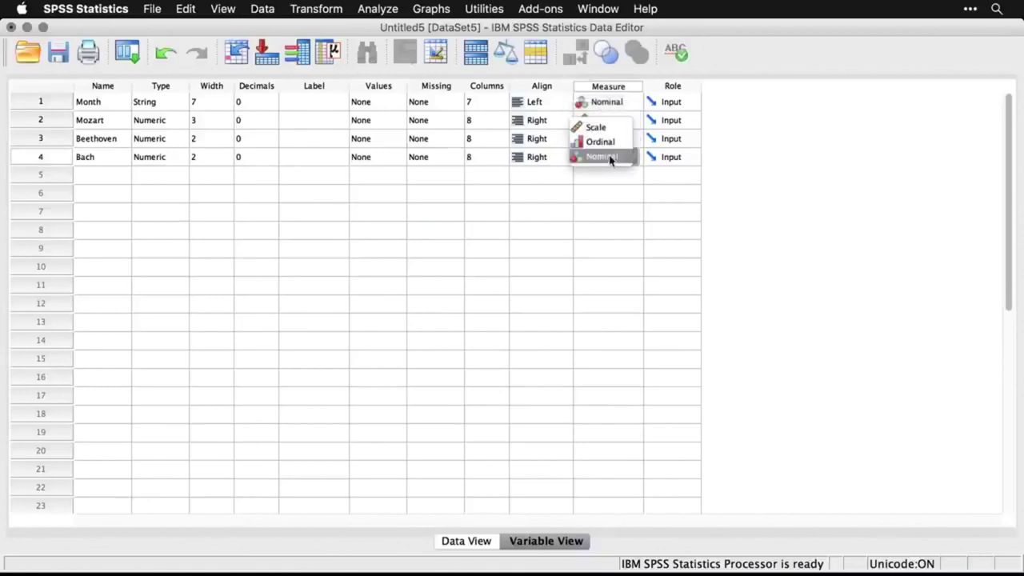
left_click(601, 128)
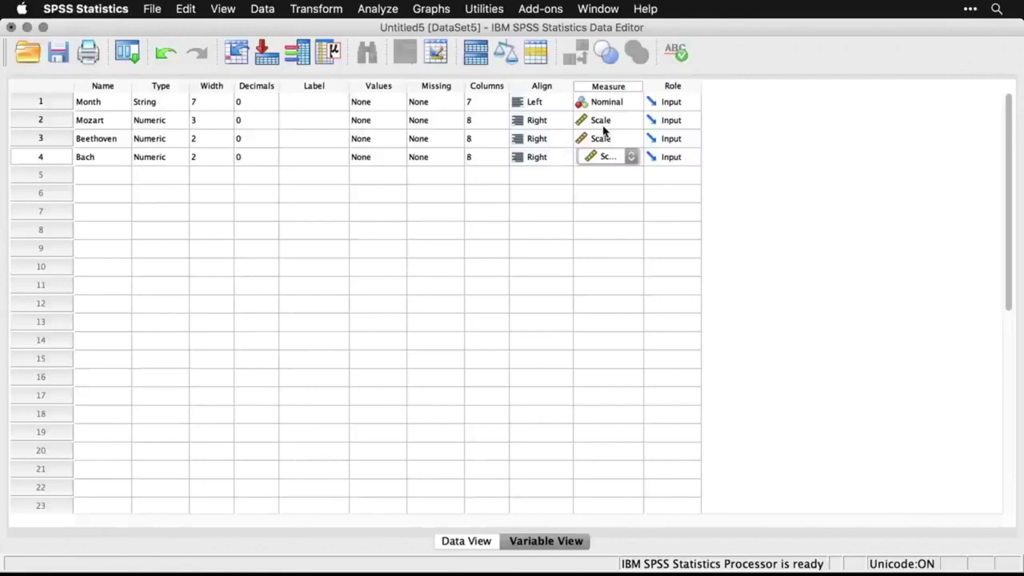
left_click(558, 182)
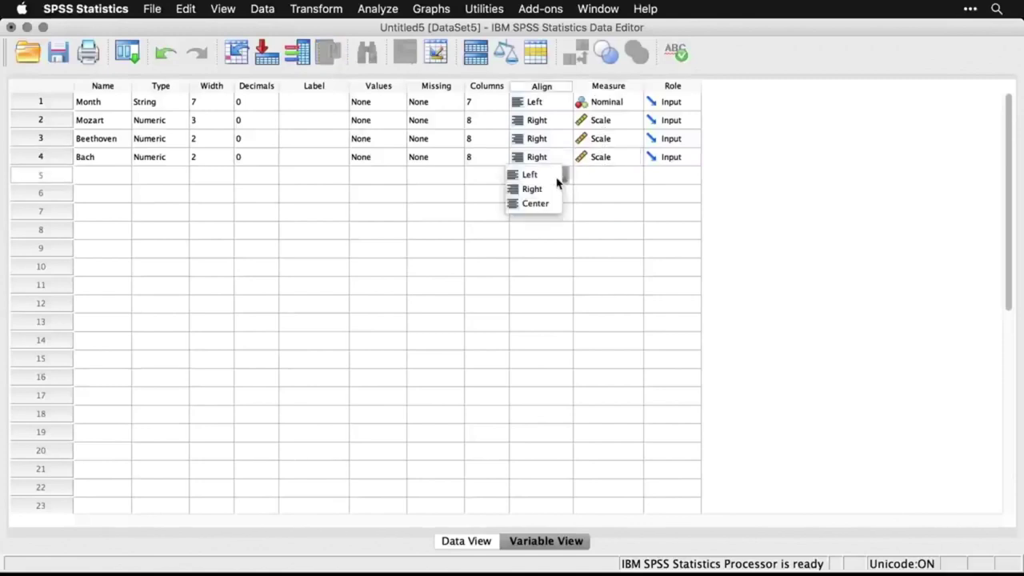
left_click(628, 186)
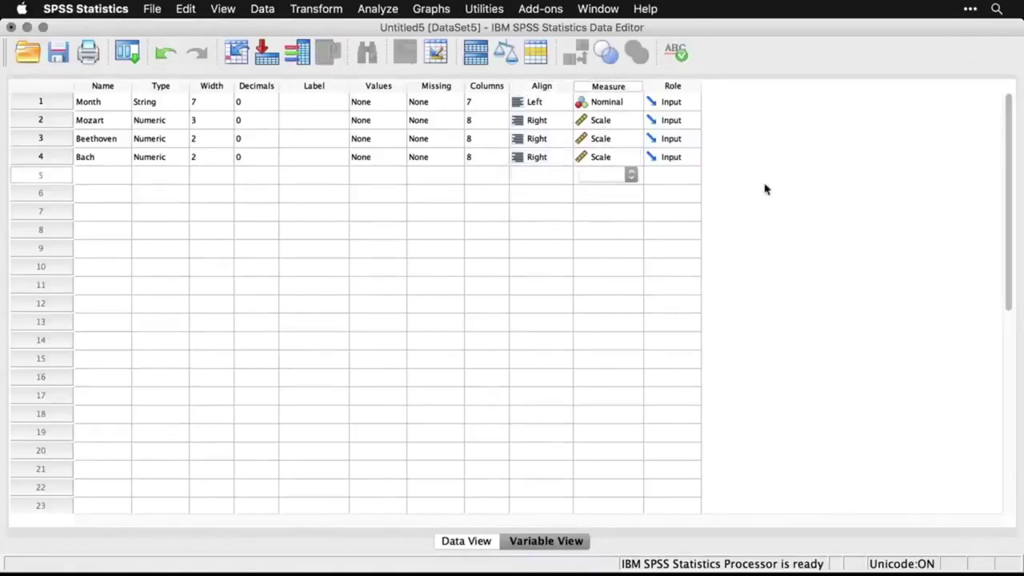
left_click(477, 547)
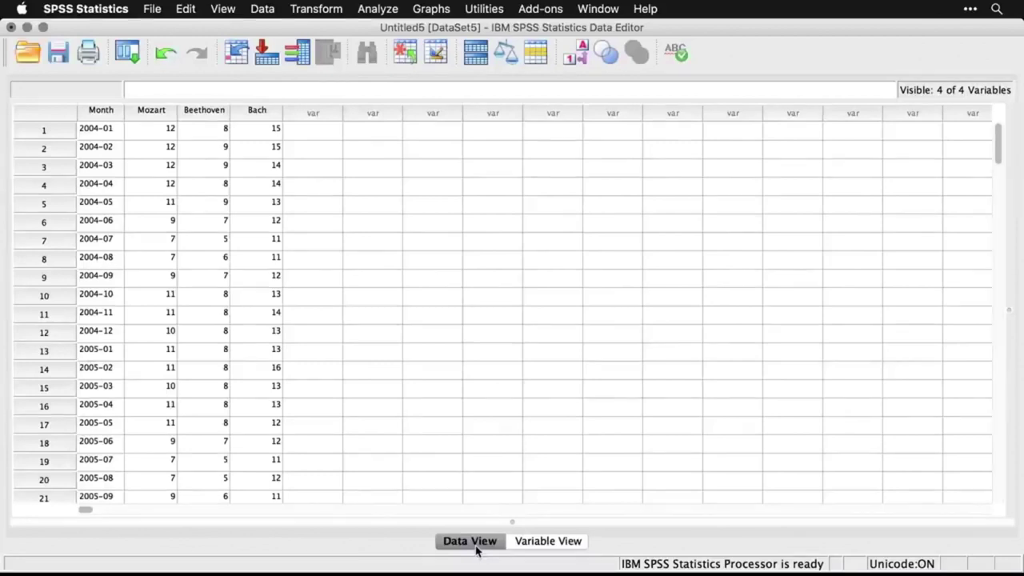
Create a new empty dataset and open mbb.csv from the Desktop as a text file
key("super+n")
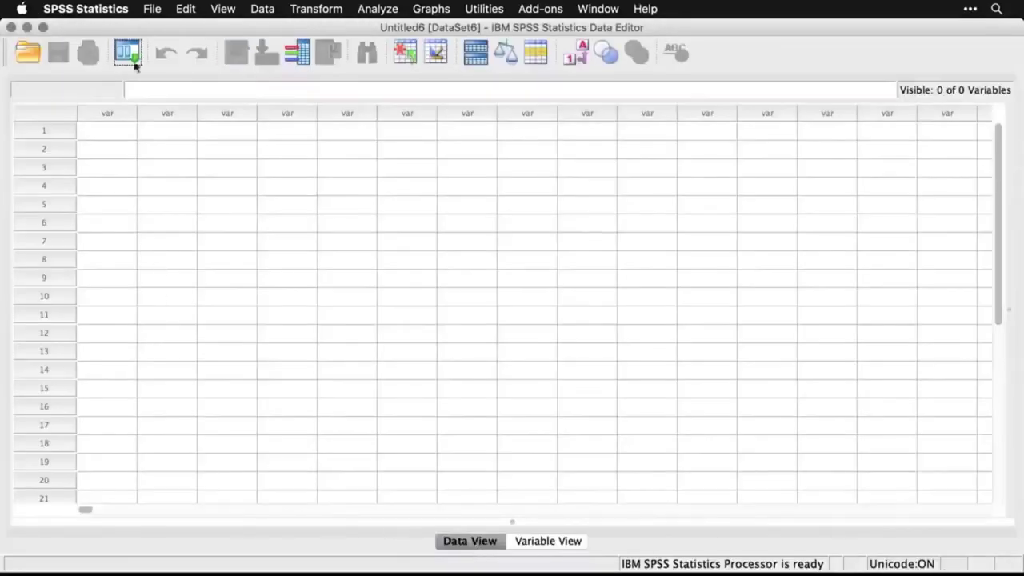
left_click(152, 9)
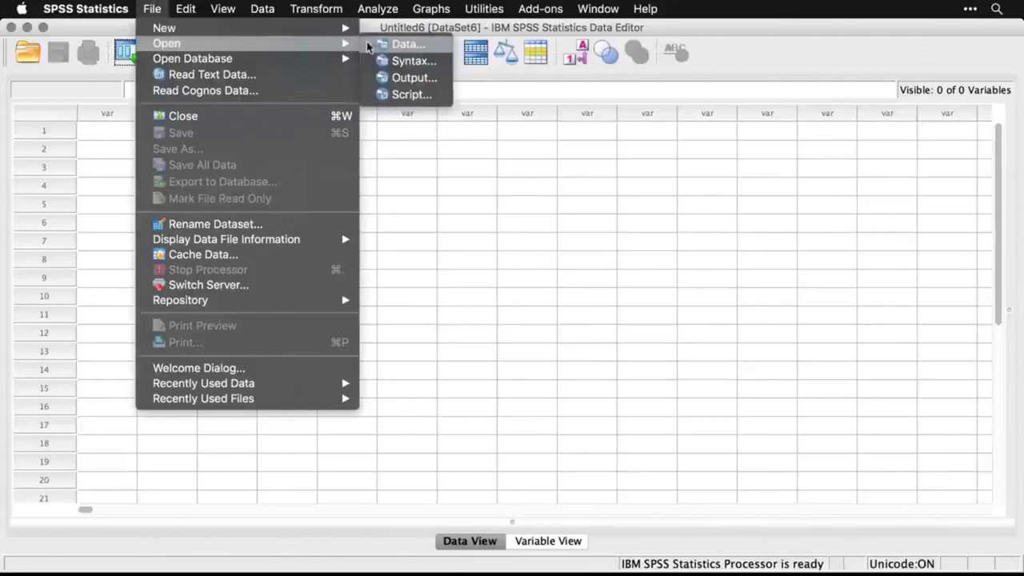
left_click(377, 46)
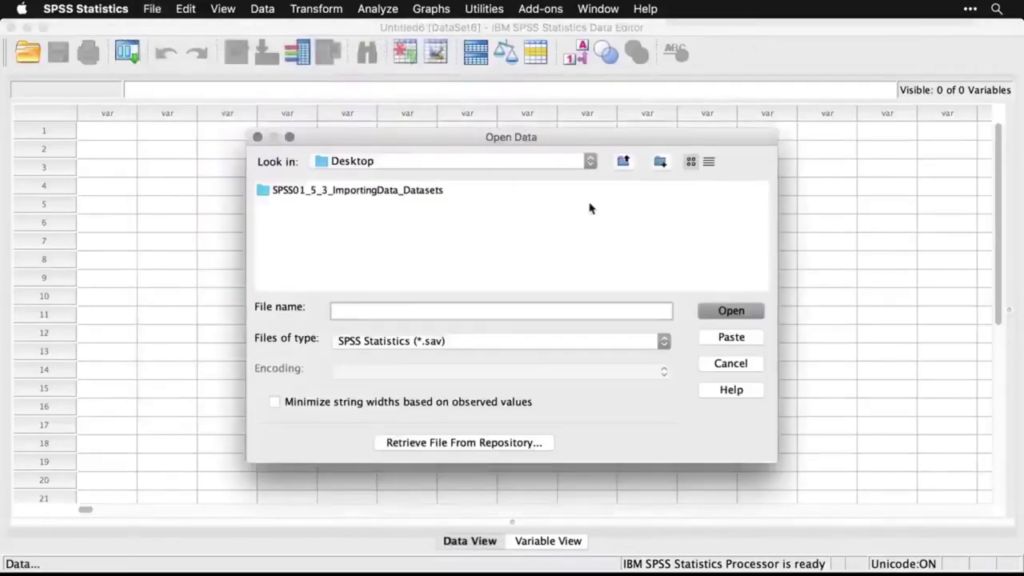
left_click(491, 344)
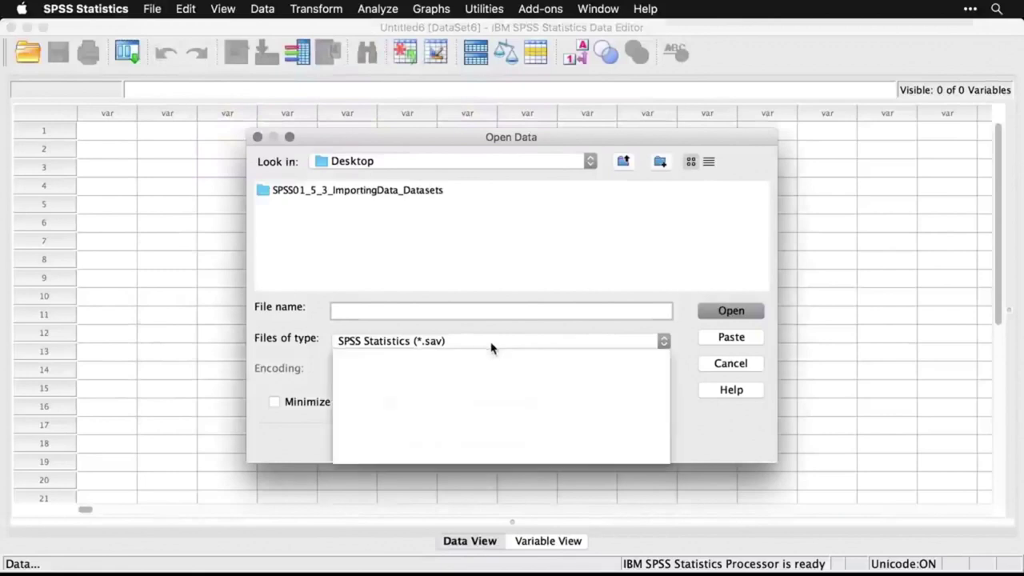
scroll(496, 394, "down", 2)
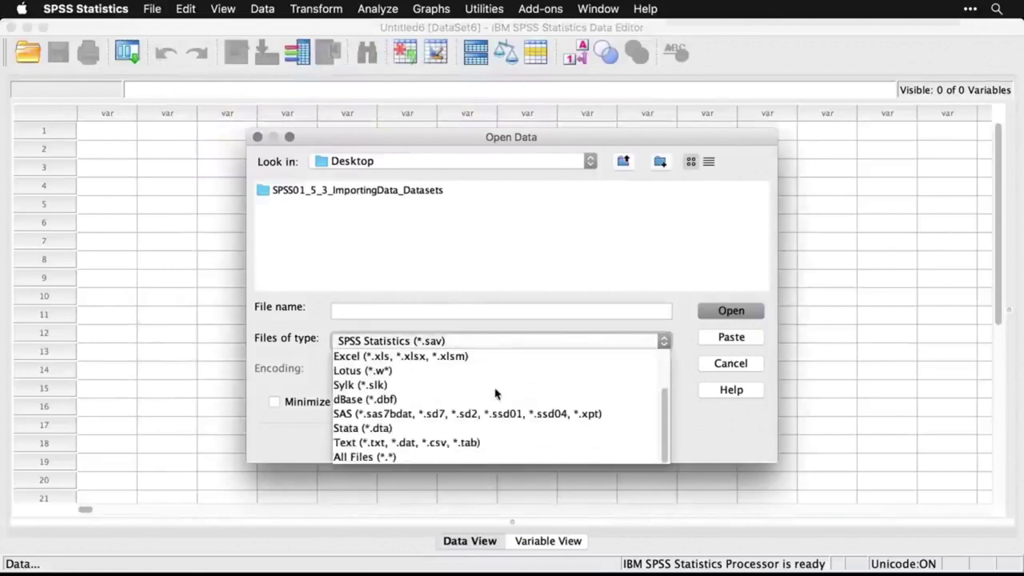
left_click(504, 444)
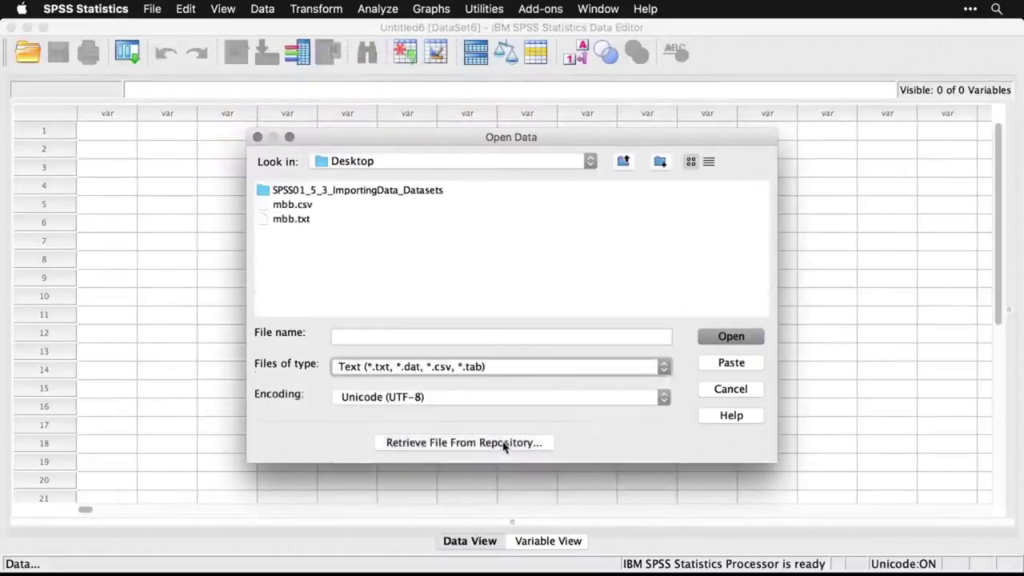
left_click(292, 205)
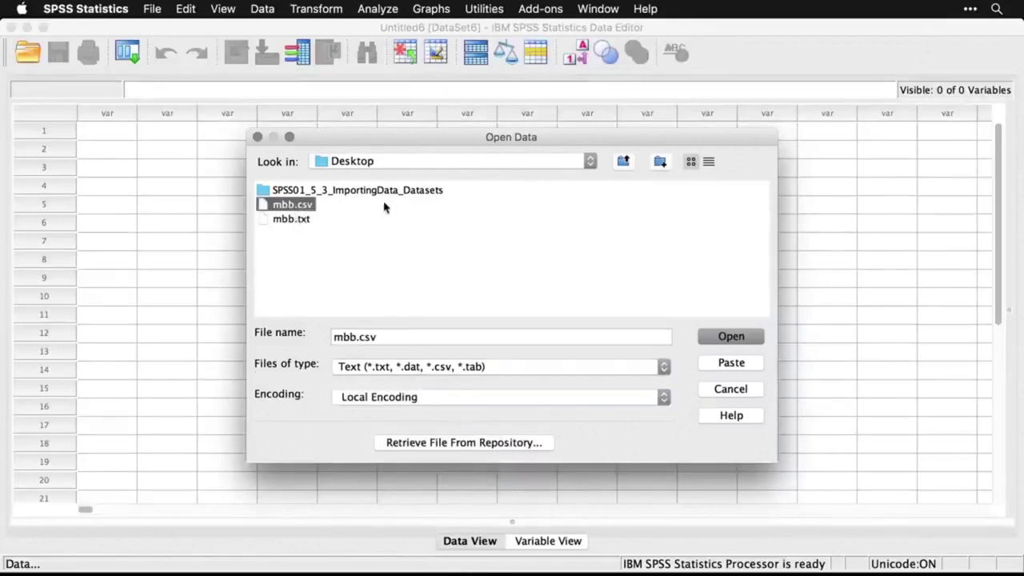
left_click(736, 341)
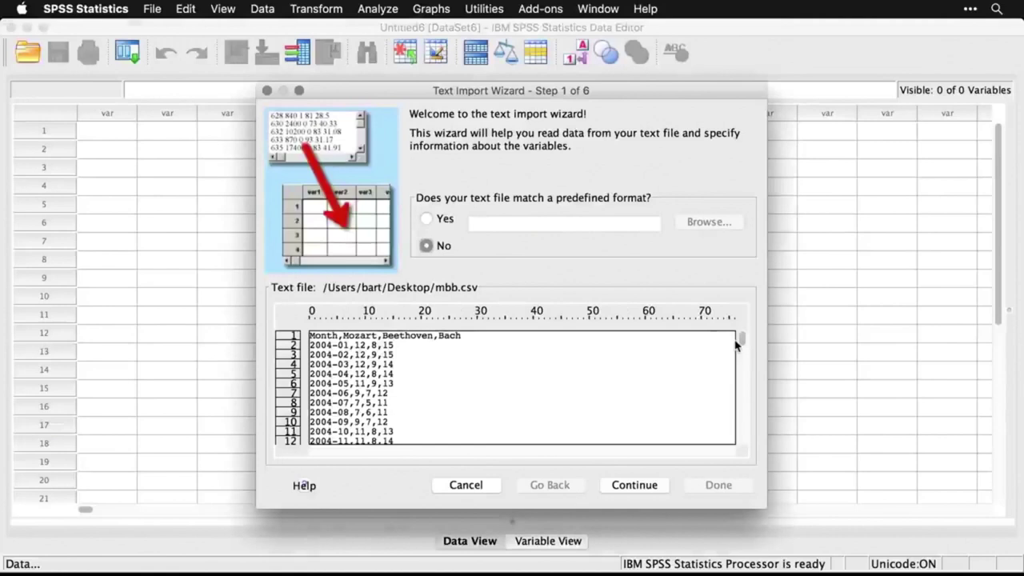
Import mbb.csv through the wizard as comma-delimited data with variable names at the top, one case per line and all cases
left_click(644, 491)
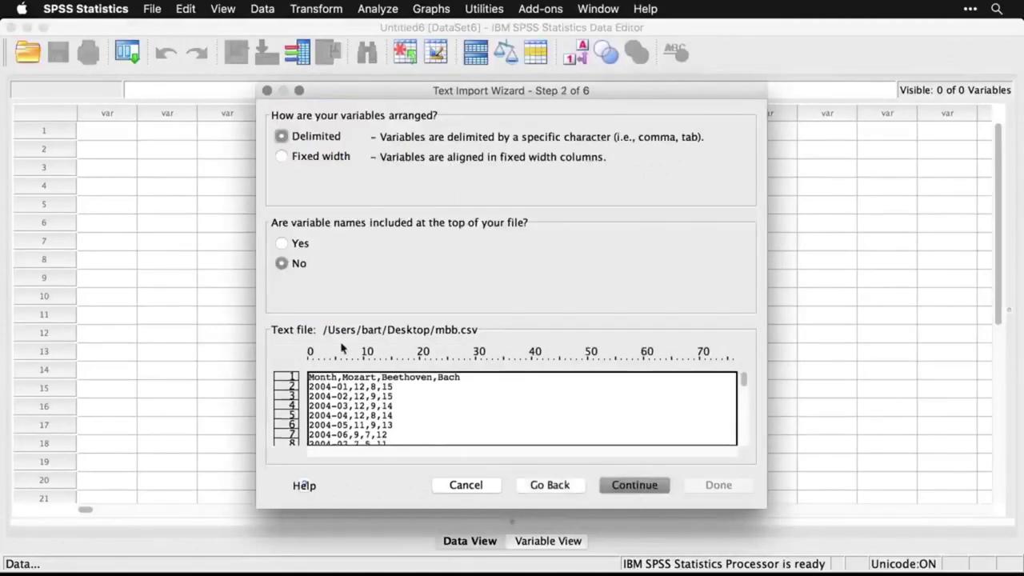
left_click(283, 244)
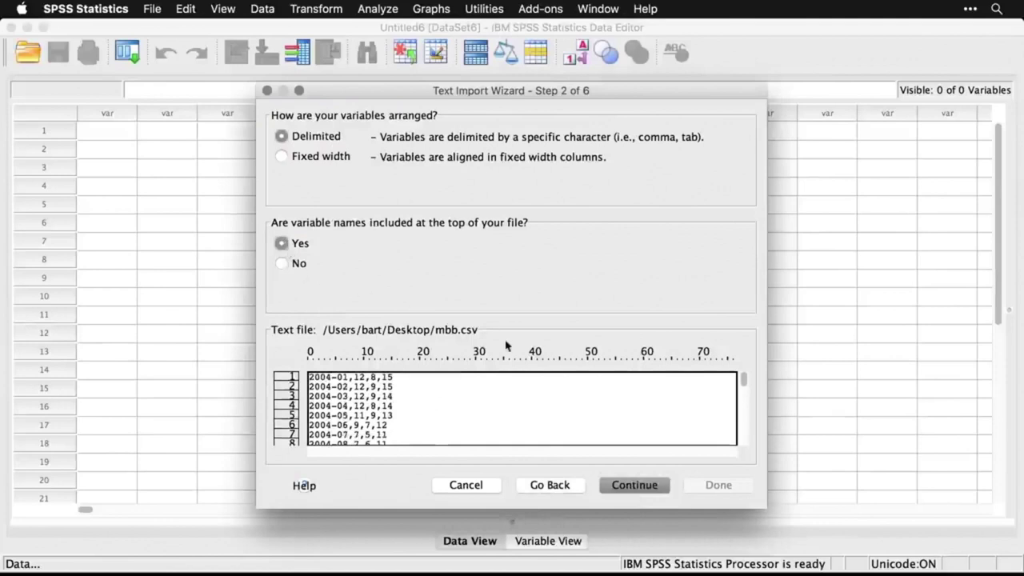
left_click(641, 496)
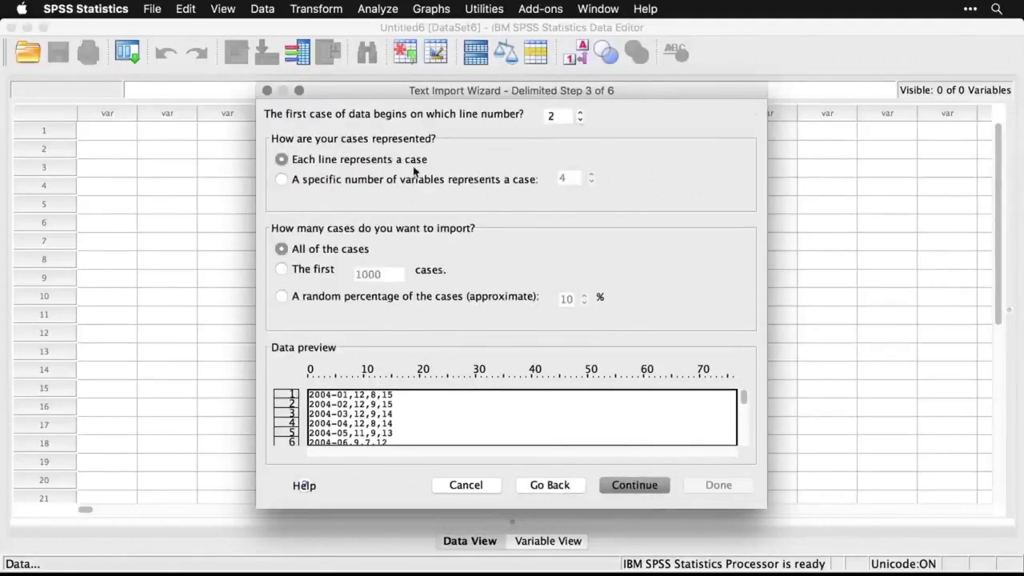
left_click(650, 486)
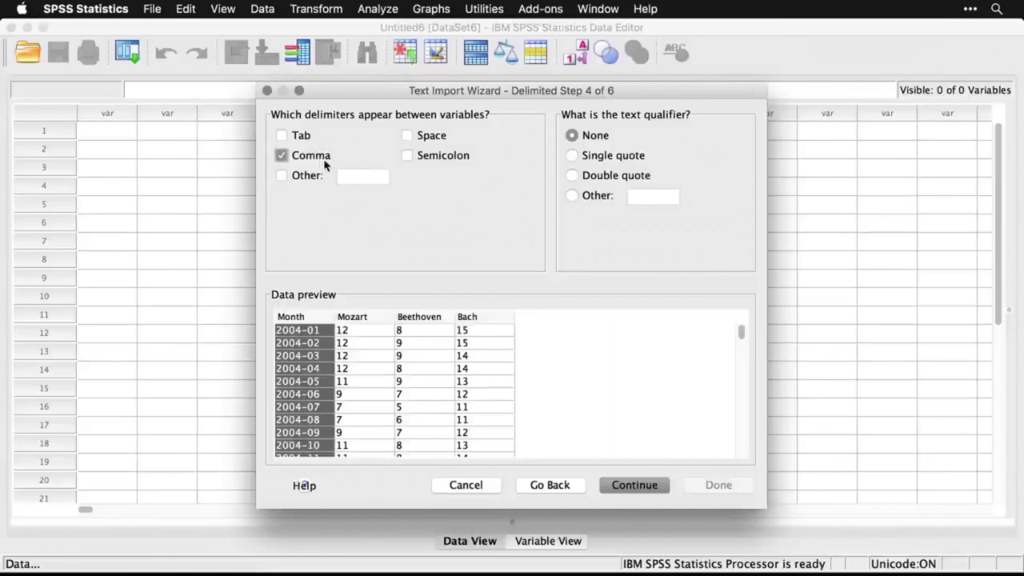
left_click(647, 488)
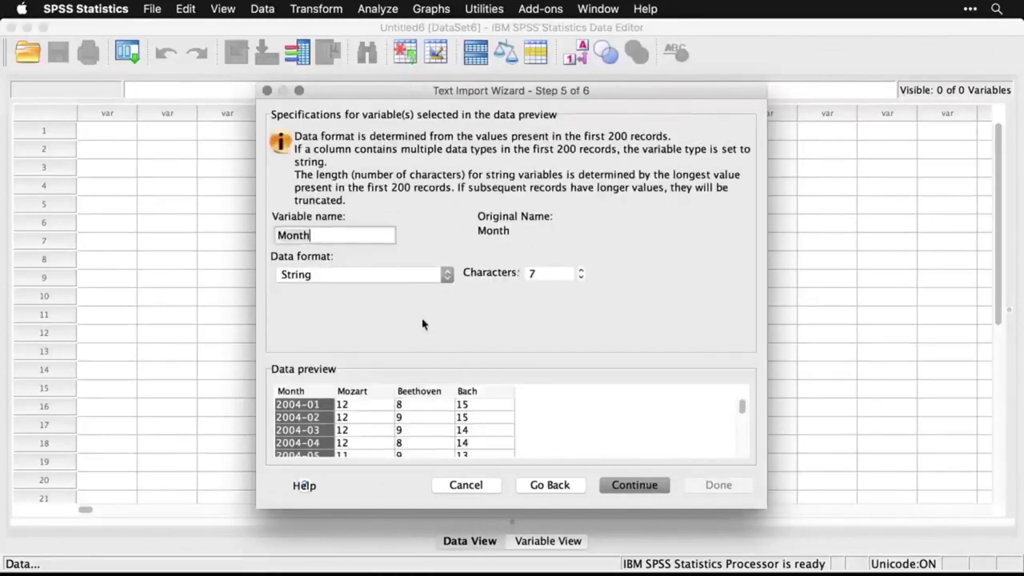
left_click(648, 489)
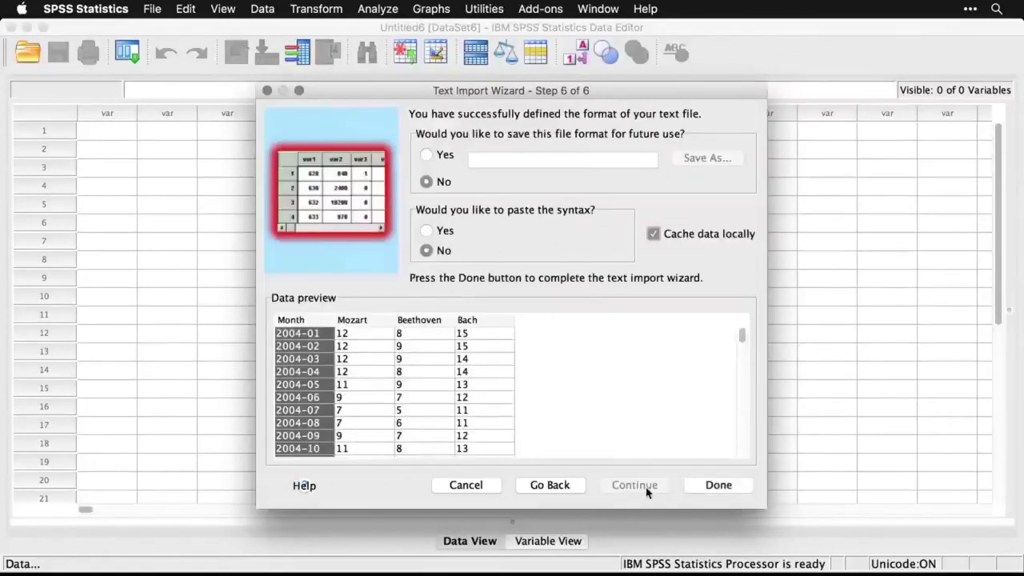
left_click(728, 484)
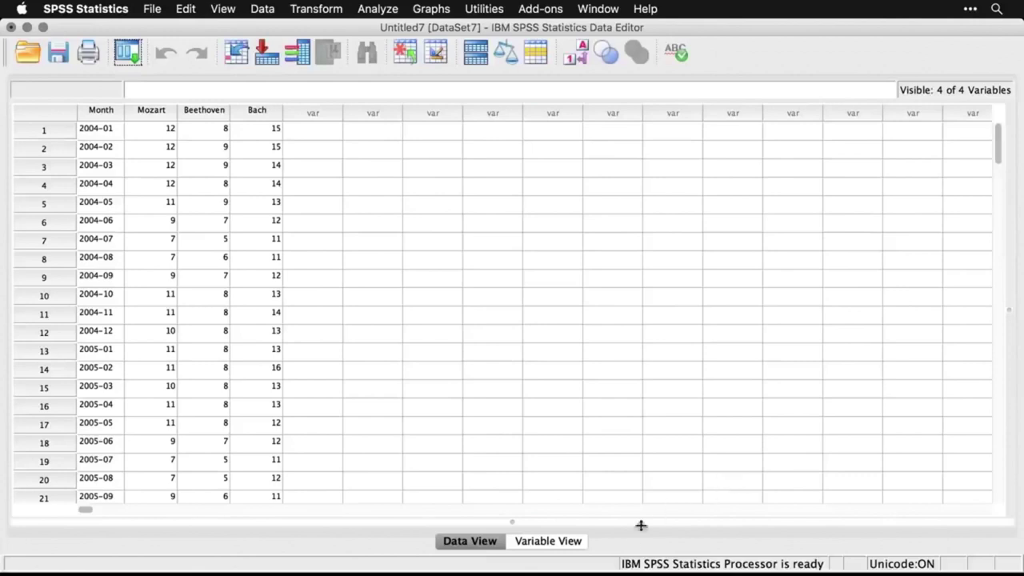
Set the measurement level of Mozart, Beethoven and Bach to Scale in the variable definitions of the CSV import
left_click(551, 546)
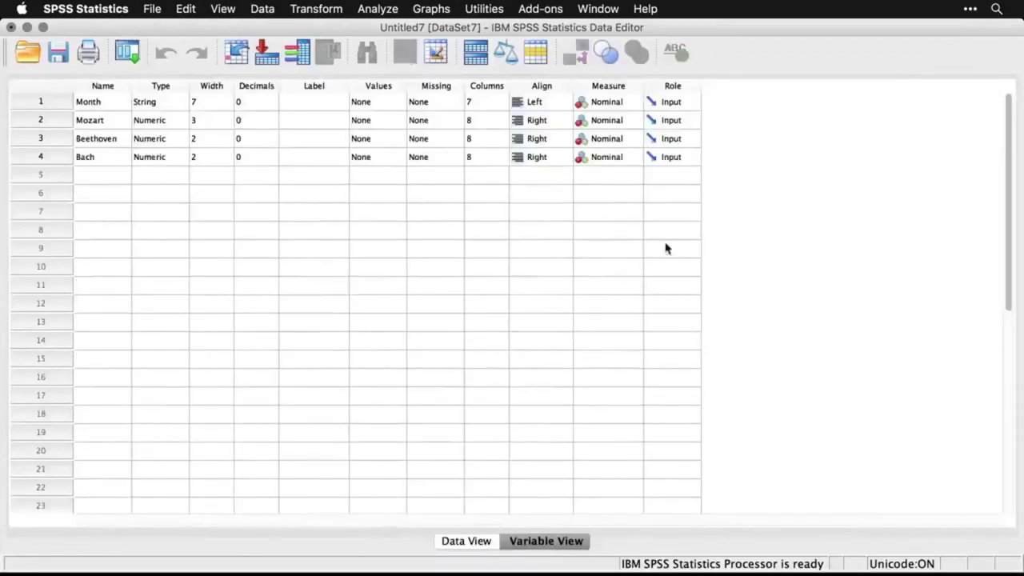
left_click(617, 124)
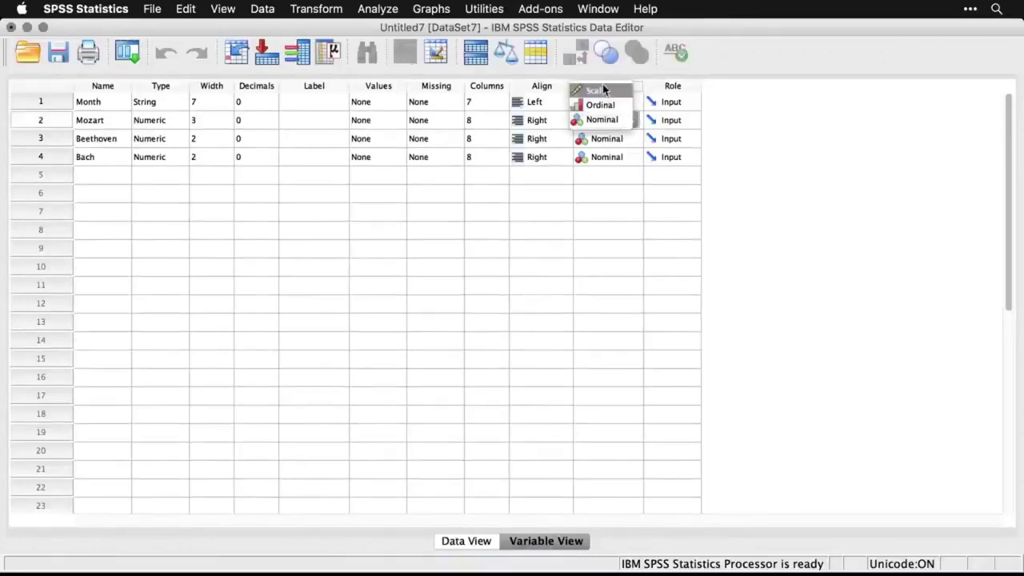
left_click(605, 90)
left_click(606, 140)
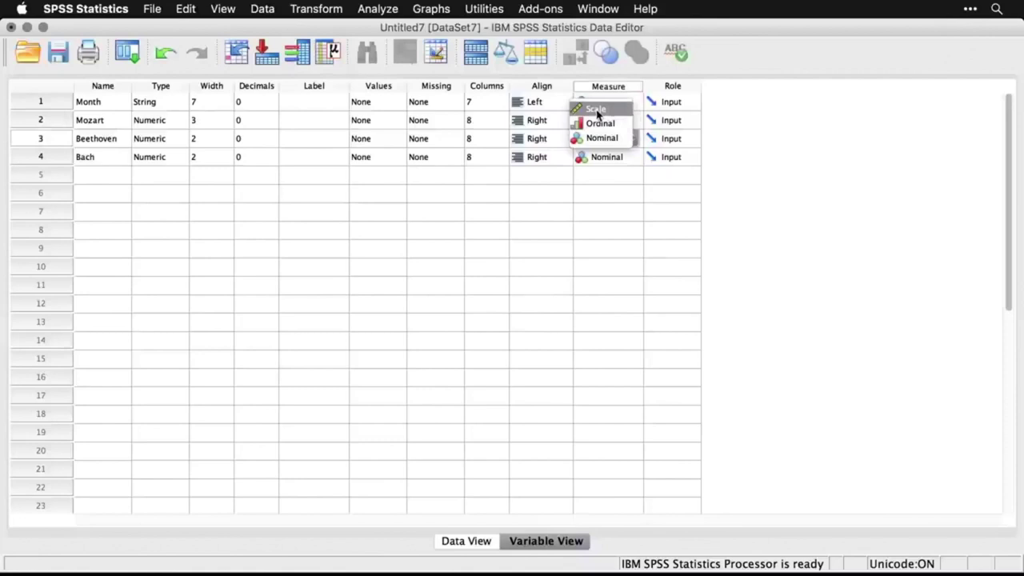
left_click(602, 109)
left_click(606, 159)
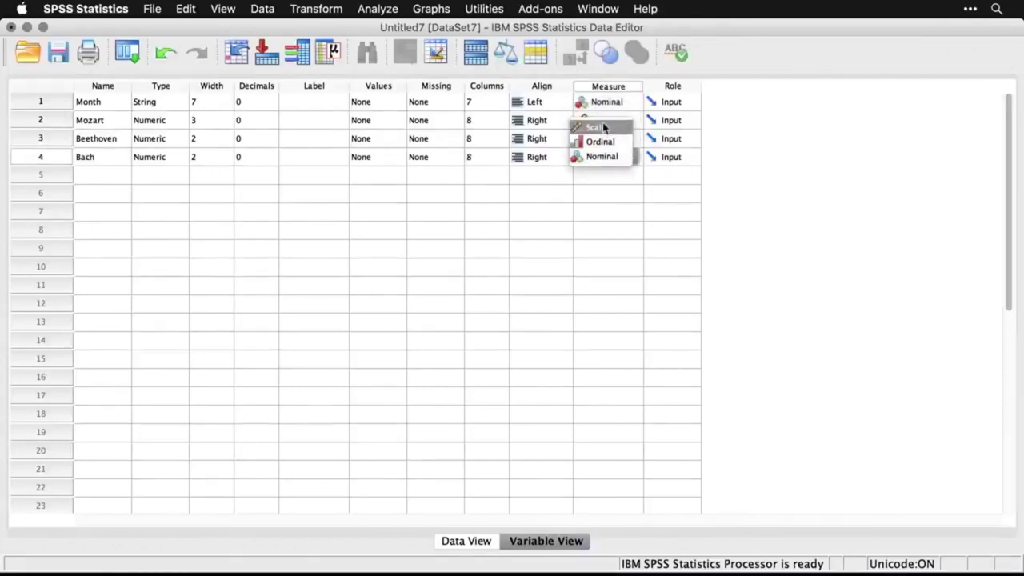
left_click(606, 124)
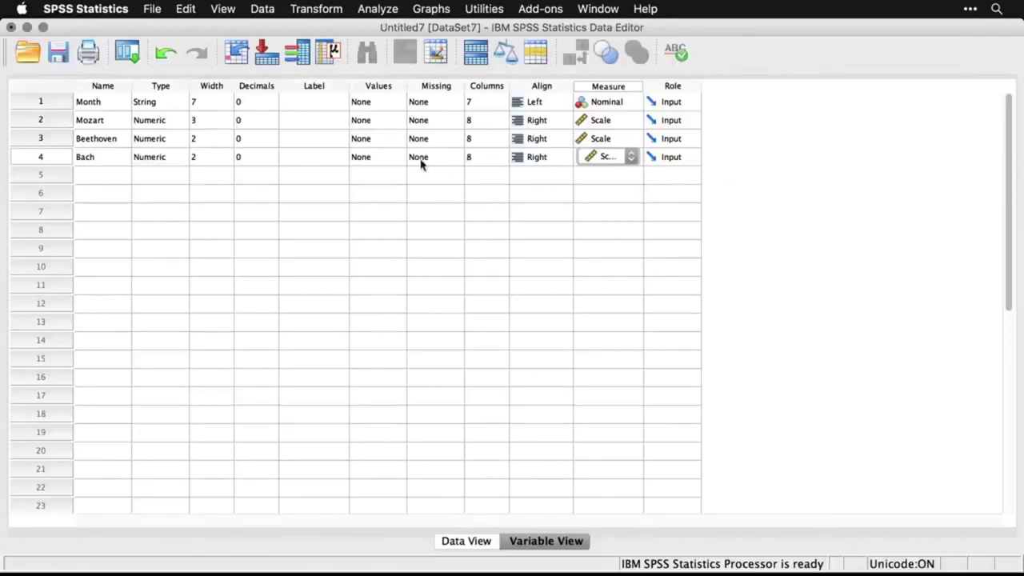
Open mbb.xlsx from the Desktop as an Excel file, reading variable names from the first row of worksheet mbb.csv
left_click(152, 10)
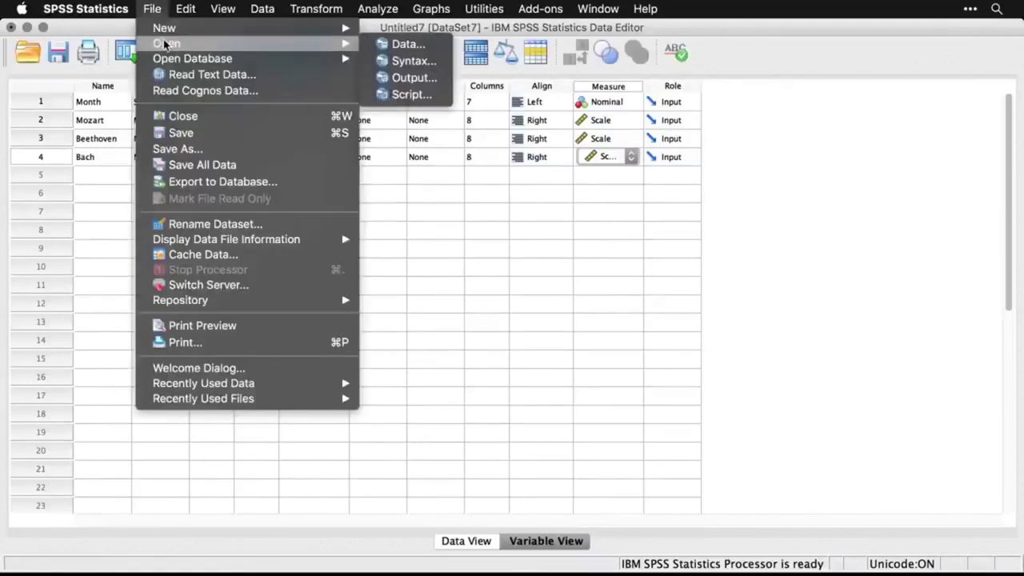
mouse_move(344, 44)
left_click(392, 44)
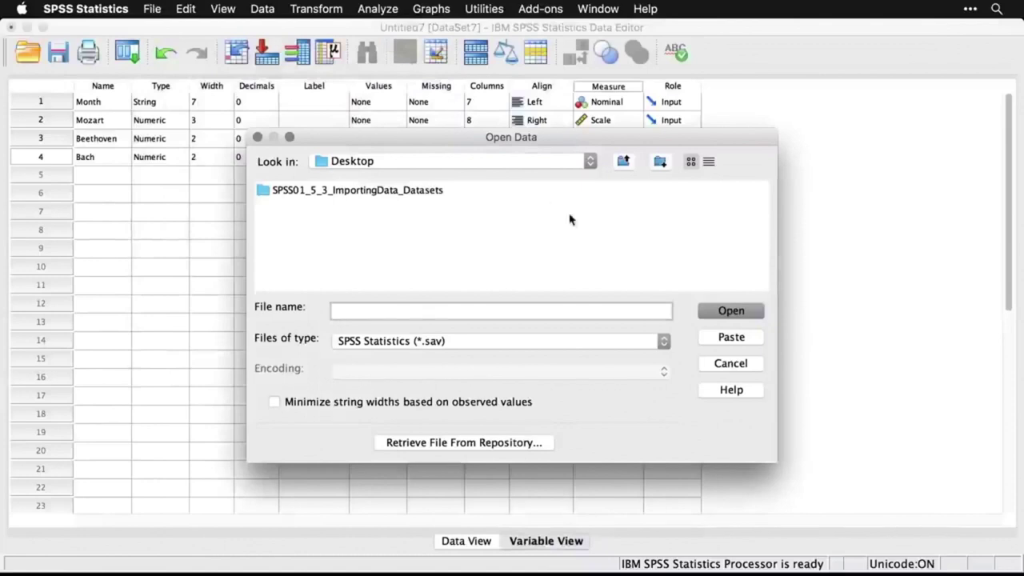
left_click(493, 344)
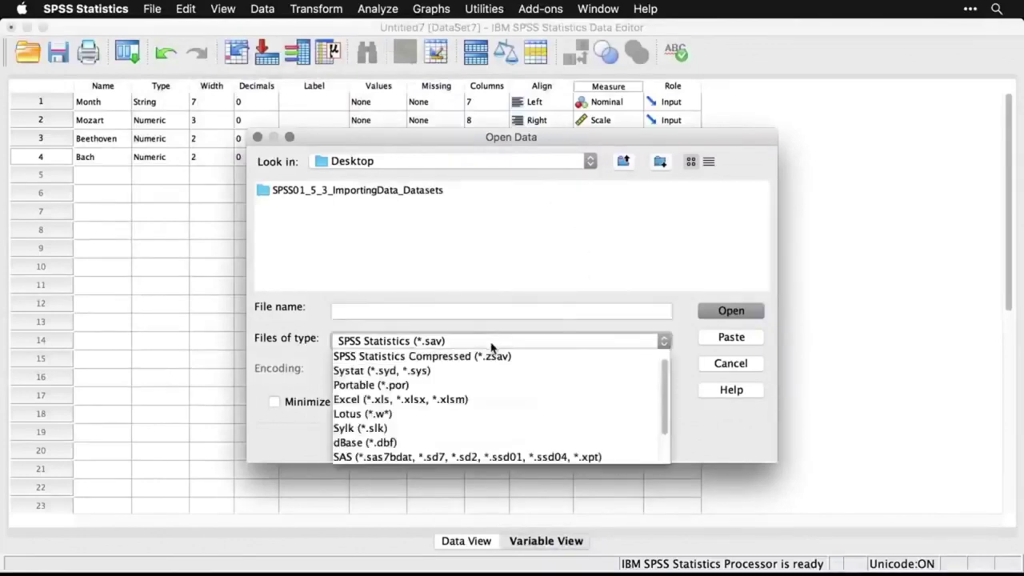
left_click(516, 400)
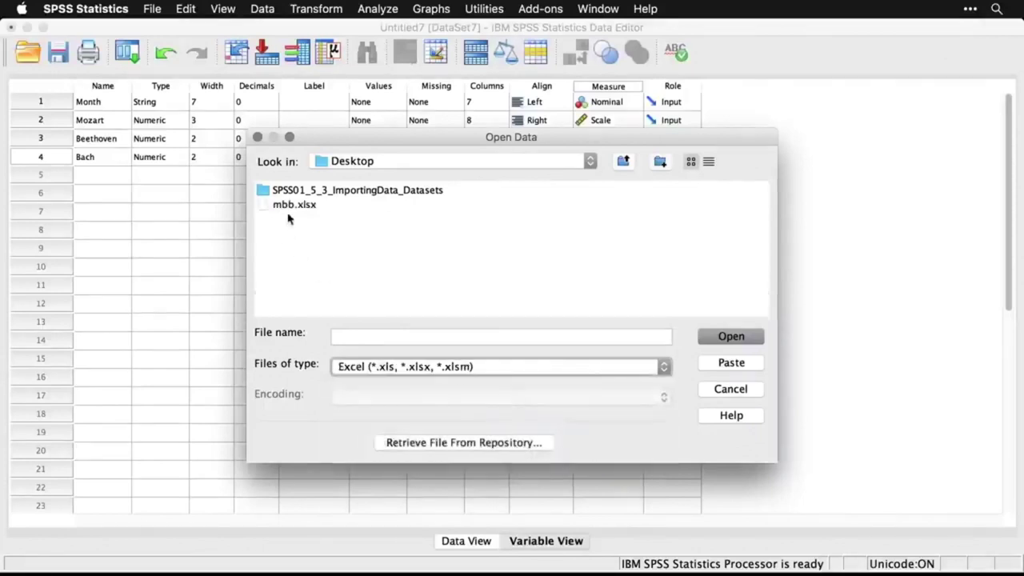
left_click(292, 206)
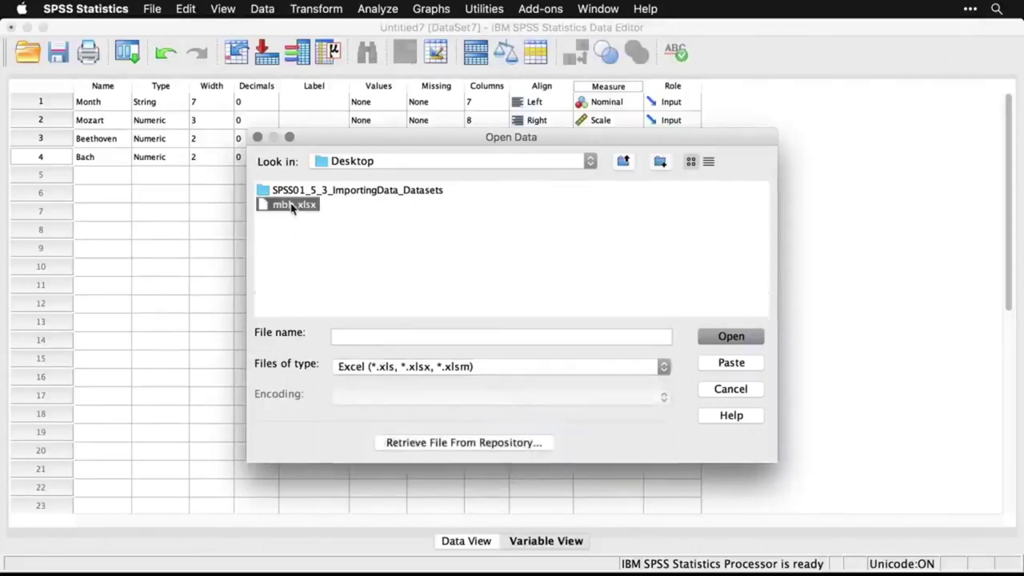
left_click(732, 336)
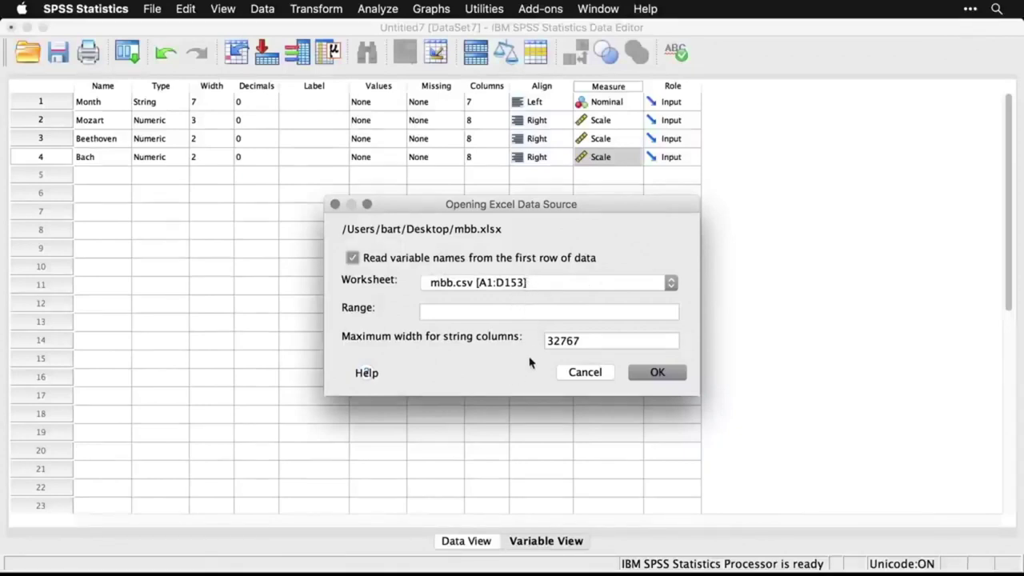
left_click(658, 373)
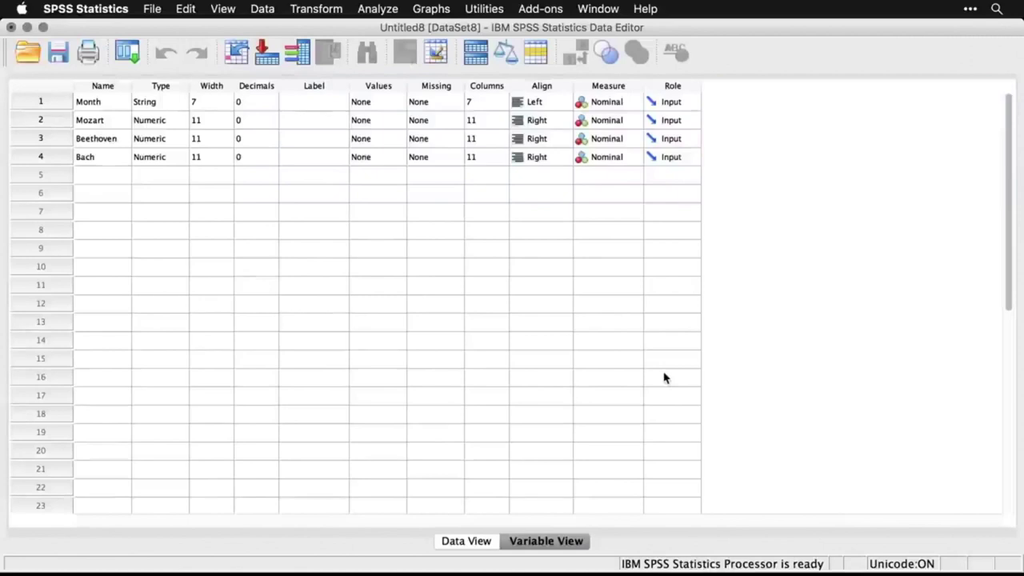
Check the imported Excel data, and set the measurement level of Mozart, Beethoven and Bach to Scale
left_click(464, 548)
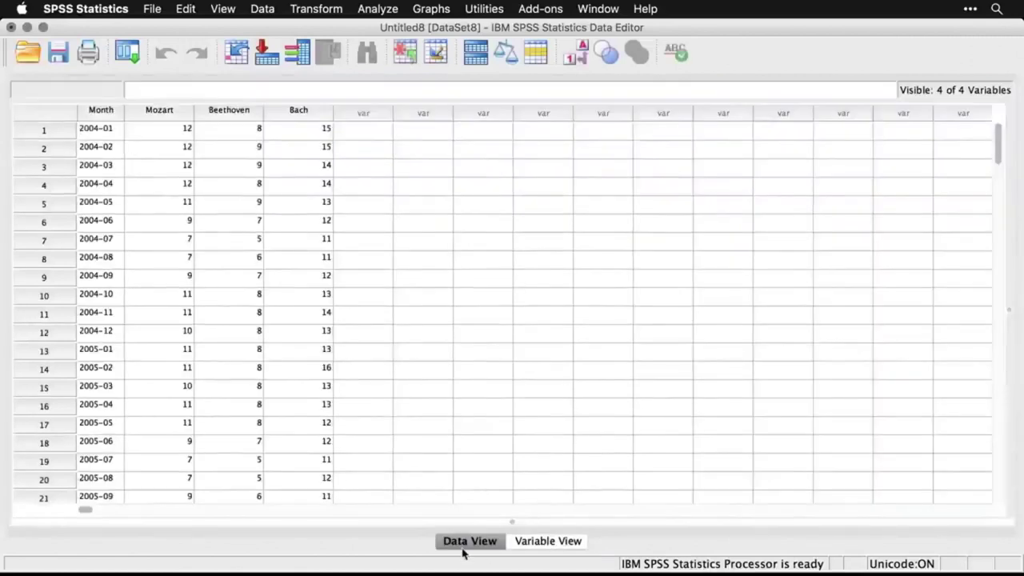
left_click(534, 544)
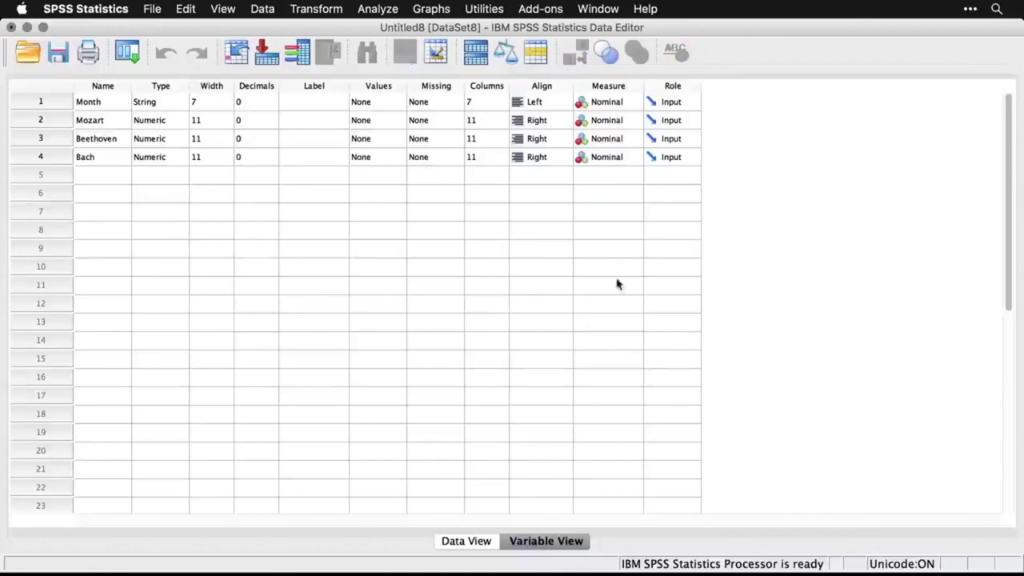
left_click(618, 122)
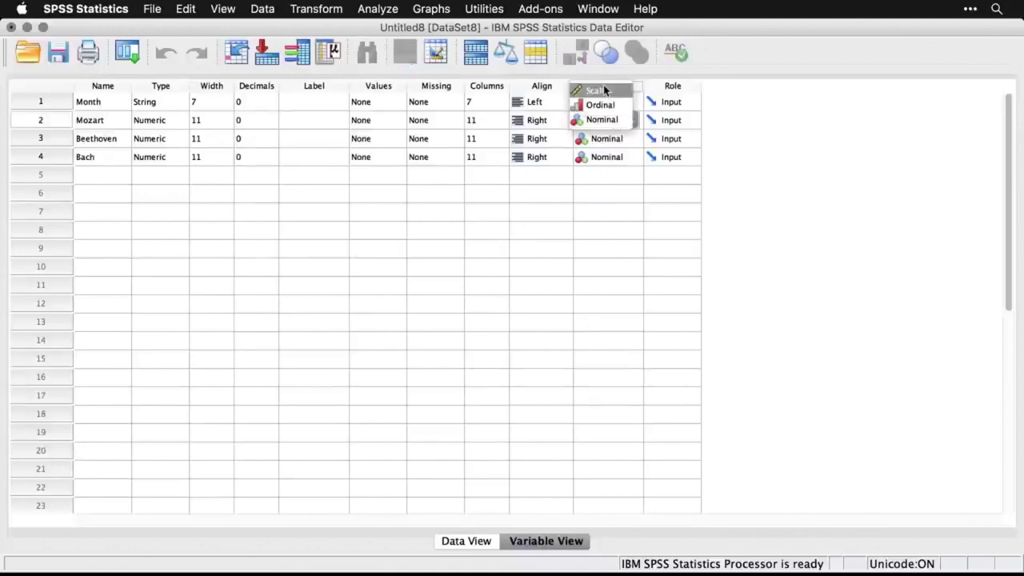
left_click(608, 106)
left_click(601, 139)
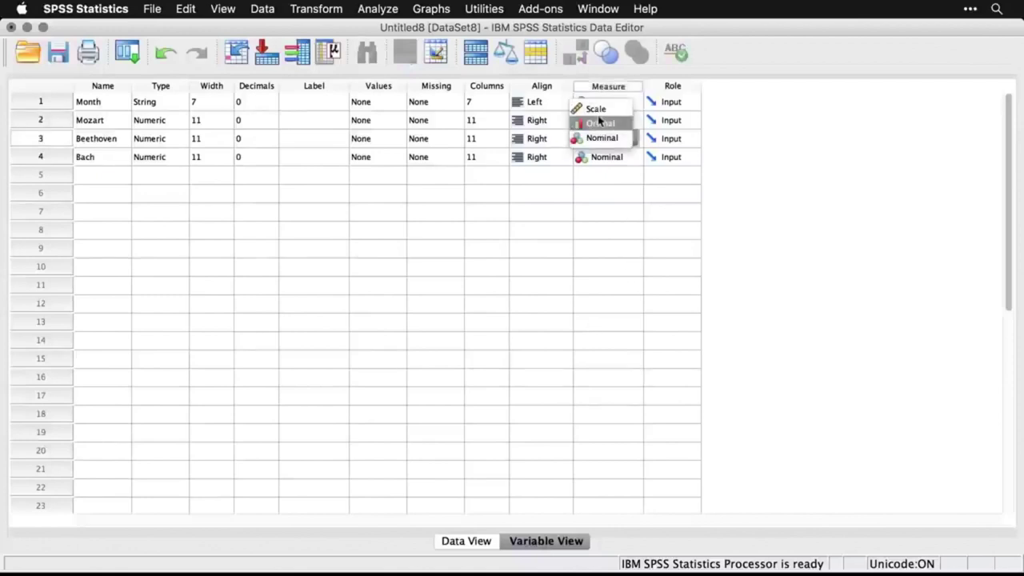
left_click(598, 112)
left_click(608, 158)
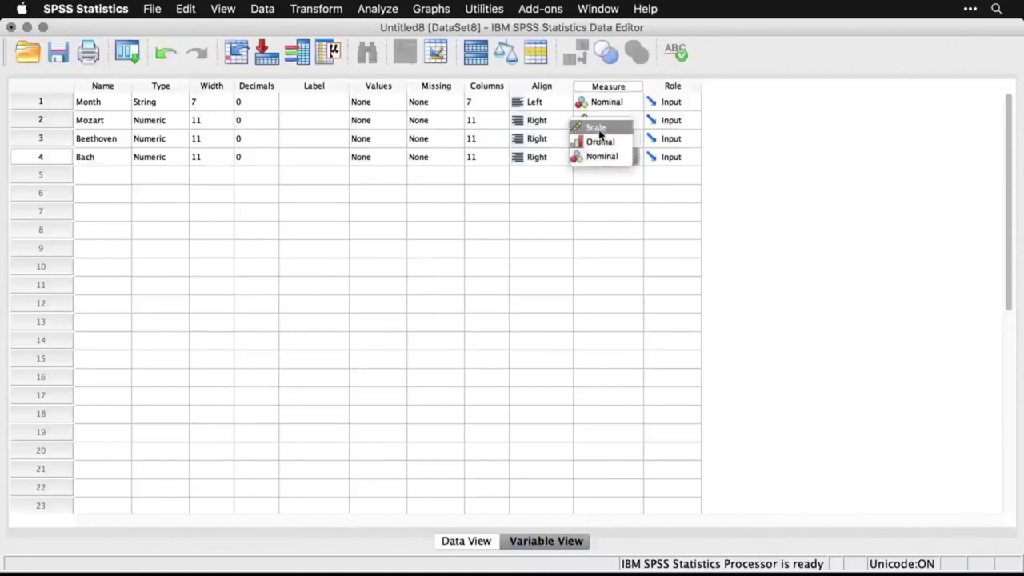
left_click(600, 130)
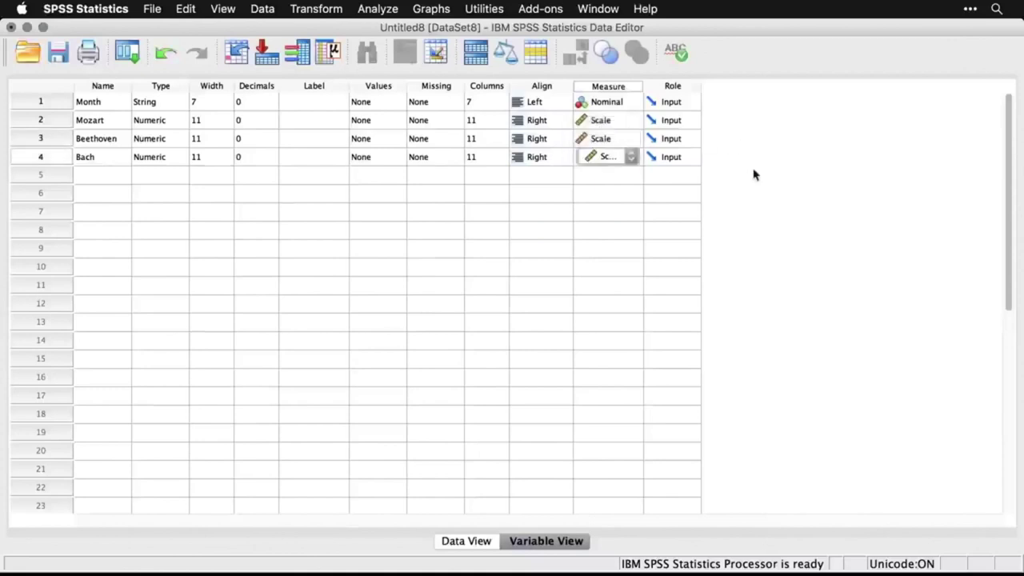
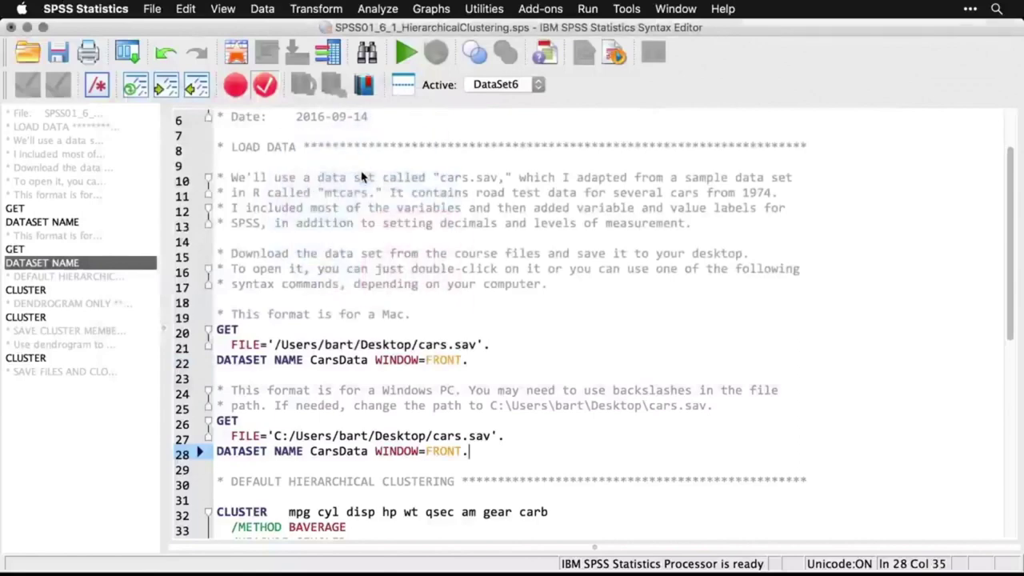
Run the syntax that loads cars.sav, and show its cases with value labels instead of numeric codes
key("super+r")
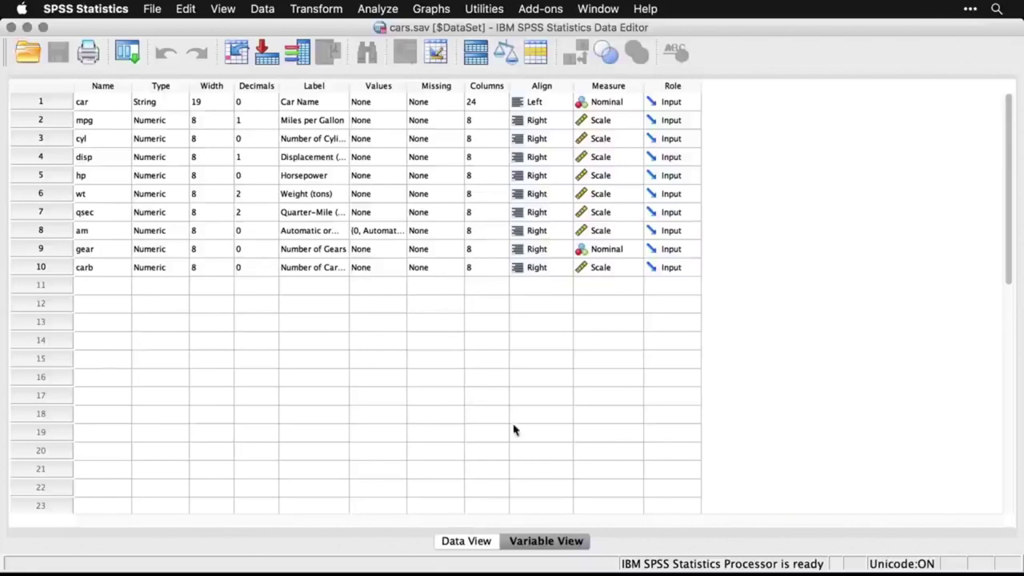
left_click(463, 543)
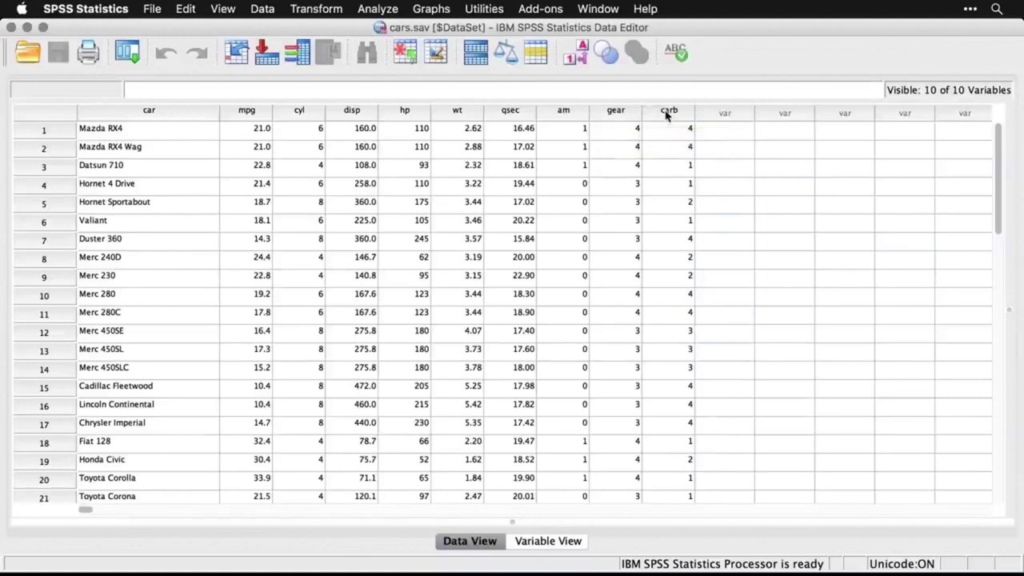
left_click(582, 64)
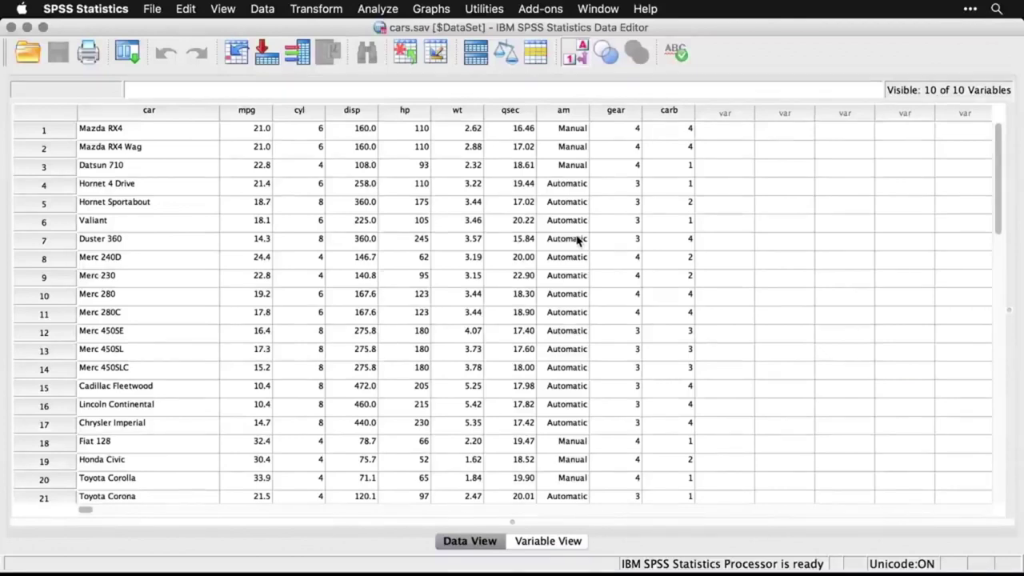
Return to the syntax file and highlight the complete CLUSTER command under Default Hierarchical Clustering
key("super+grave")
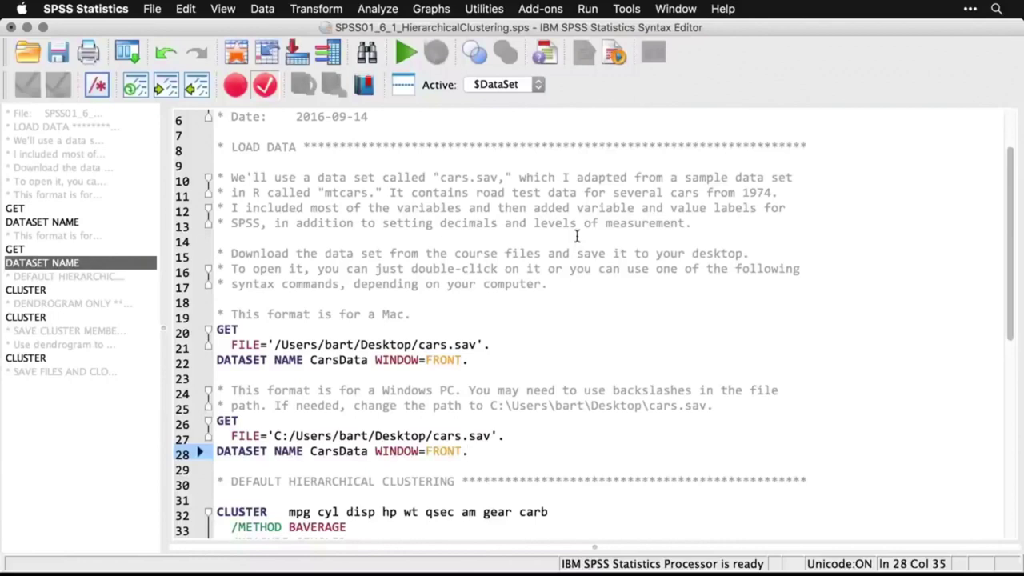
scroll(575, 306, "down", 5)
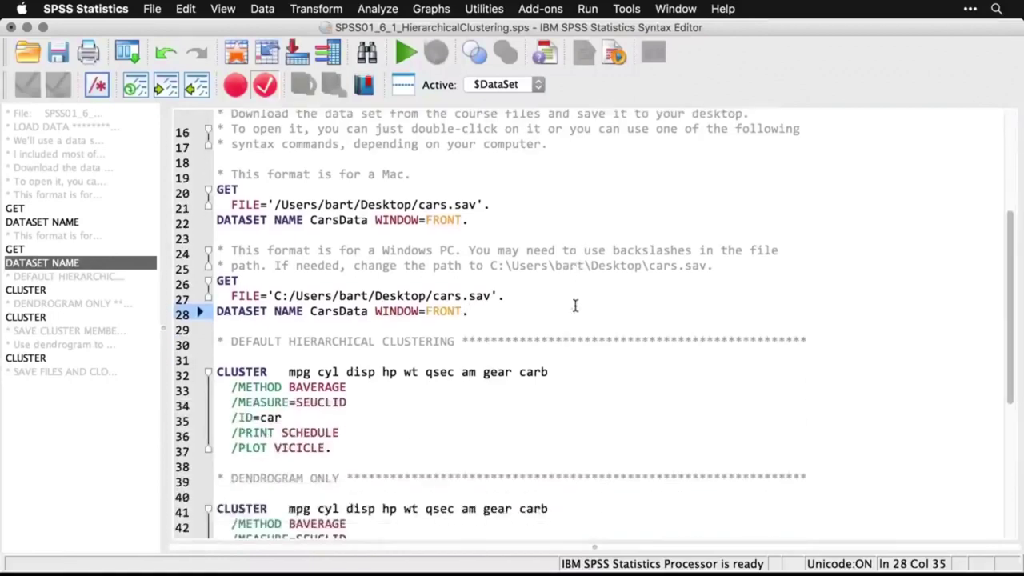
scroll(575, 305, "down", 2)
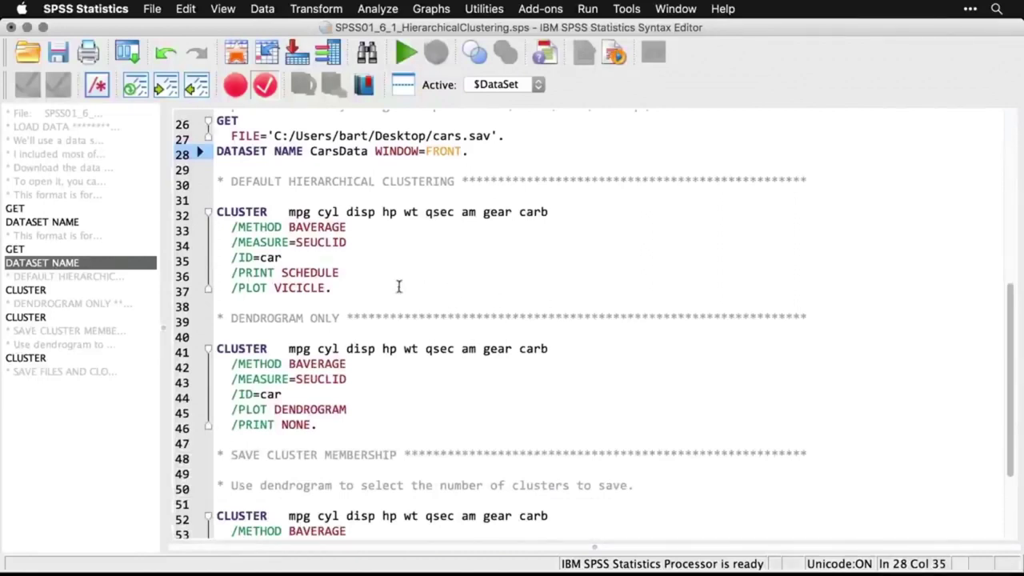
left_click_drag(351, 288, 216, 207)
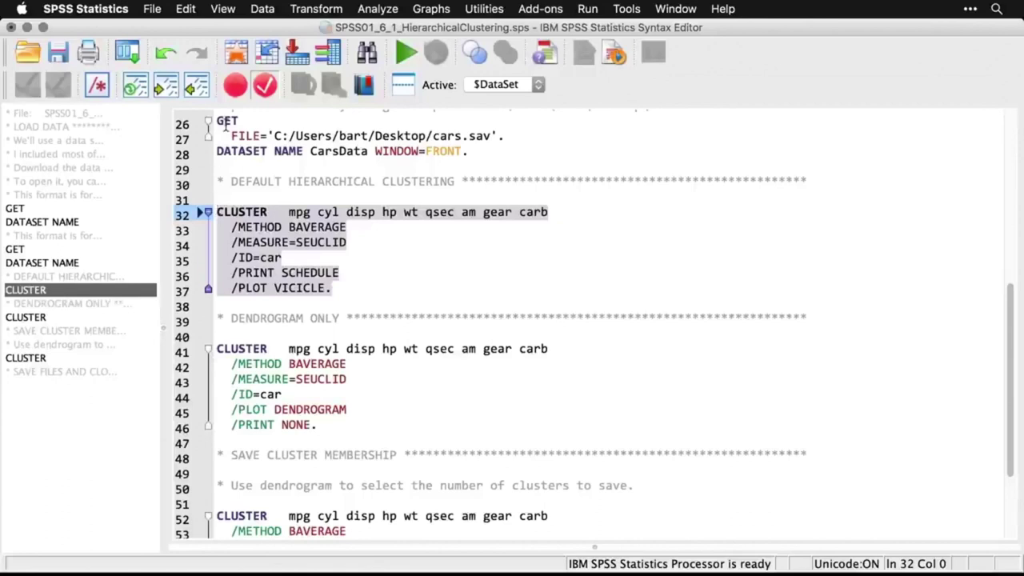
Run a Hierarchical Cluster analysis of cases on all nine variables from Miles per Gallon to Number of Carburetors, labelling cases by Car Name
left_click(382, 10)
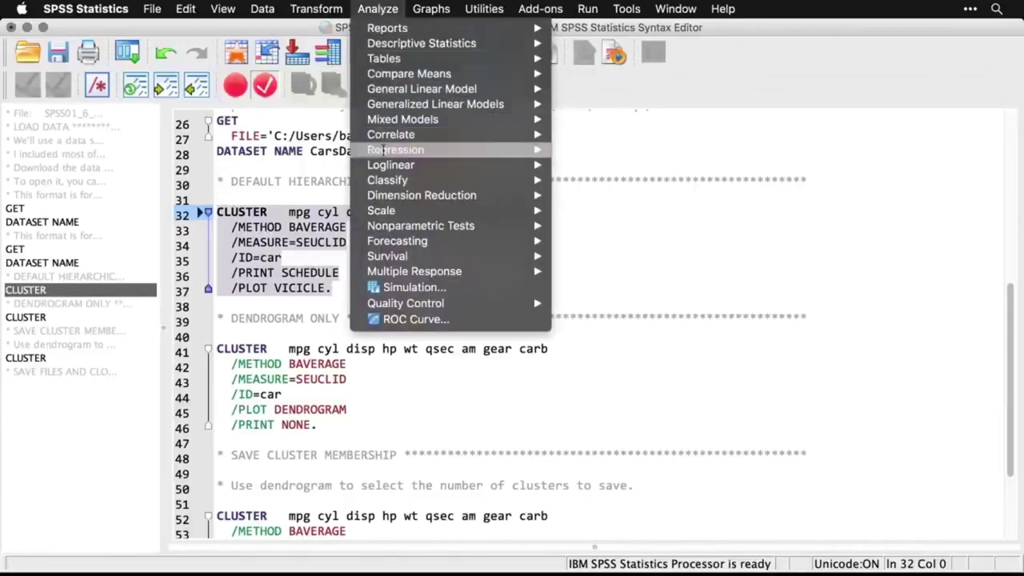
mouse_move(389, 182)
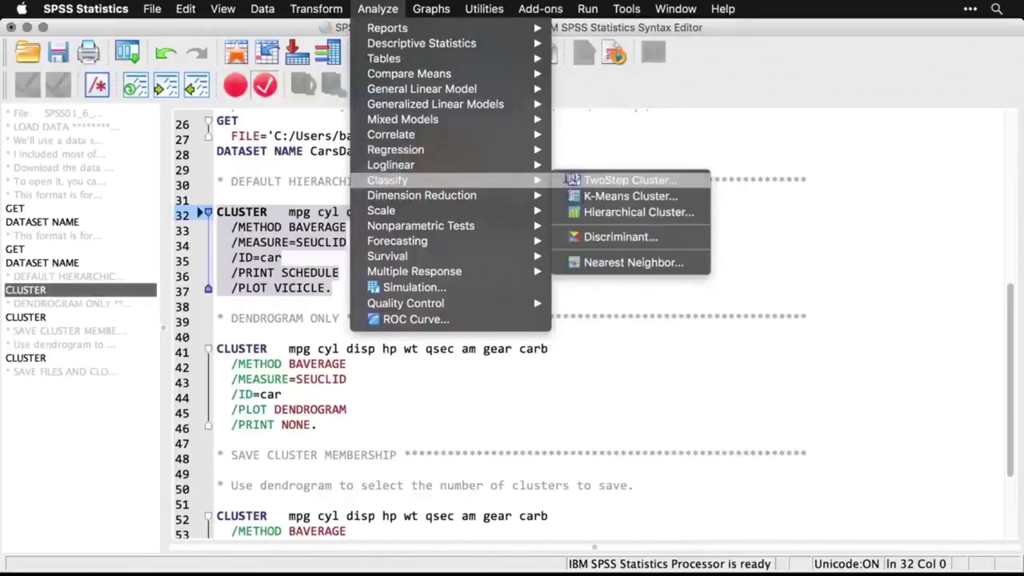
left_click(667, 211)
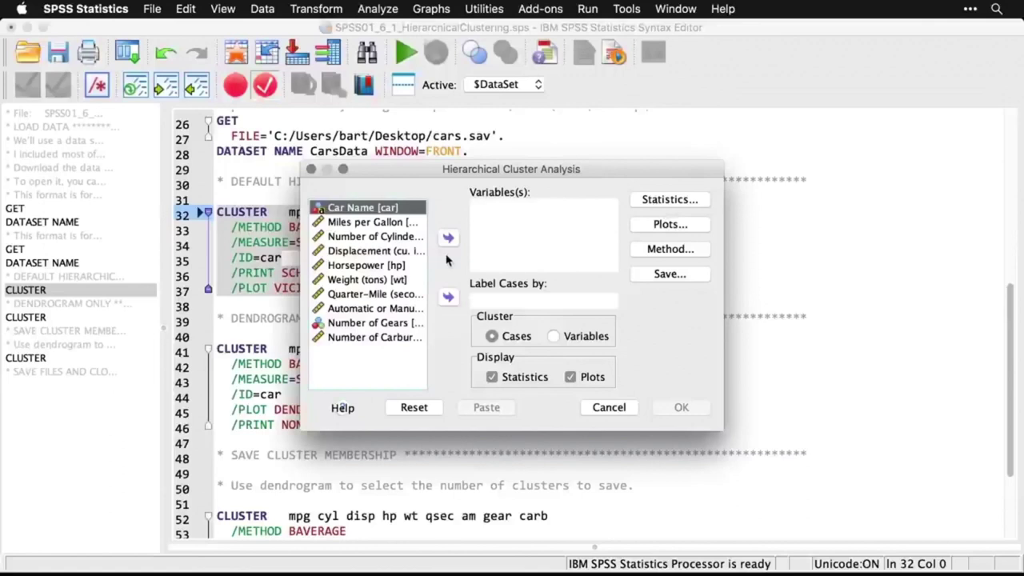
left_click(448, 297)
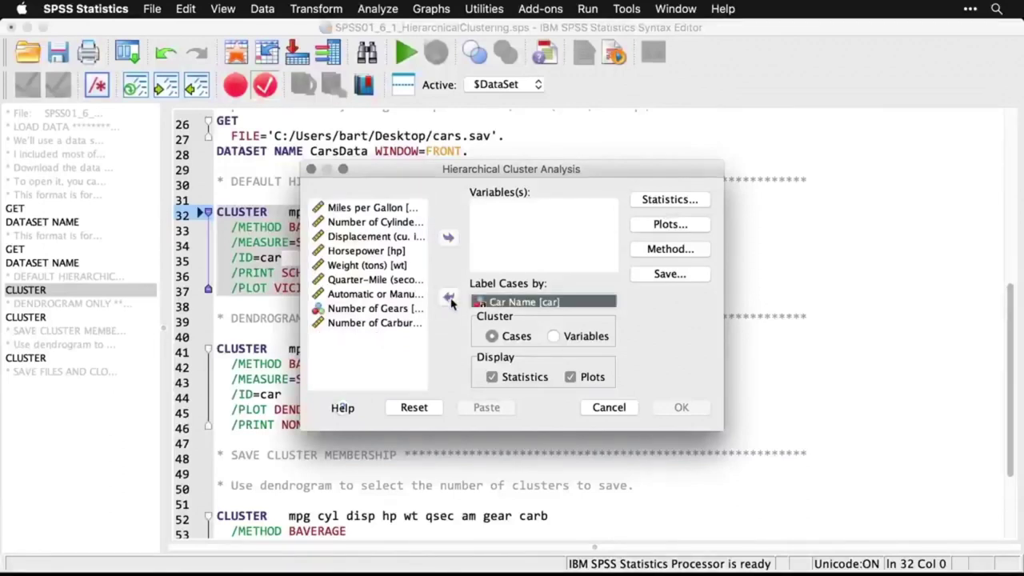
left_click(365, 210)
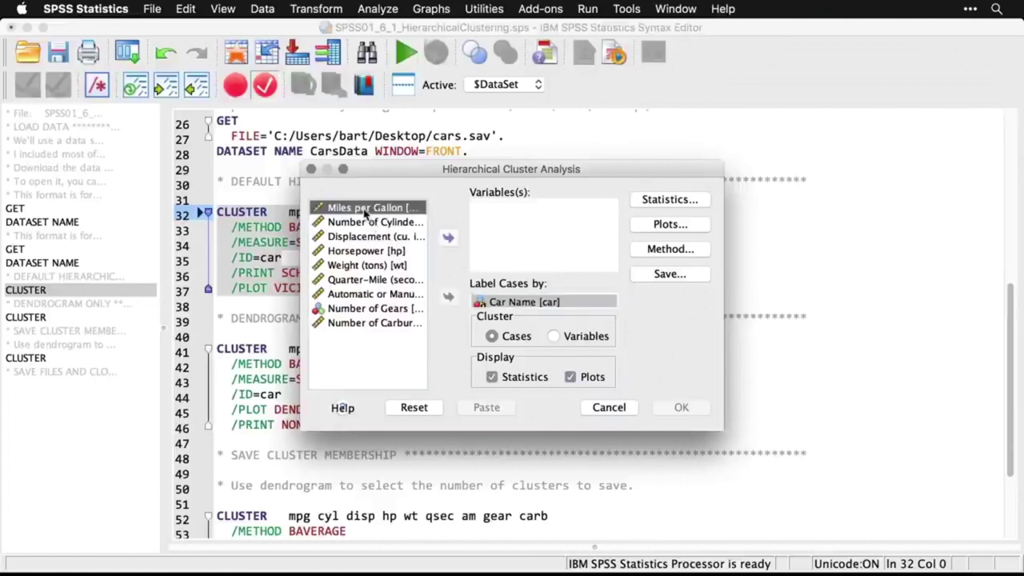
left_click(358, 324, "shift")
left_click(448, 240)
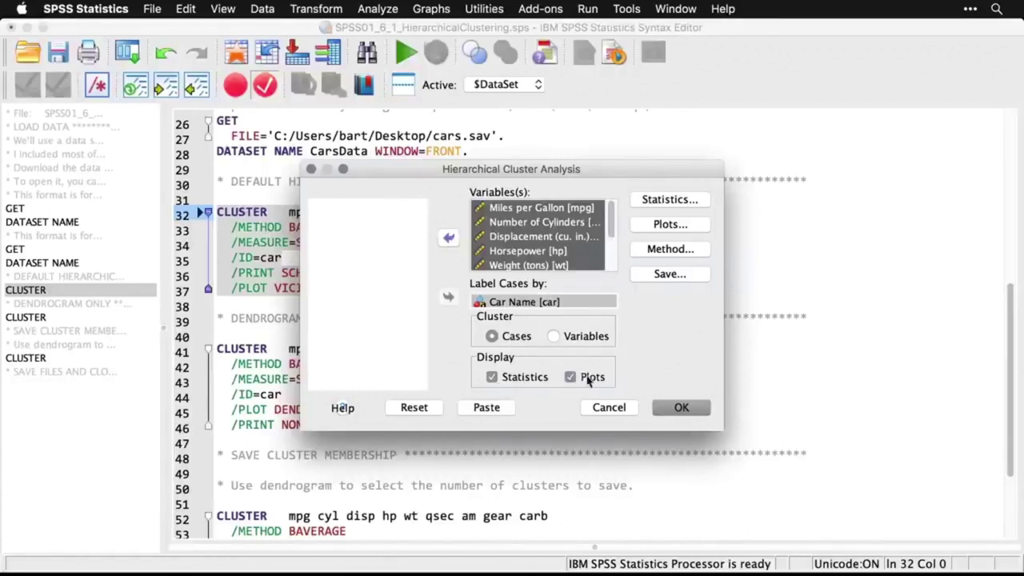
left_click(681, 408)
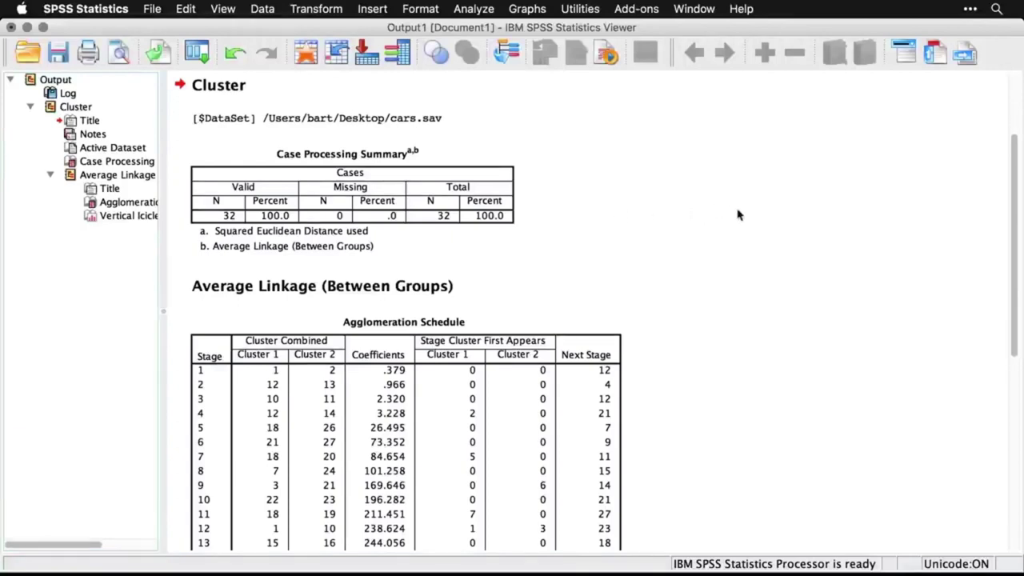
Examine the Agglomeration Schedule table in the cluster output
scroll(738, 214, "down", 3)
scroll(738, 214, "down", 2)
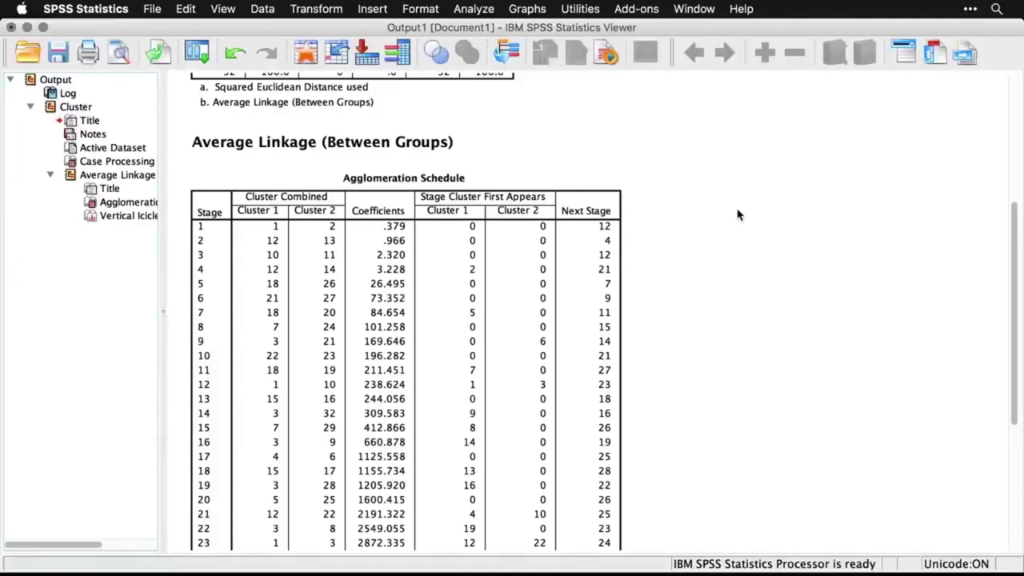
left_click(552, 309)
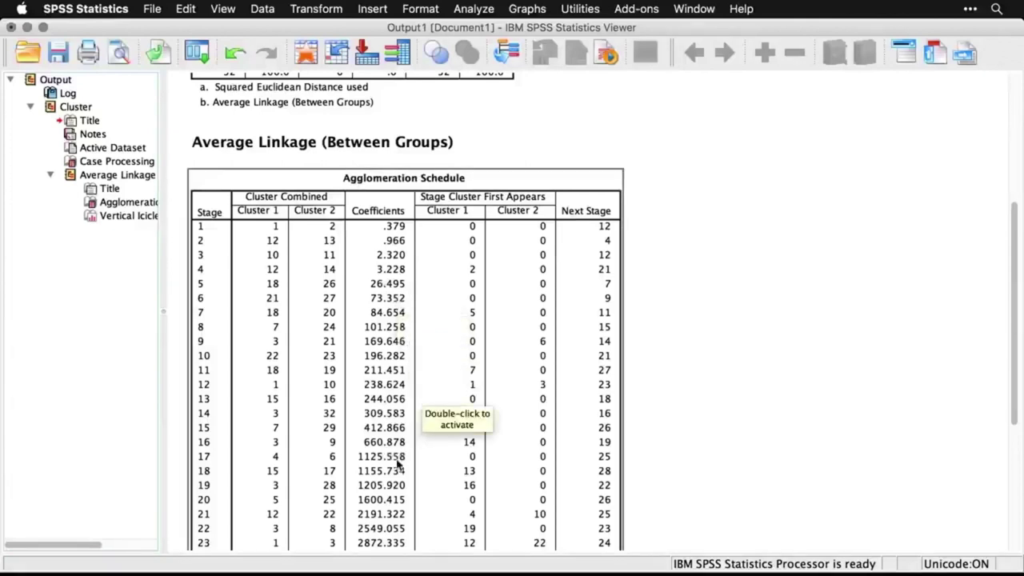
Review the rest of the Agglomeration Schedule and the vertical icicle plot, and clear all output from the Viewer
scroll(670, 448, "down", 2)
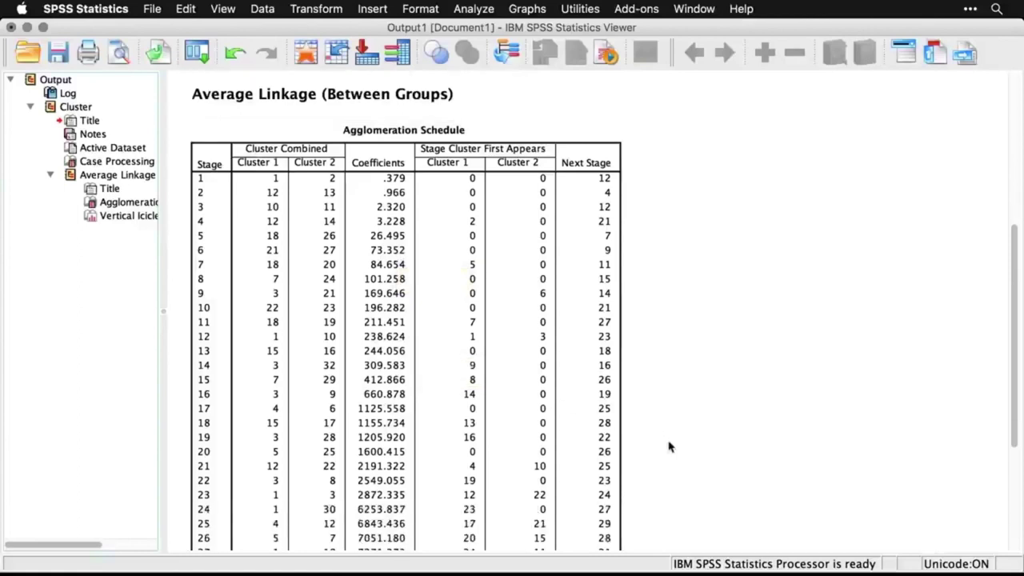
scroll(669, 447, "down", 2)
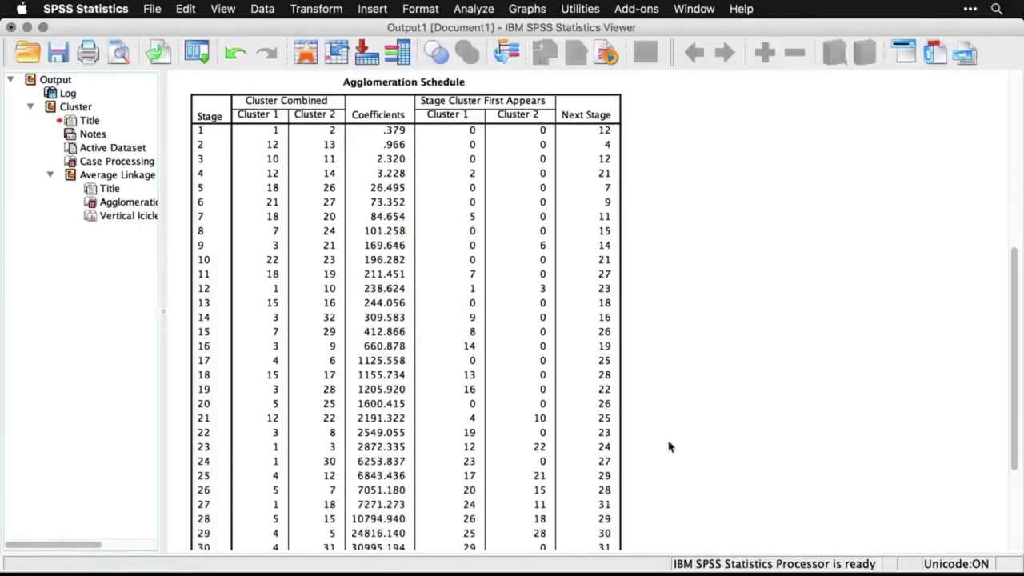
scroll(669, 447, "down", 8)
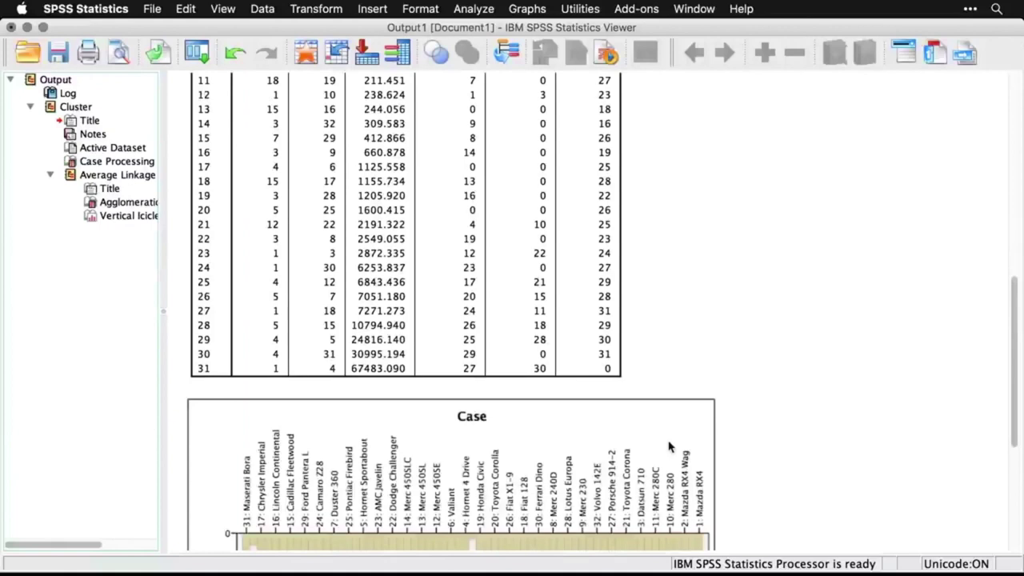
scroll(670, 447, "down", 10)
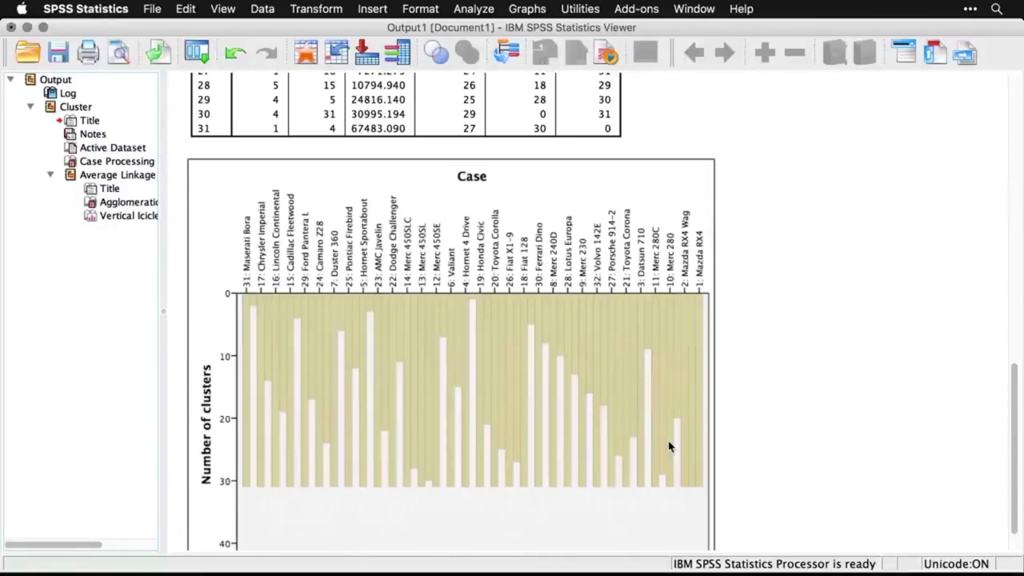
left_click(28, 82)
key("Delete")
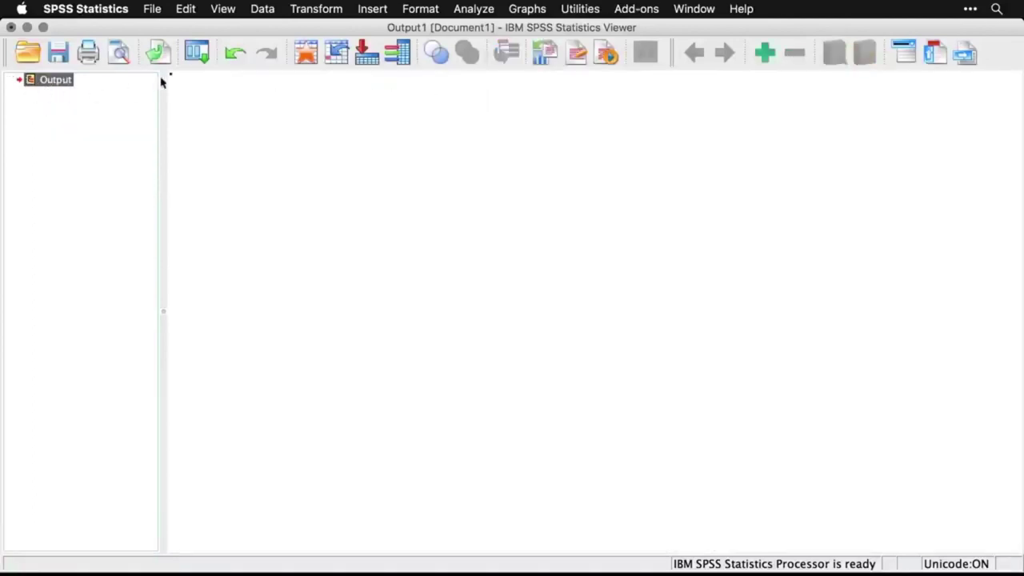
Rerun the Hierarchical Cluster Analysis with statistics turned off, the icicle plot set to None and the dendrogram turned on
left_click(197, 54)
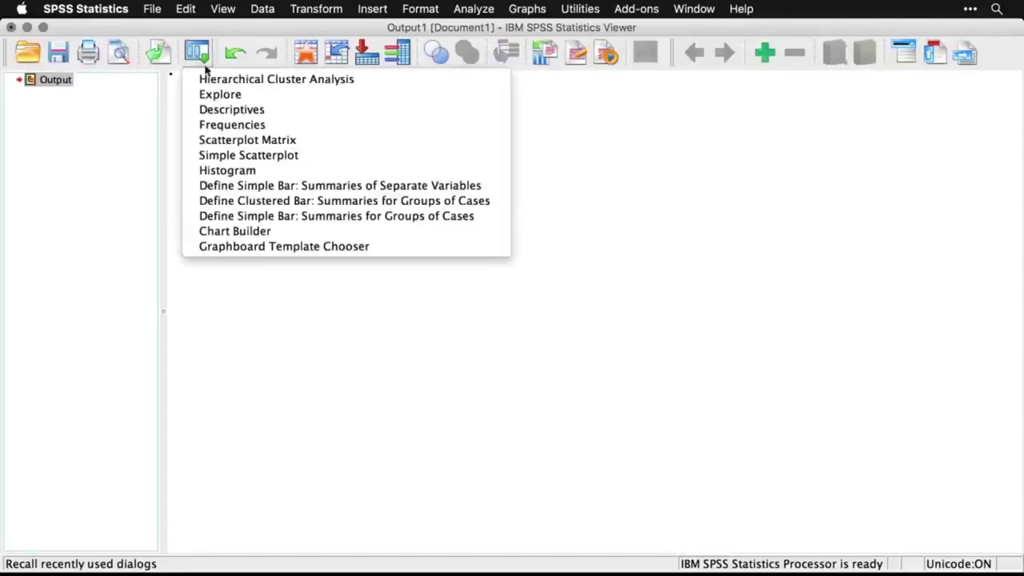
left_click(212, 83)
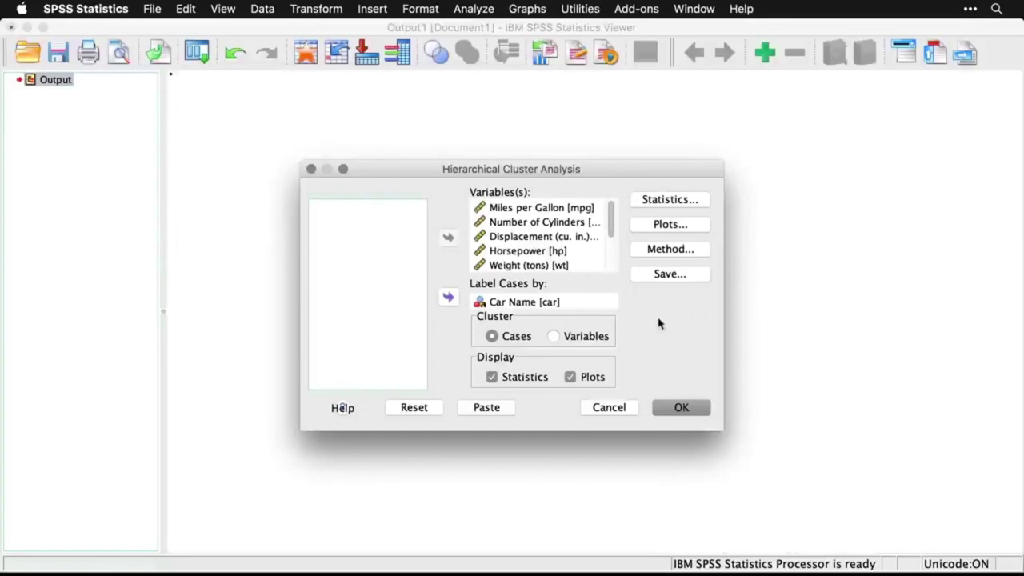
left_click(491, 377)
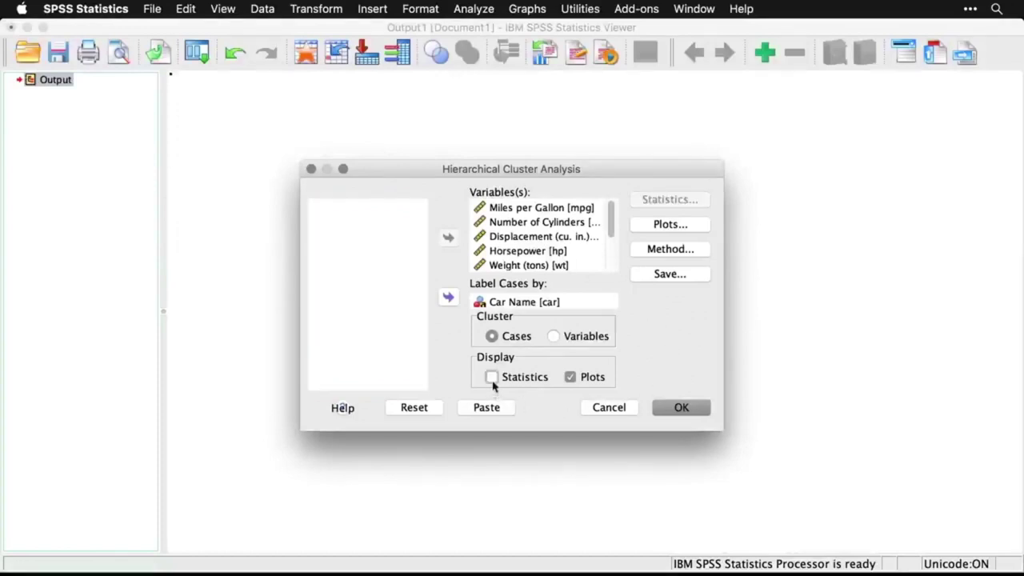
left_click(665, 225)
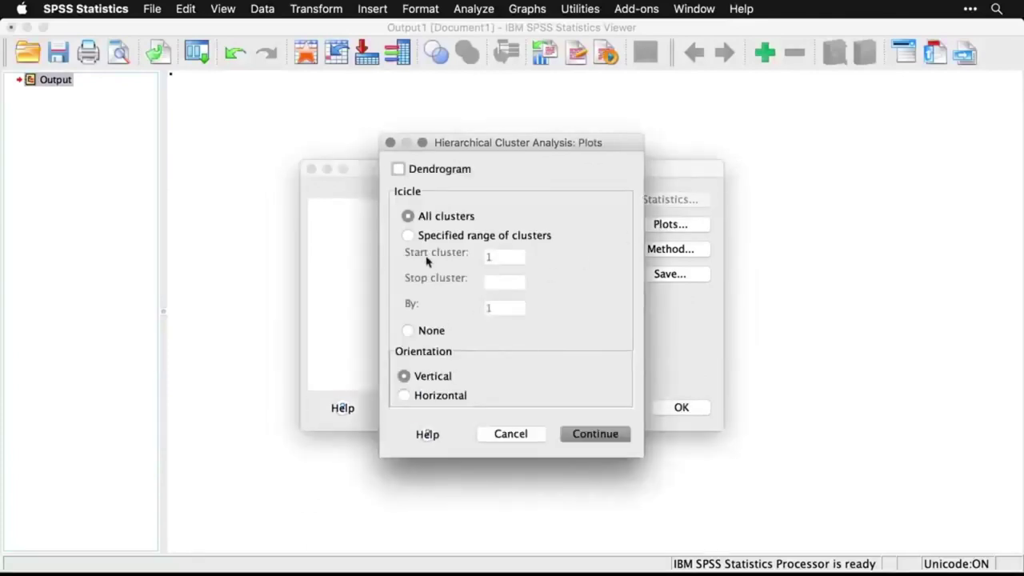
left_click(408, 333)
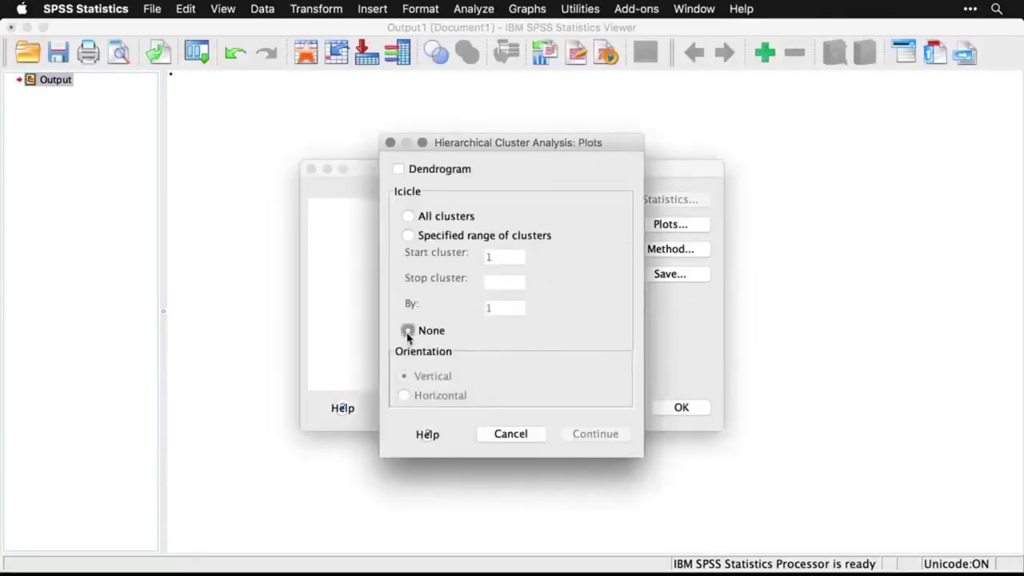
left_click(399, 171)
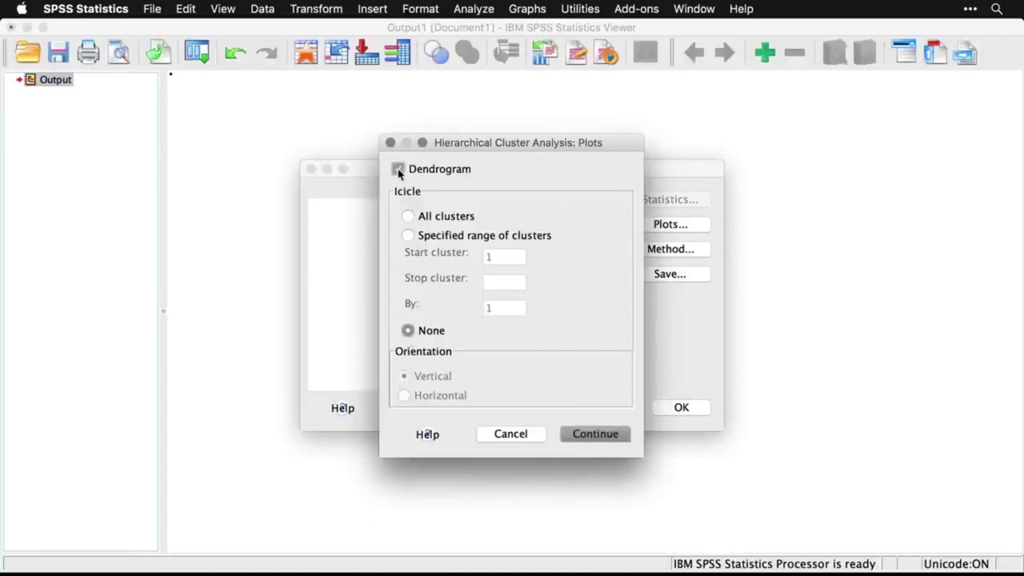
left_click(596, 433)
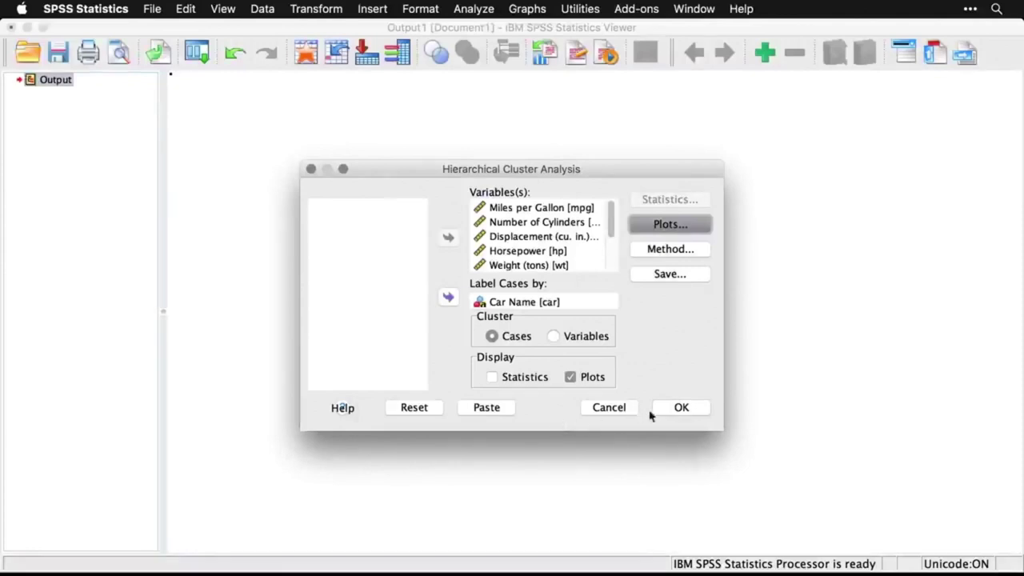
left_click(682, 408)
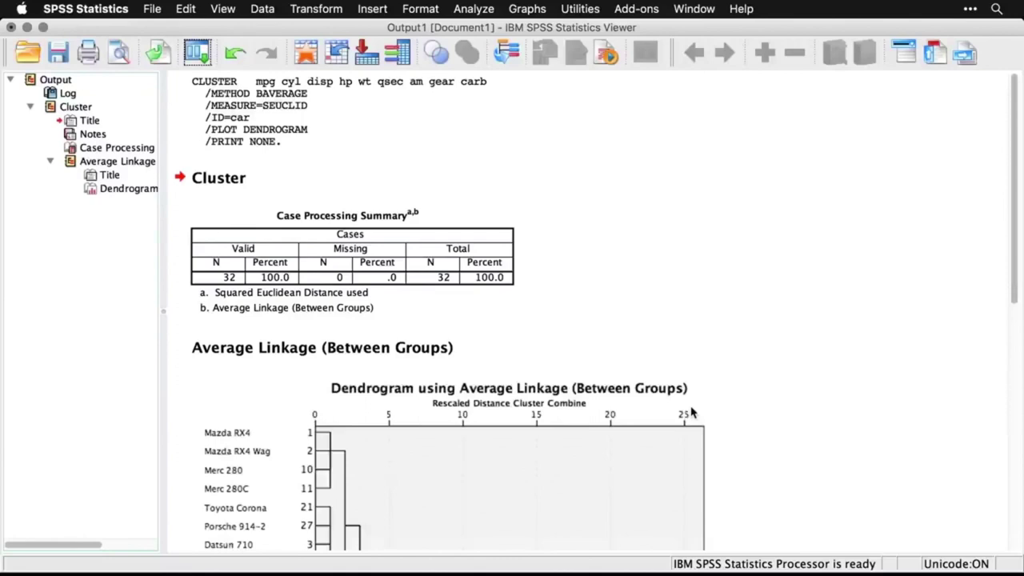
Examine the average linkage dendrogram from Mazda RX4 down to Maserati Bora, including how the branches join
scroll(692, 413, "down", 5)
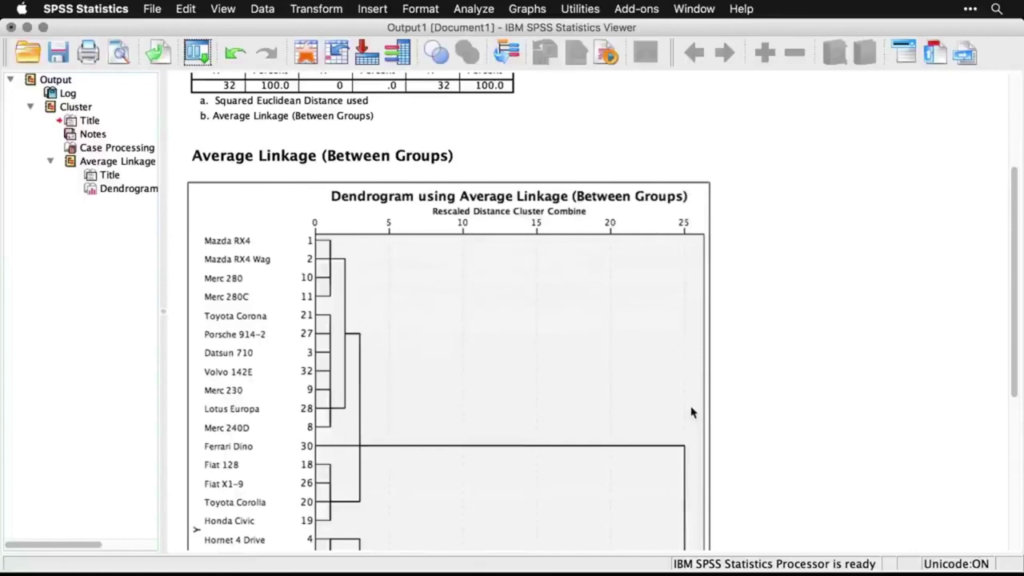
scroll(692, 412, "down", 2)
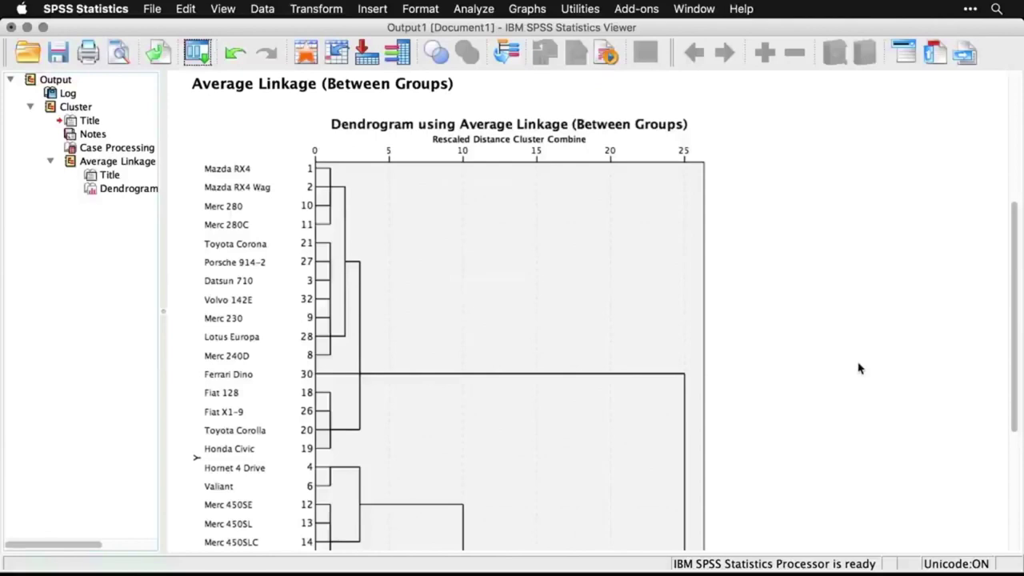
scroll(860, 368, "down", 5)
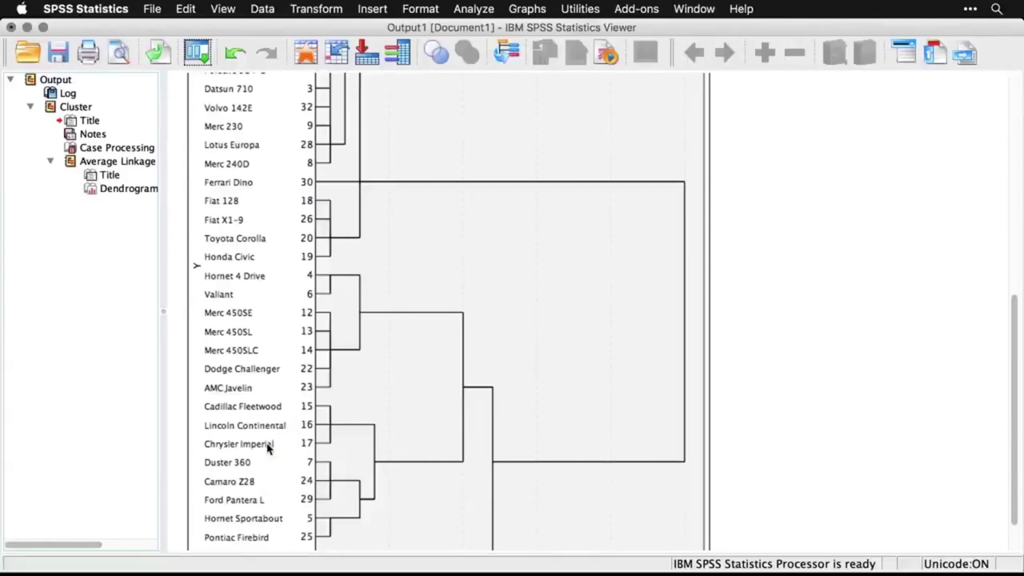
scroll(269, 449, "down", 3)
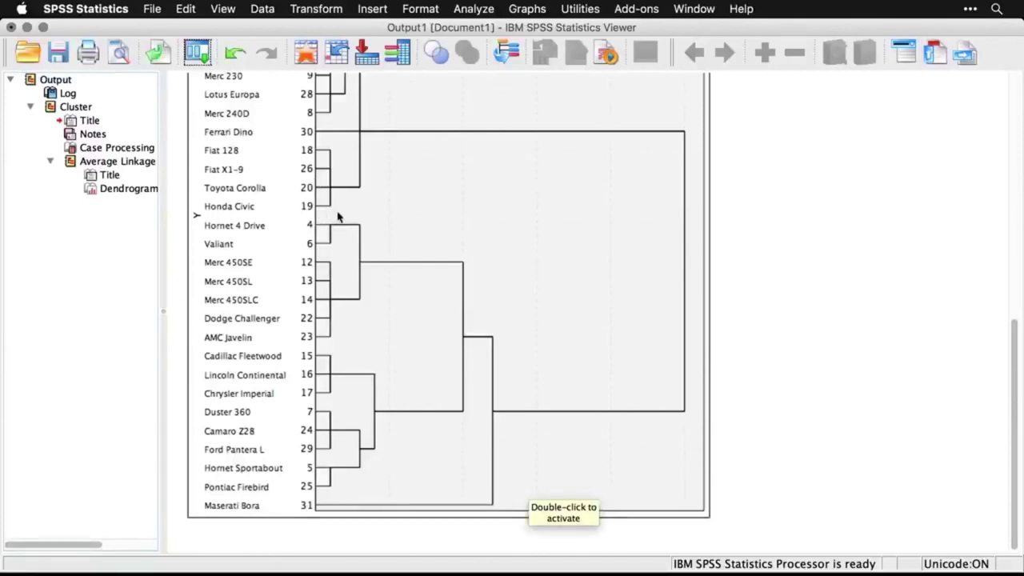
scroll(381, 230, "up", 3)
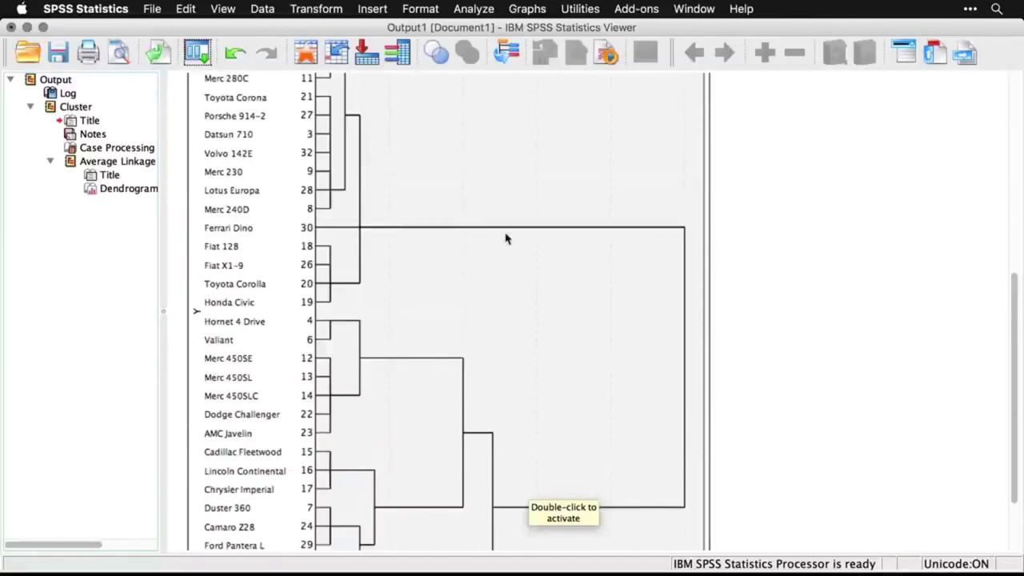
left_click(796, 414)
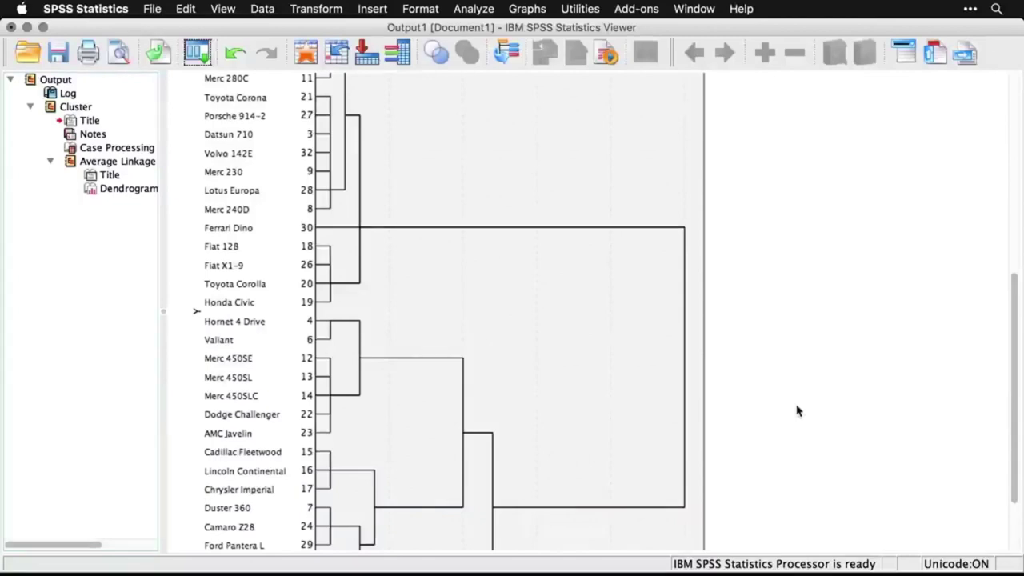
scroll(797, 411, "down", 3)
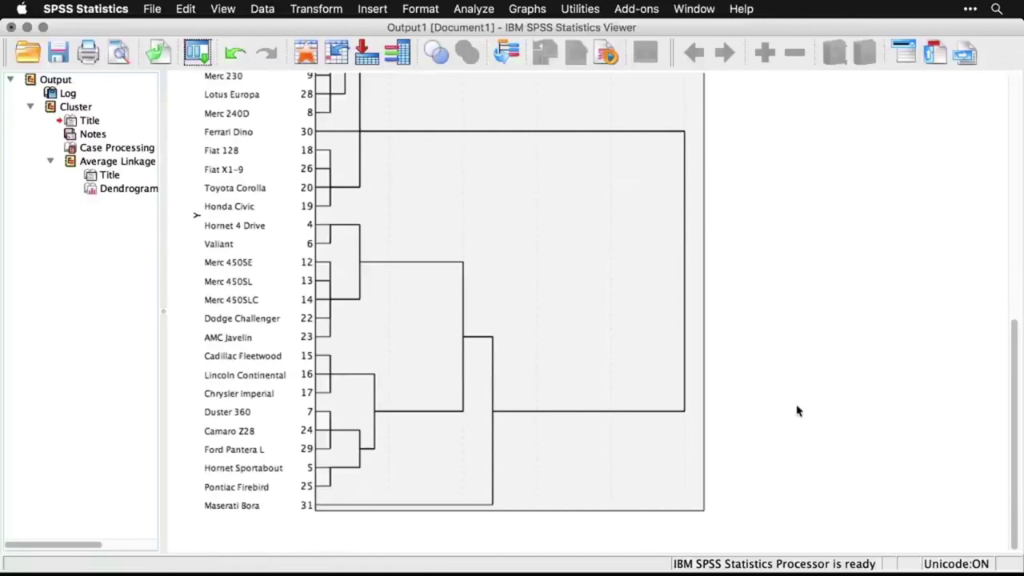
scroll(797, 411, "up", 6)
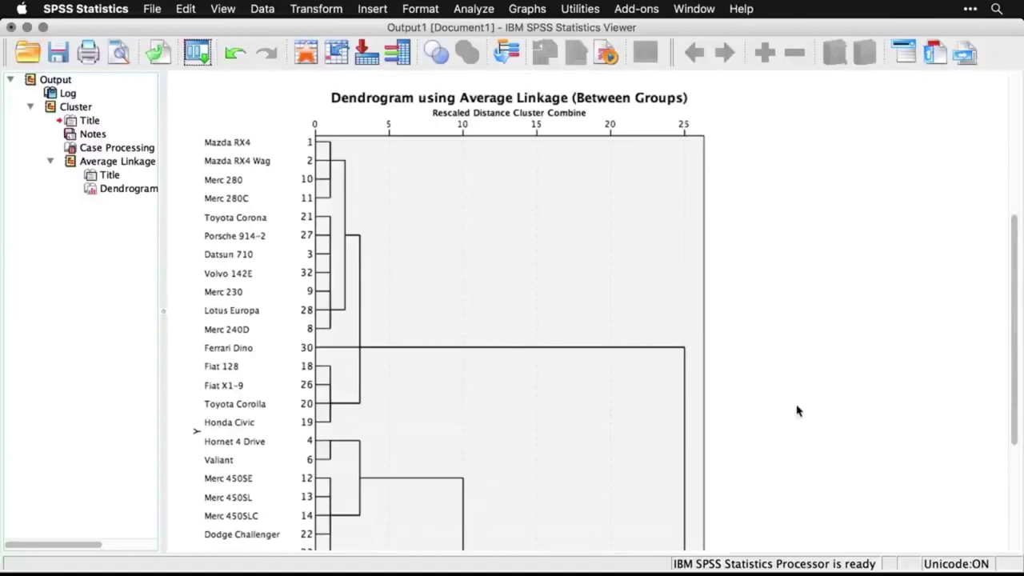
scroll(797, 411, "down", 6)
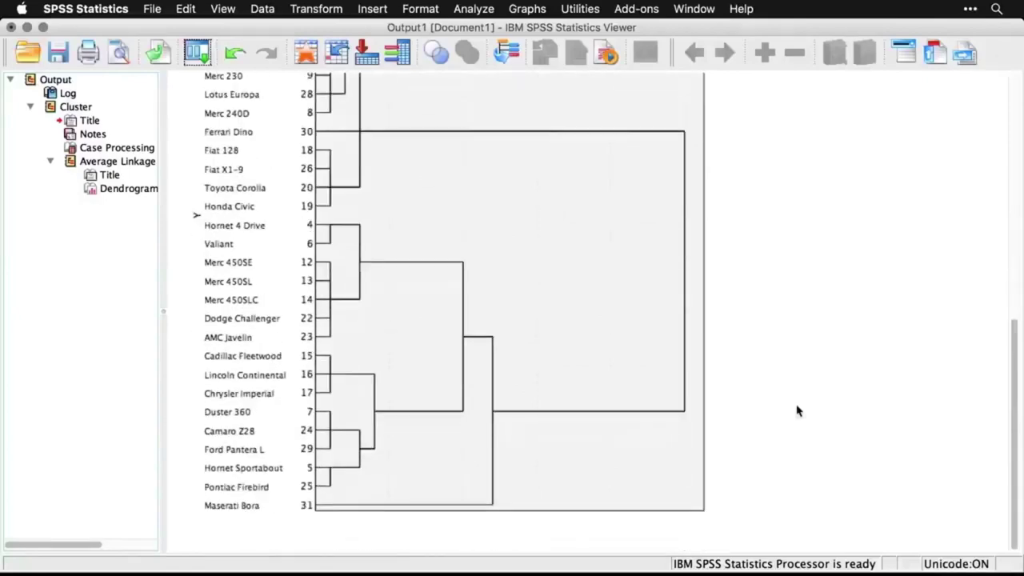
scroll(797, 410, "up", 5)
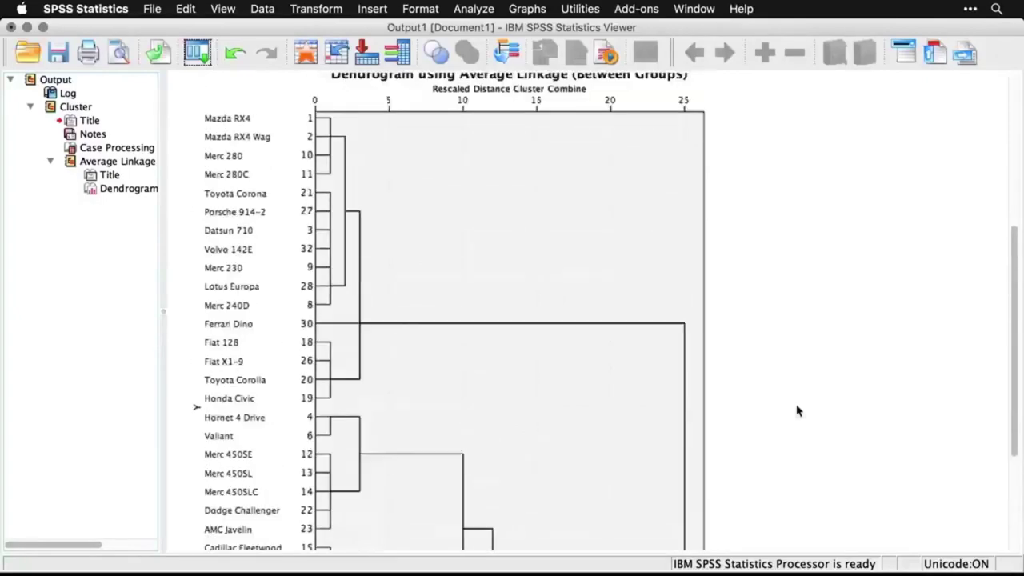
scroll(797, 410, "down", 3)
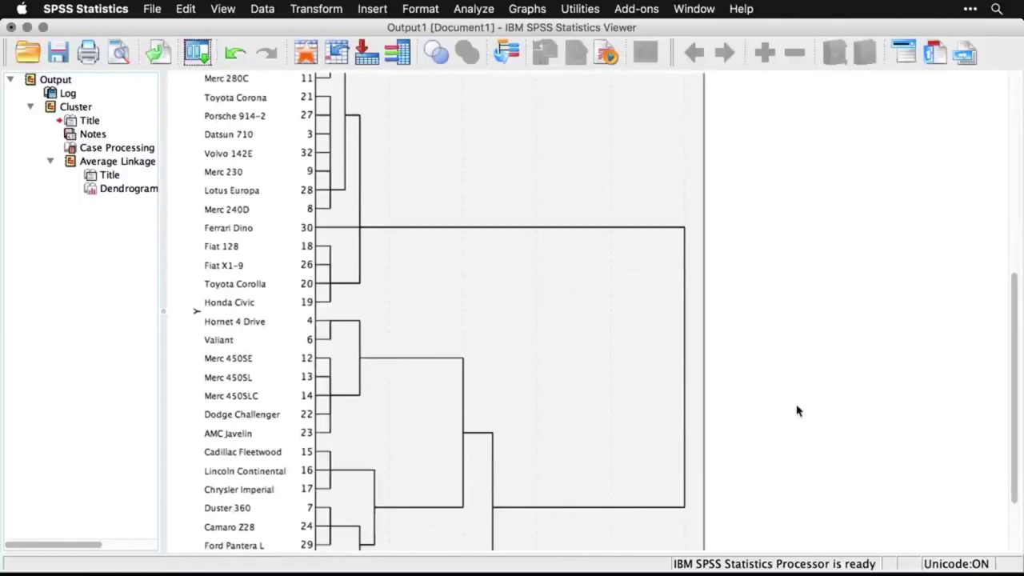
left_click(453, 309)
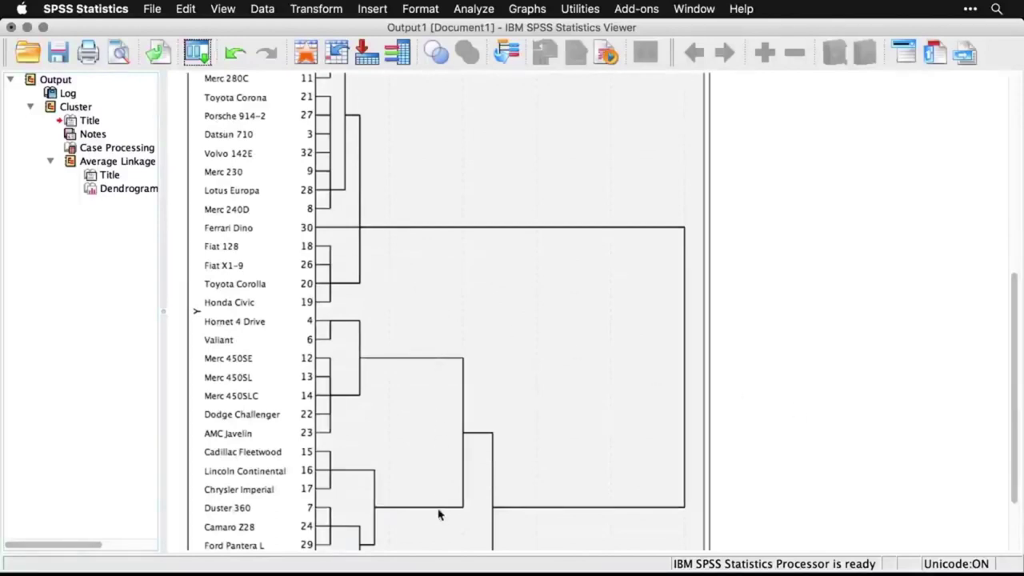
scroll(438, 514, "down", 3)
left_click(915, 270)
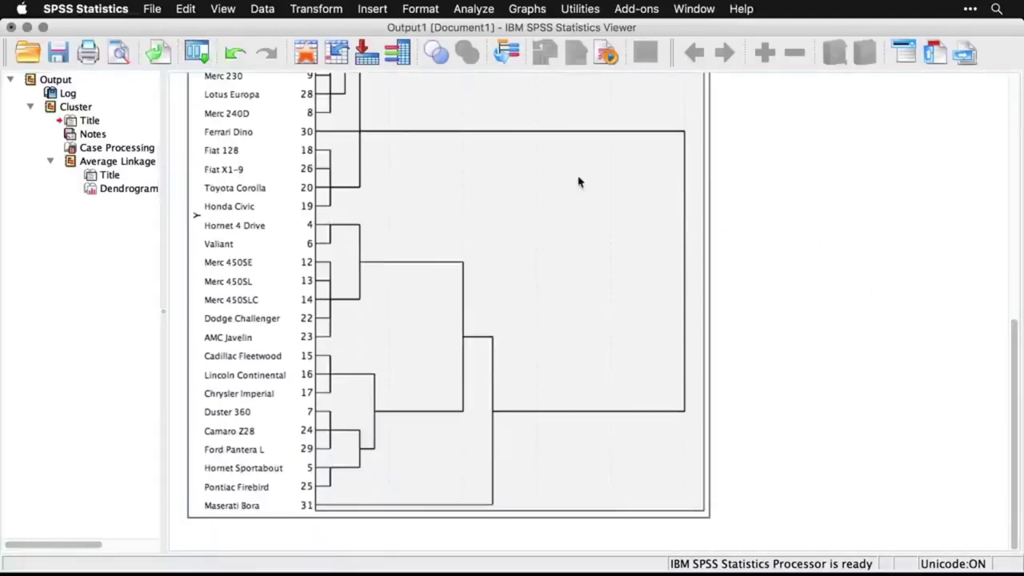
Rerun the Hierarchical Cluster Analysis without plots, saving cluster membership as a single solution with 4 clusters
left_click(200, 56)
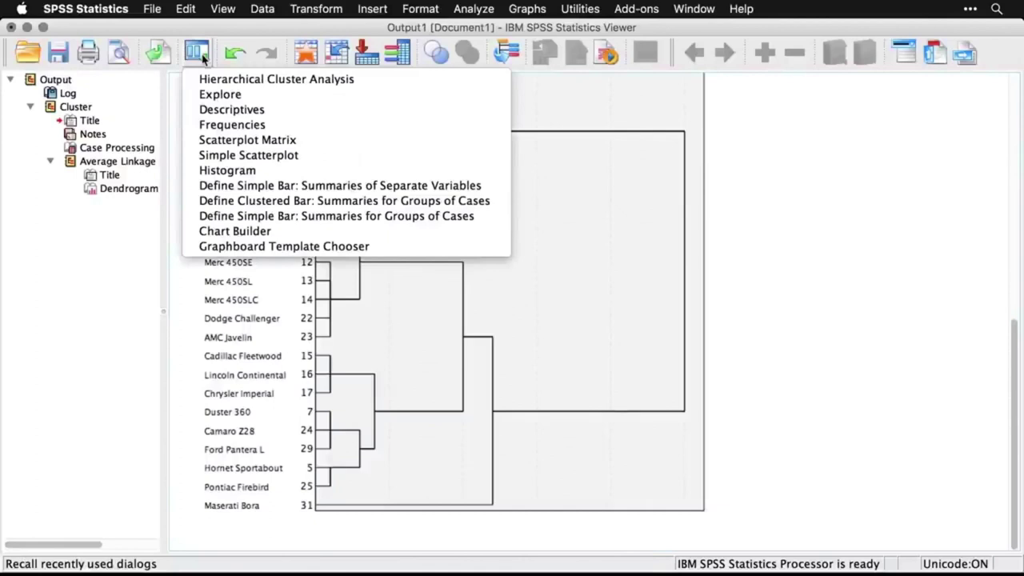
left_click(212, 80)
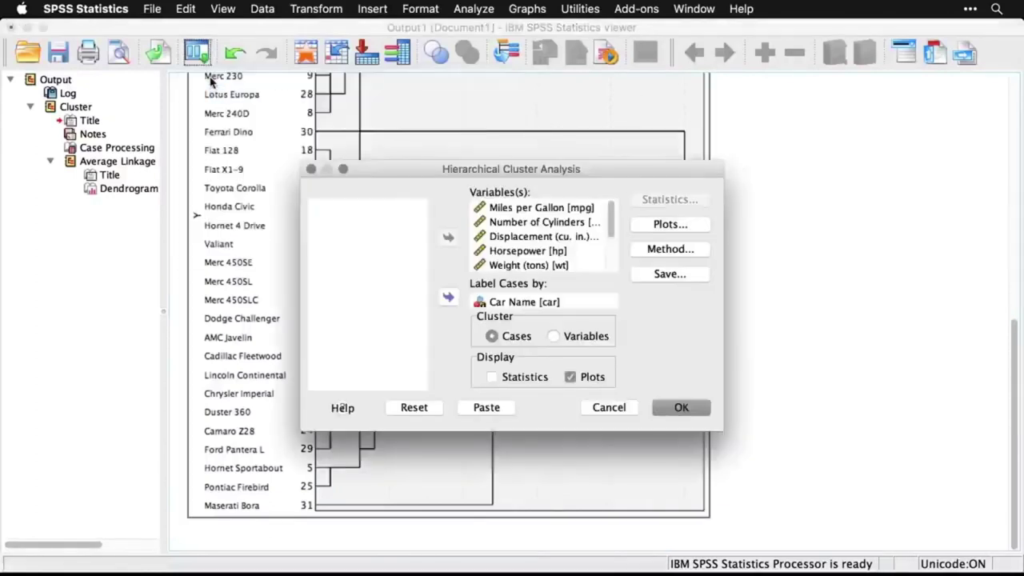
left_click(677, 277)
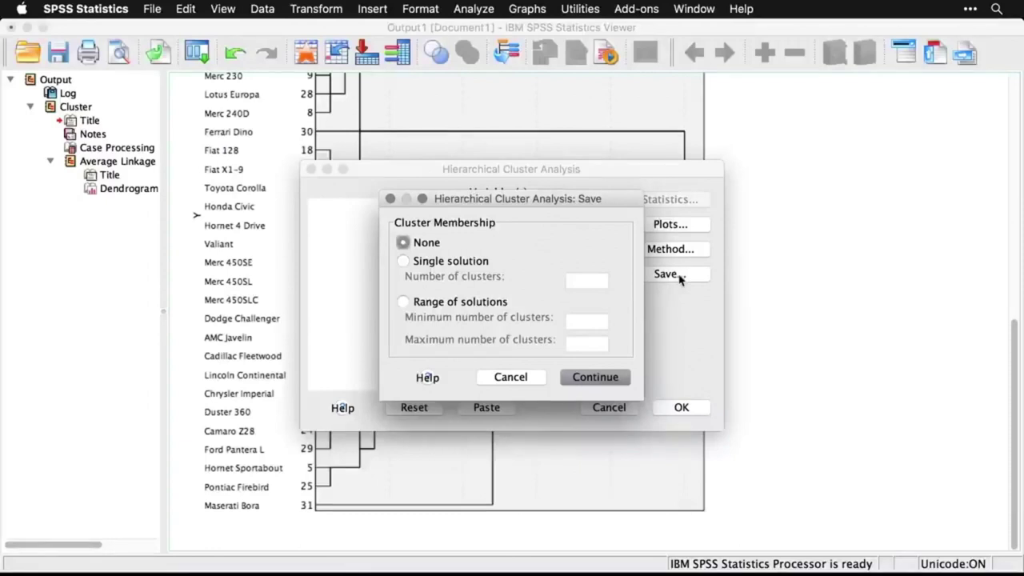
left_click(403, 261)
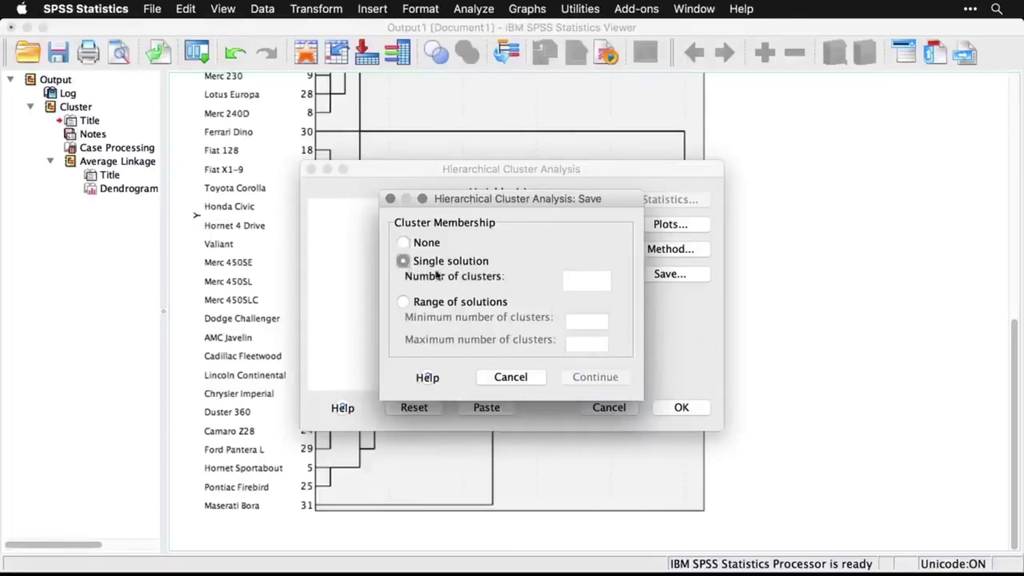
left_click(575, 286)
type("4")
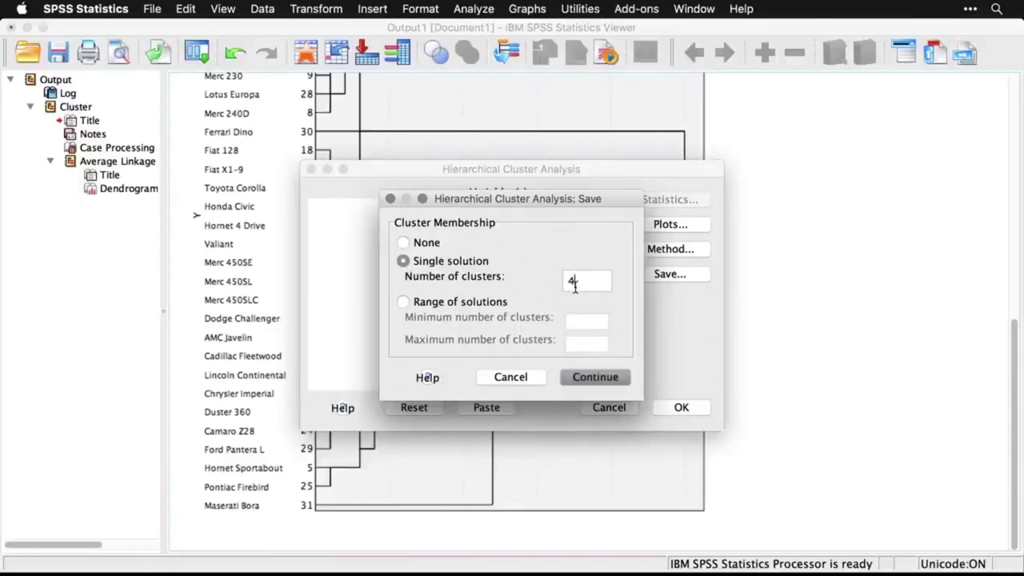
left_click(605, 384)
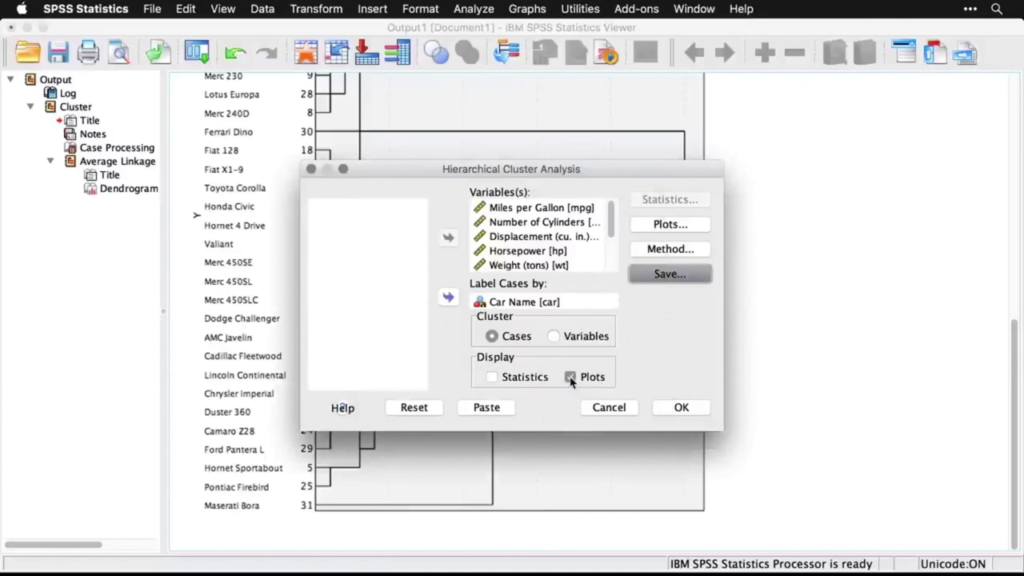
left_click(571, 378)
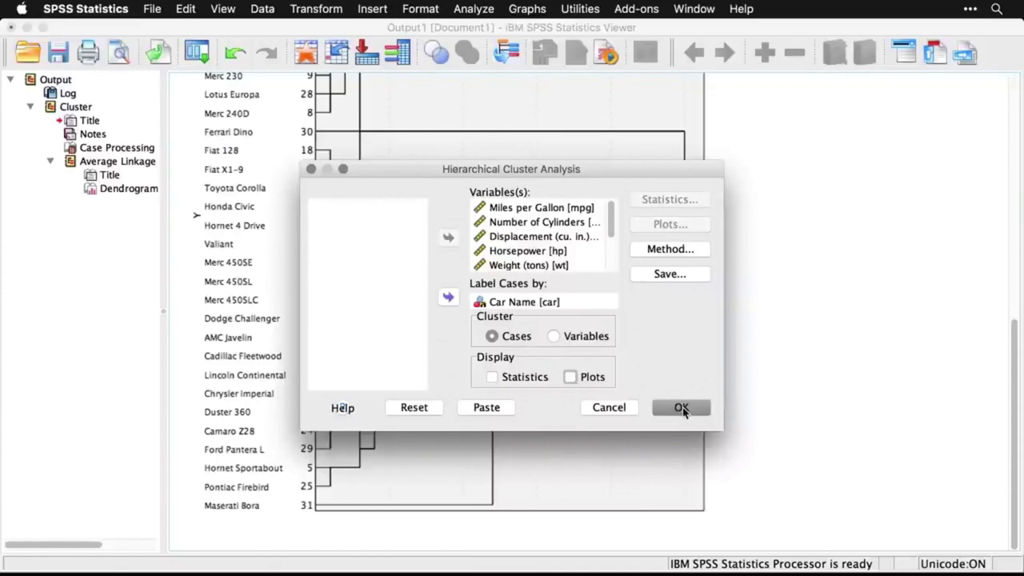
left_click(682, 409)
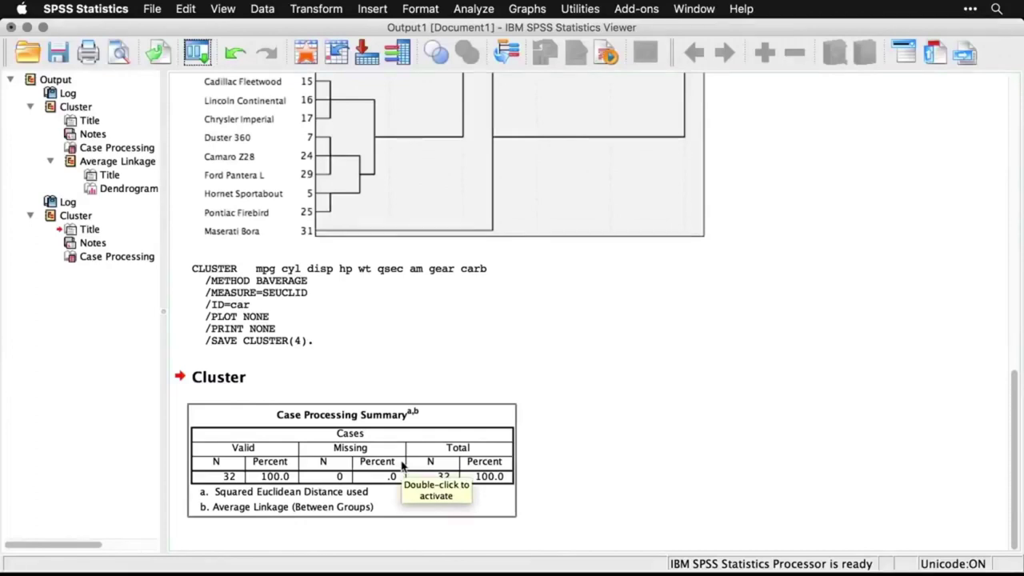
Inspect the saved cluster memberships in the CLU4_1 column of the cars.sav data, and select the Maserati Bora case
left_click(272, 261)
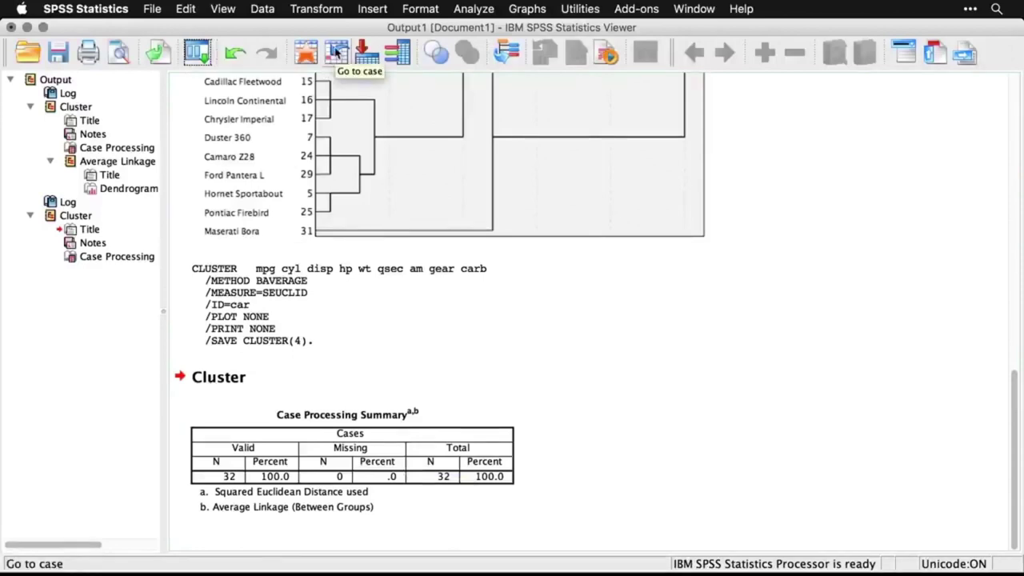
left_click(312, 55)
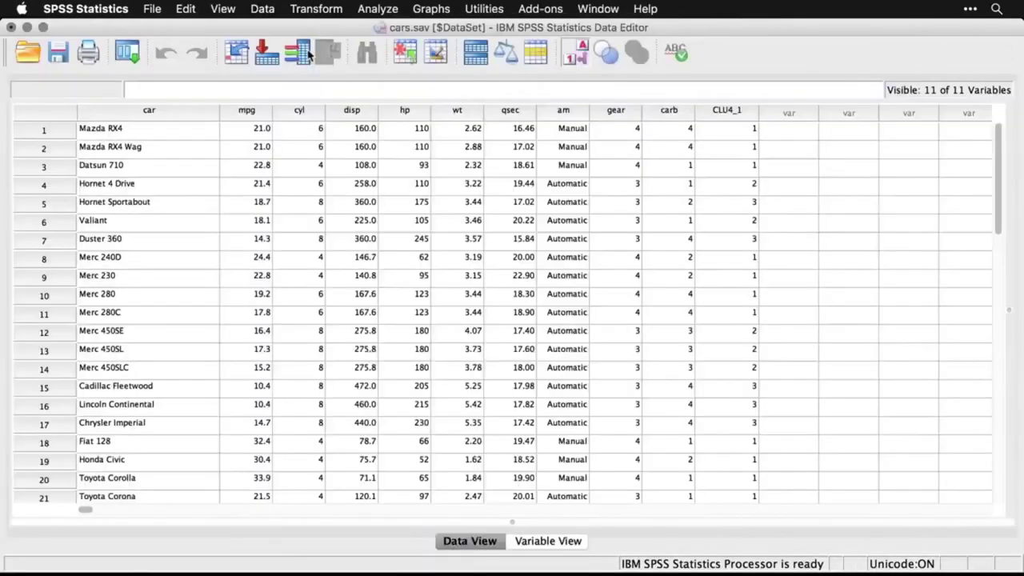
left_click(737, 111)
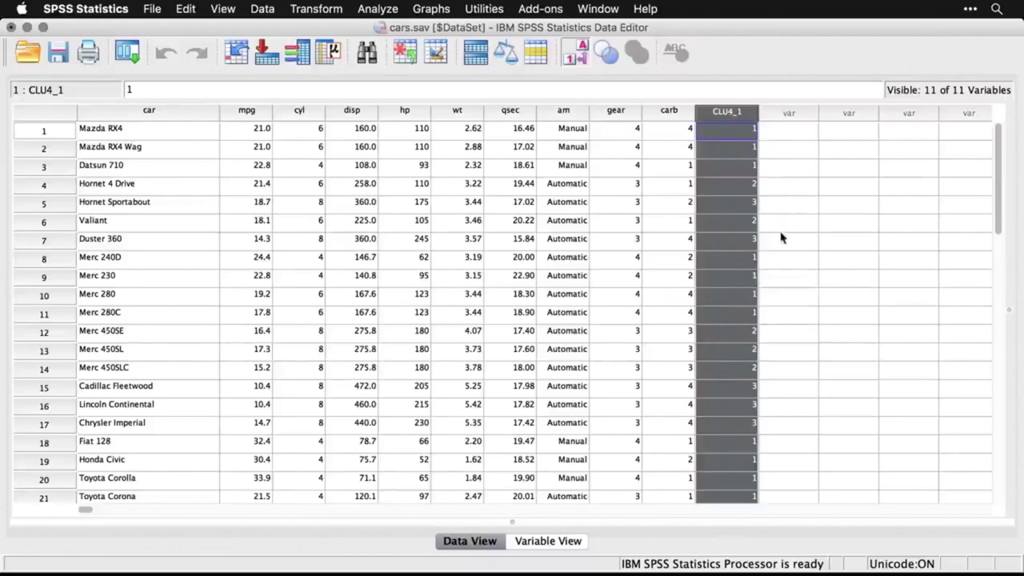
scroll(782, 237, "down", 10)
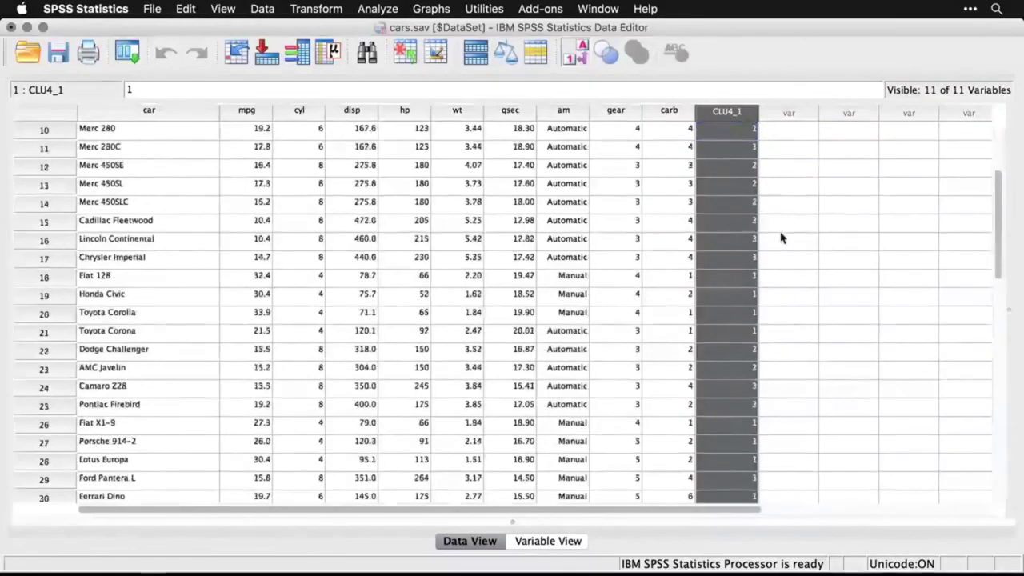
scroll(782, 238, "down", 1)
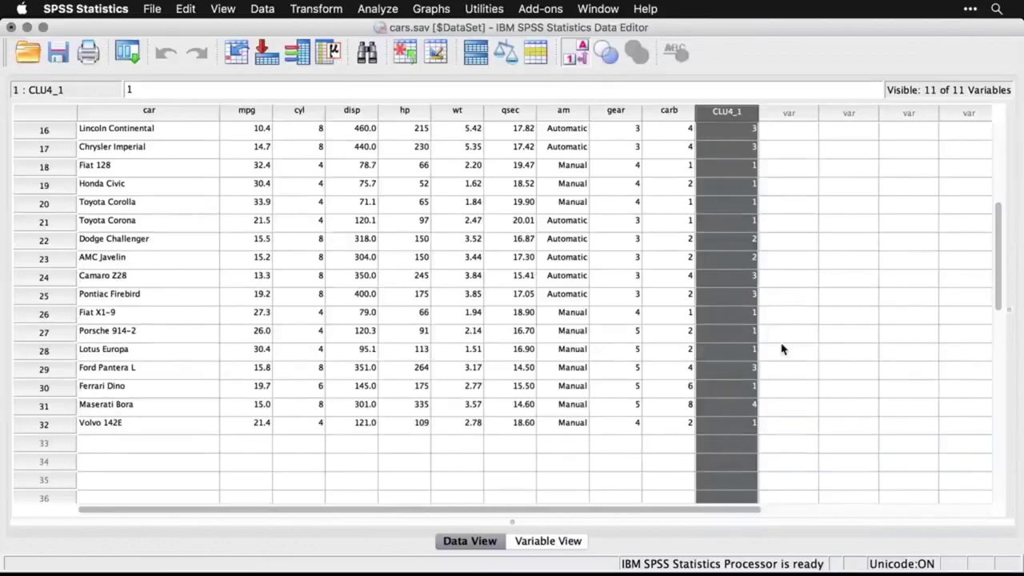
left_click(44, 408)
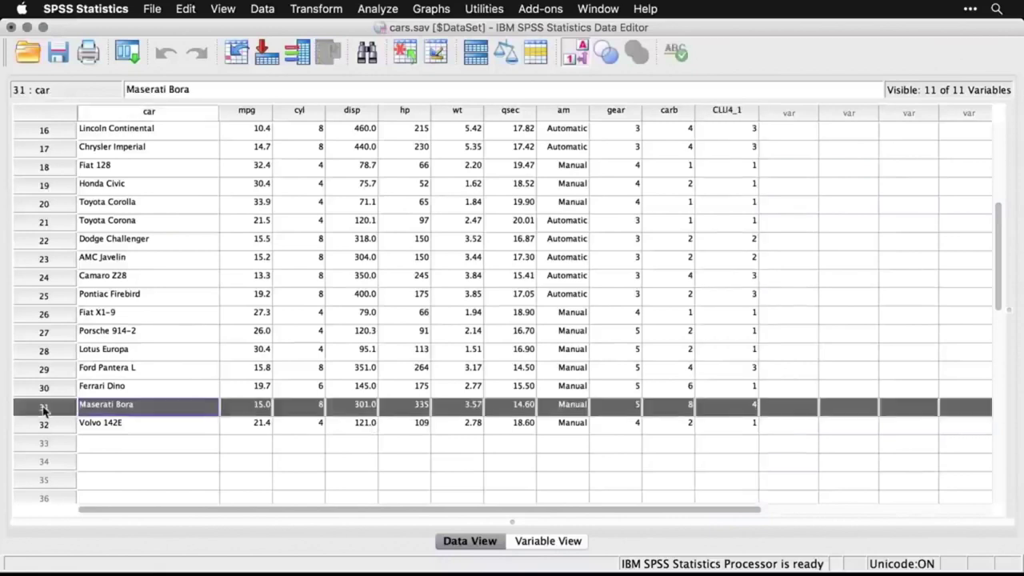